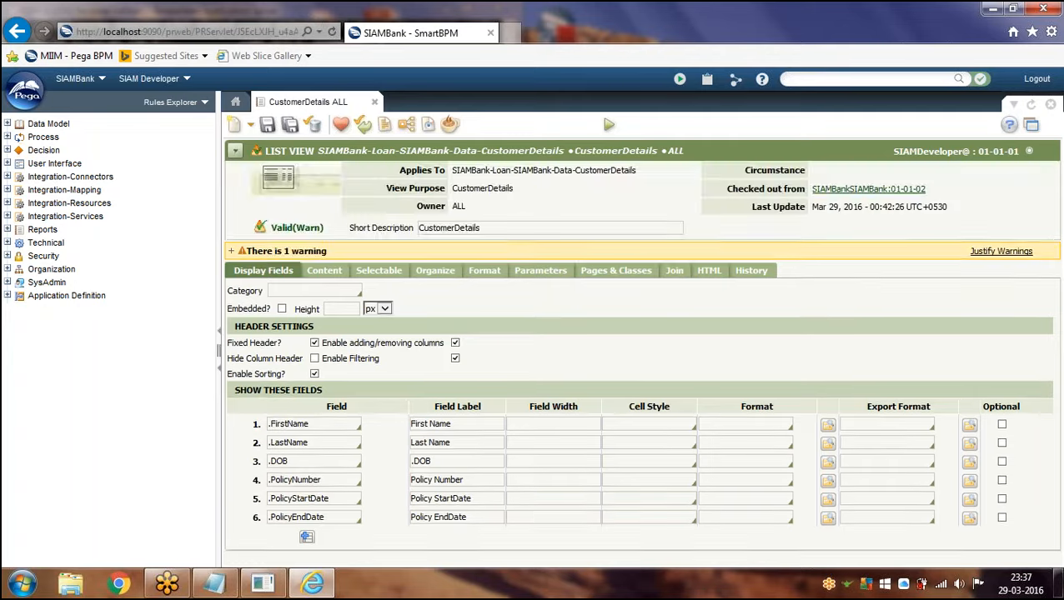
- Collapse the rule header and review the fields set for display, from .FirstName to .PolicyEndDate
left_click(237, 151)
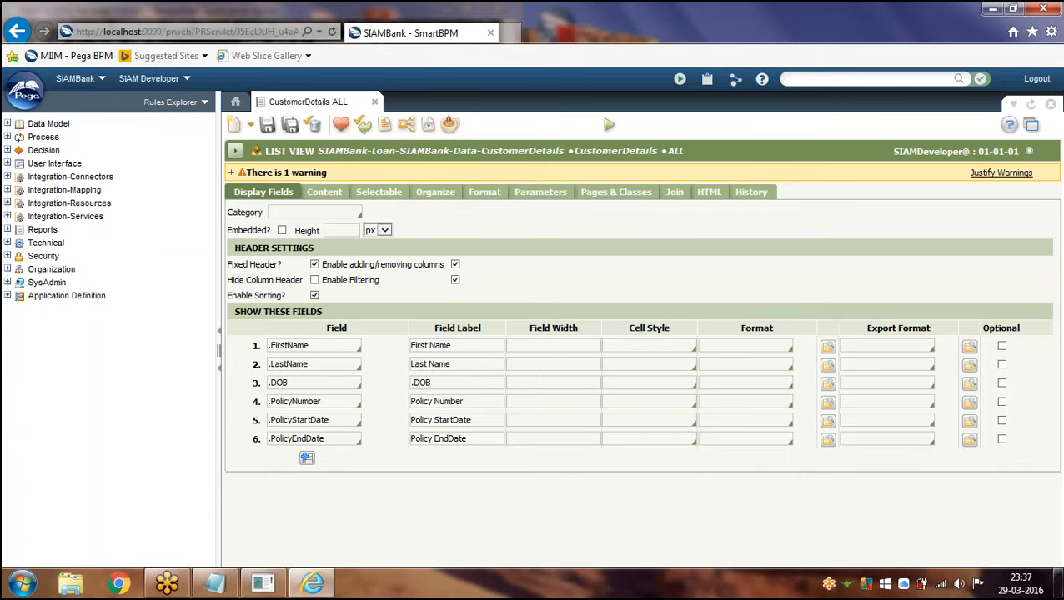
left_click(321, 345)
left_click(332, 388)
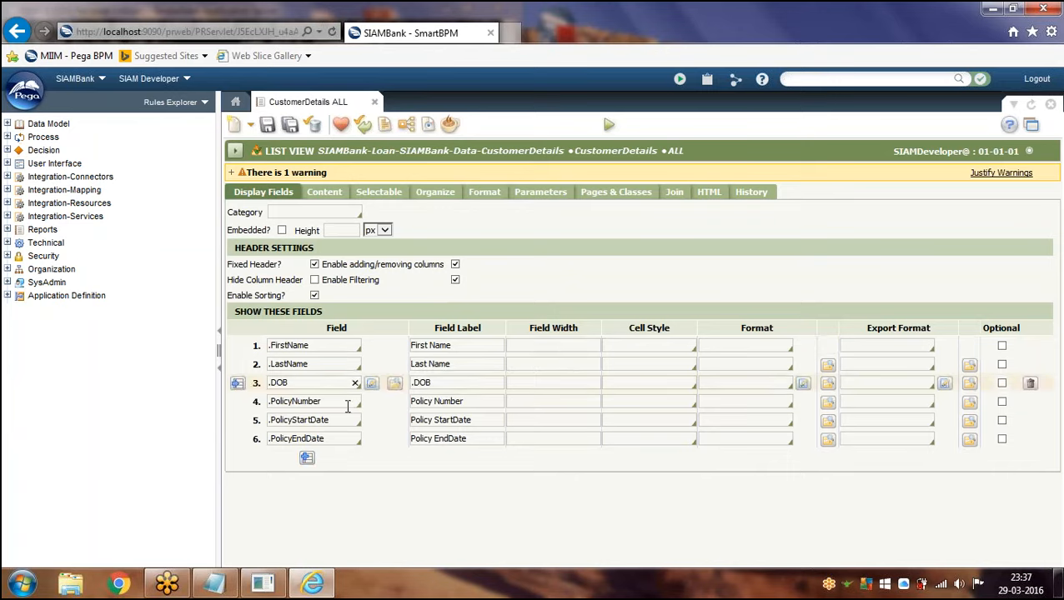
left_click(350, 441)
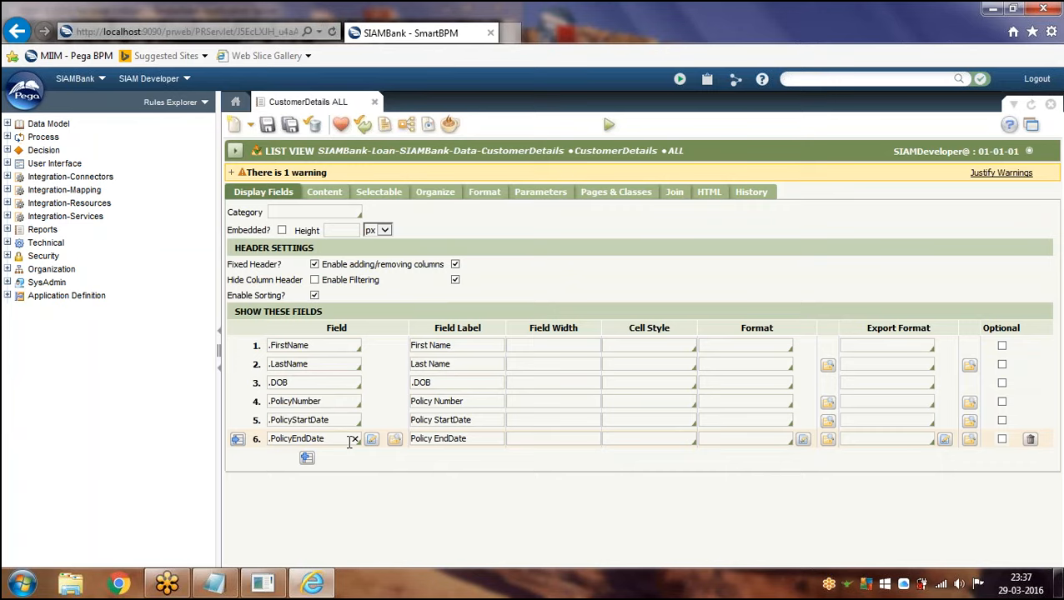
left_click(314, 348)
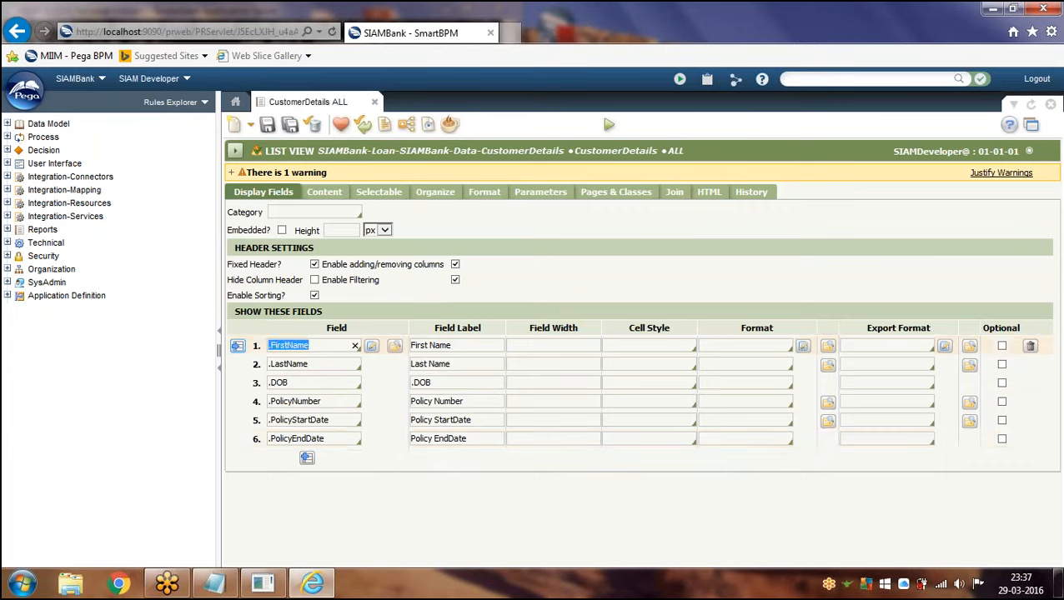
left_click(321, 401)
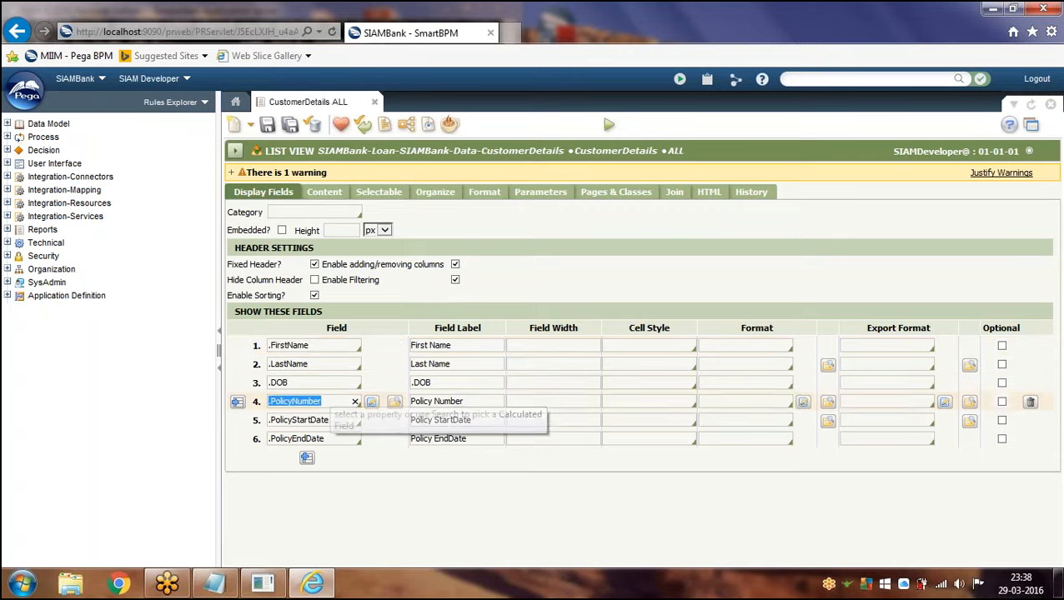
left_click(297, 383)
left_click(342, 439)
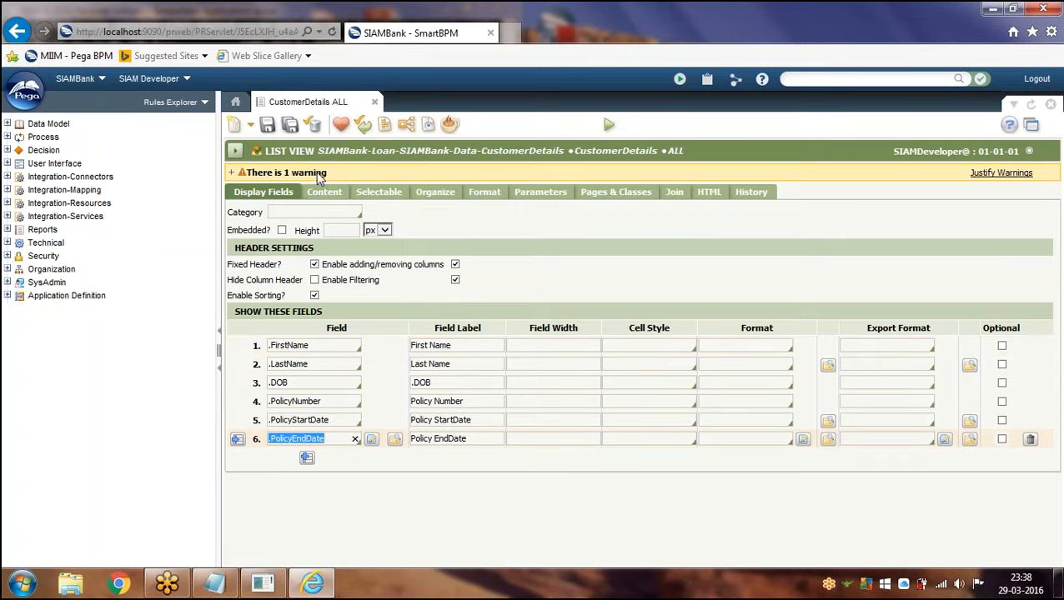
- Expand the rule's warning from the Content settings and read the full performance message
left_click(326, 192)
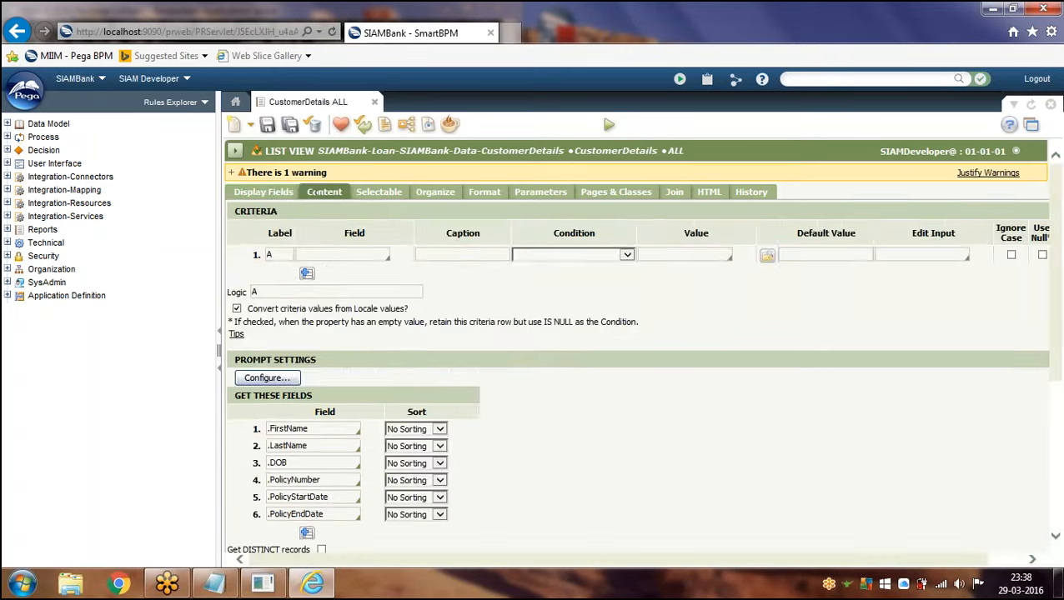
left_click(240, 172)
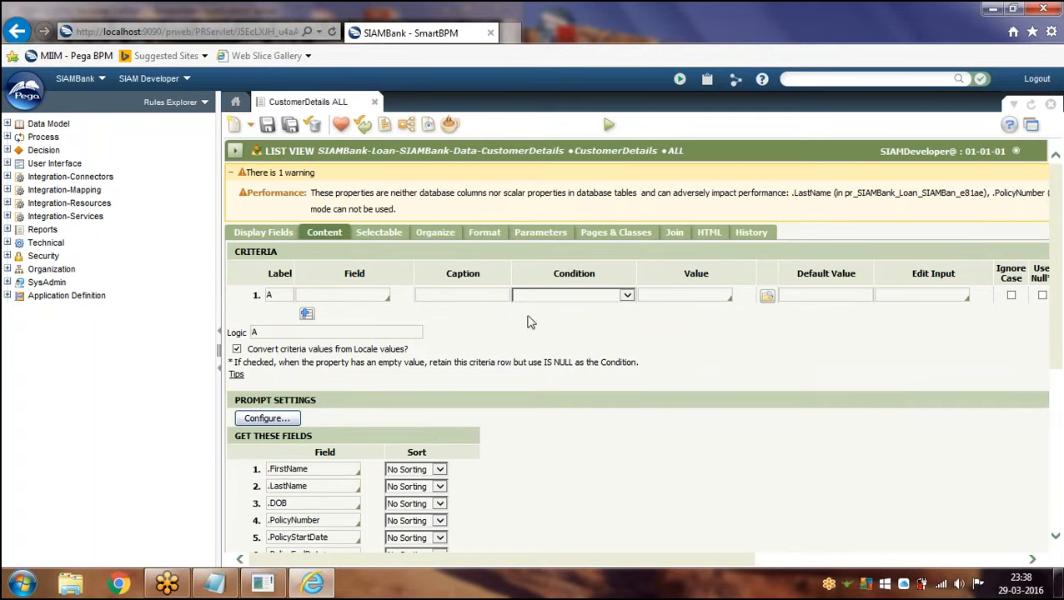
left_click_drag(491, 560, 867, 569)
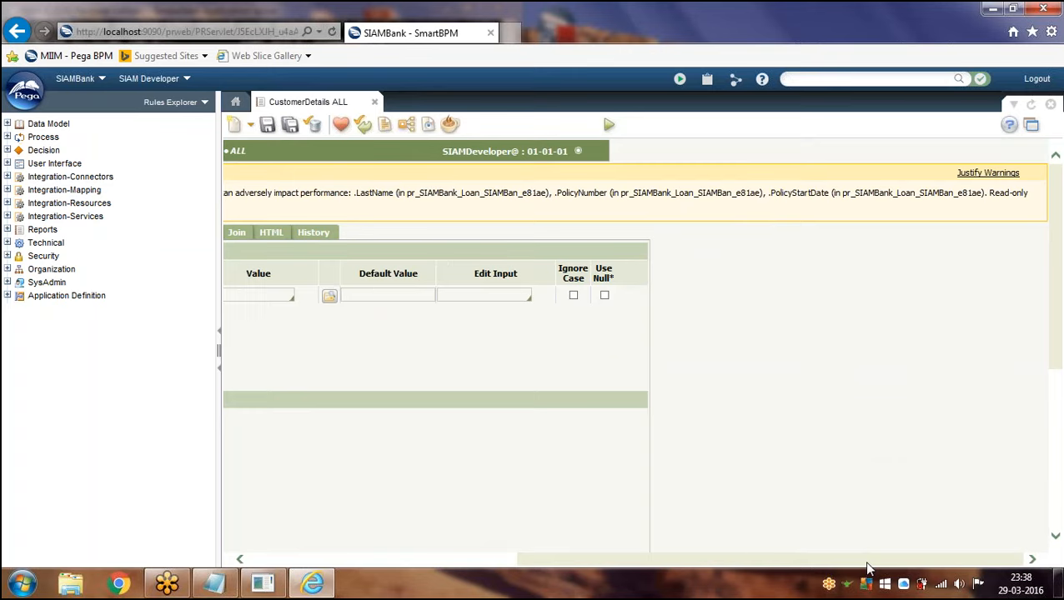
left_click_drag(720, 560, 425, 560)
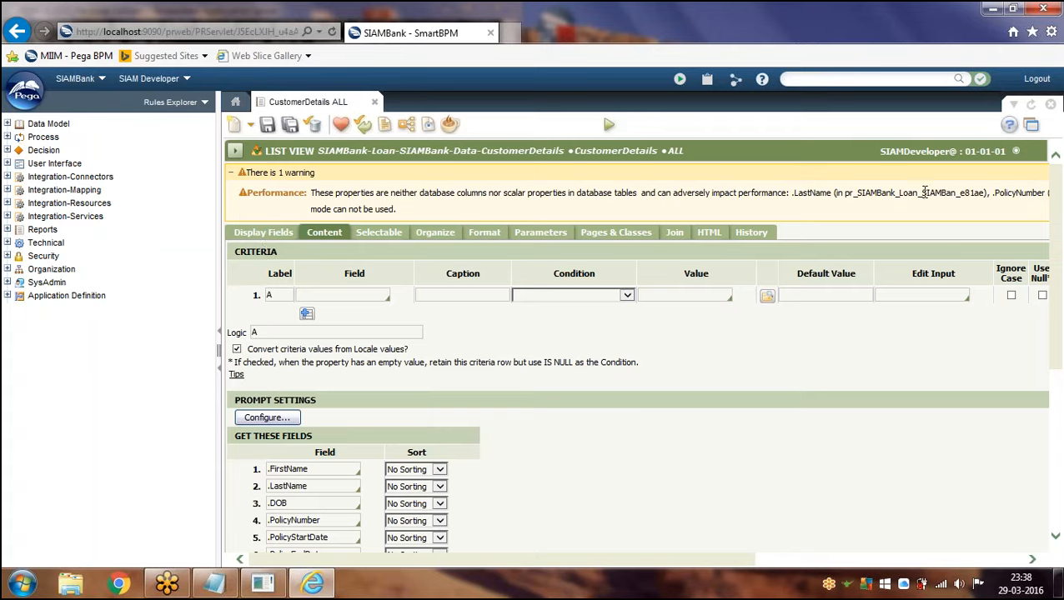
- Look up the properties available for criteria row A's field, clear the entry and return to the display fields
left_click(263, 233)
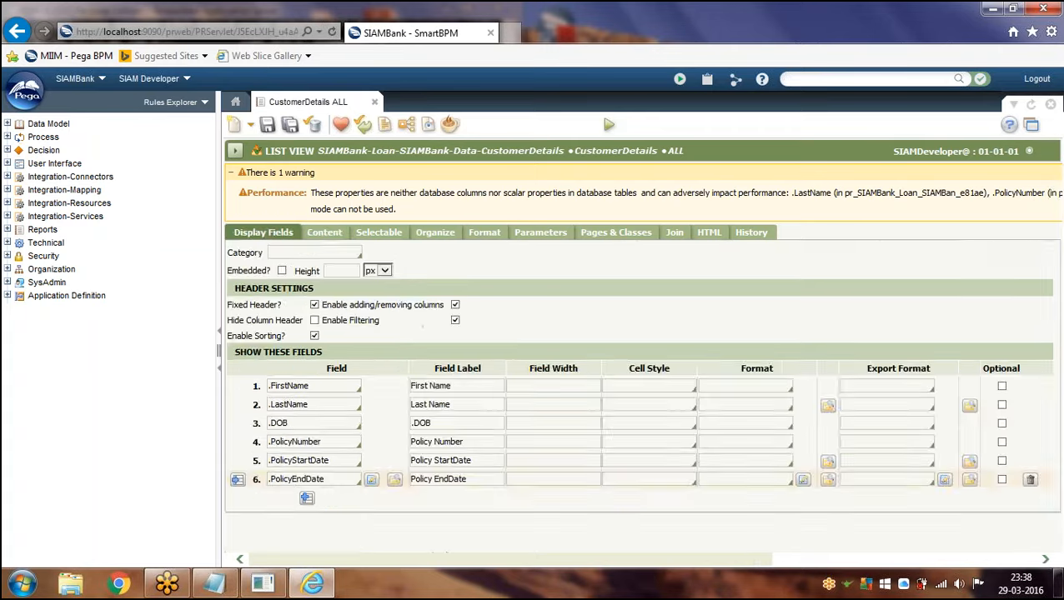
left_click(328, 234)
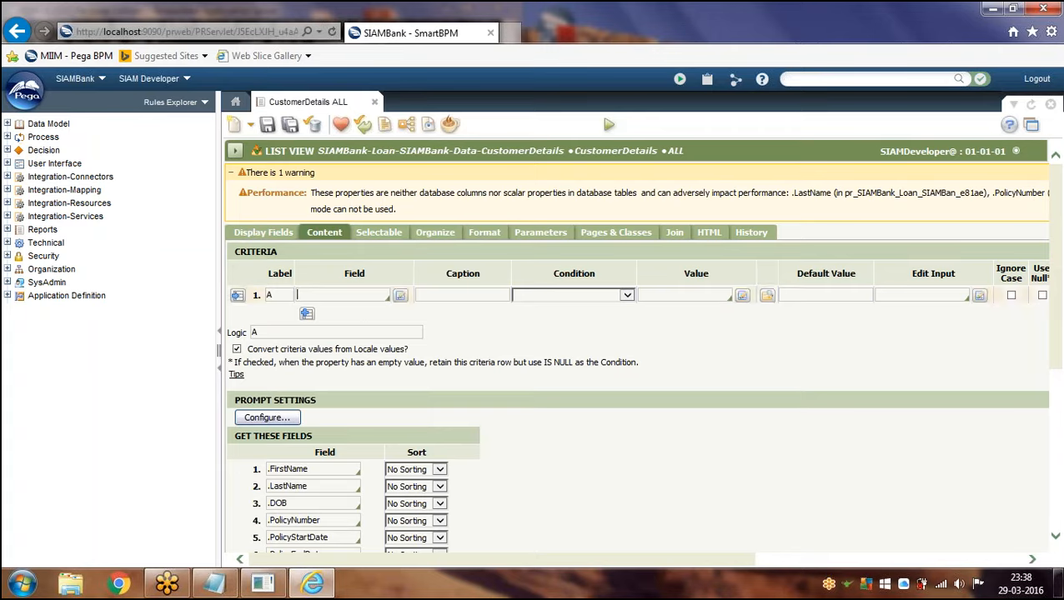
type(".")
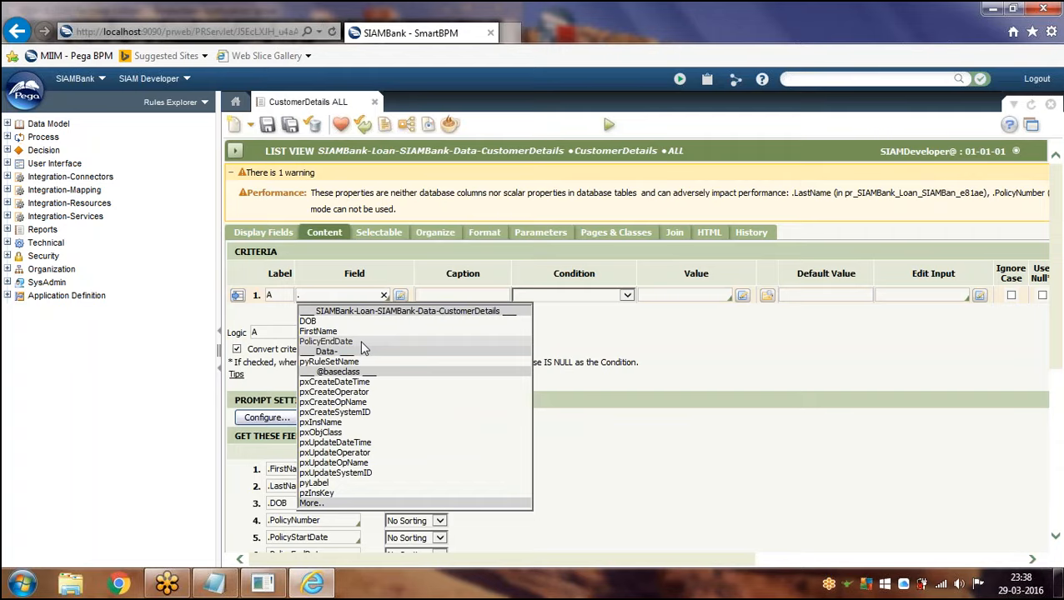
key("BackSpace")
left_click(265, 233)
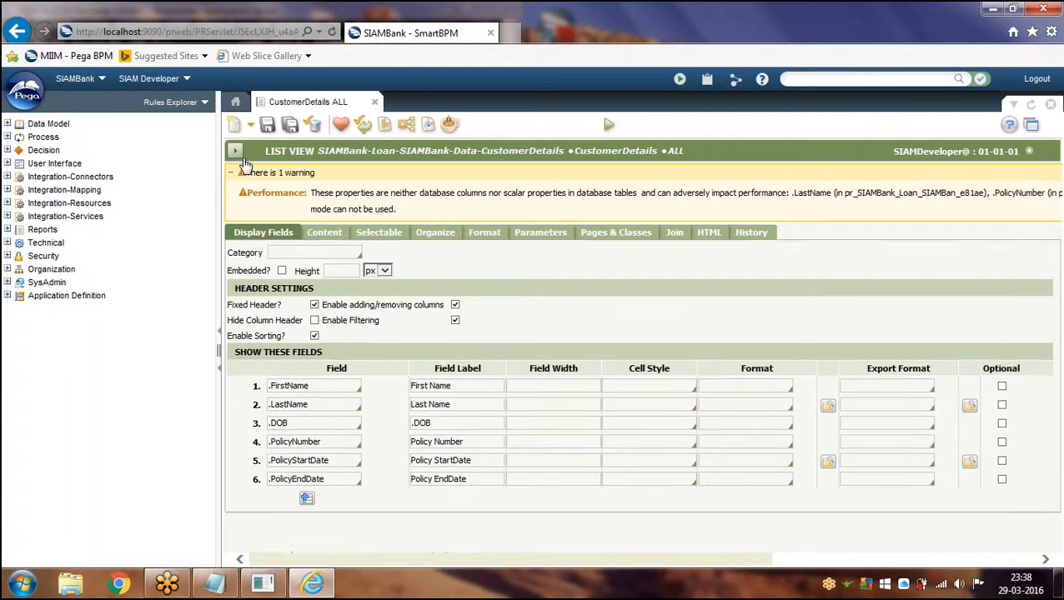
- Collapse the warning, run the list view and compare its maximized results window with the configured display fields
left_click(236, 172)
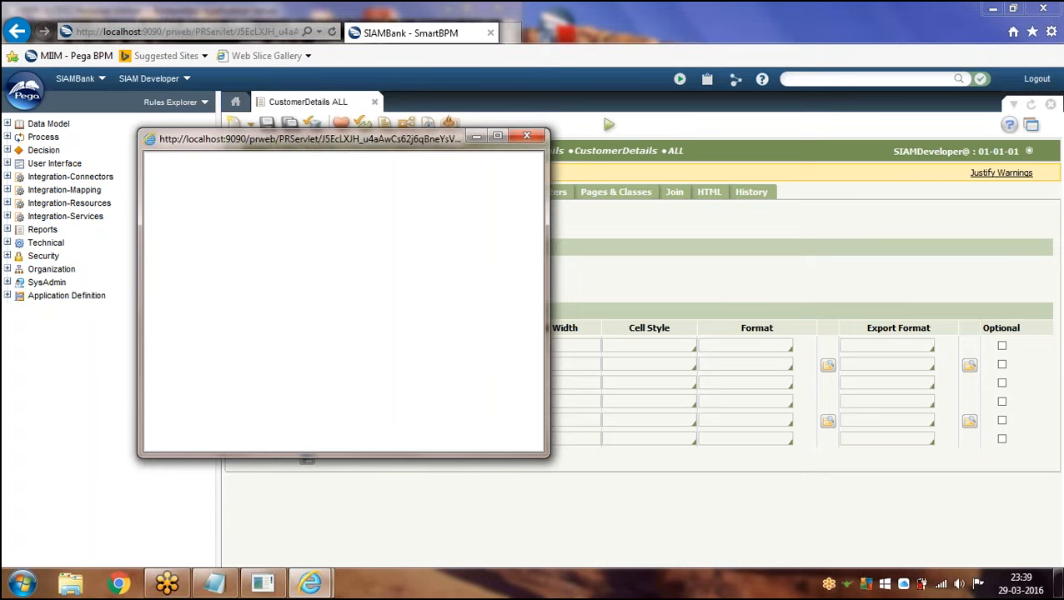
left_click(497, 136)
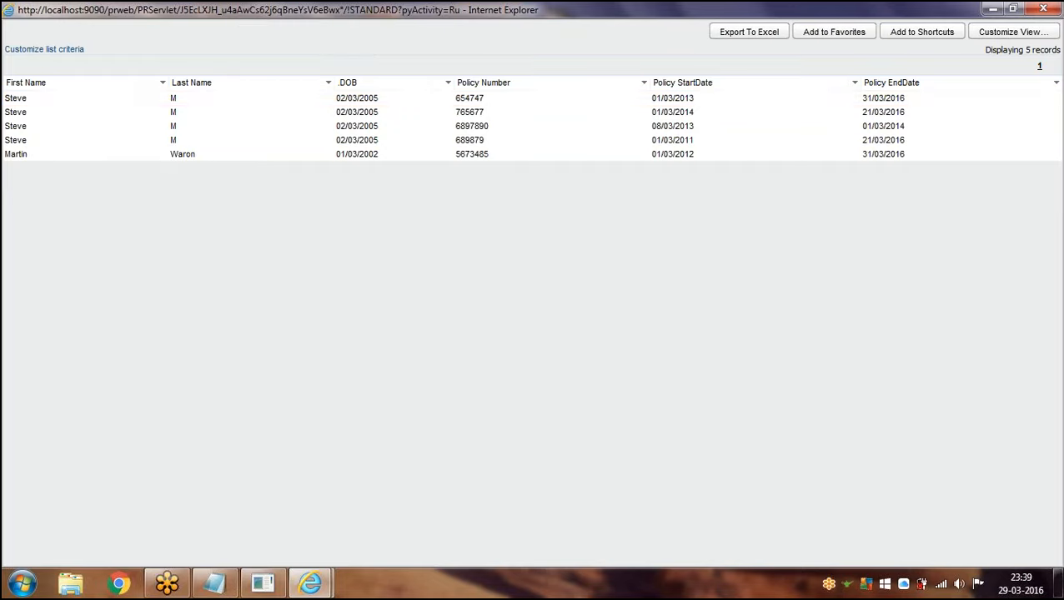
key("alt+Tab")
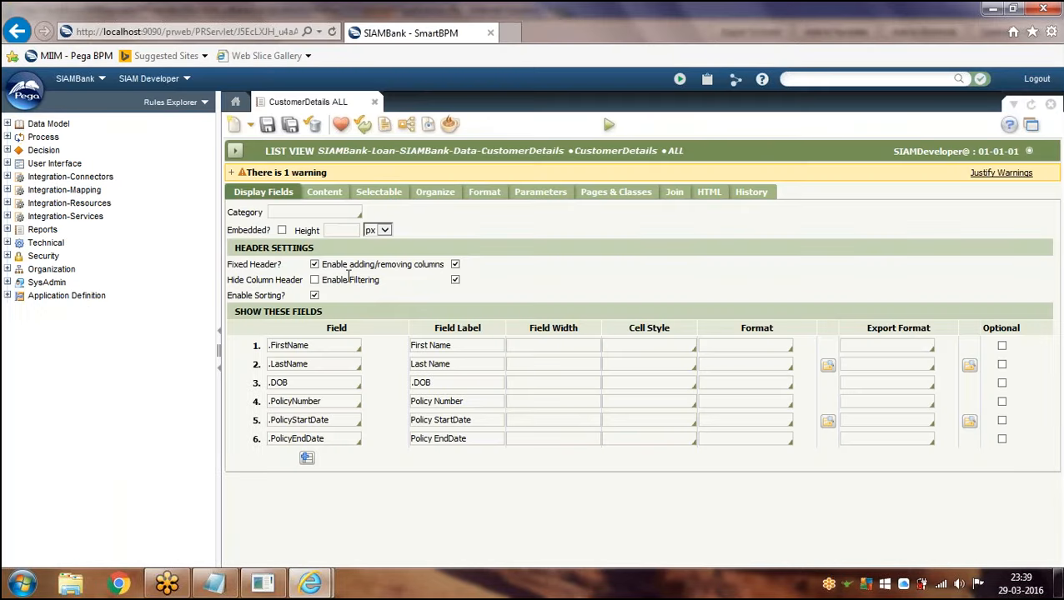
key("alt+Tab")
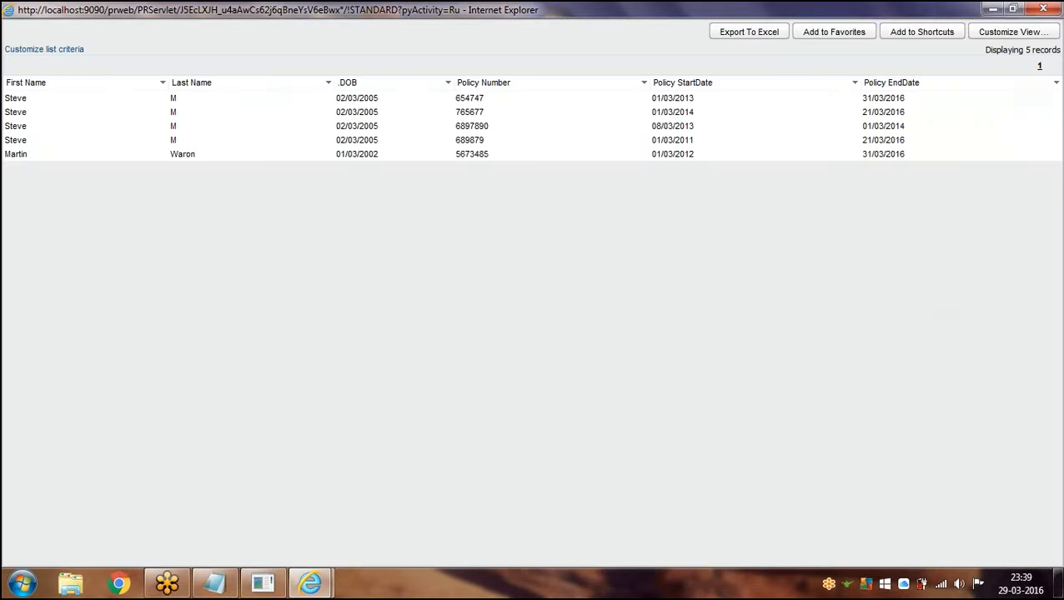
key("alt+Tab")
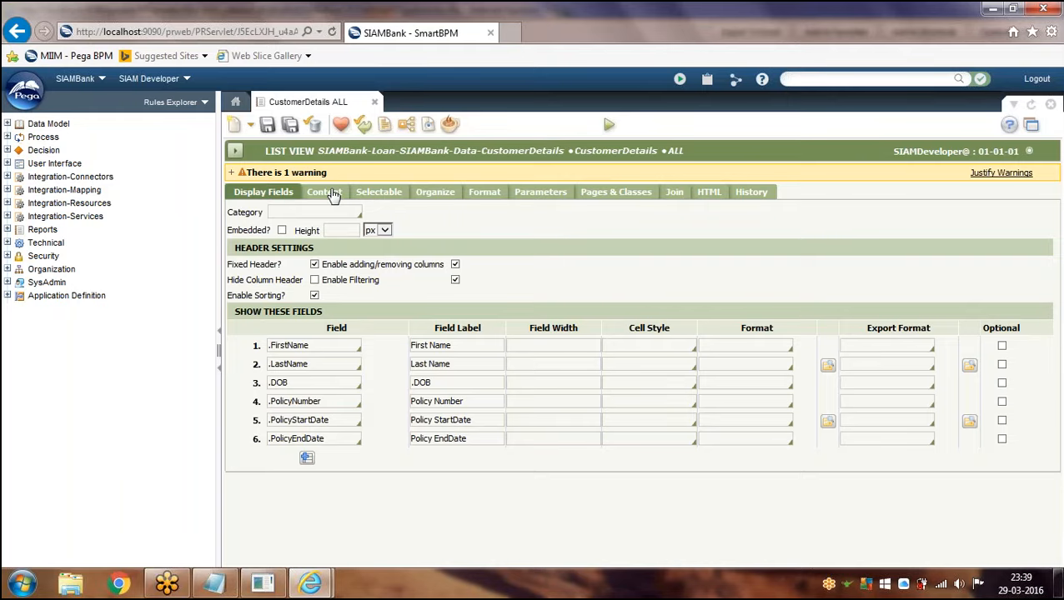
key("alt+Tab")
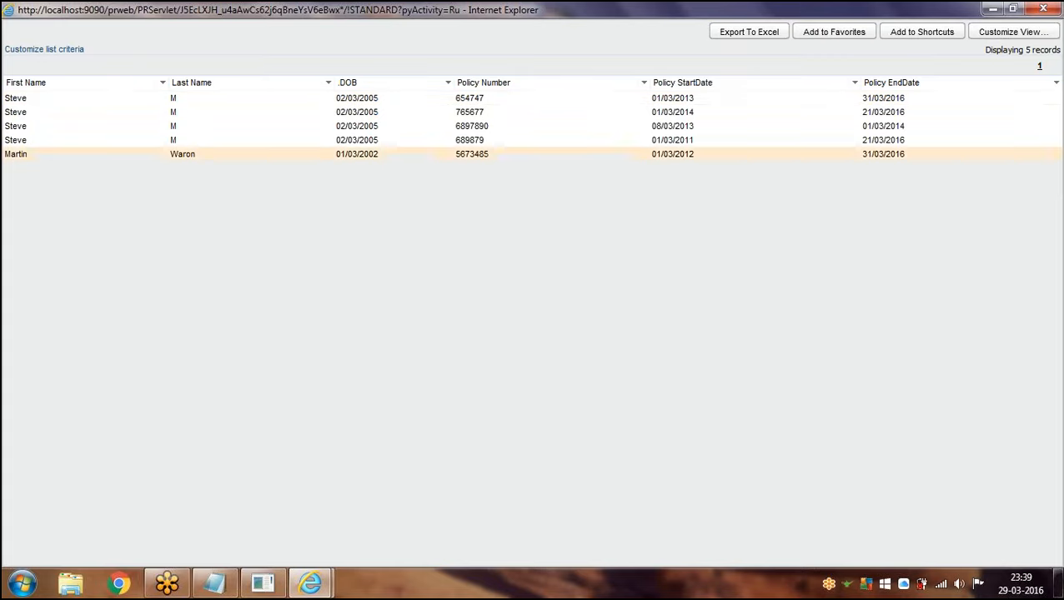
key("alt+Tab")
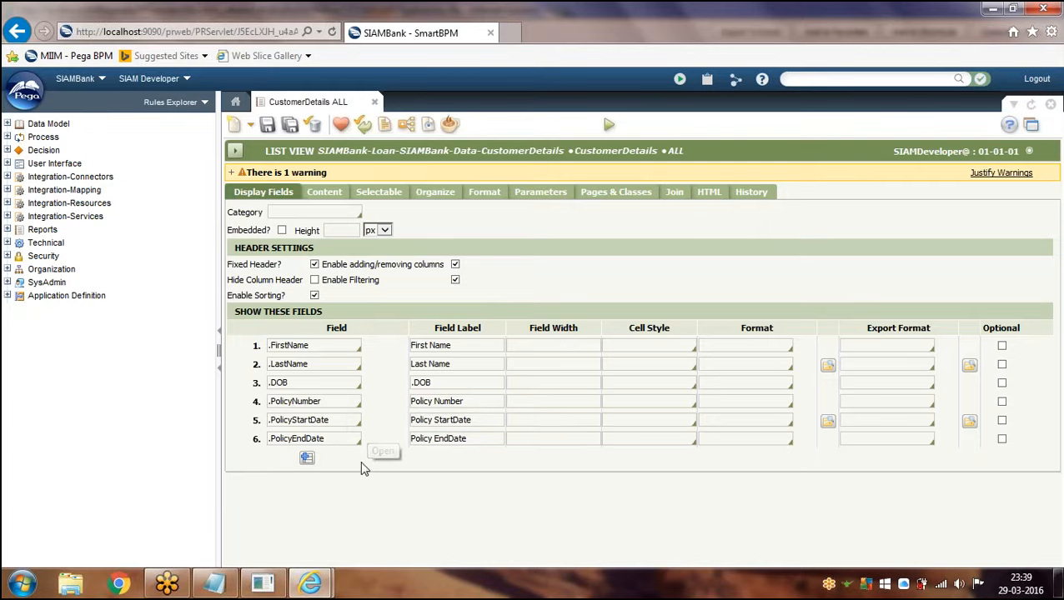
key("alt+Tab")
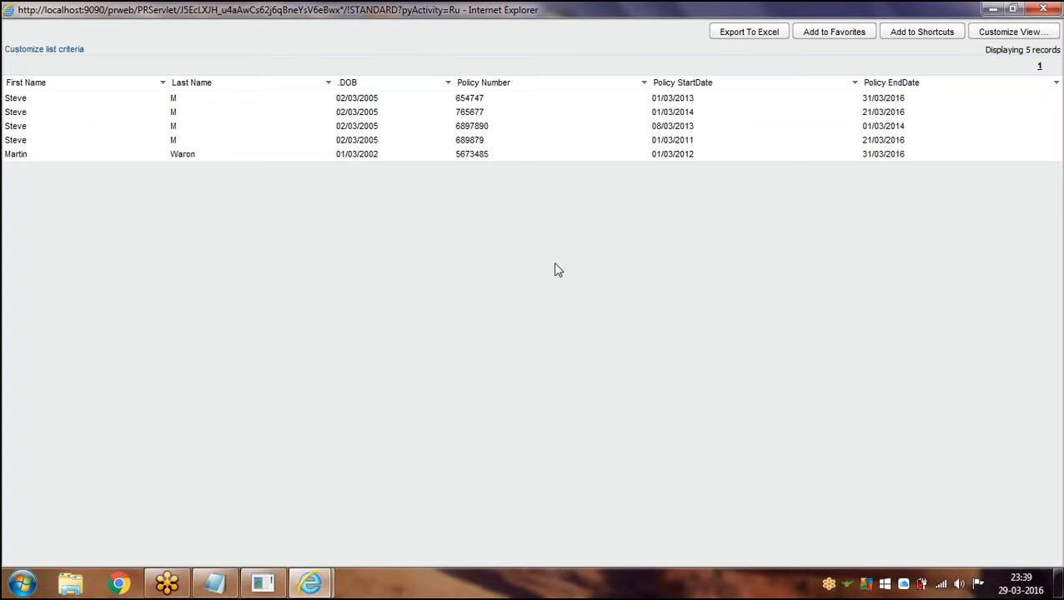
key("alt+Tab")
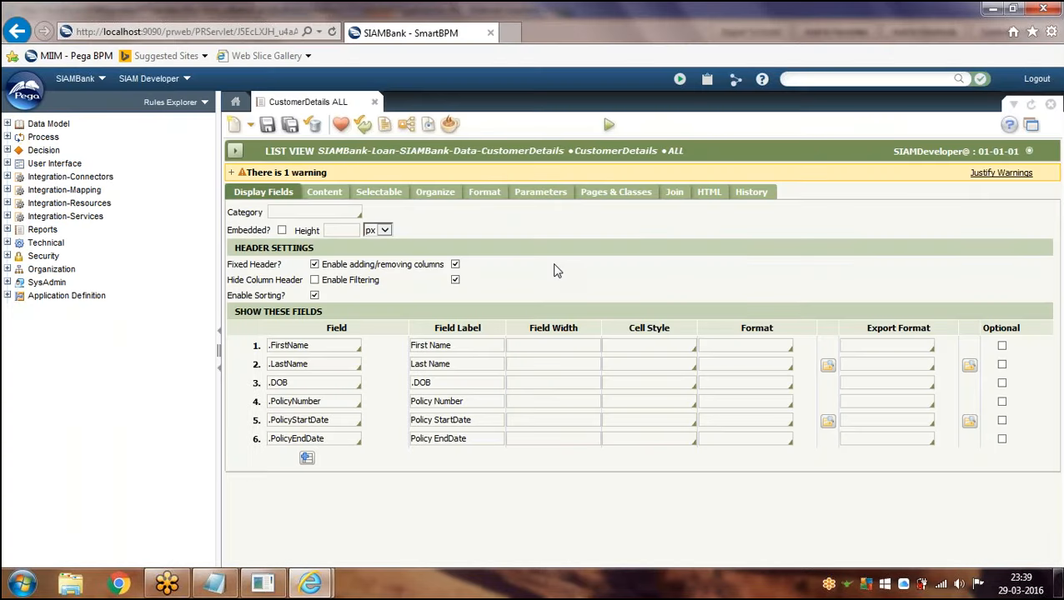
- Review the property suggestions and condition operators for criteria row A, leaving both its field and condition empty
left_click(327, 194)
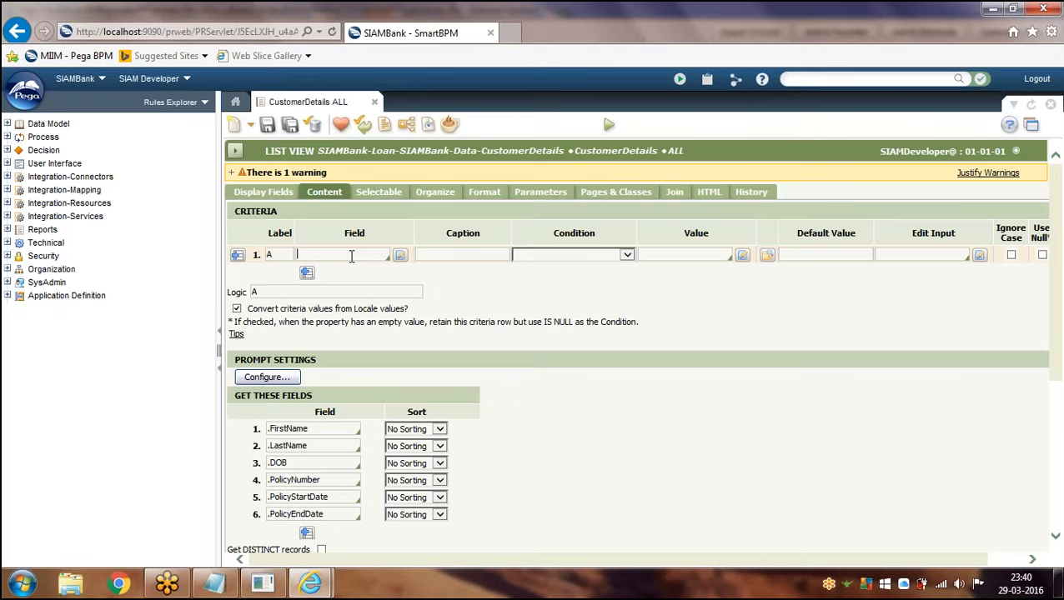
type(".")
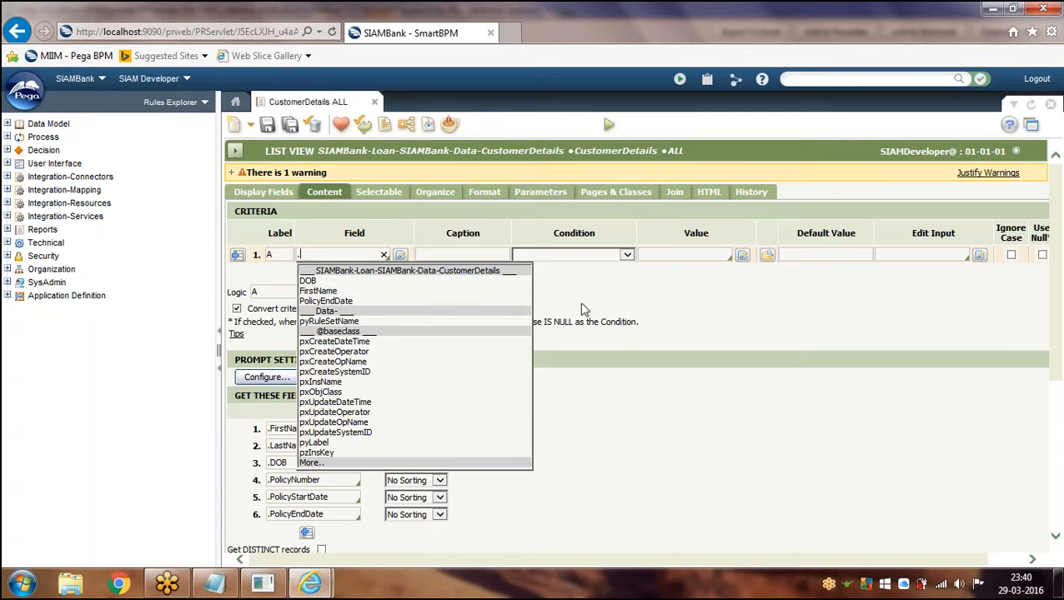
left_click(613, 298)
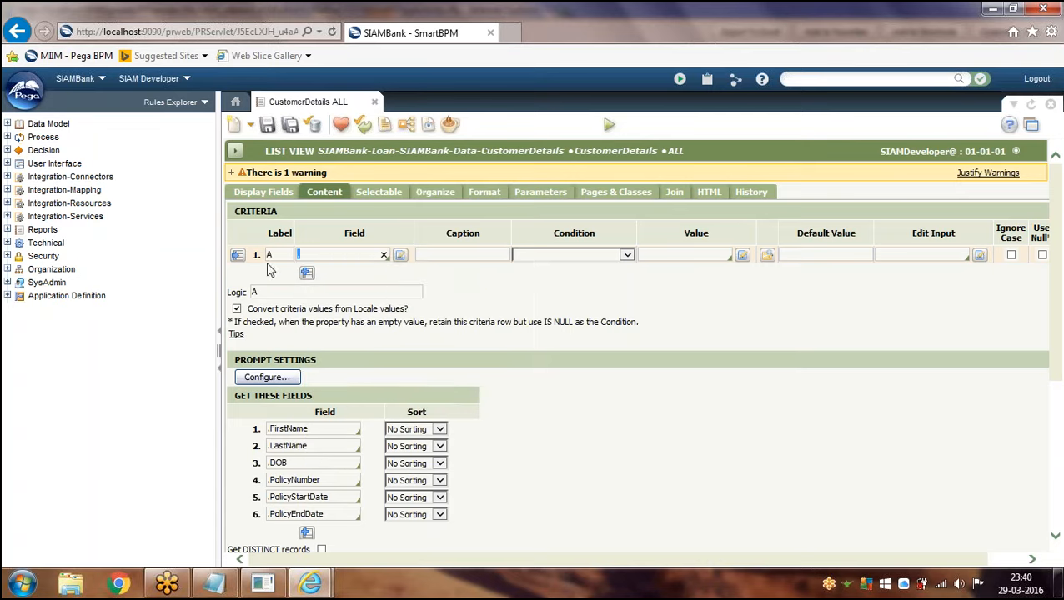
key("BackSpace")
left_click(572, 257)
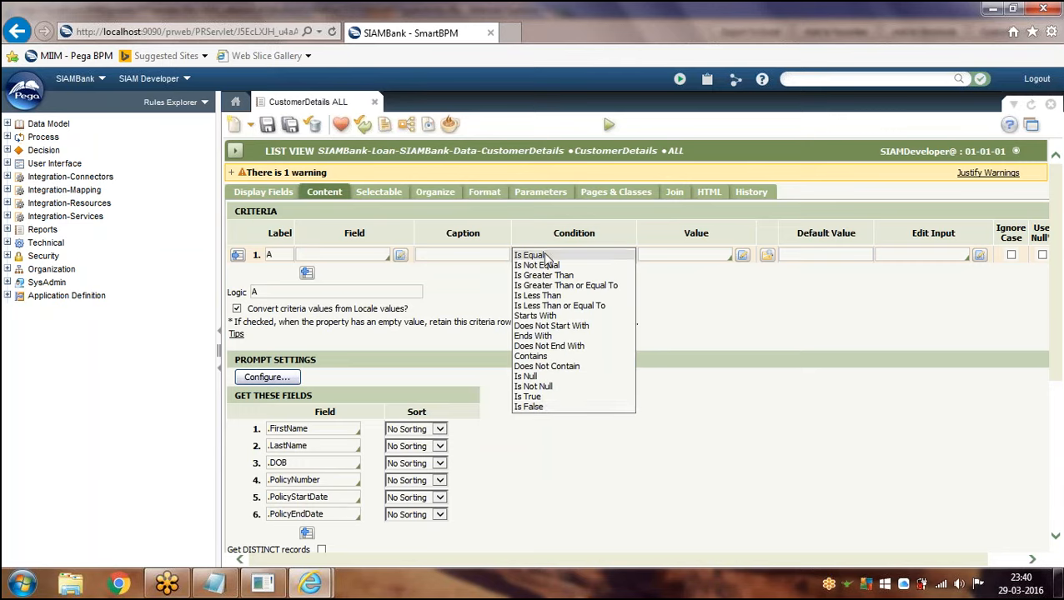
left_click(741, 342)
- Examine the report source settings in the Content section, including the content page name and the activity name
scroll(741, 341, "down", 4)
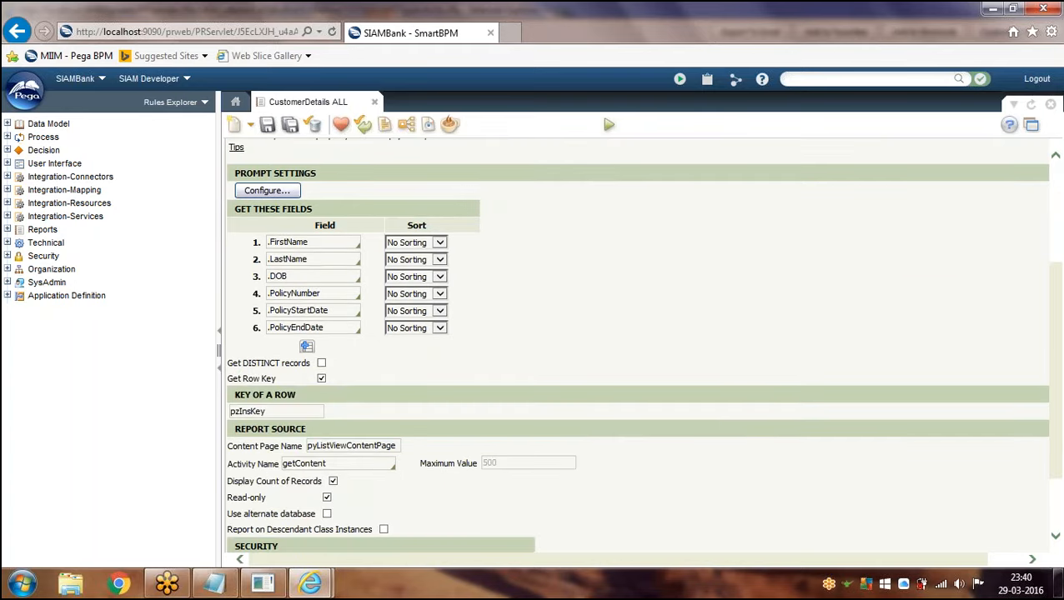
scroll(641, 344, "down", 2)
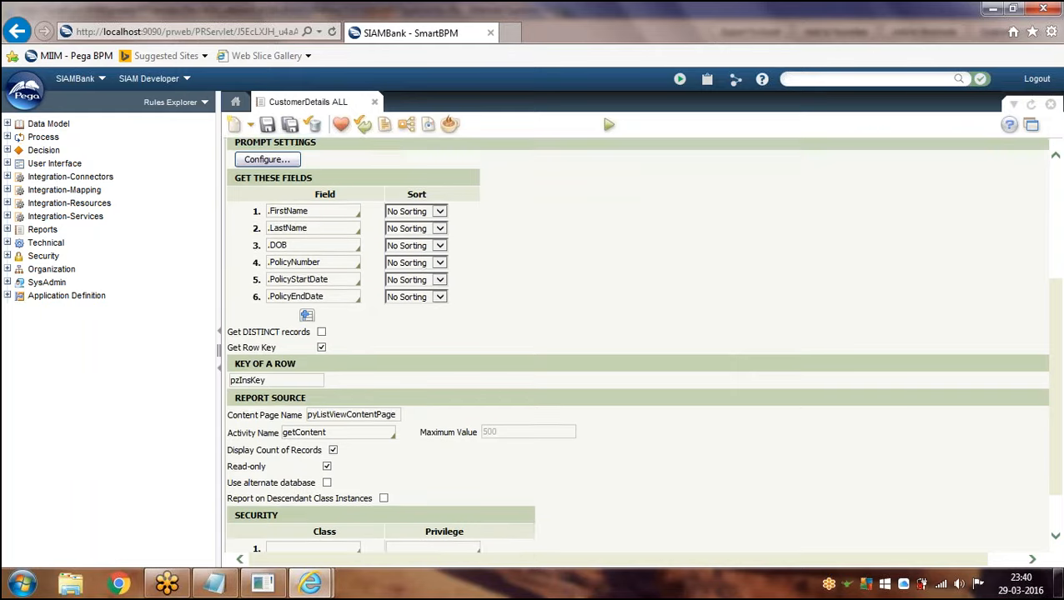
left_click(333, 389)
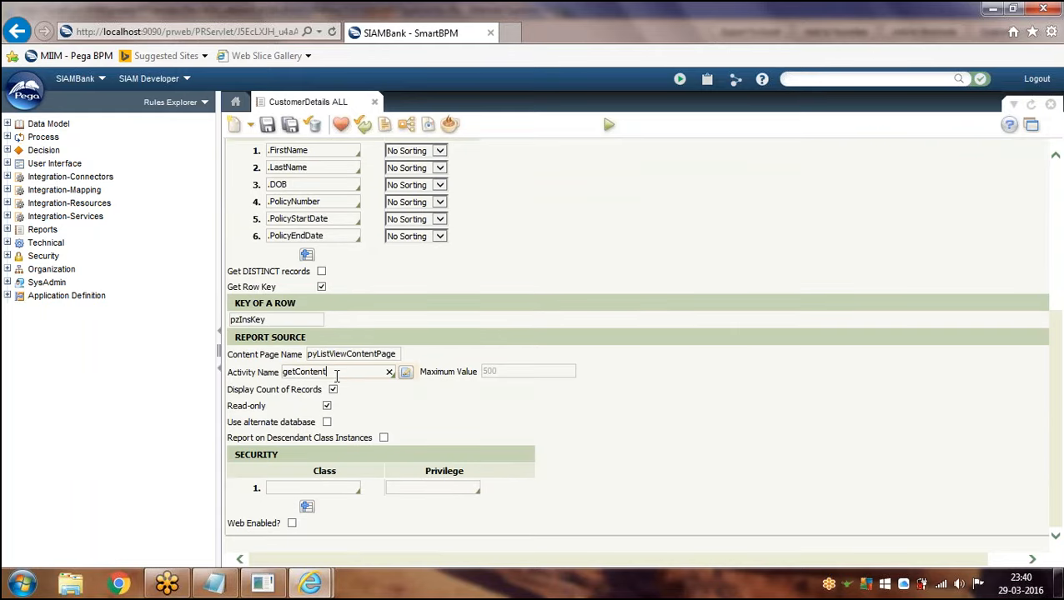
left_click(351, 372)
left_click(369, 404)
left_click(378, 371)
scroll(380, 371, "up", 5)
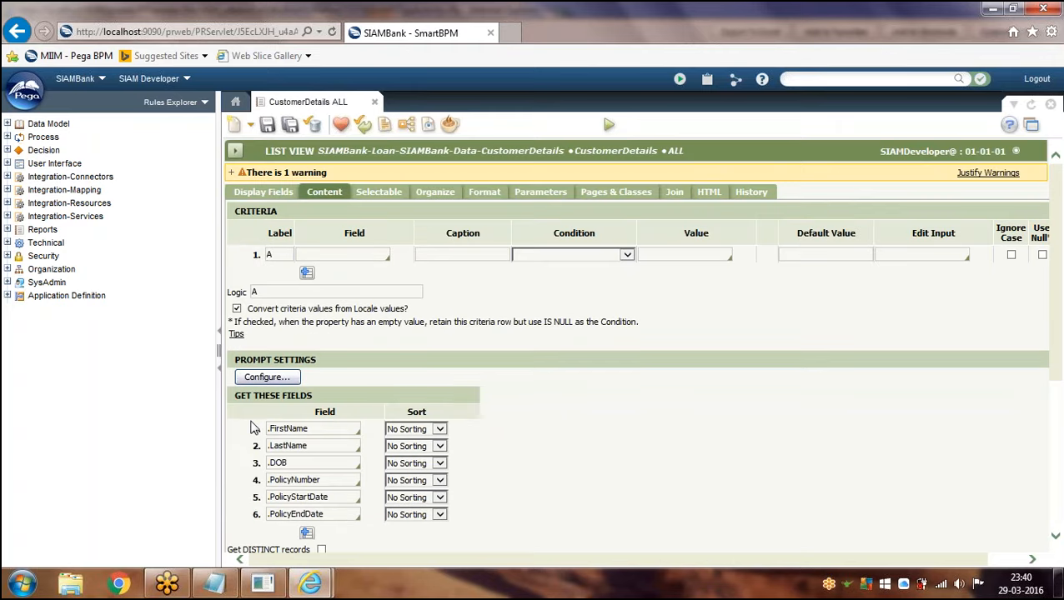
- Review the fields to retrieve and their sort settings in the Get These Fields list
double_click(330, 414)
left_click_drag(425, 413, 469, 519)
left_click(520, 486)
- Open the getContent activity from the report source and expand its first step to view the Java source code
scroll(520, 486, "down", 1)
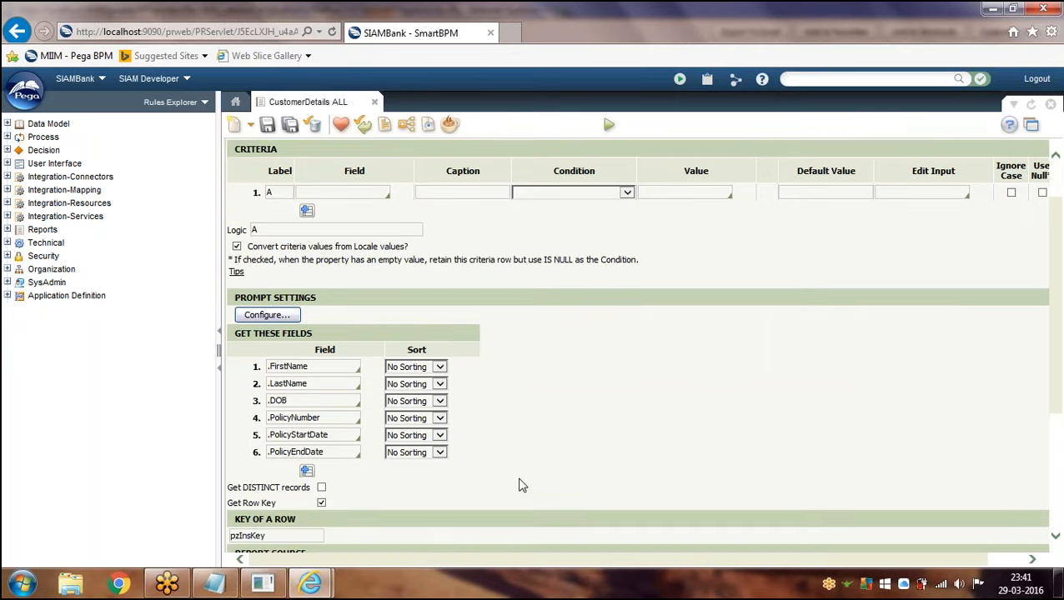
scroll(521, 486, "down", 2)
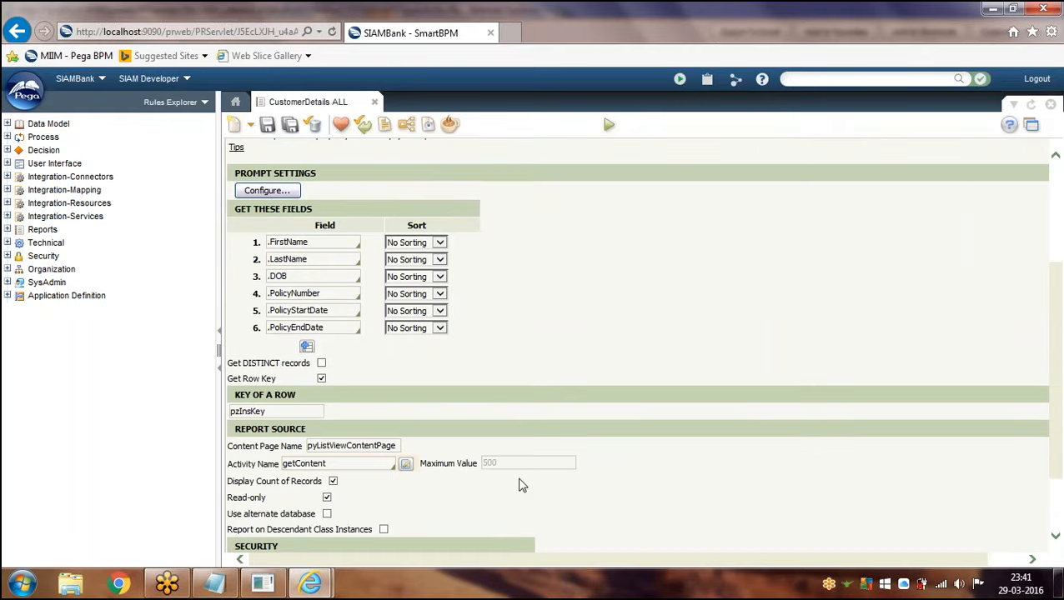
left_click(416, 466)
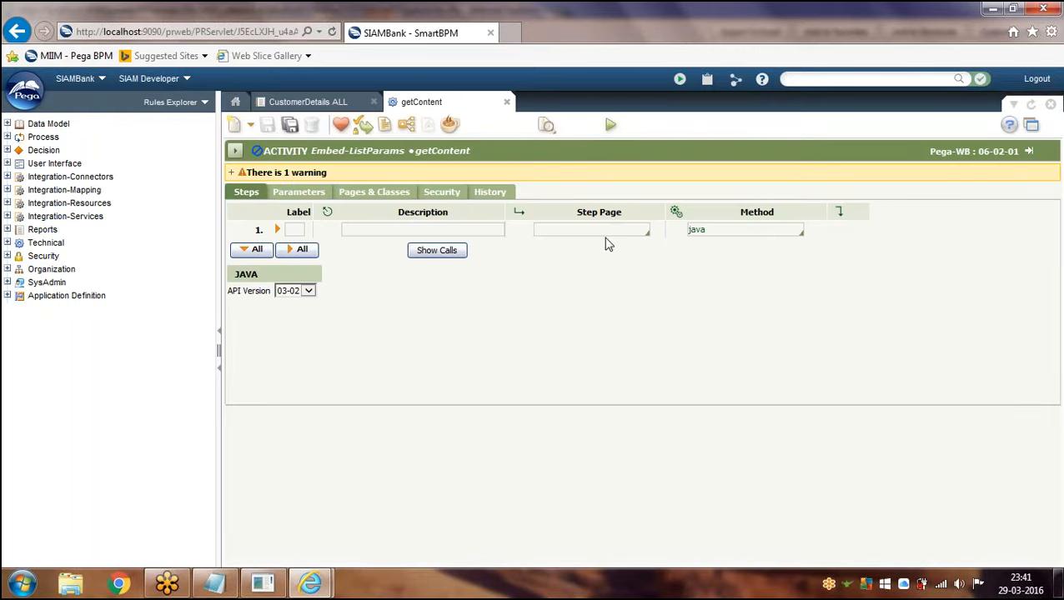
left_click(618, 229)
left_click(674, 230)
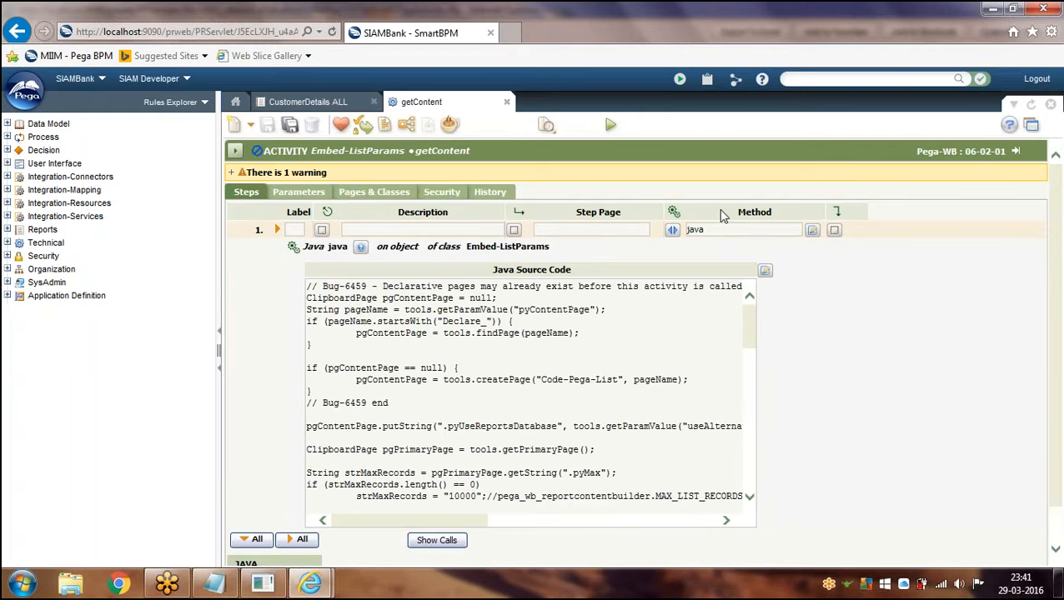
- Read through the getContent activity's Java source code down to the query execution, and close the activity
scroll(420, 333, "down", 10)
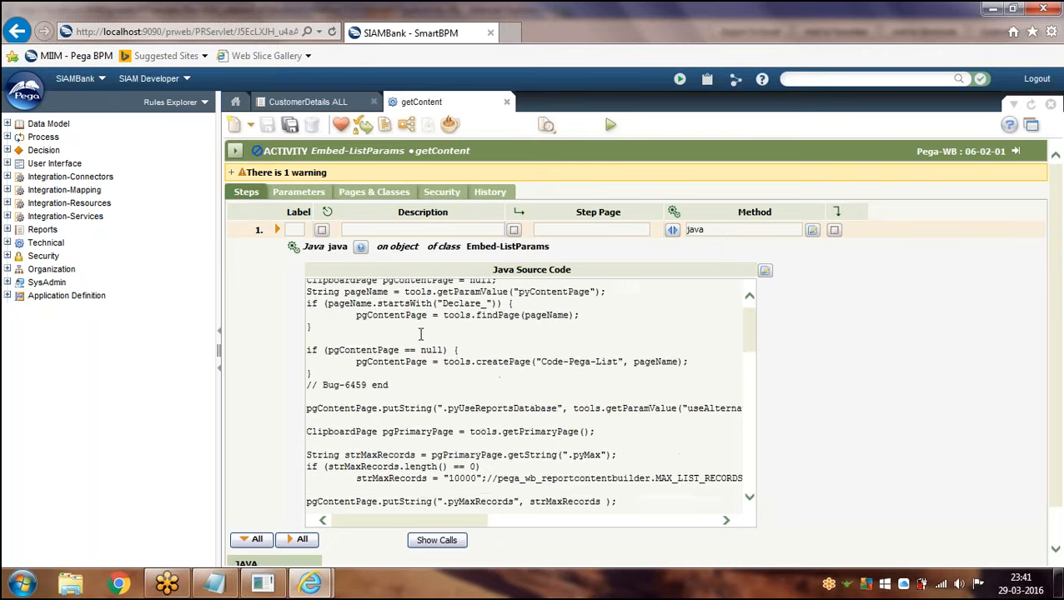
scroll(475, 329, "down", 10)
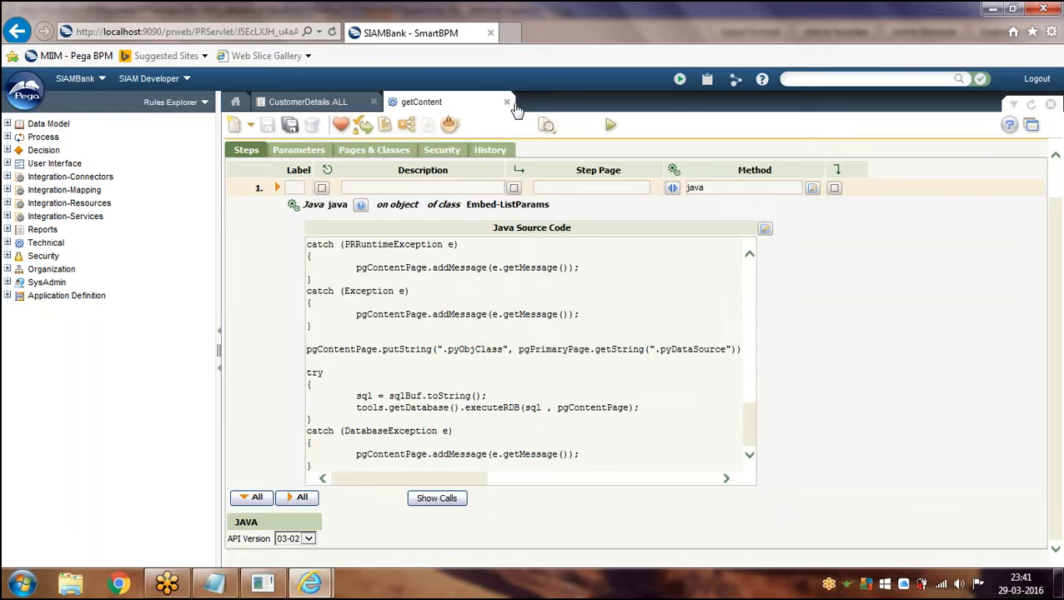
left_click(506, 102)
scroll(589, 288, "up", 5)
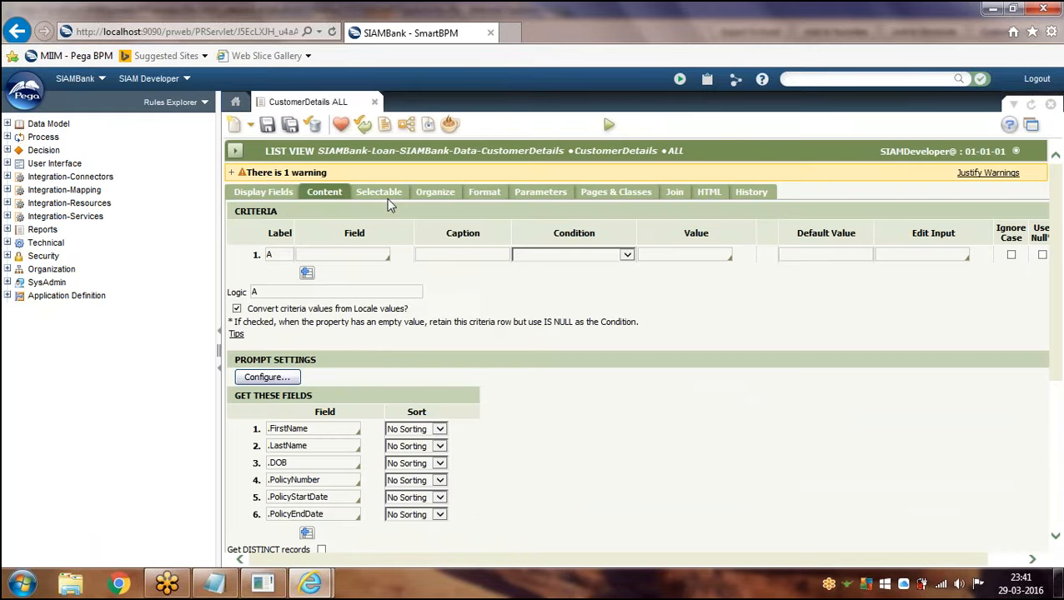
- Review the list view's paging and title options, and apply the Edit in Excel configuration without changing it
left_click(435, 196)
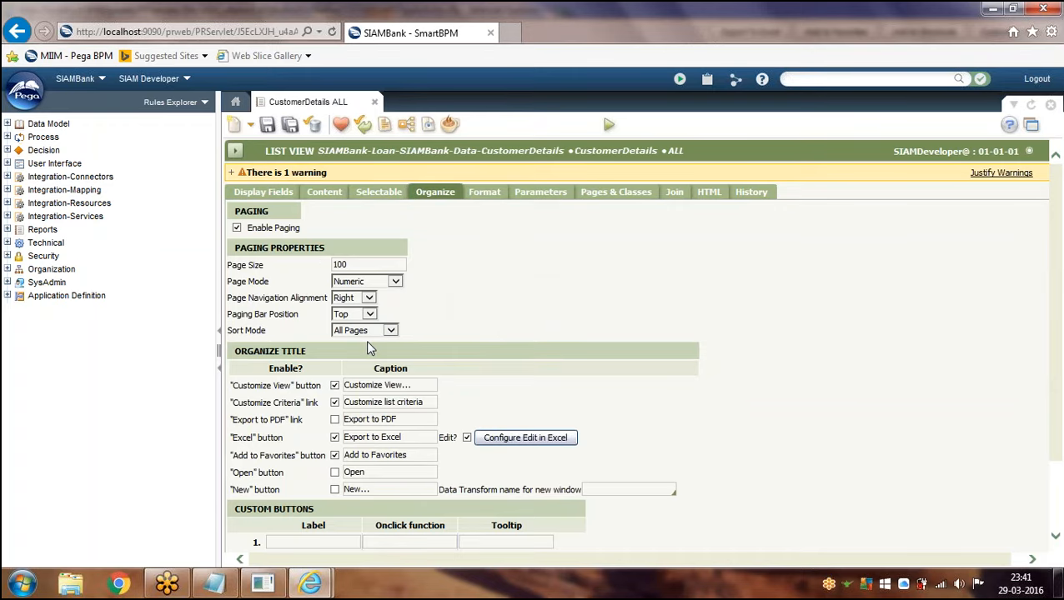
scroll(367, 343, "down", 1)
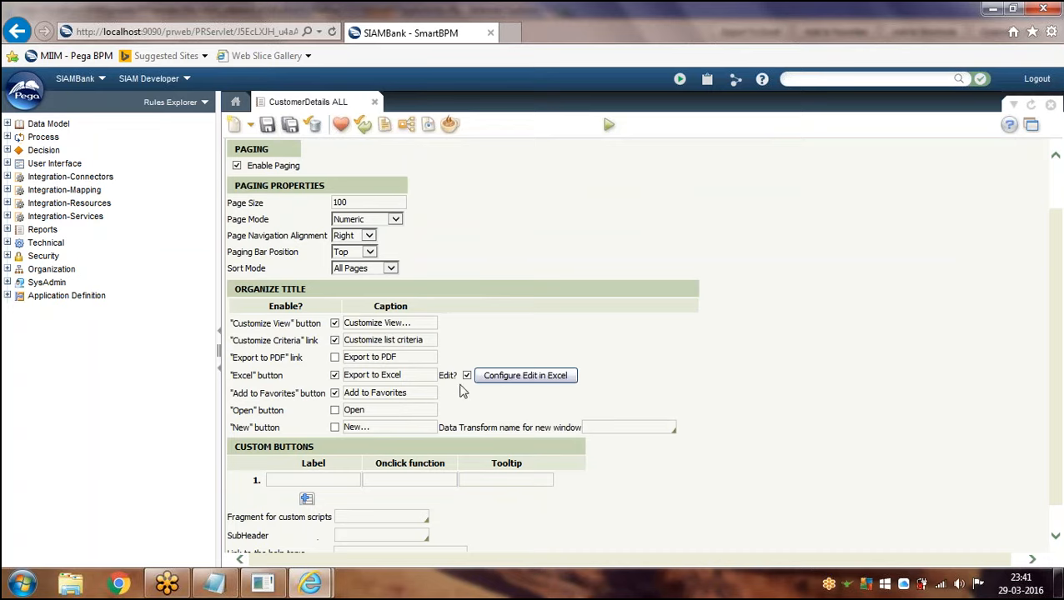
left_click(529, 381)
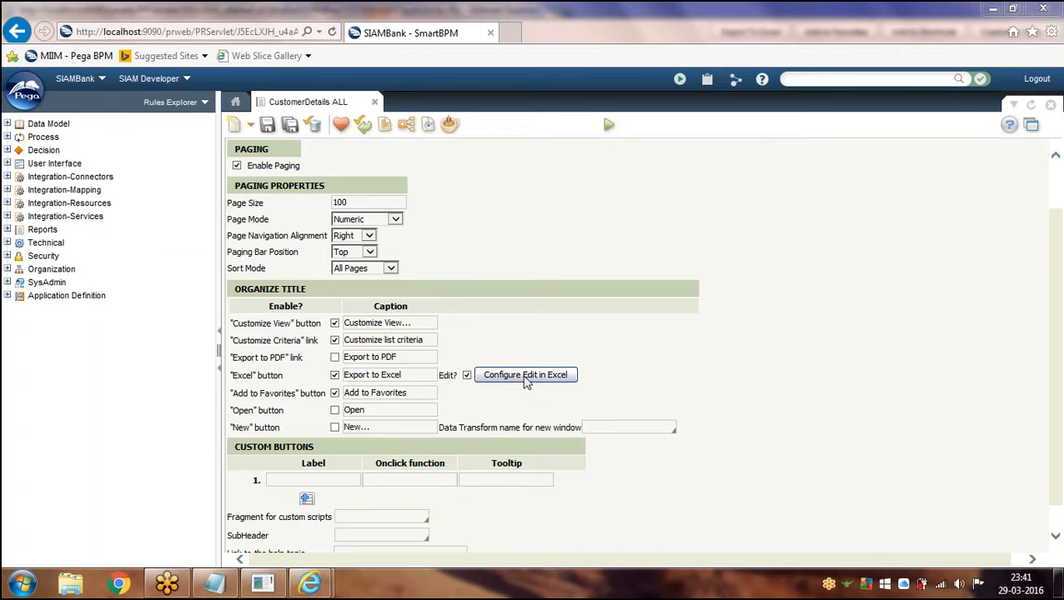
left_click(472, 380)
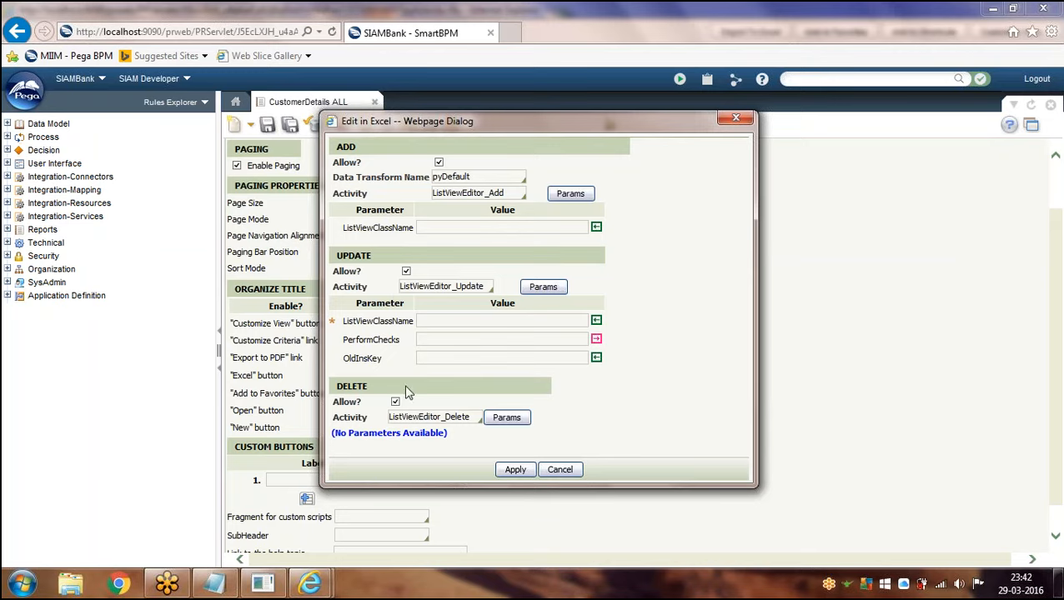
left_click(515, 469)
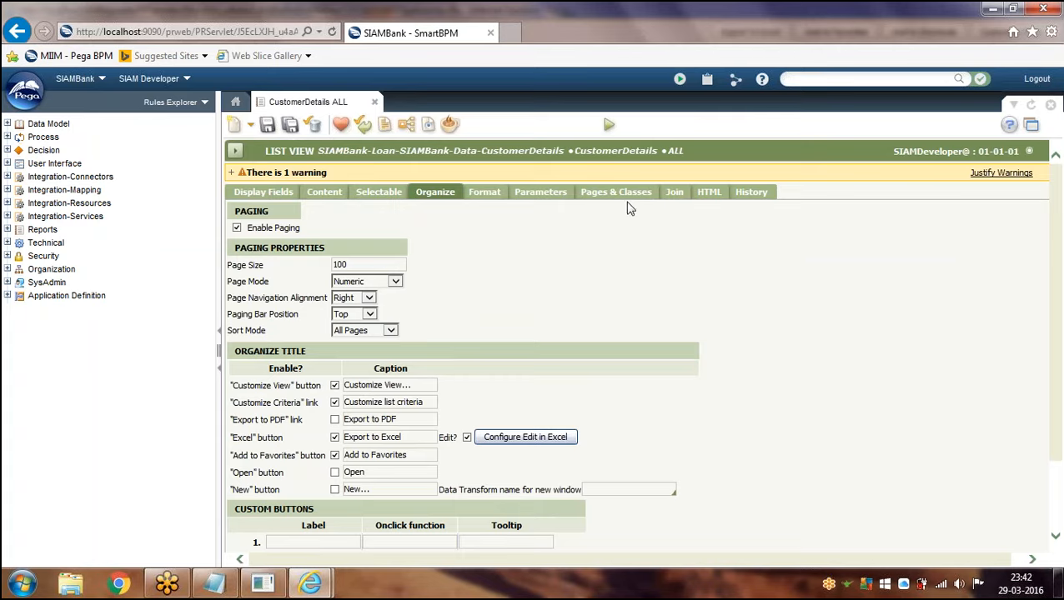
- Examine the list view's class join settings and look up the class names of the application's data tables
left_click(671, 195)
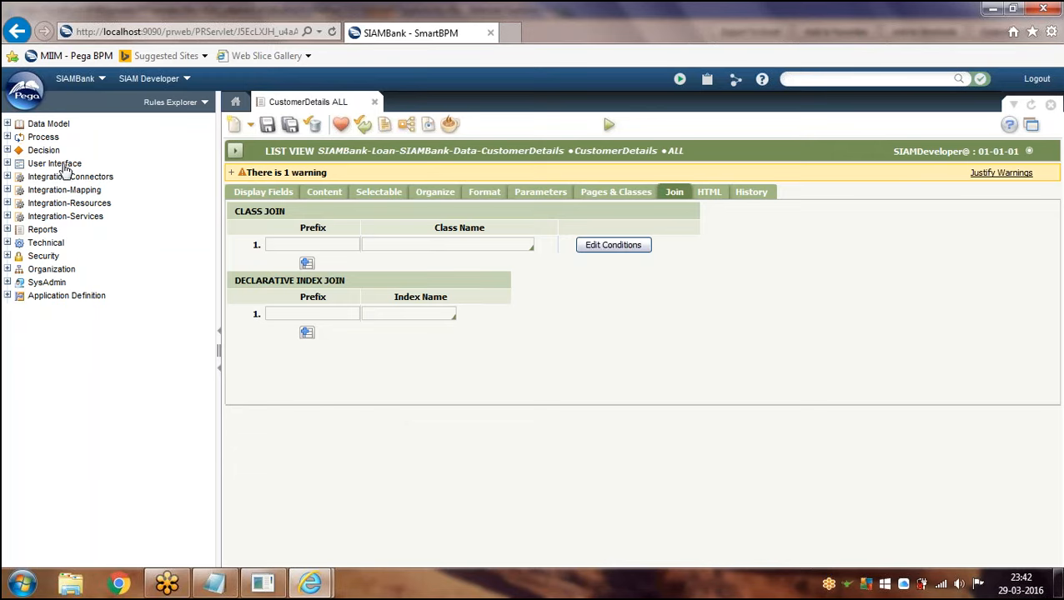
left_click(26, 91)
mouse_move(75, 196)
mouse_move(208, 167)
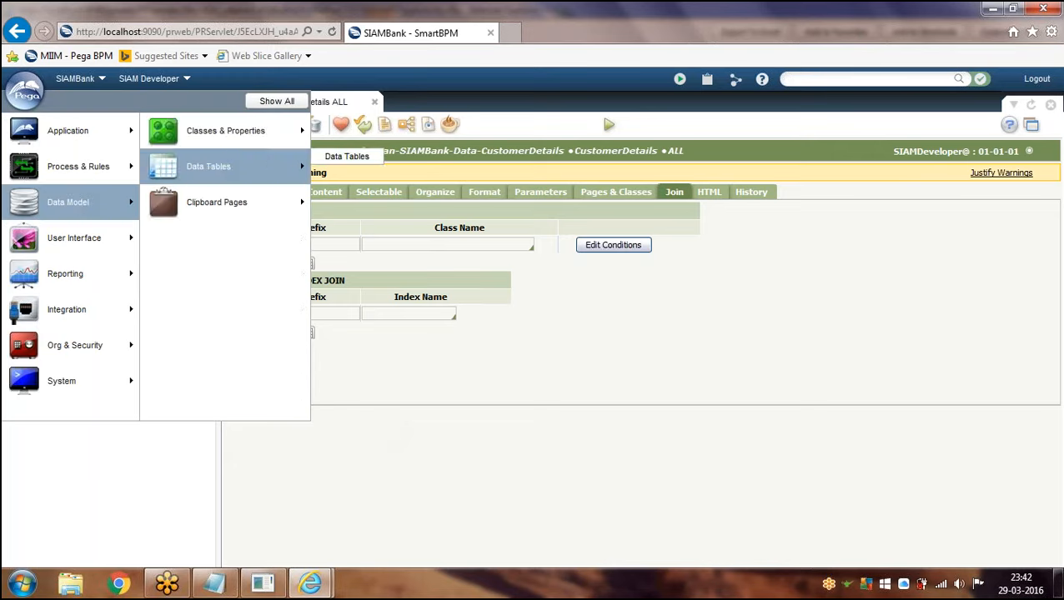
left_click(342, 157)
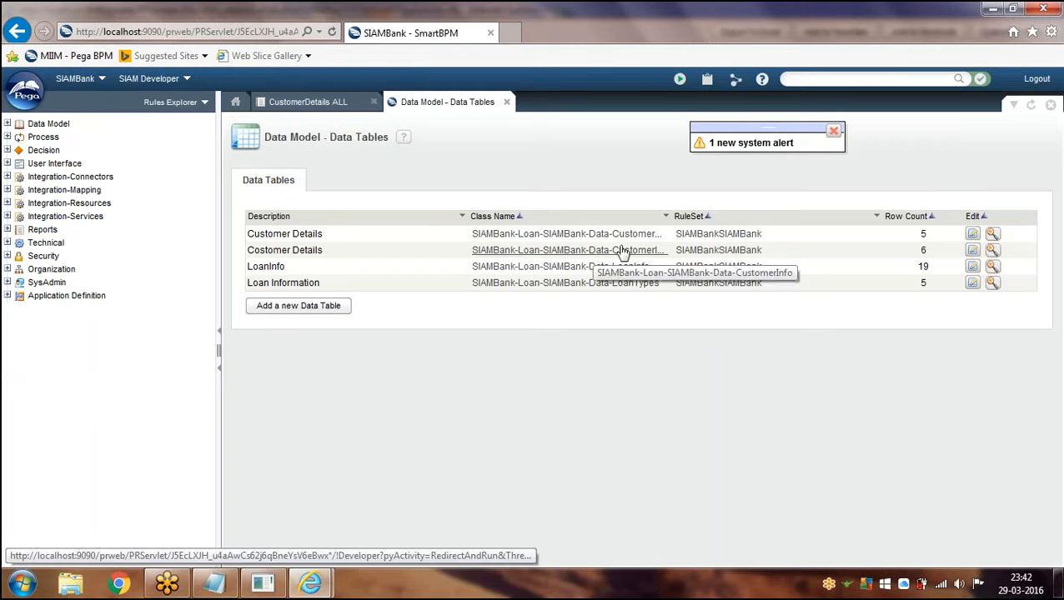
left_click(302, 103)
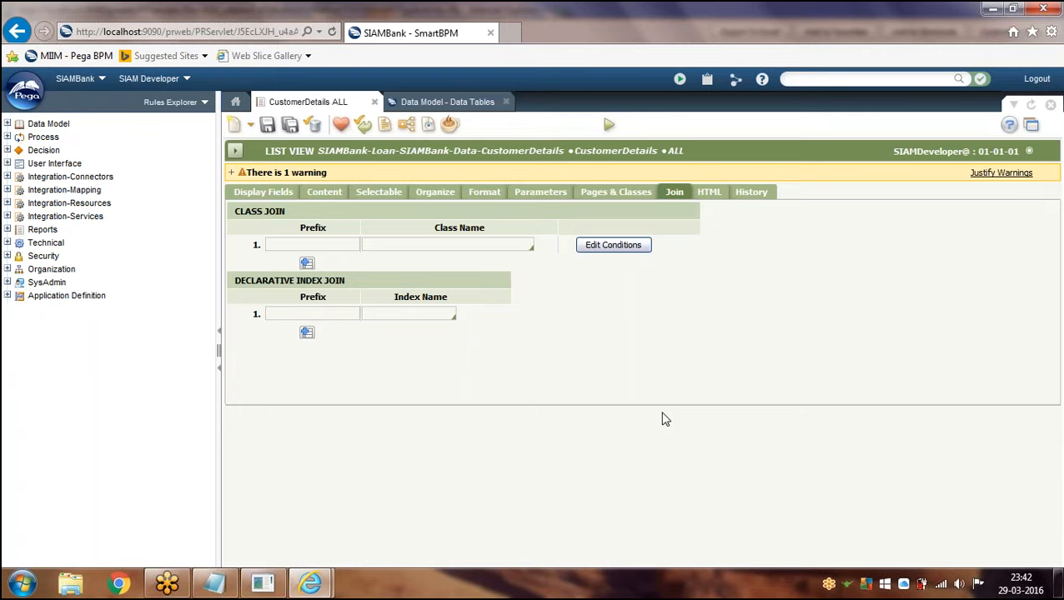
left_click(334, 244)
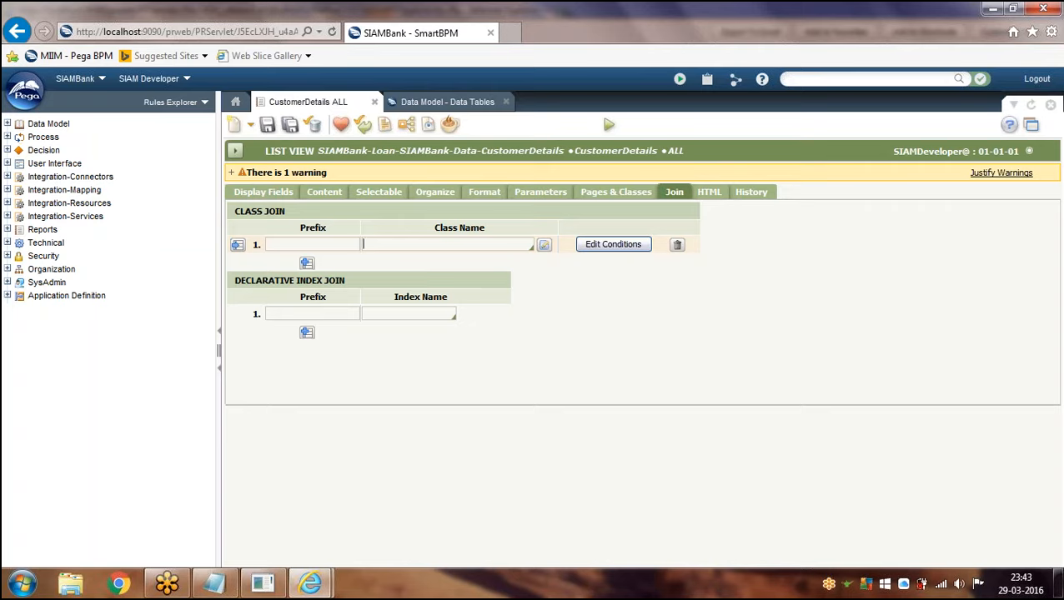
- Review the list view's display fields, run the report to view its results, and close the results window
left_click(277, 194)
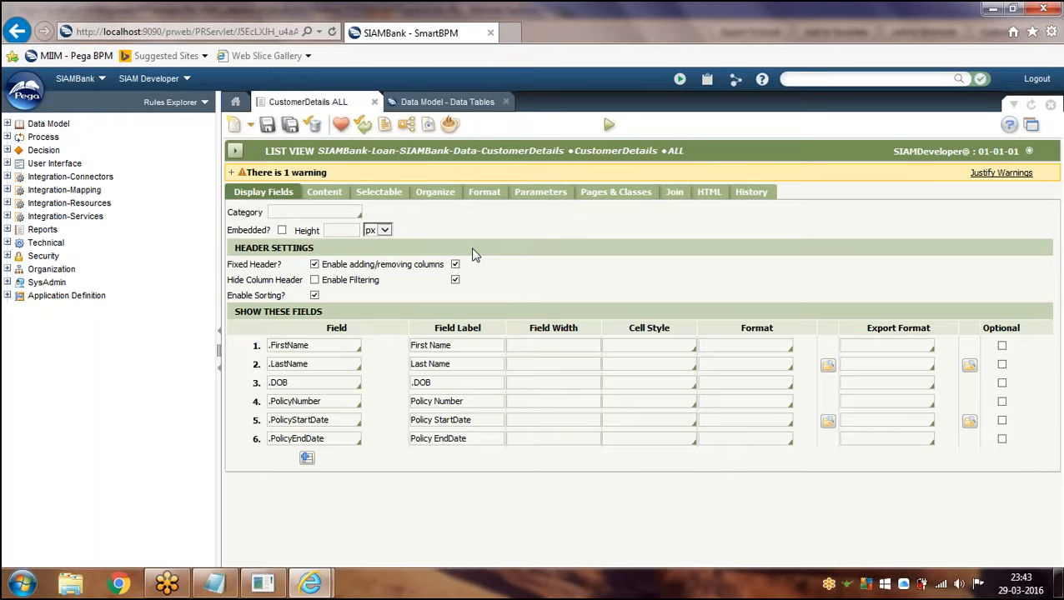
left_click(609, 125)
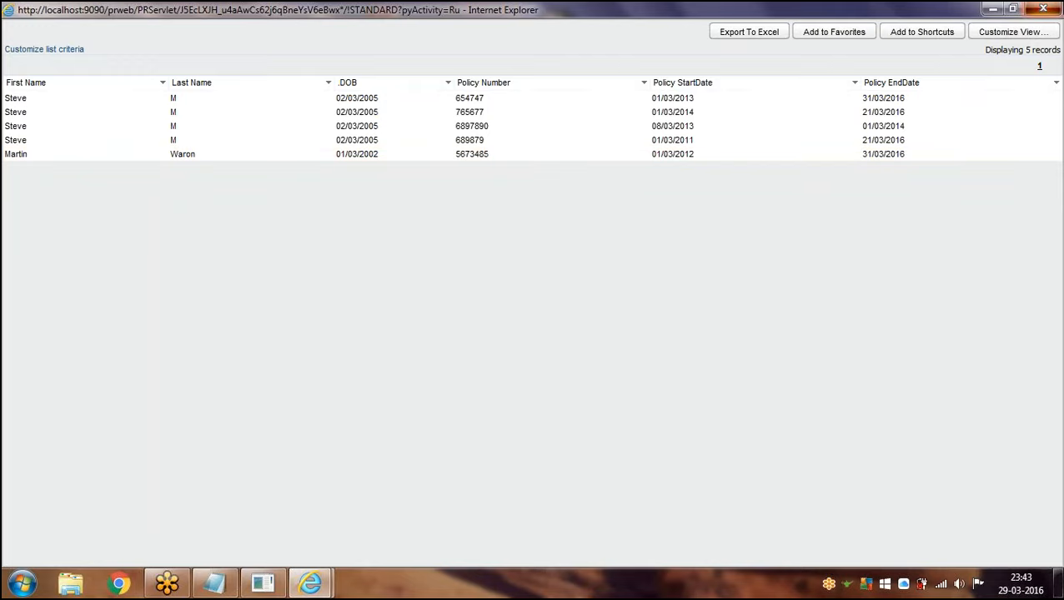
left_click(1043, 8)
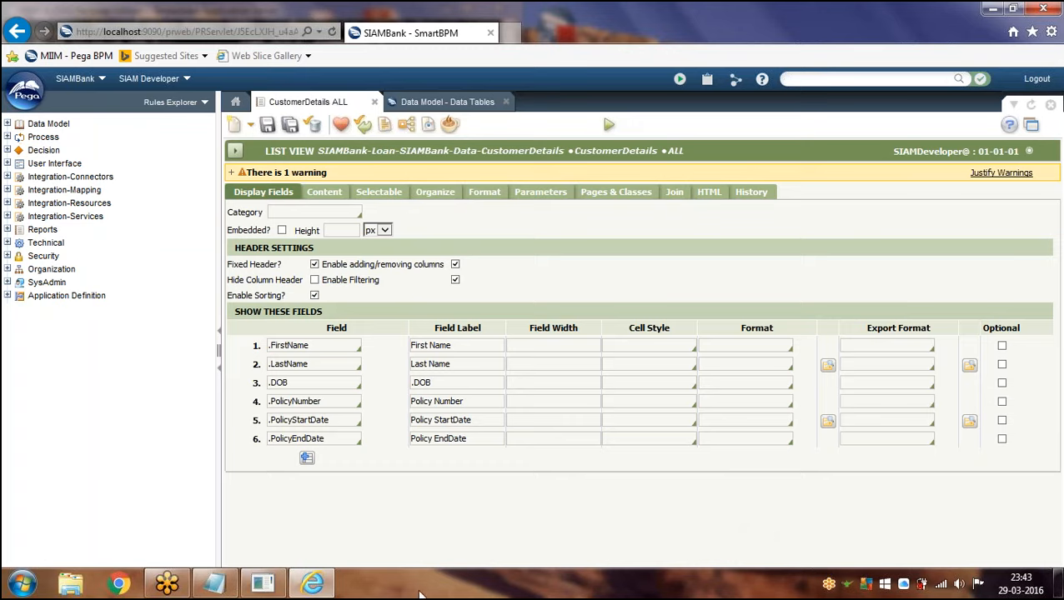
- Switch to Notepad, add the line "Obj-List-View" below the List View notes, and return to the browser
left_click(217, 586)
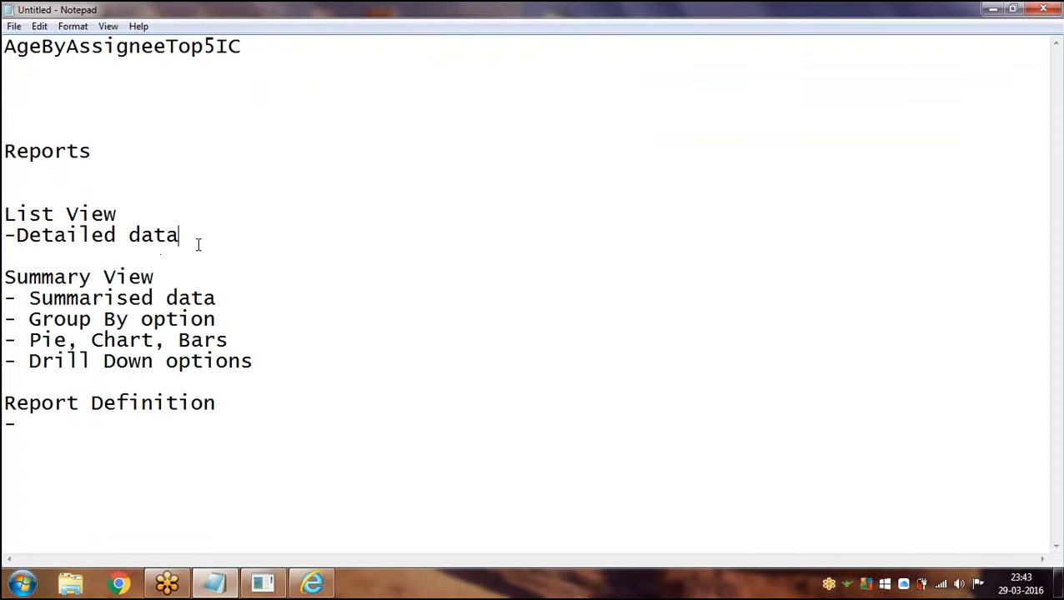
key("Return")
key("Return")
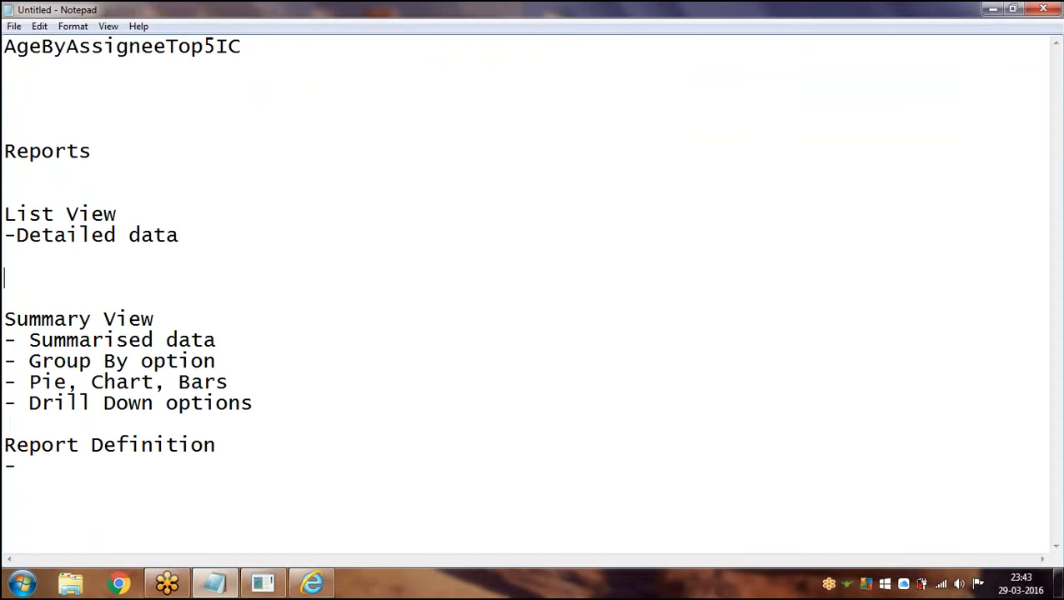
type("B")
key("BackSpace")
type("Obj-List")
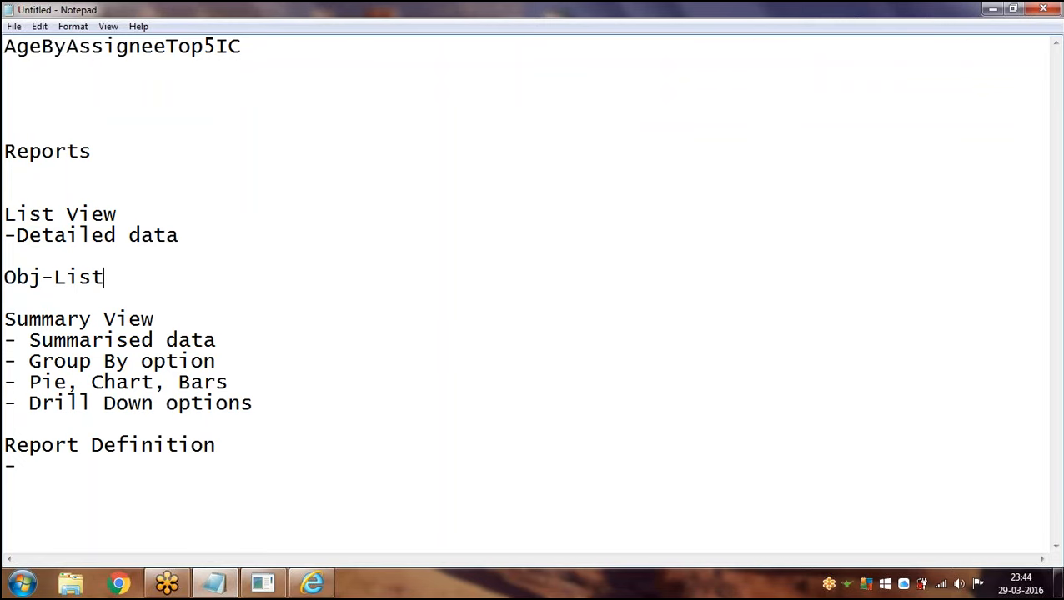
type("-View")
key("Return")
key("alt+Tab")
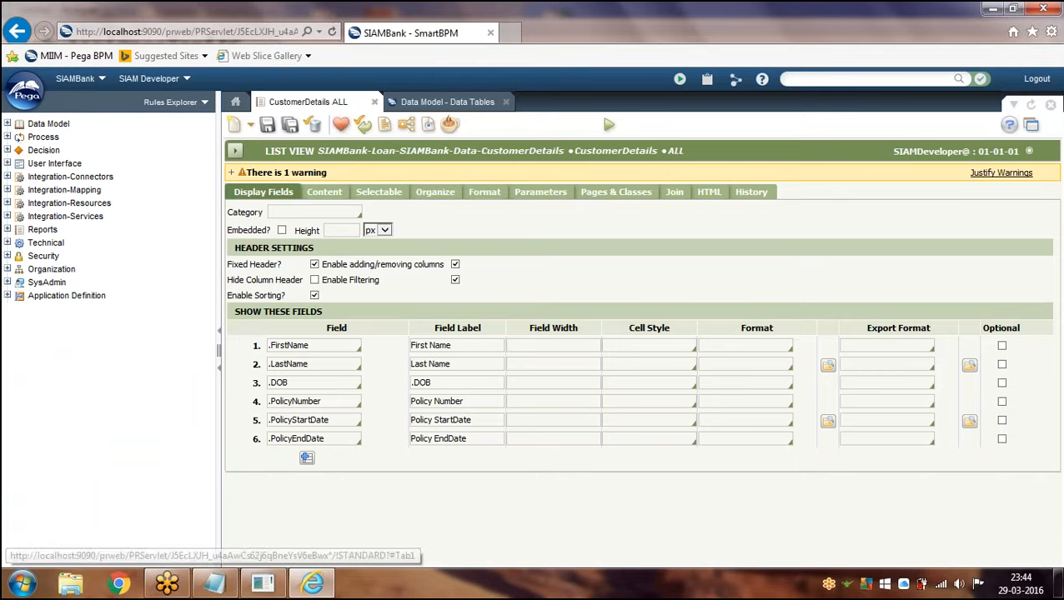
- Show the Application Explorer, and save the CustomerDetails list view with the Embedded option enabled
left_click(193, 101)
left_click(150, 117)
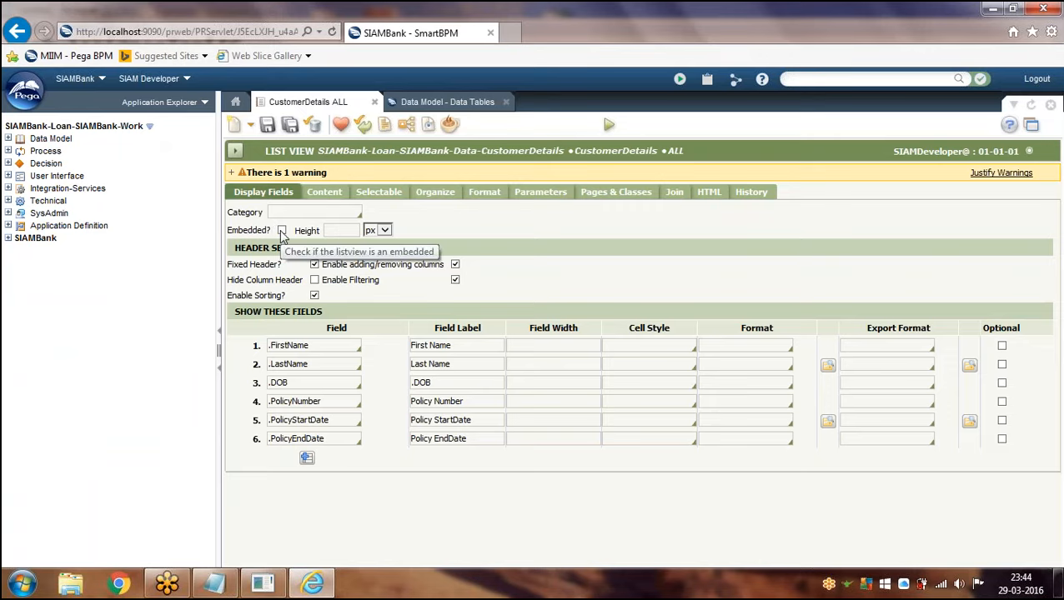
left_click(282, 232)
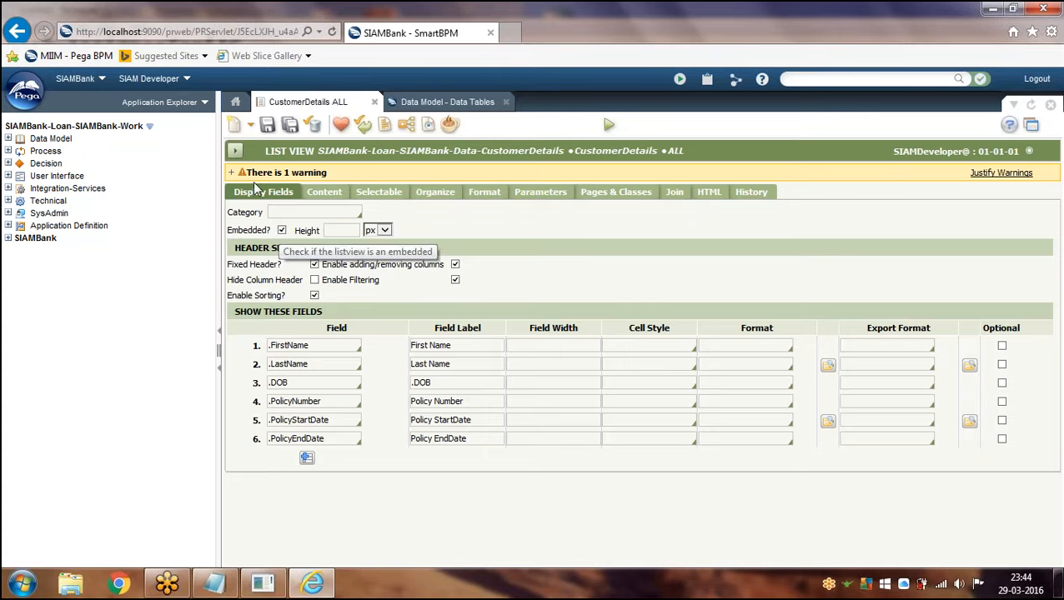
left_click(267, 124)
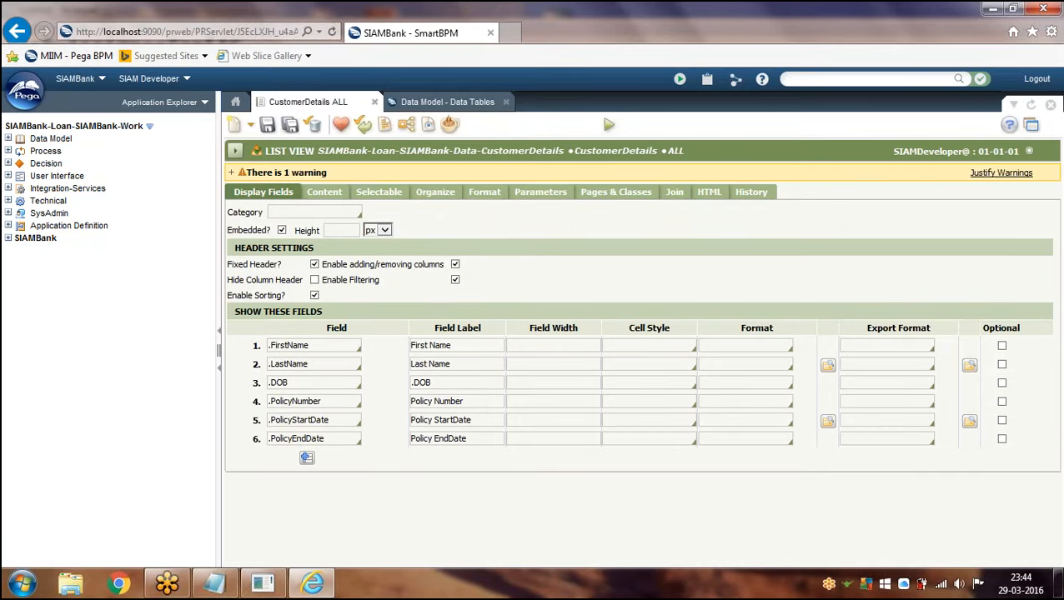
- Open the CollectPersonalInfo section from the user interface rules of SIAMBank-Loan-SIAMBank-Work
left_click(8, 176)
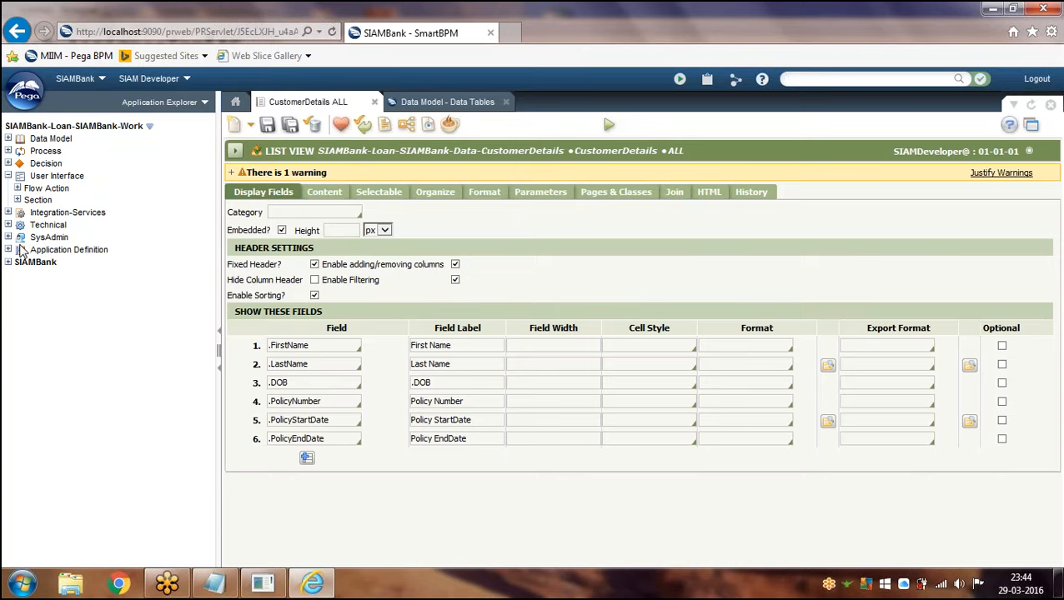
left_click(17, 200)
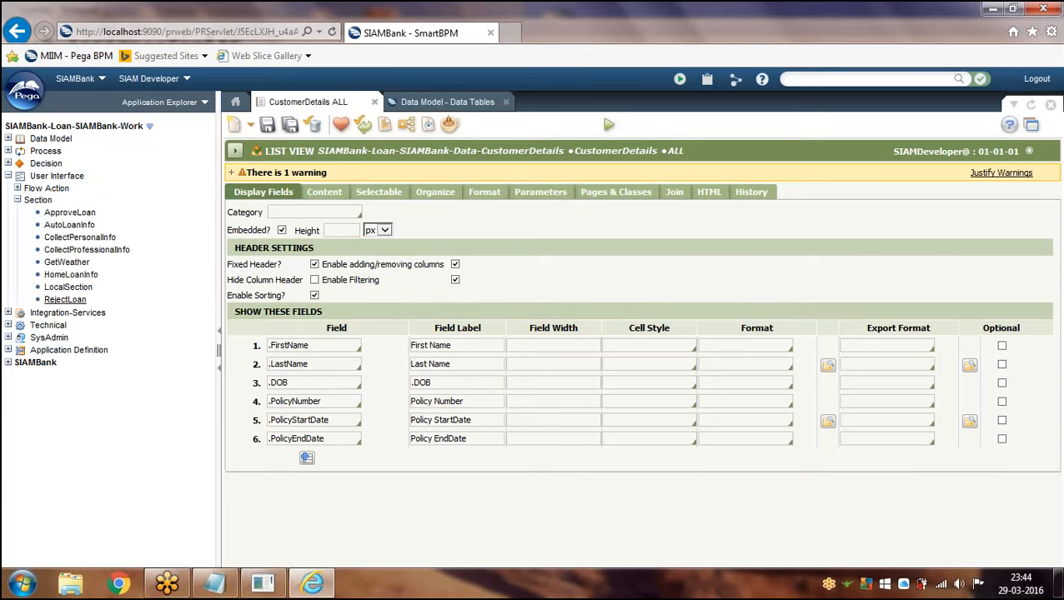
left_click(81, 240)
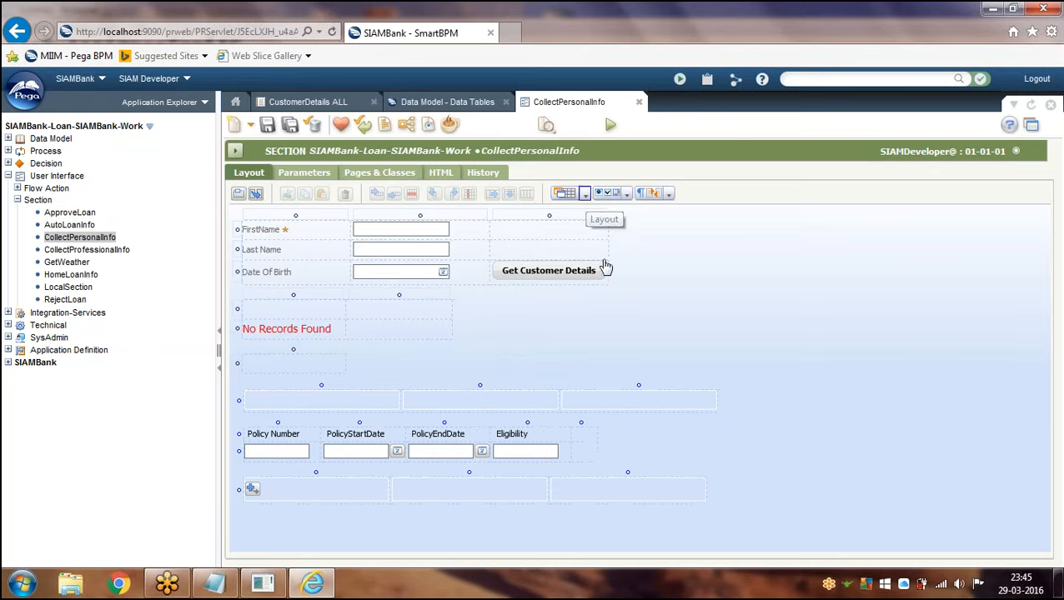
- Look through the layout elements, basic controls and advanced controls that can be added to the section
left_click(626, 192)
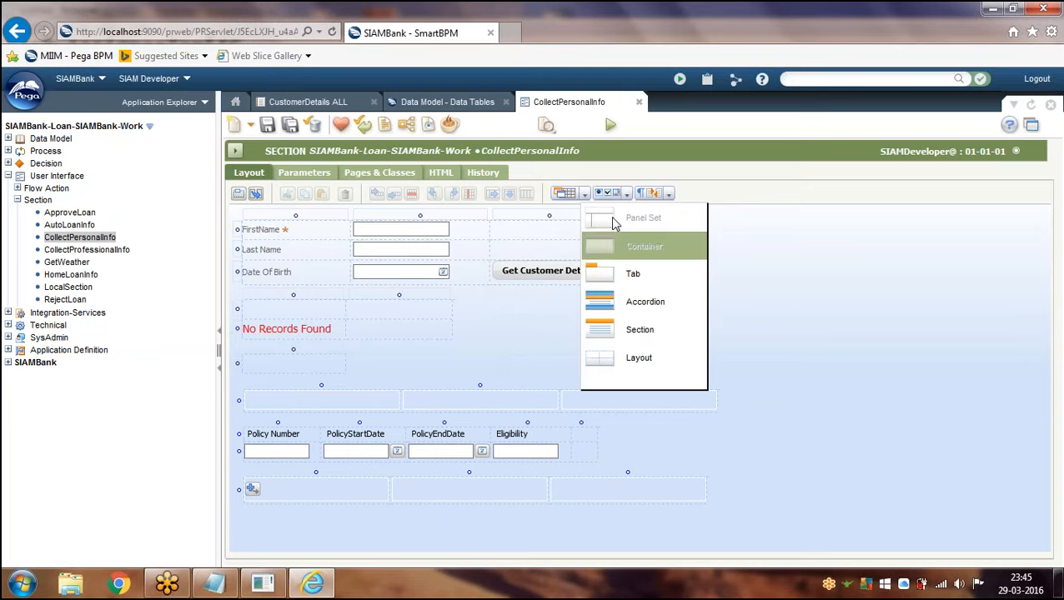
left_click(626, 192)
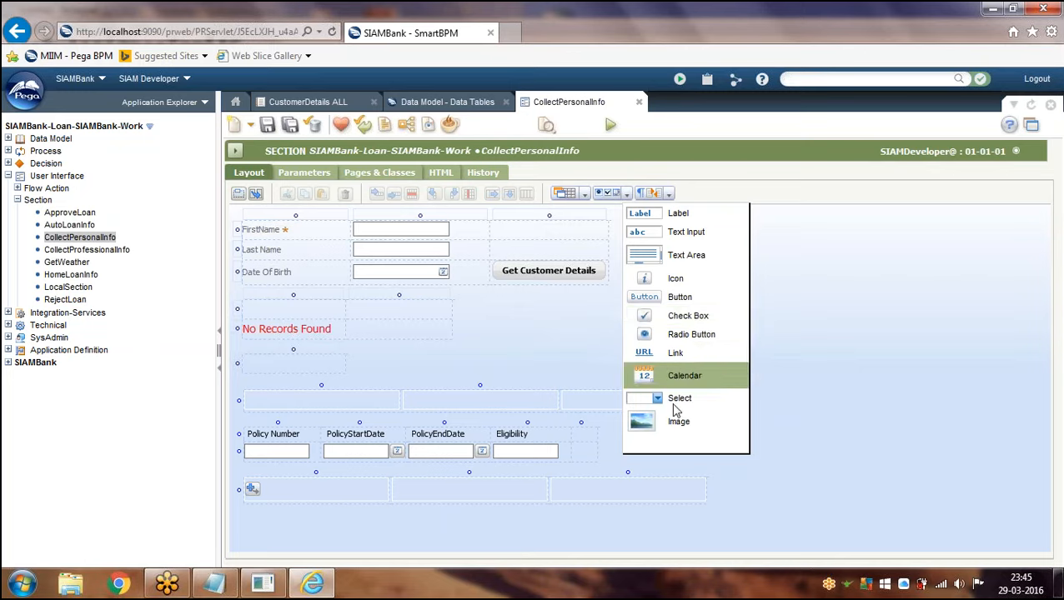
left_click(670, 194)
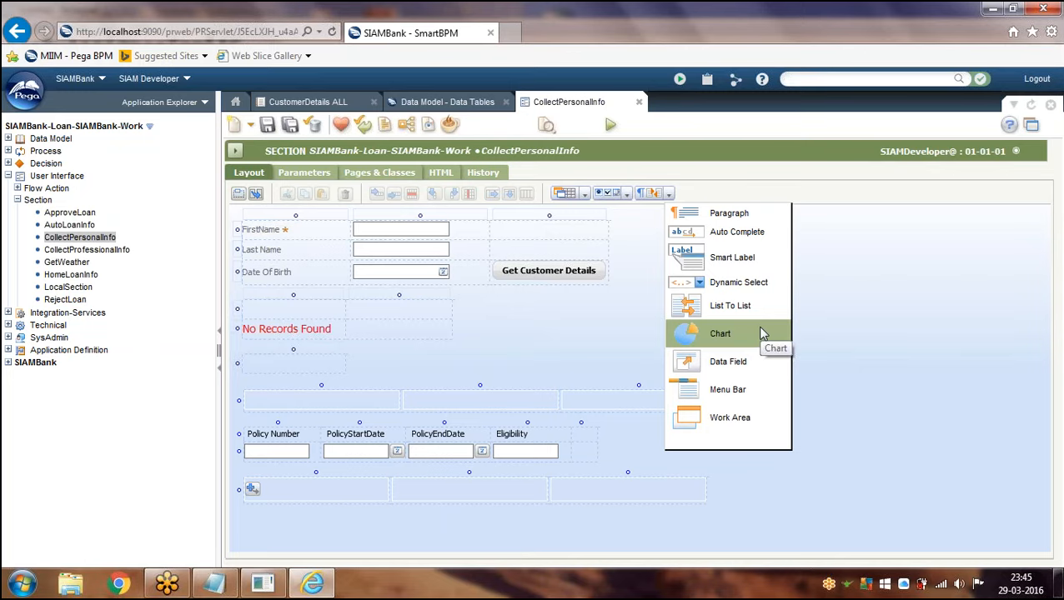
left_click(127, 426)
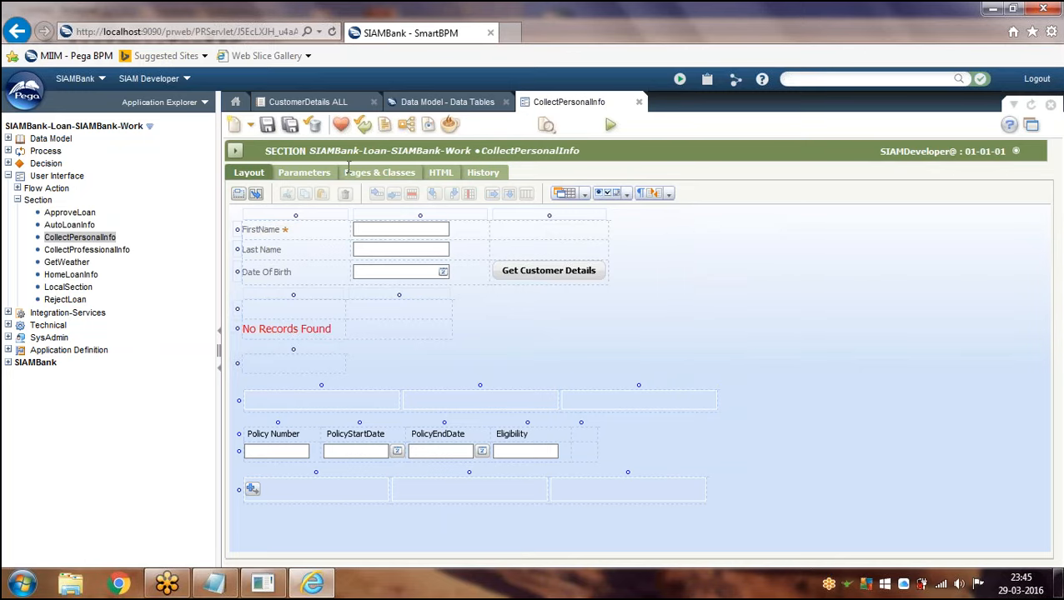
left_click(585, 195)
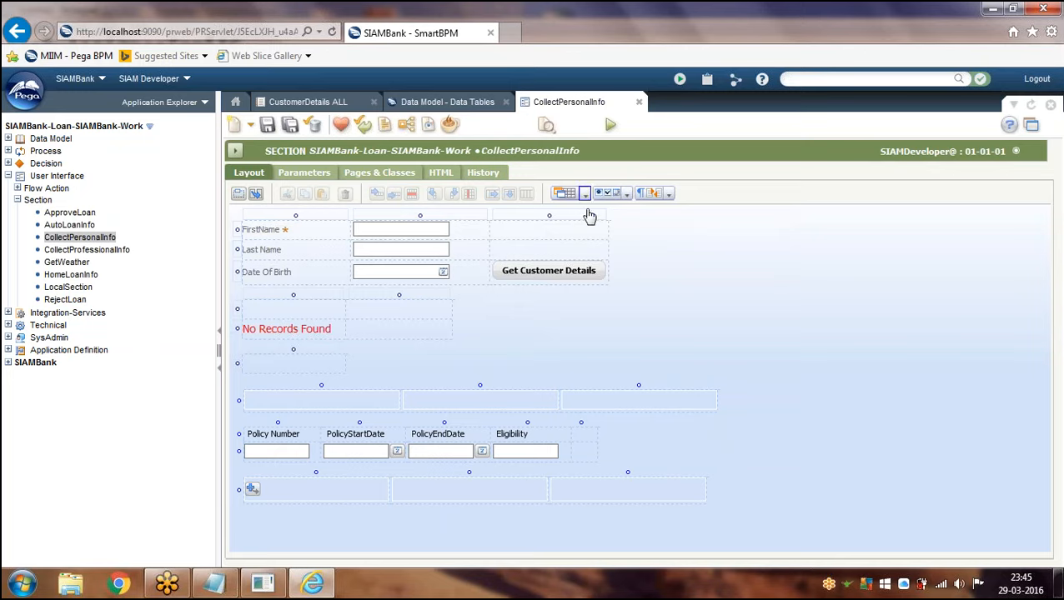
- Copy the Date Of Birth input cell into the empty cell below the No Records Found row
double_click(342, 362)
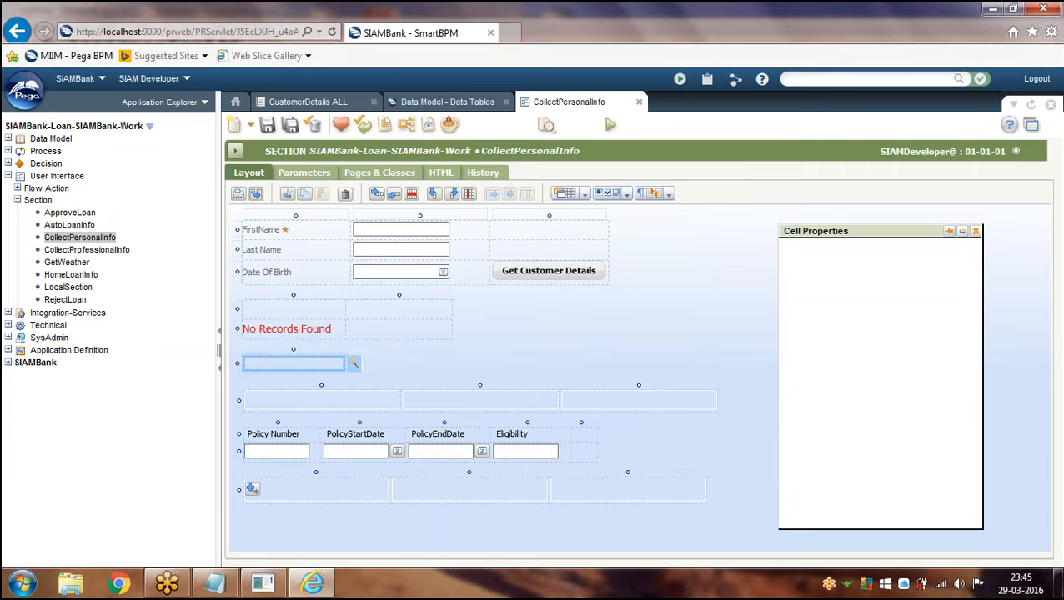
left_click(975, 231)
left_click(404, 272)
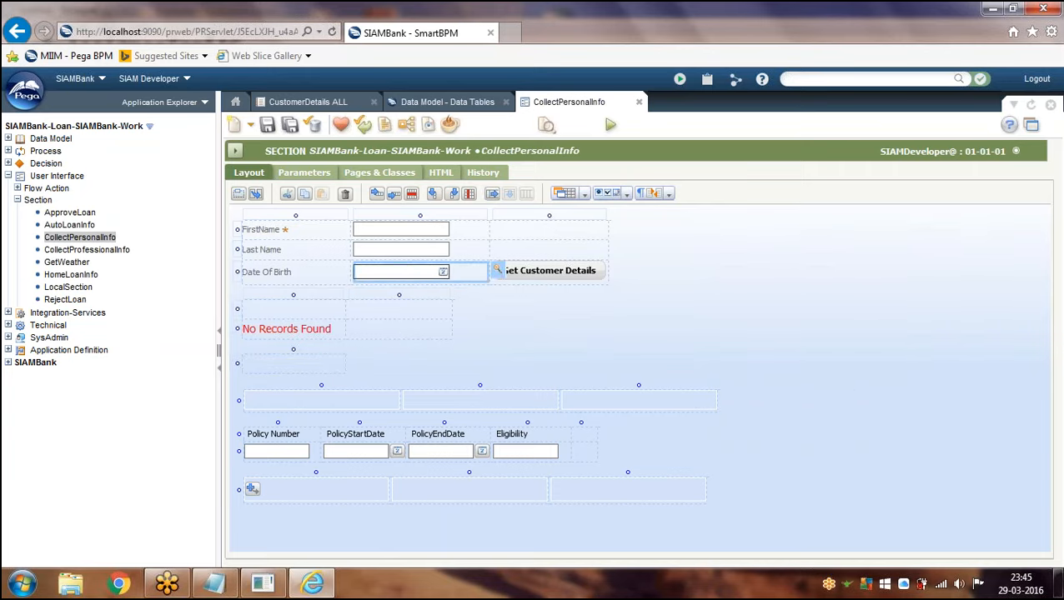
right_click(404, 272)
left_click(457, 302)
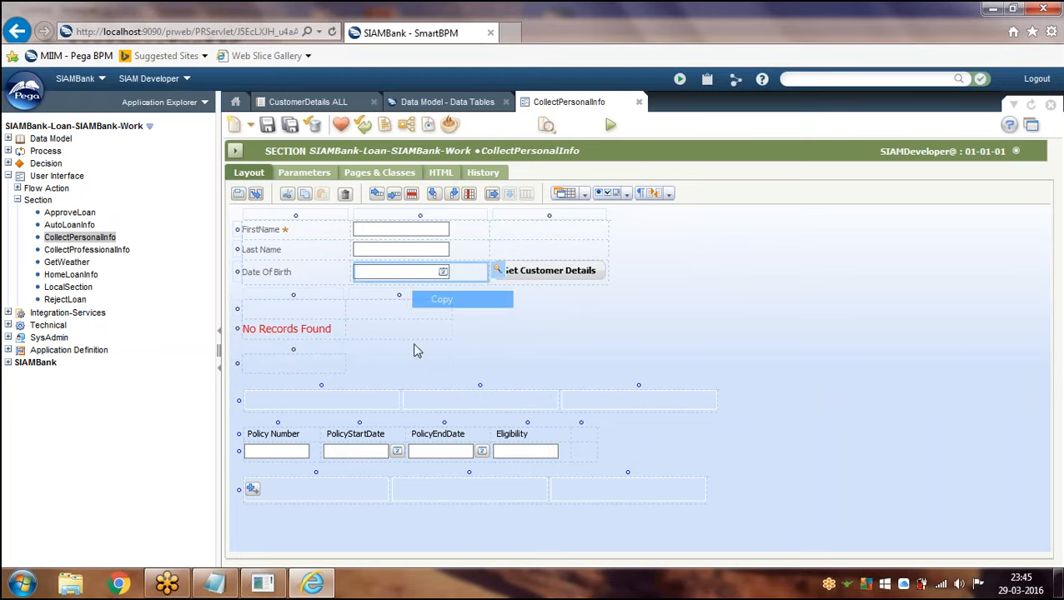
right_click(351, 364)
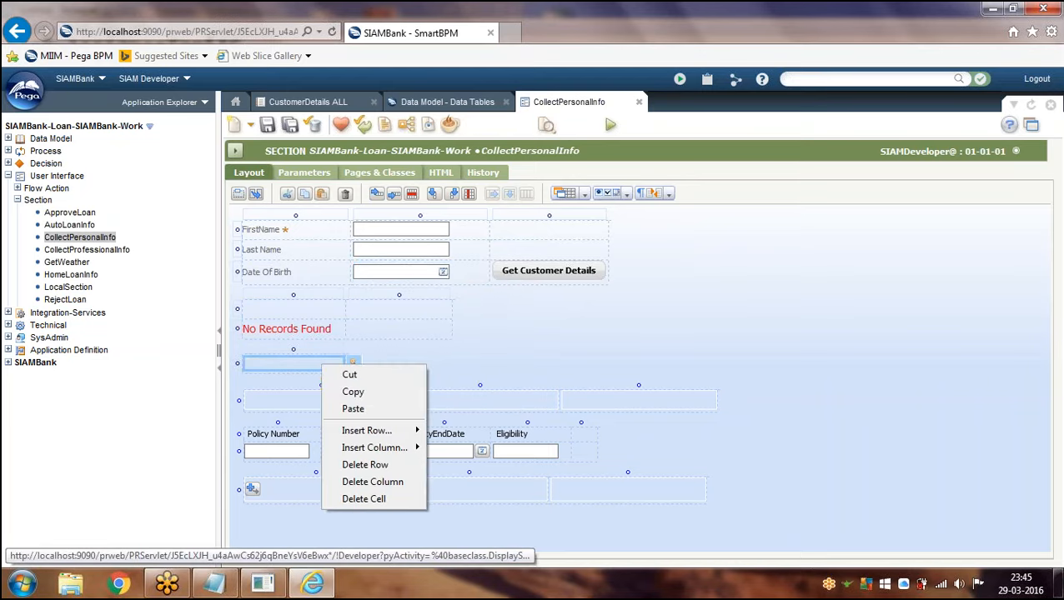
left_click(359, 408)
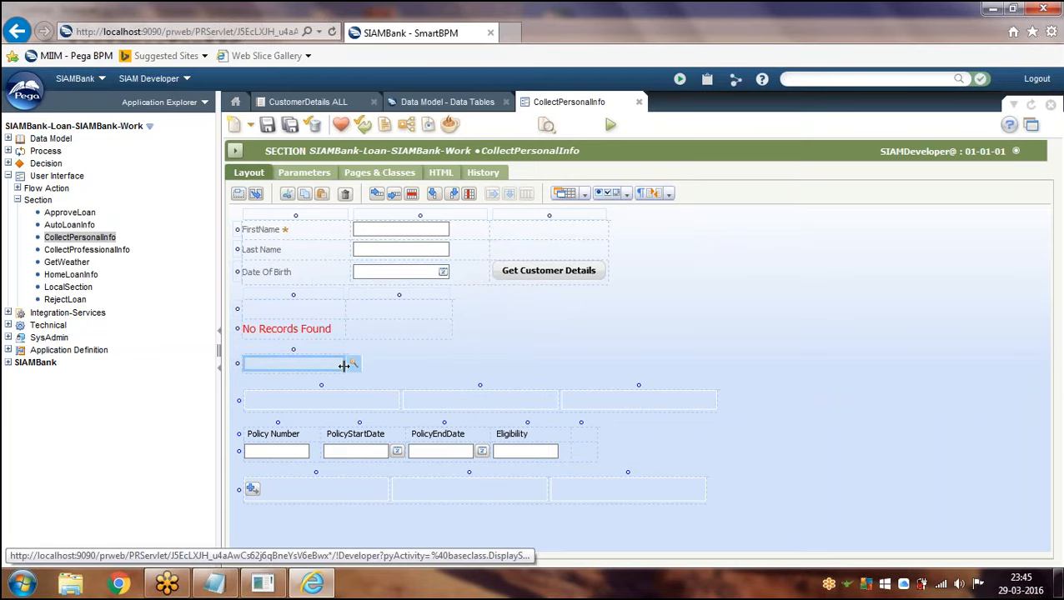
- Open the pasted cell's properties and clear its property reference
double_click(395, 369)
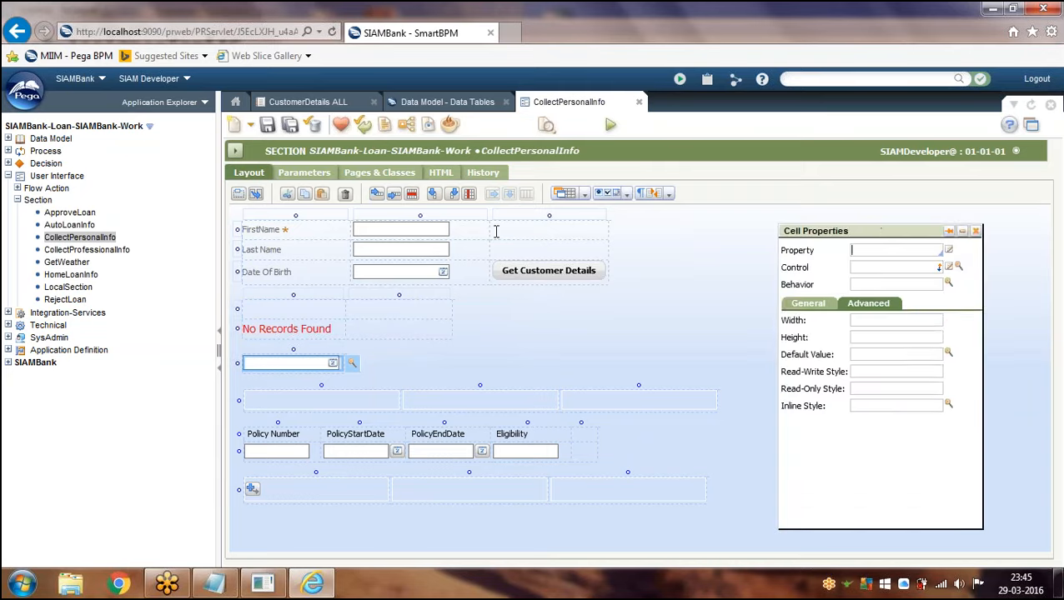
left_click_drag(901, 232, 496, 232)
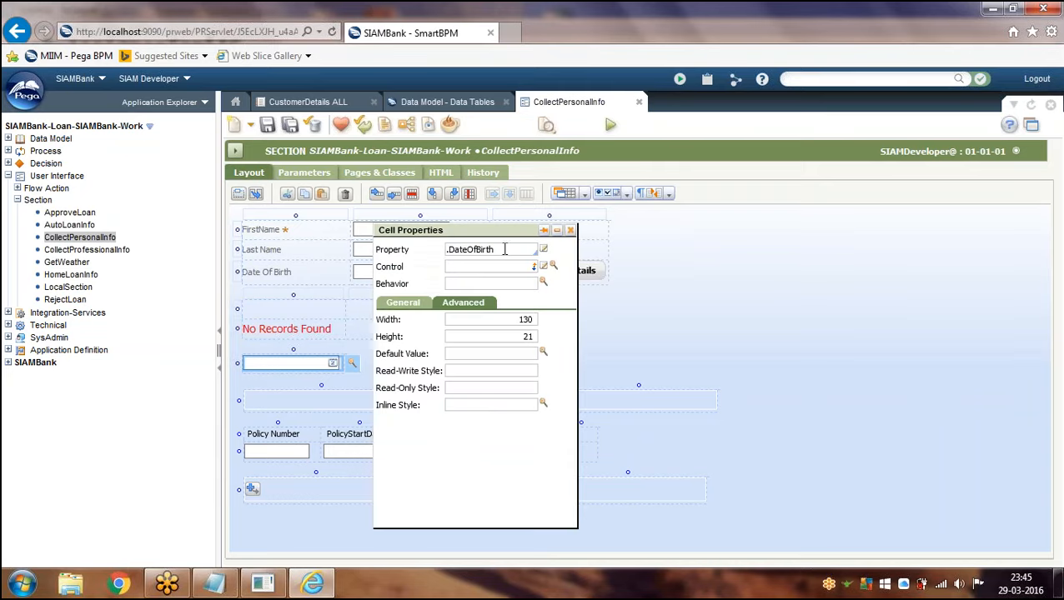
left_click(504, 248)
key("ctrl+a")
key("BackSpace")
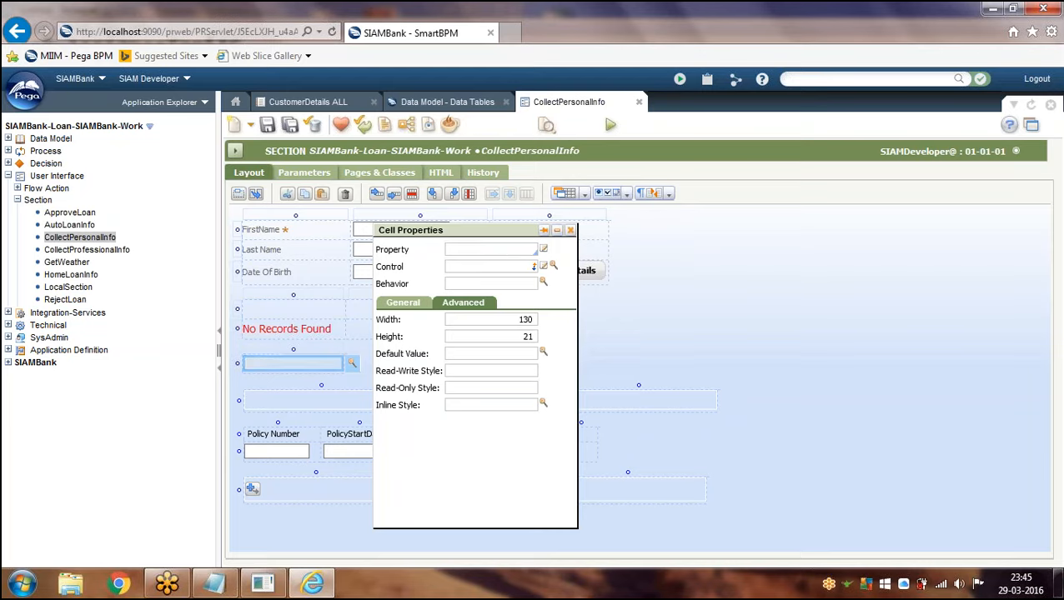
- Set the pasted cell's control to ListView
type("ListView")
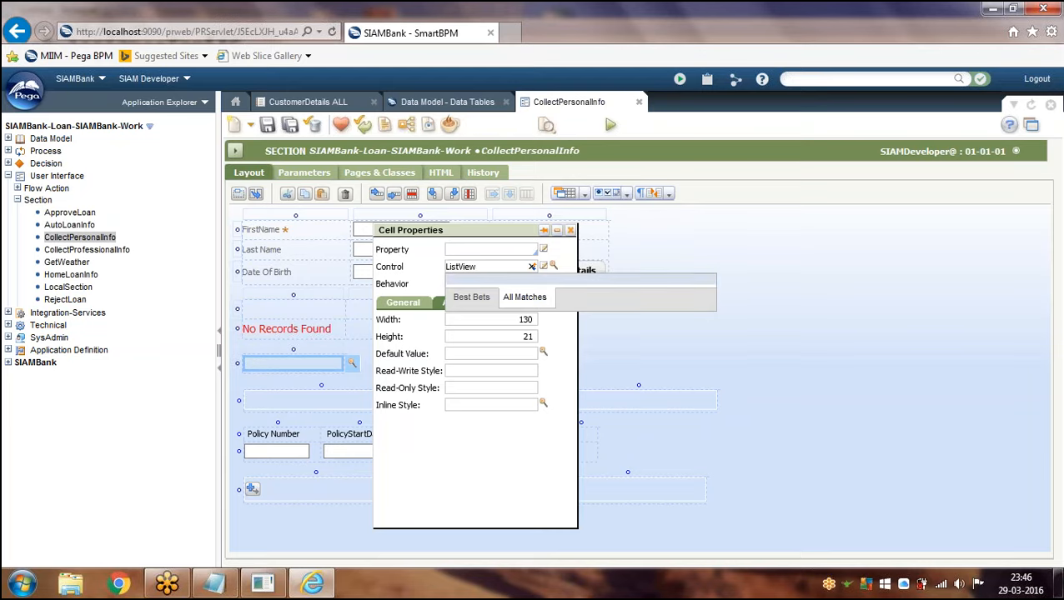
key("BackSpace")
key("BackSpace")
key("BackSpace")
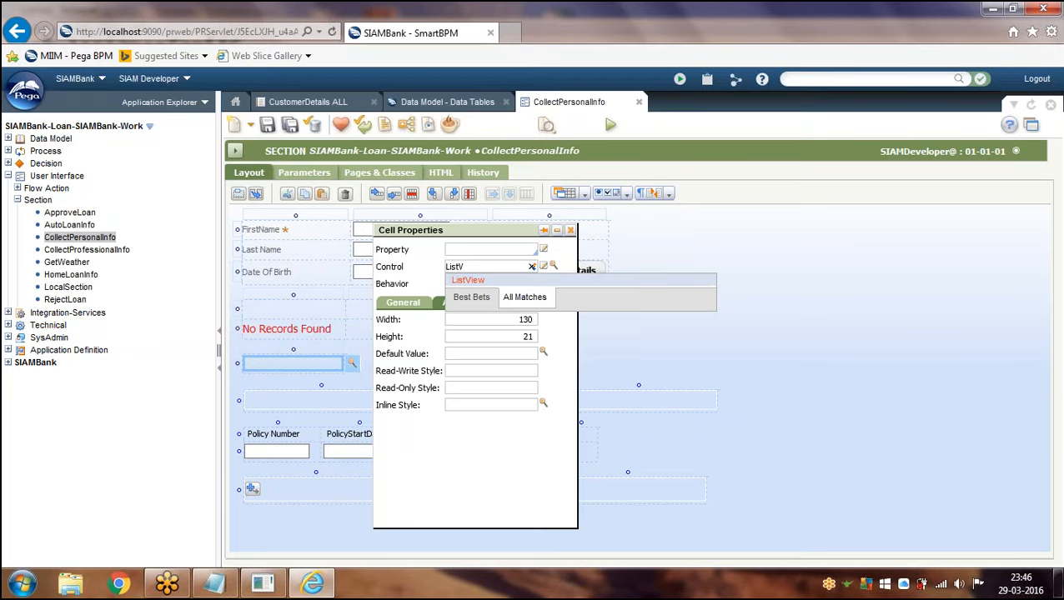
left_click(480, 280)
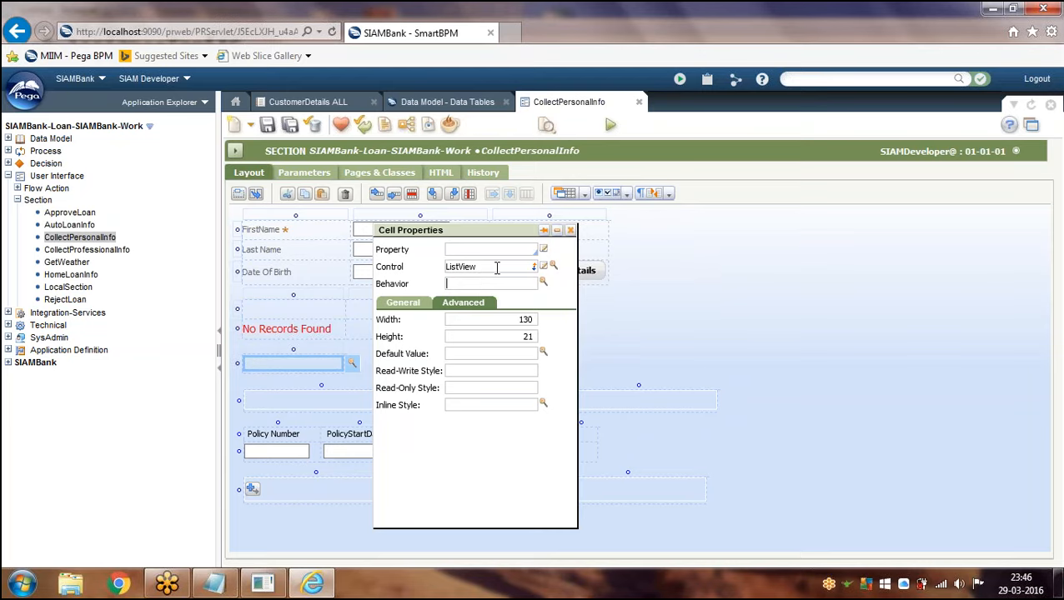
- Open the ListView control's parameters and set Applies To to SIAMBank-Loan-SIAMBank-Data-CustomerDetails
left_click(543, 266)
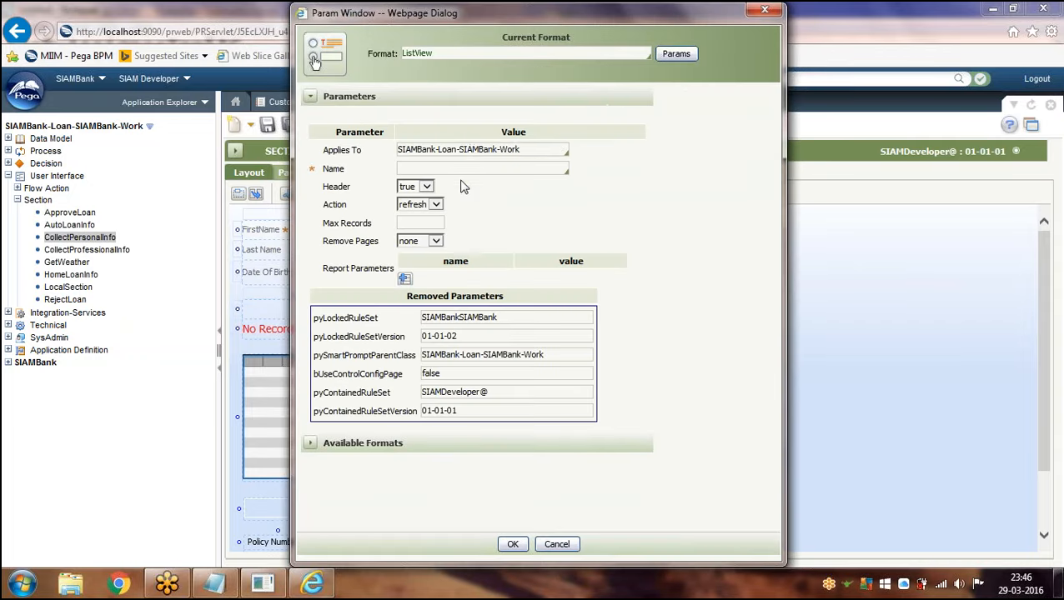
left_click(470, 149)
key("ctrl+a")
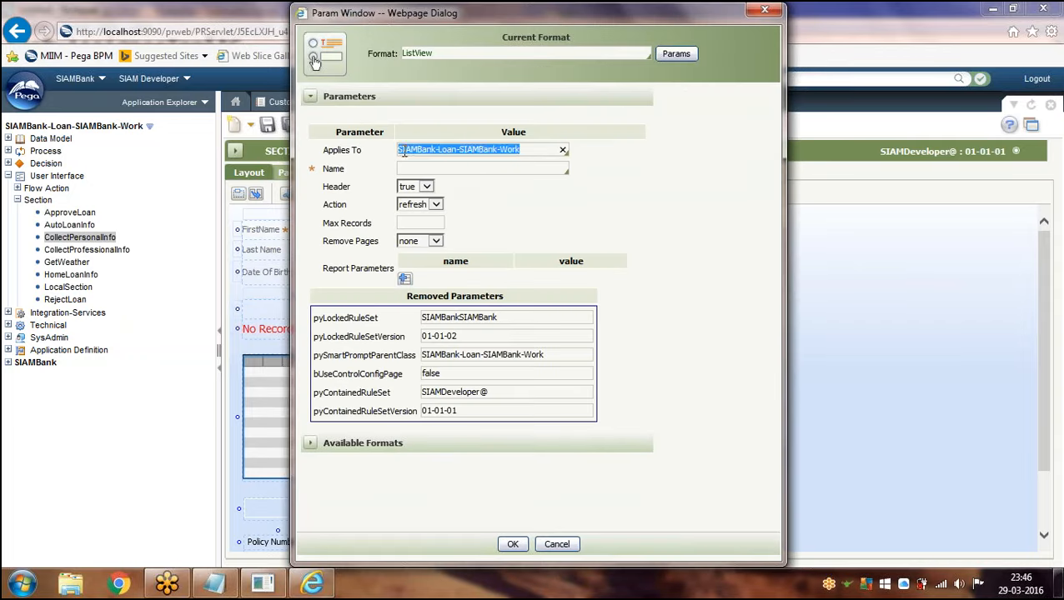
key("BackSpace")
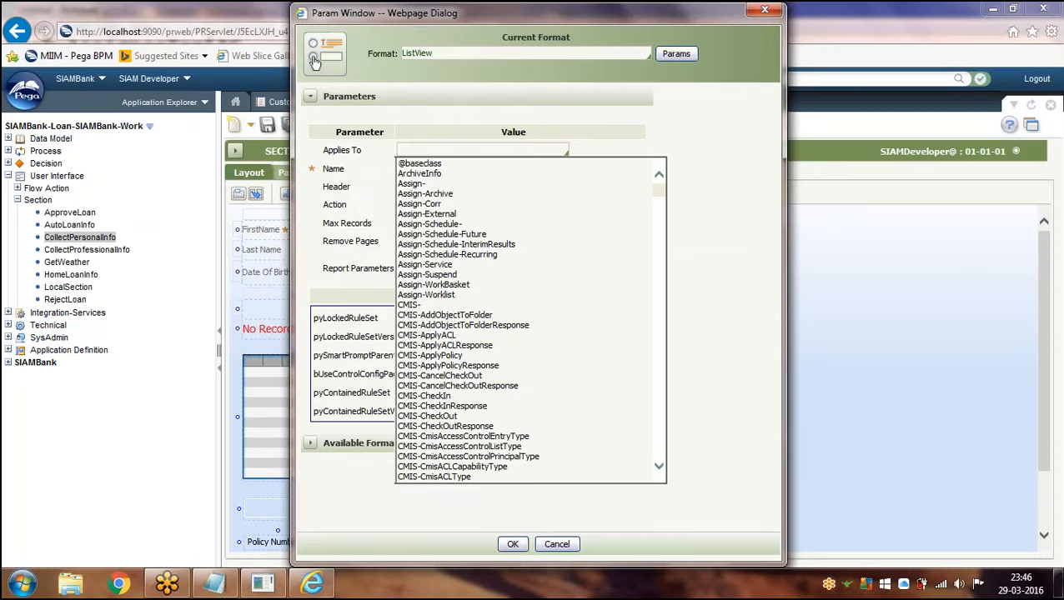
type("S")
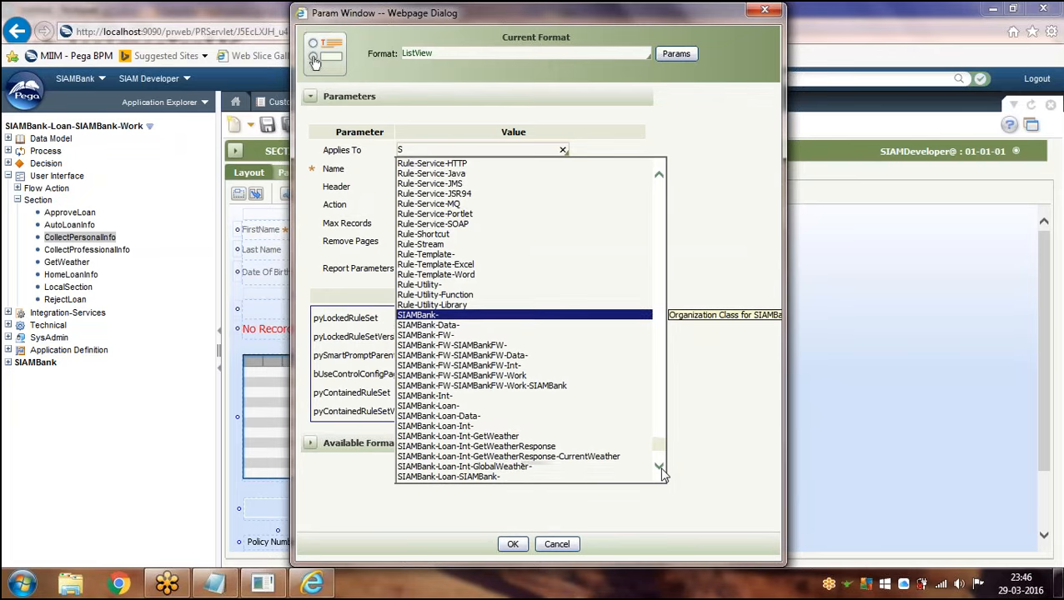
scroll(663, 471, "down", 4)
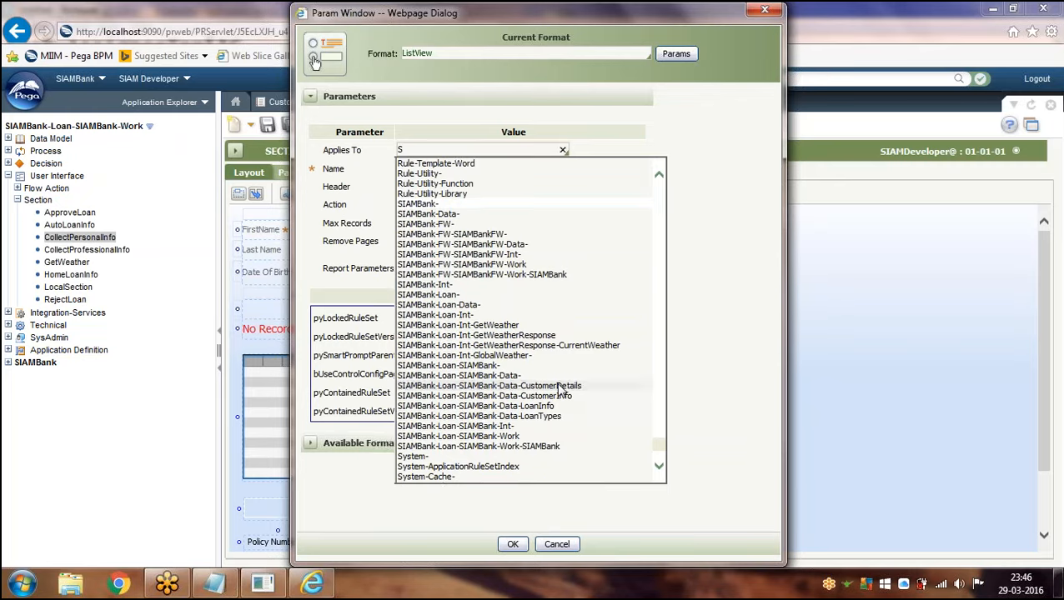
left_click(558, 387)
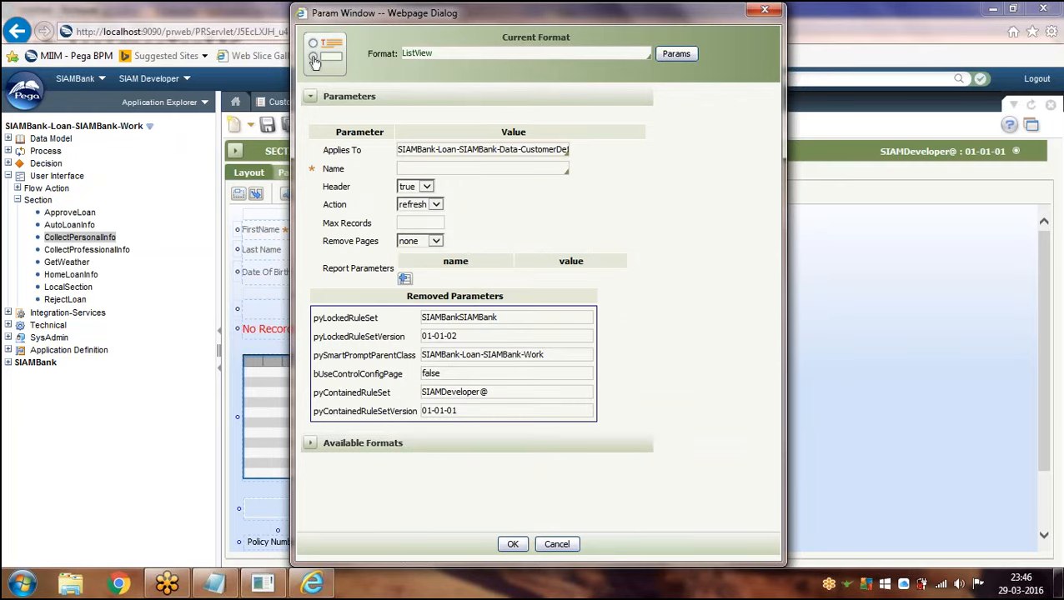
- Set the ListView control's Name parameter to CustomerDetails, and save the CollectPersonalInfo section with the cell changes applied
left_click(483, 167)
key("Down")
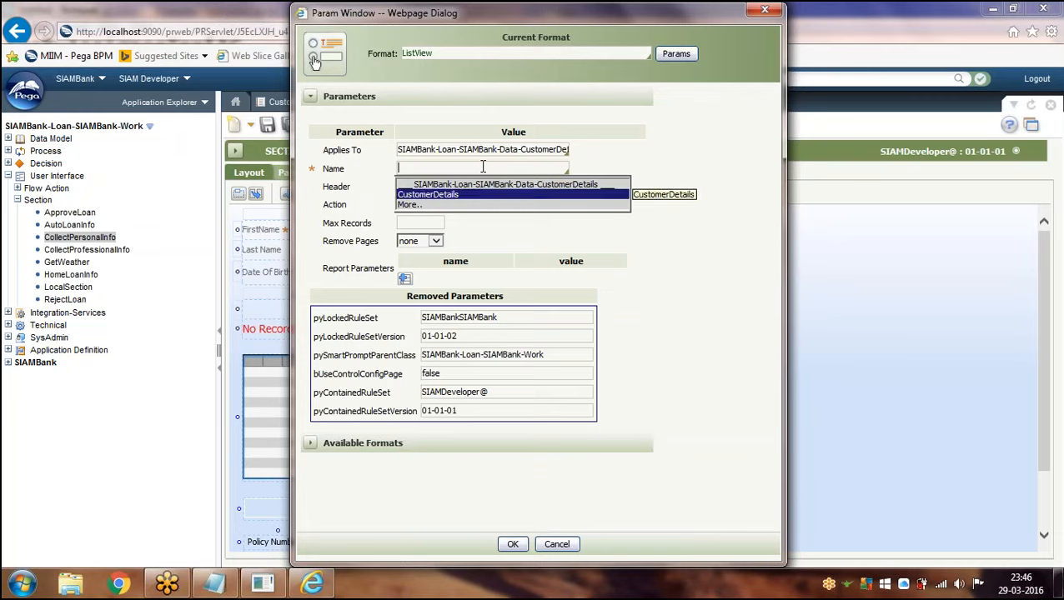
key("Return")
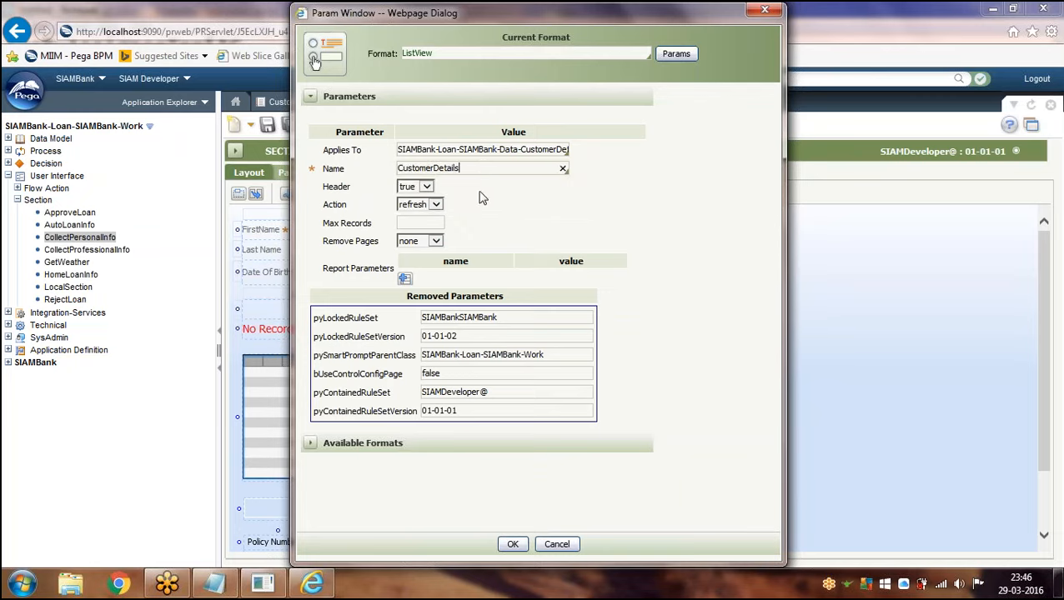
left_click(509, 543)
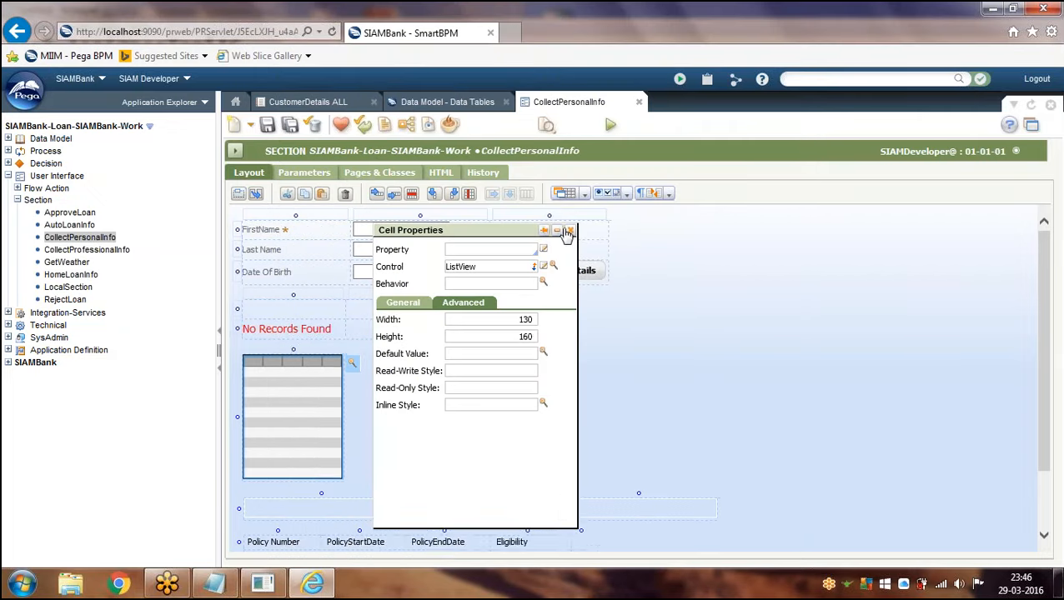
left_click(547, 515)
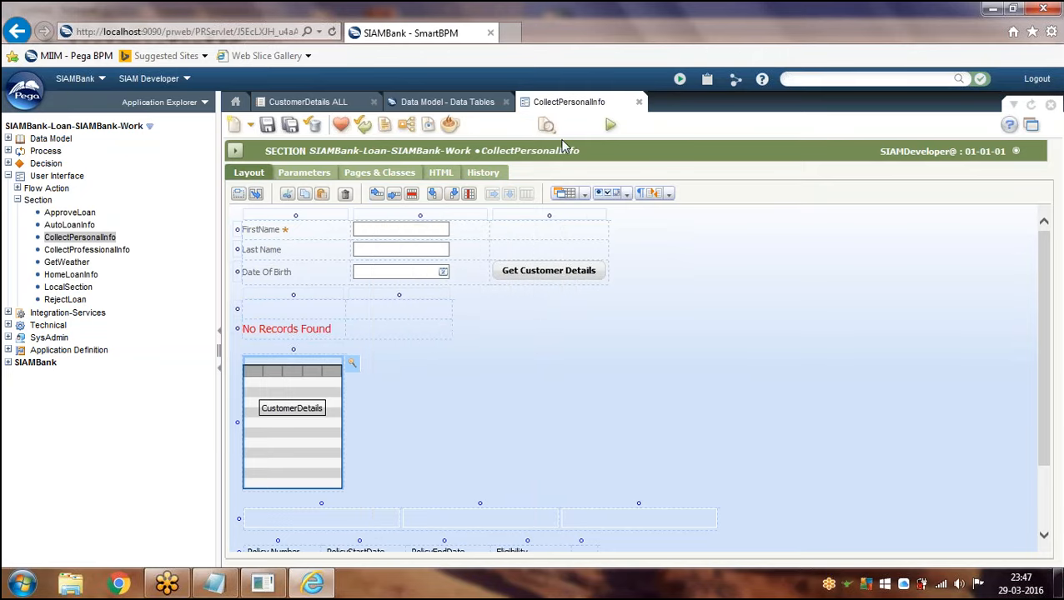
left_click(268, 129)
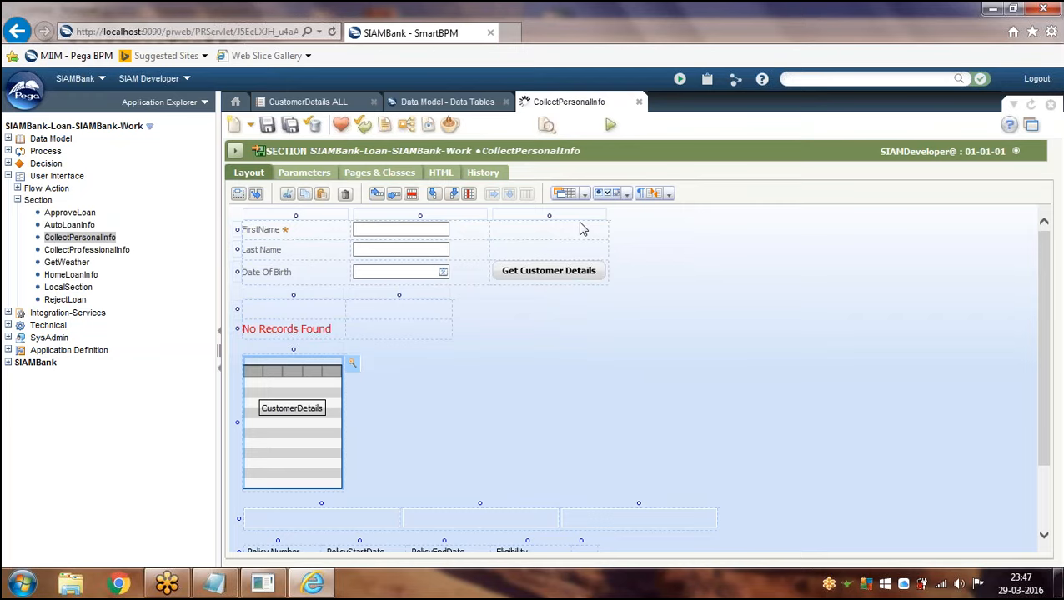
- Open the User Portal and create a new SIAMBank loan work object to show the CollectPersonalInfo form
left_click(681, 80)
mouse_move(725, 109)
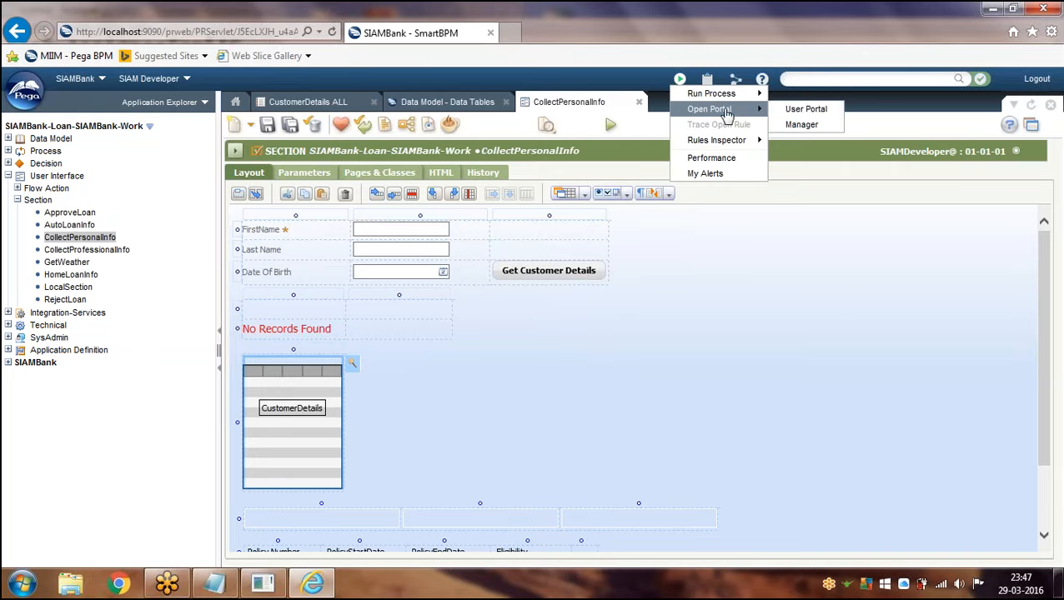
left_click(815, 112)
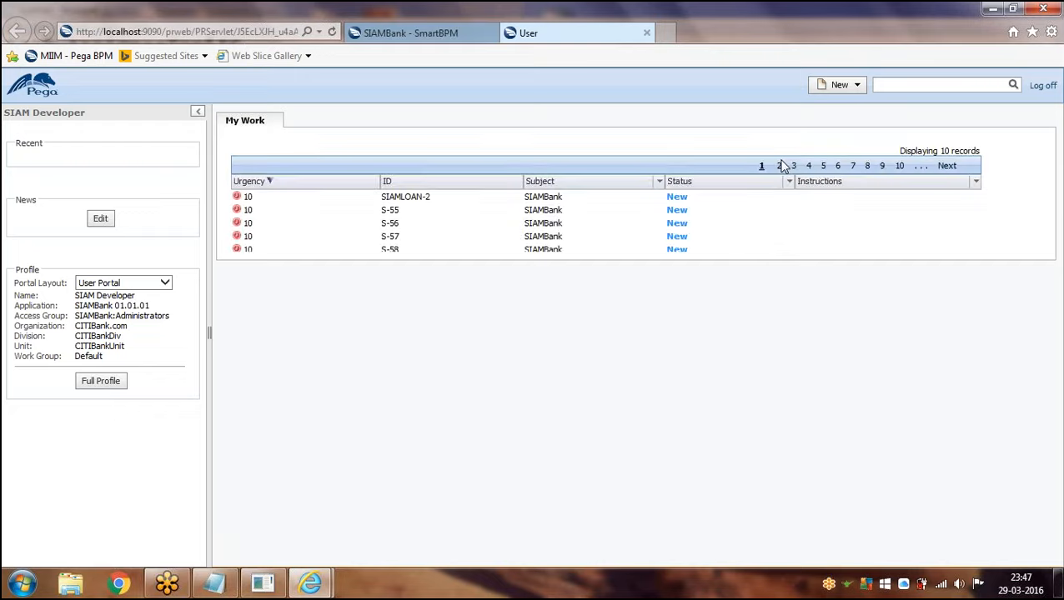
left_click(846, 106)
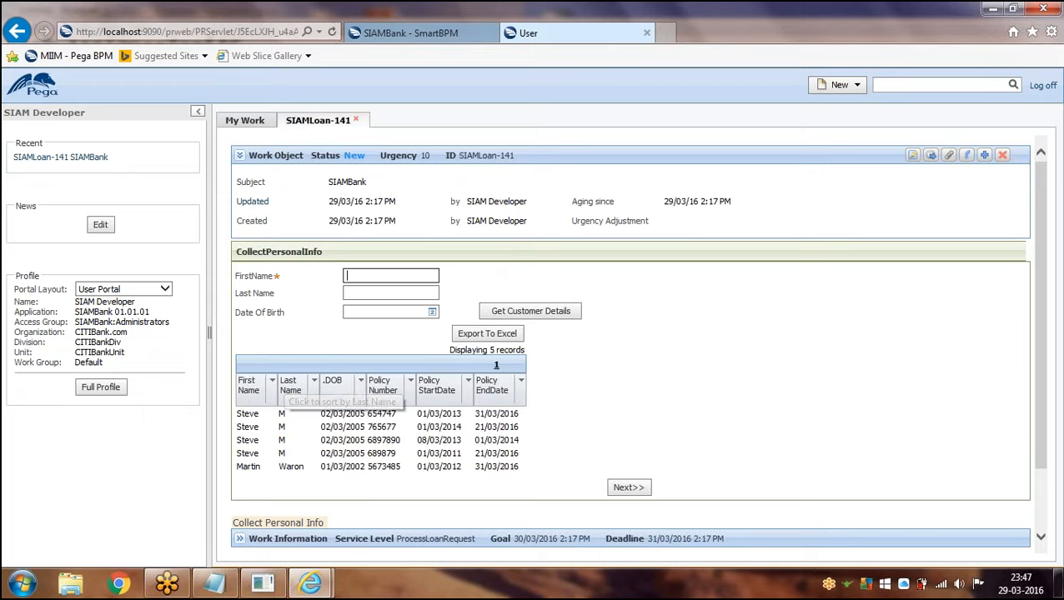
- View the My Work list in the User Portal alongside the section rule's list view
left_click(246, 121)
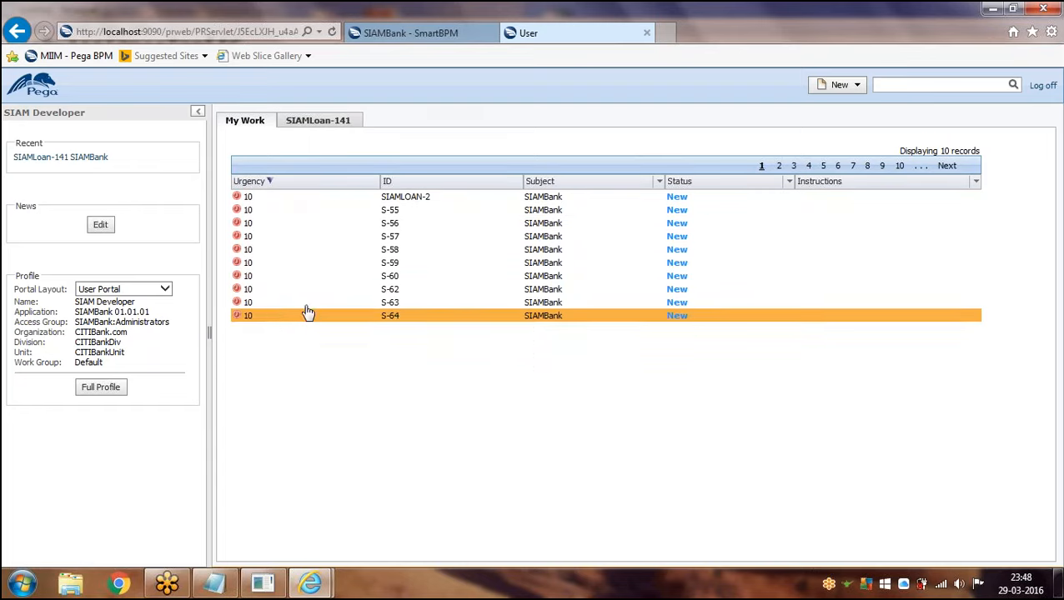
left_click(426, 33)
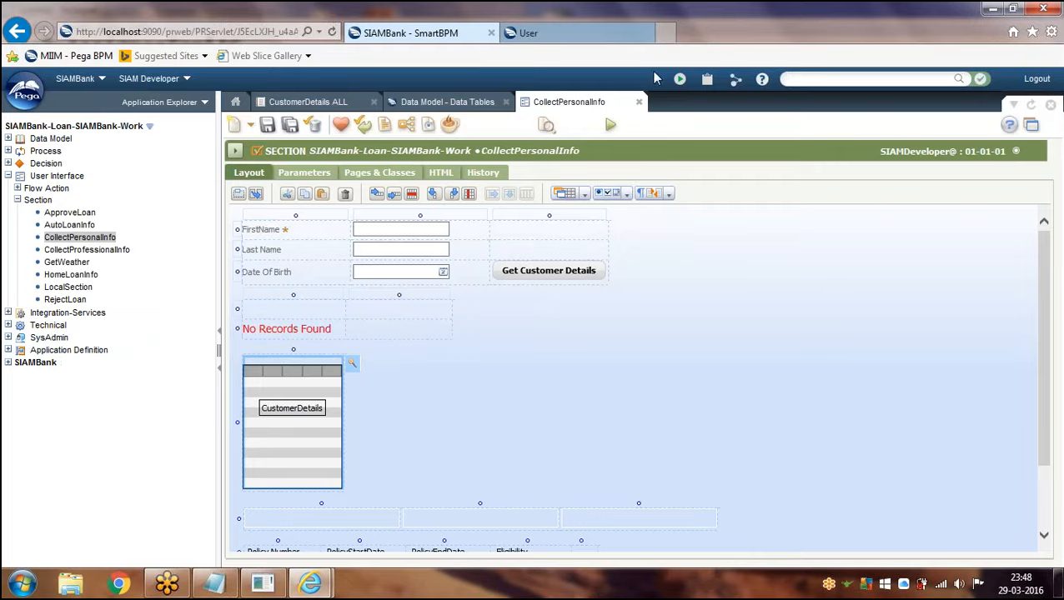
left_click(577, 42)
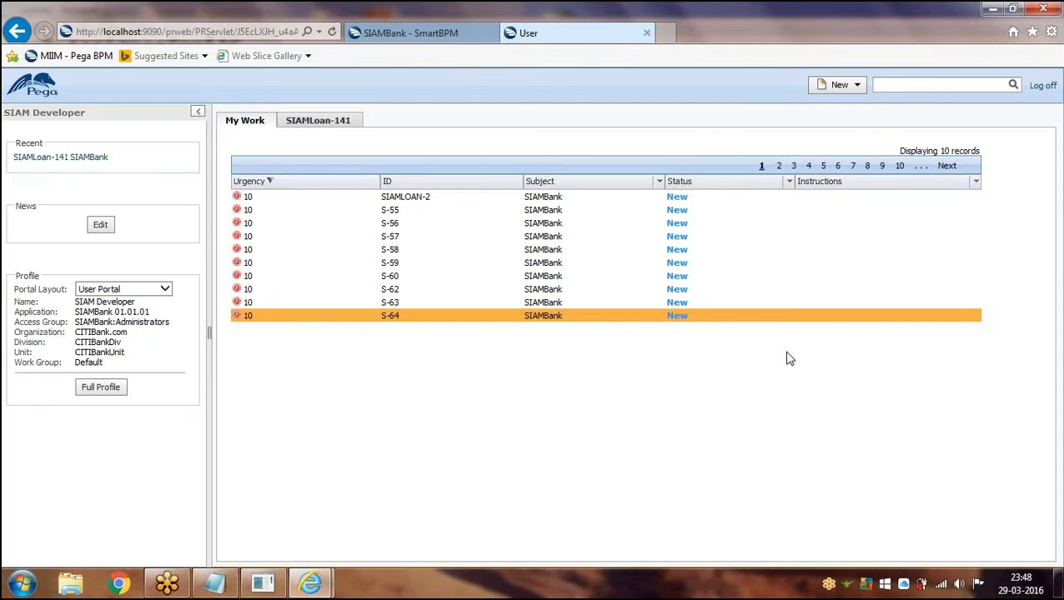
- Return to the developer portal, search the rules for "WorkList", and open the WorkListEmbed ALL list view of Assign-Worklist
left_click(413, 34)
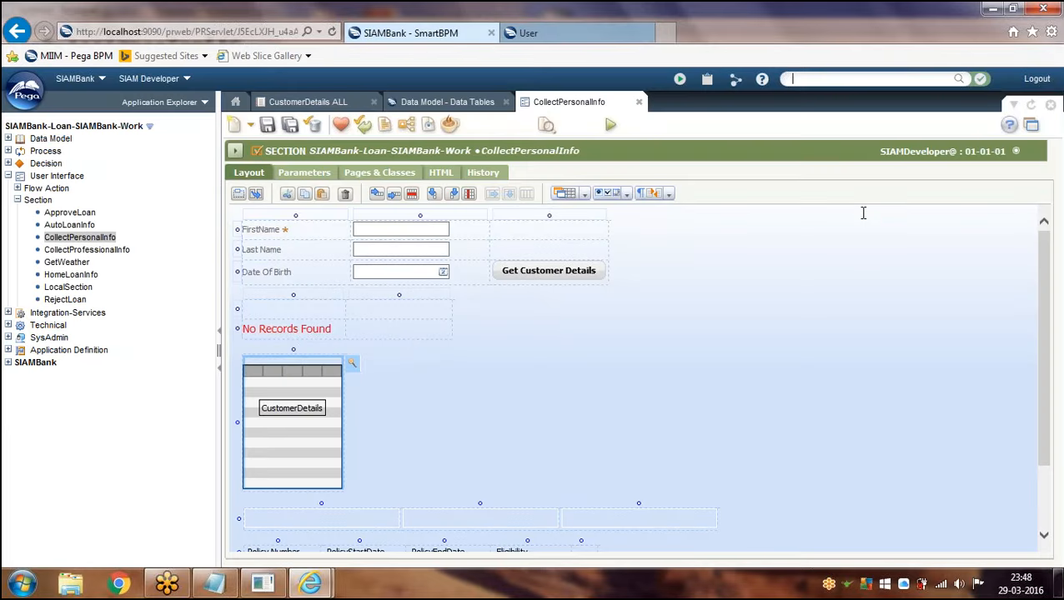
type("WorkList")
key("Return")
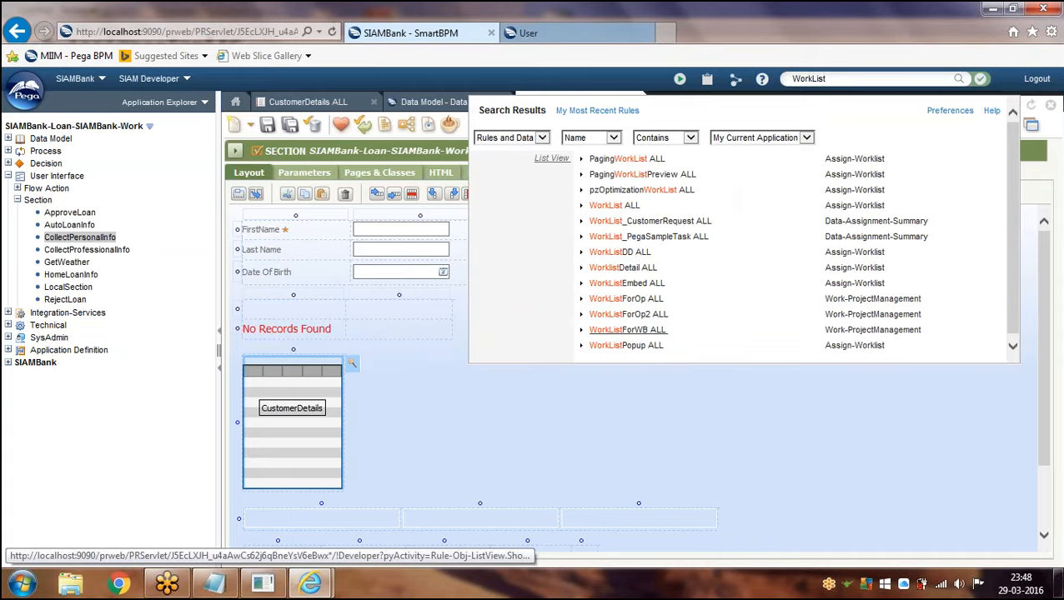
left_click(639, 285)
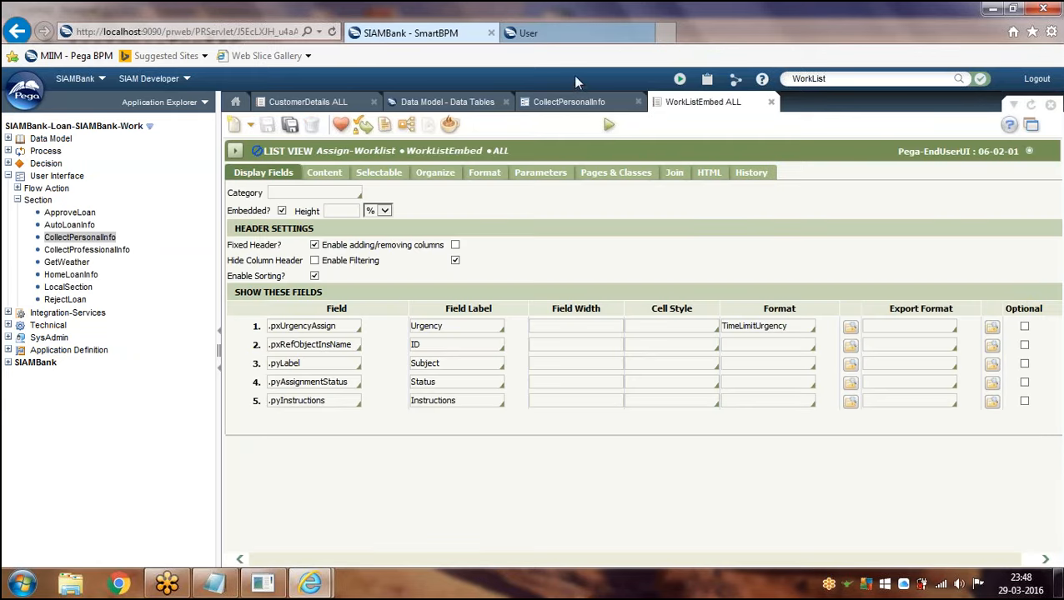
- Compare the display fields and labels of the WorkListEmbed list view with the My Work columns in the User Portal
left_click(576, 31)
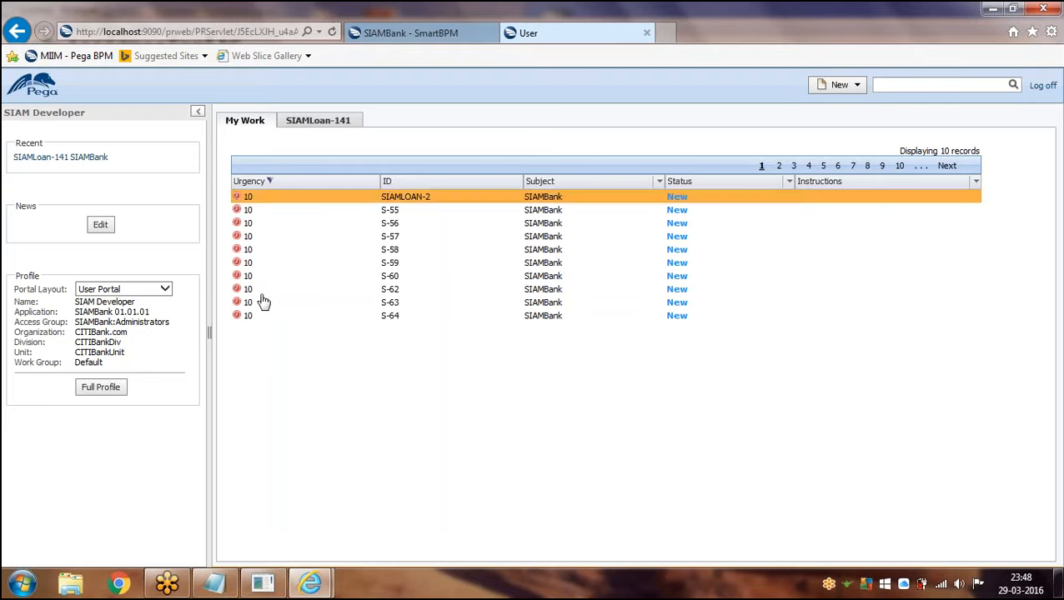
left_click(377, 32)
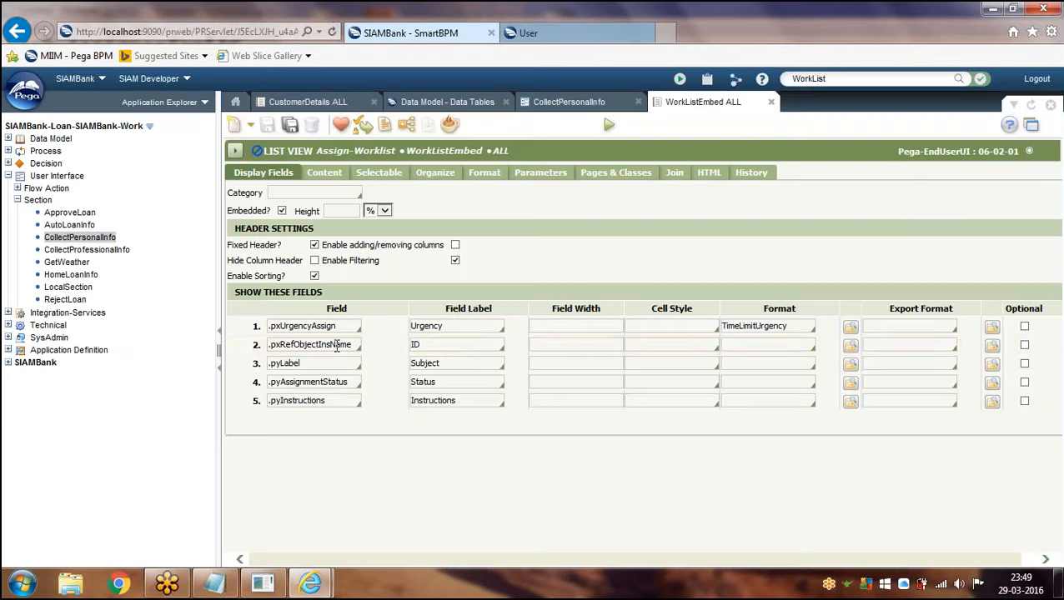
double_click(457, 345)
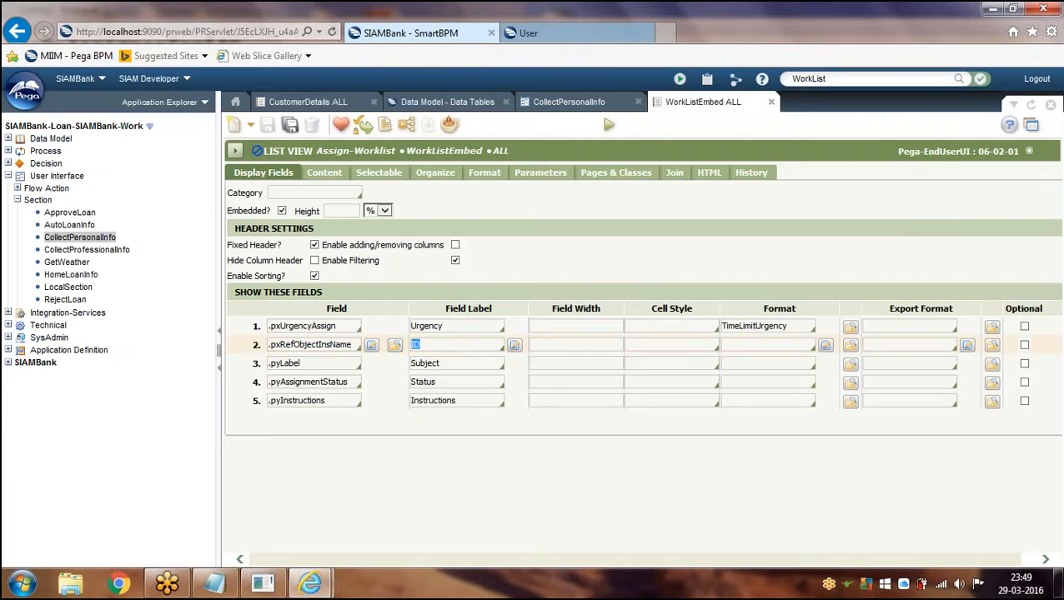
left_click(568, 28)
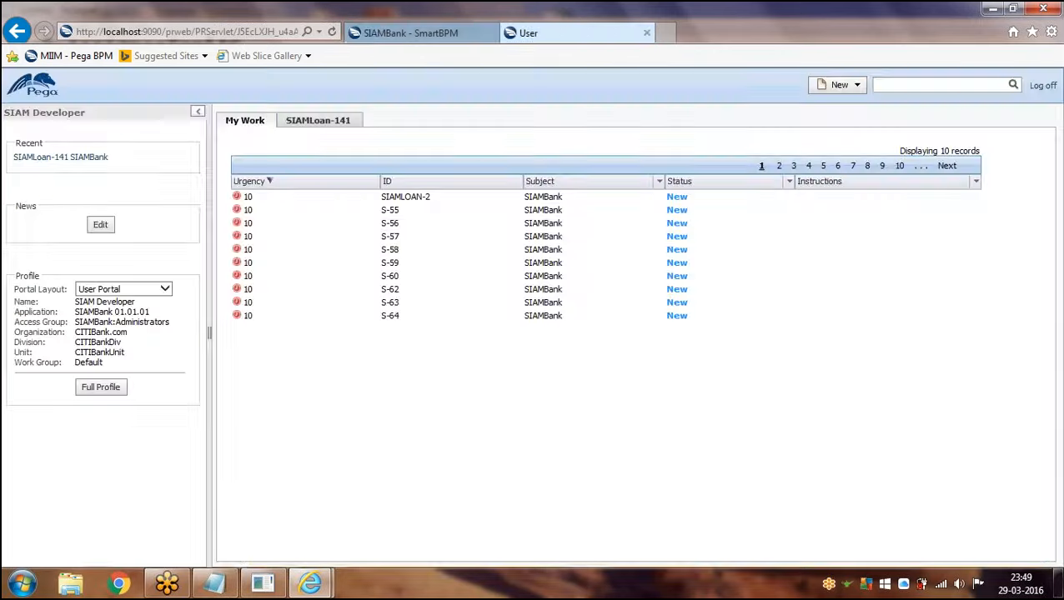
- Match the Subject, Status and Instructions labels of the WorkListEmbed list view to the corresponding My Work columns in the User Portal
left_click(404, 30)
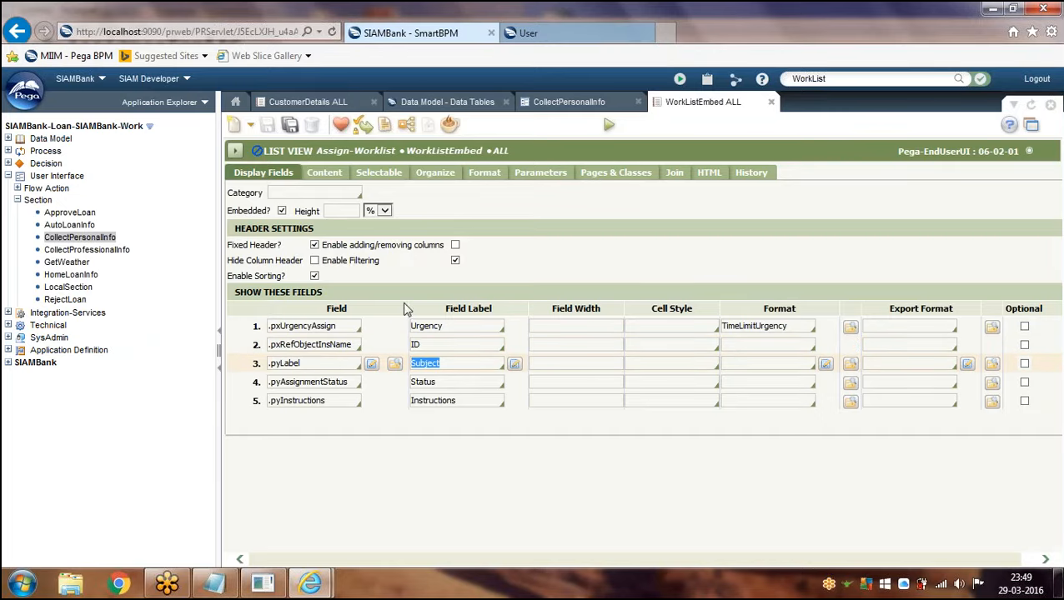
left_click(587, 30)
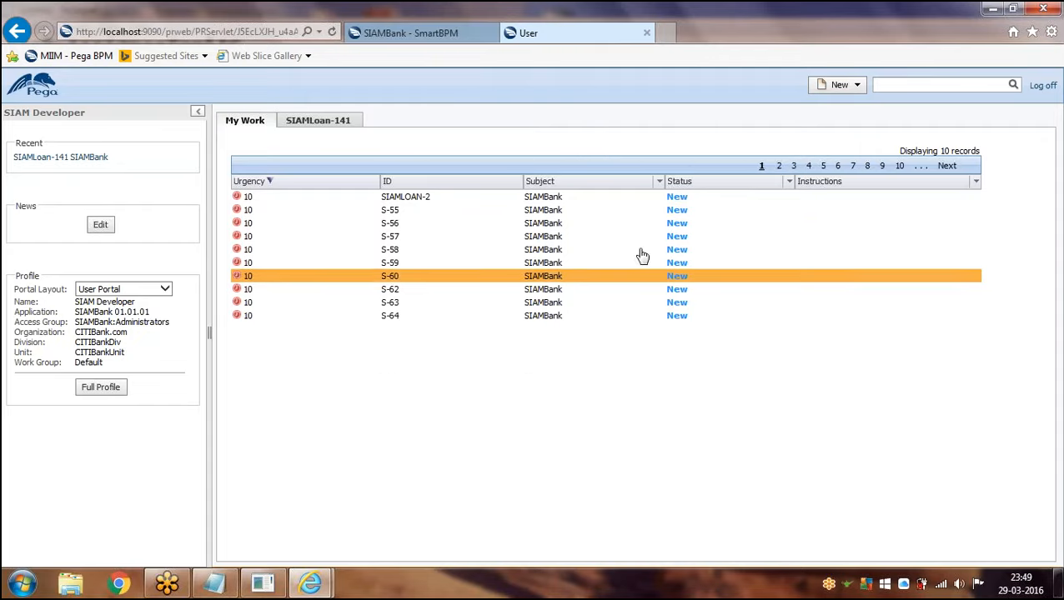
left_click(390, 32)
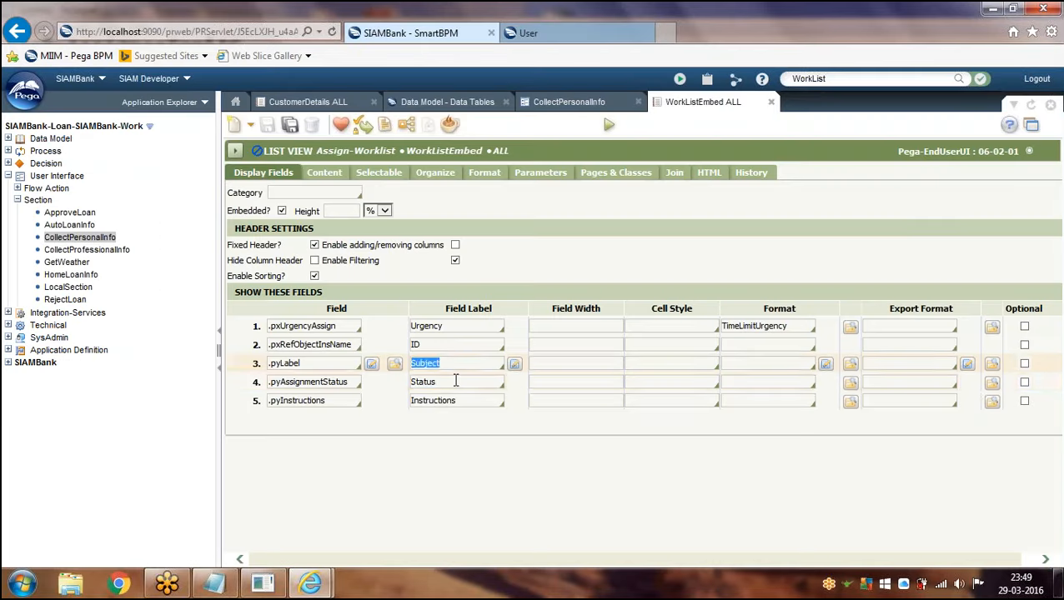
left_click(453, 379)
left_click(576, 32)
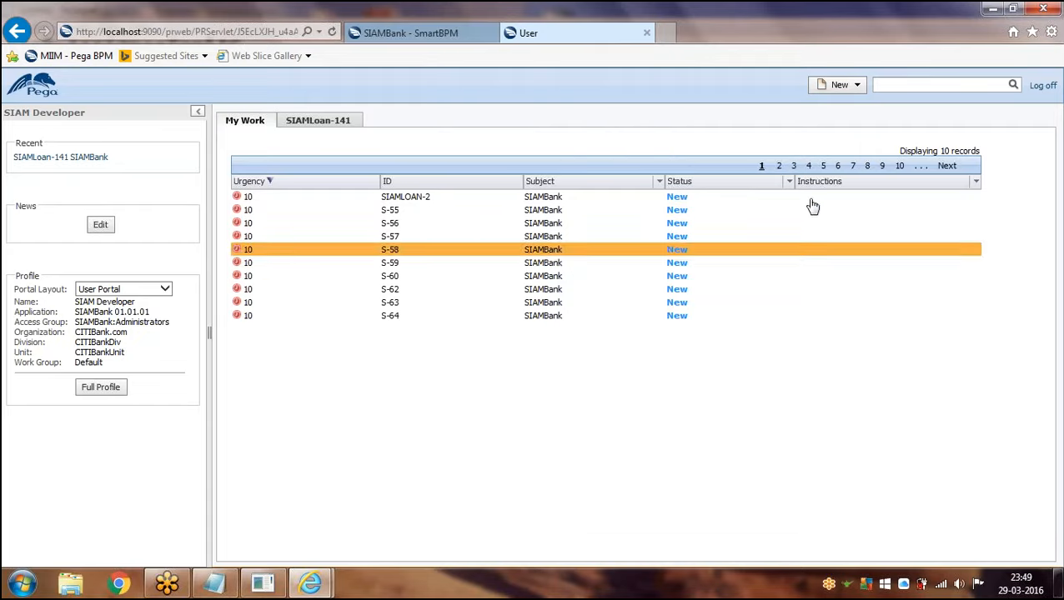
left_click(426, 32)
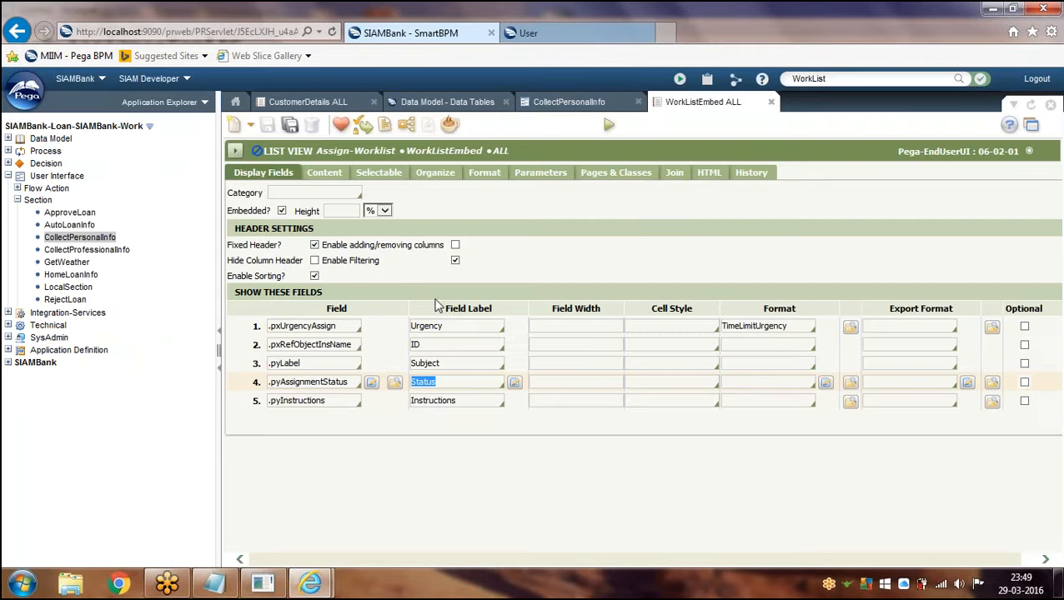
left_click(562, 29)
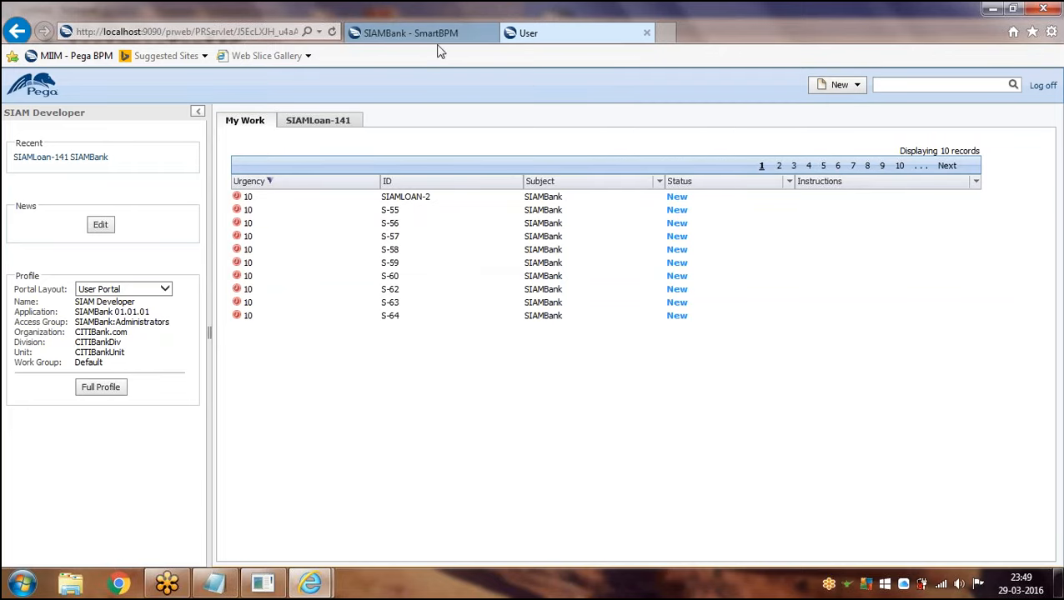
- Expand the WorkListEmbed rule header to view its class and purpose, and look at the My Work list again alongside it
left_click(405, 30)
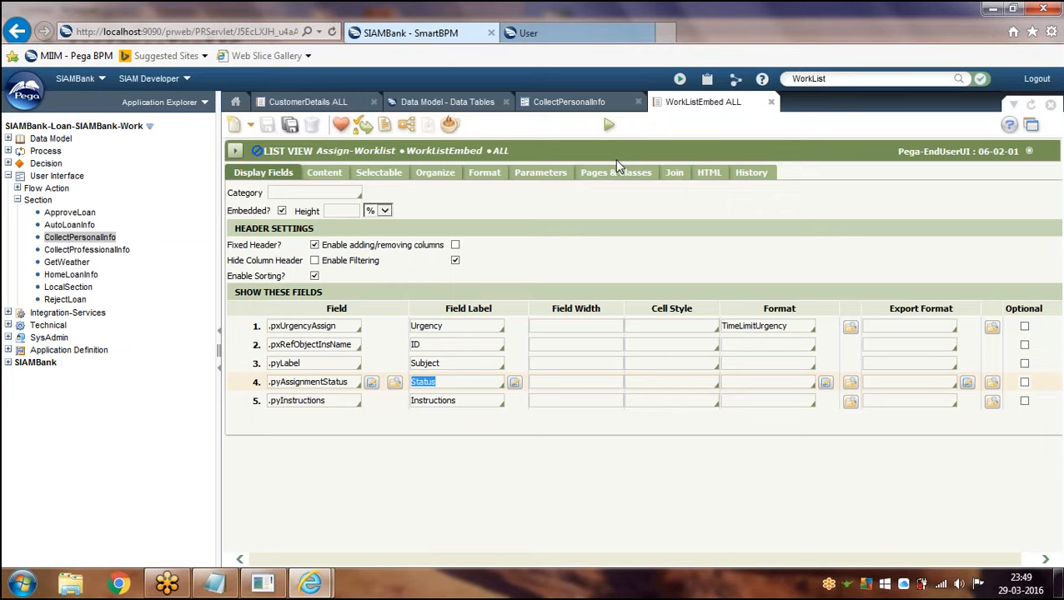
left_click(653, 205)
left_click(235, 151)
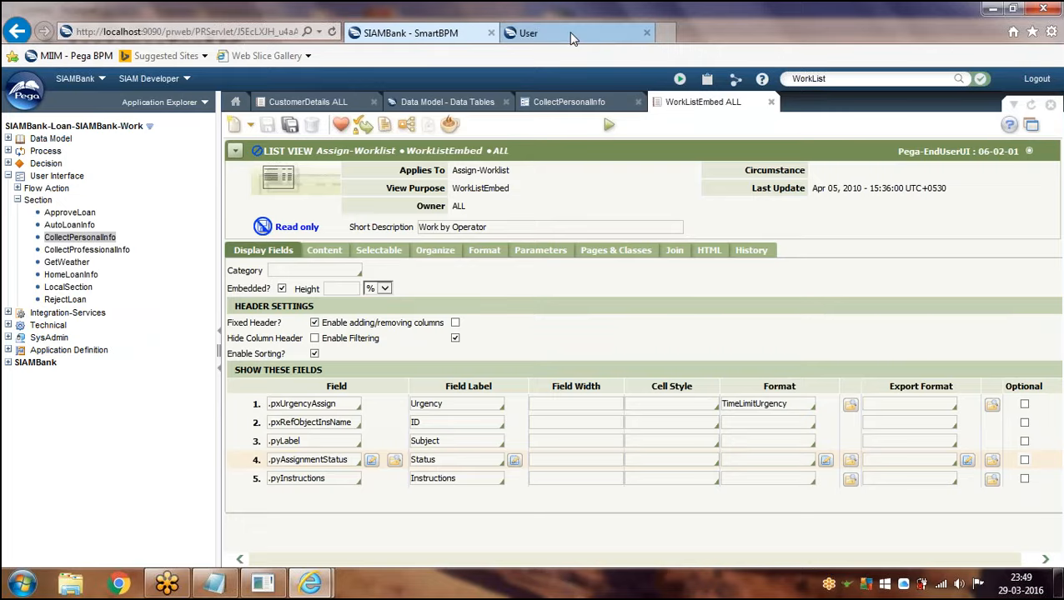
left_click(530, 33)
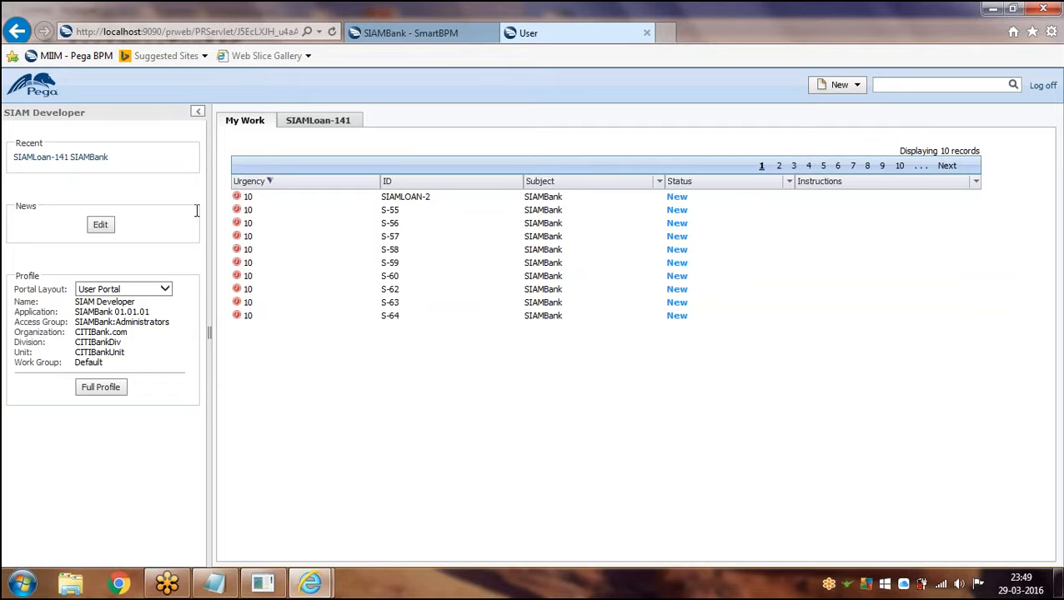
left_click(405, 40)
left_click(542, 38)
left_click(405, 33)
- Check out the WorkListEmbed list view privately, delete its .pyLabel (Subject) display field, and save the rule
left_click(362, 124)
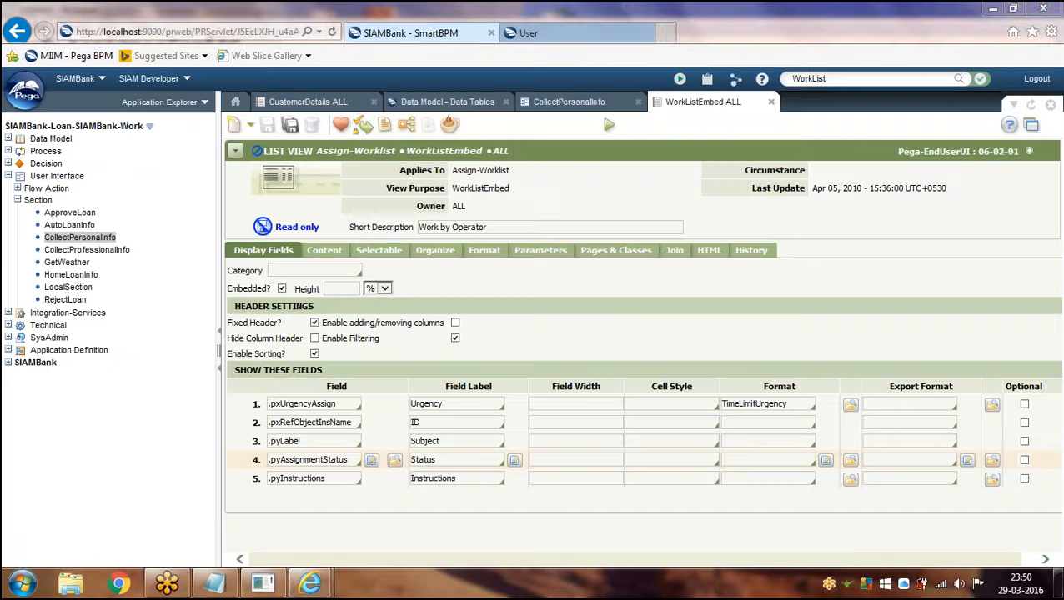
left_click(607, 348)
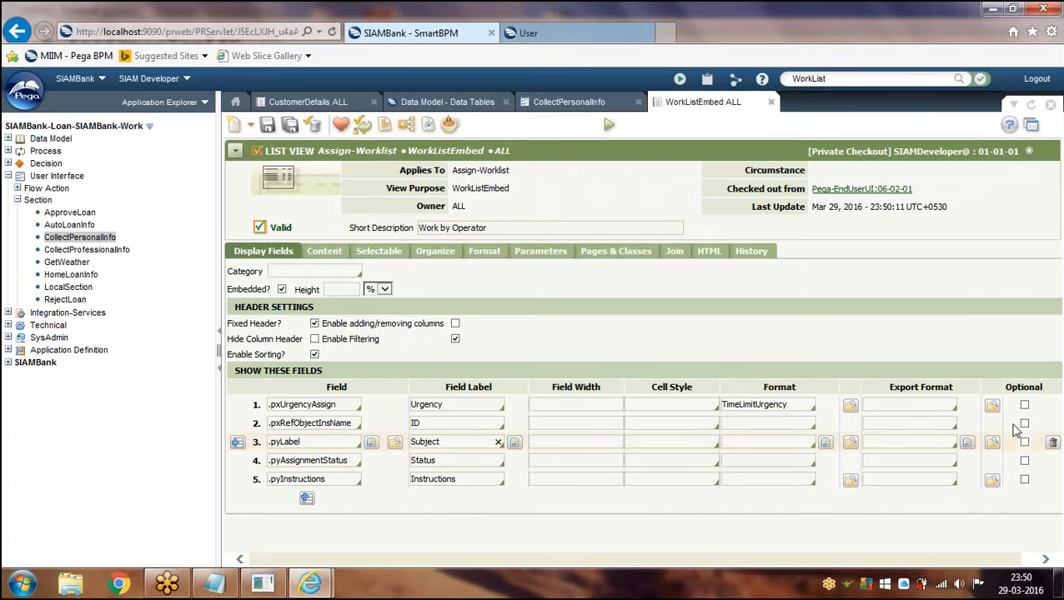
left_click(1049, 444)
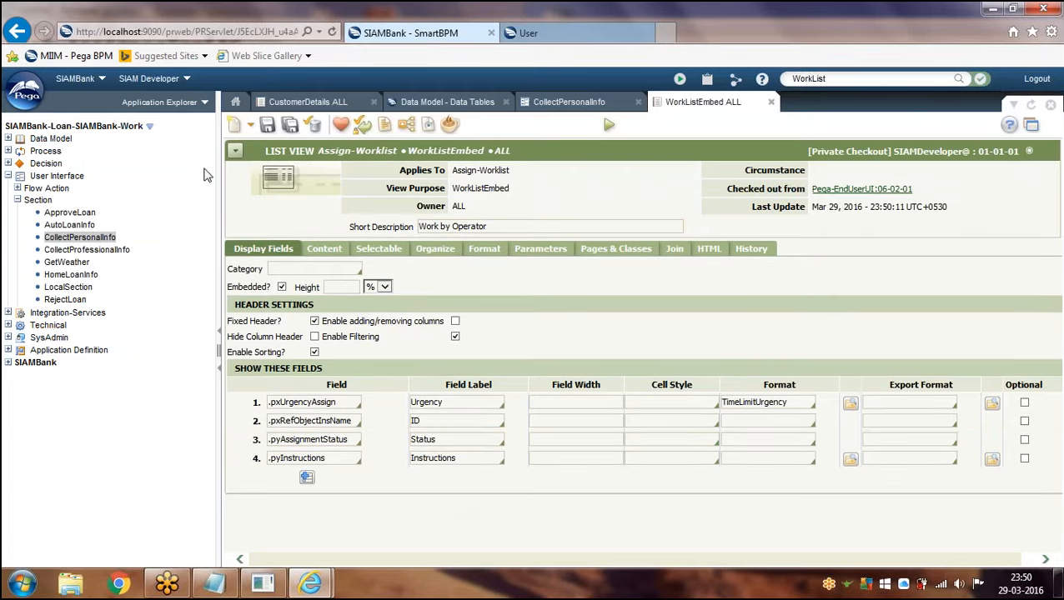
left_click(264, 127)
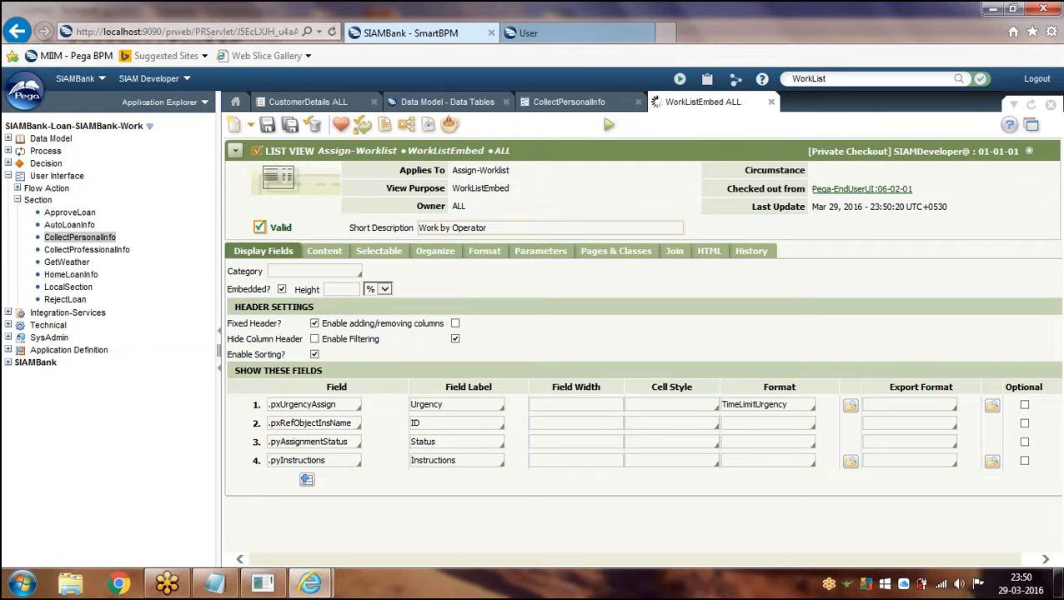
- Close and relaunch the User Portal, and compare the refreshed My Work columns with the edited WorkListEmbed display fields
left_click(560, 33)
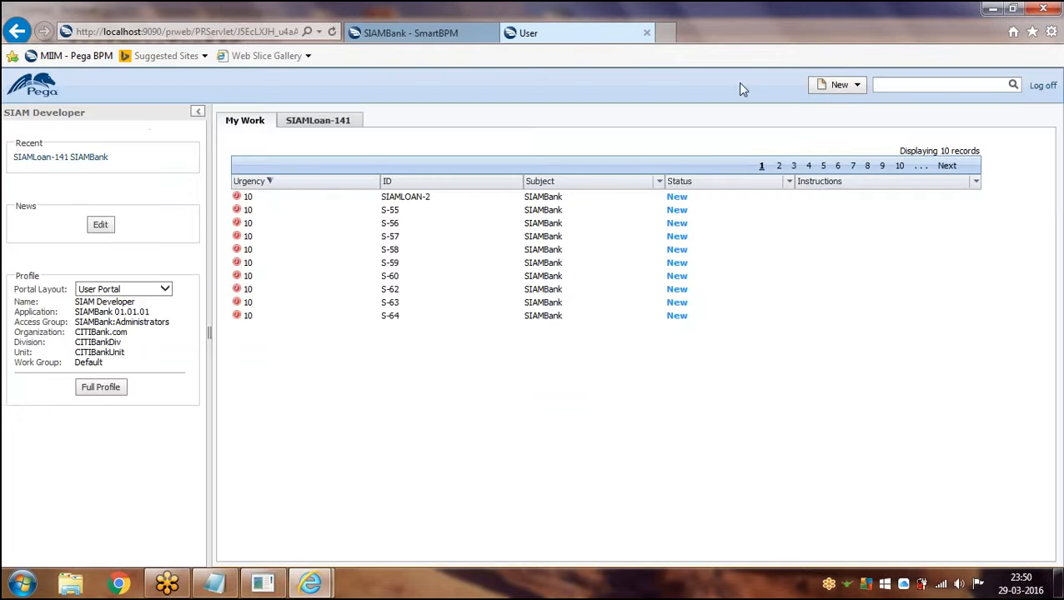
left_click(648, 33)
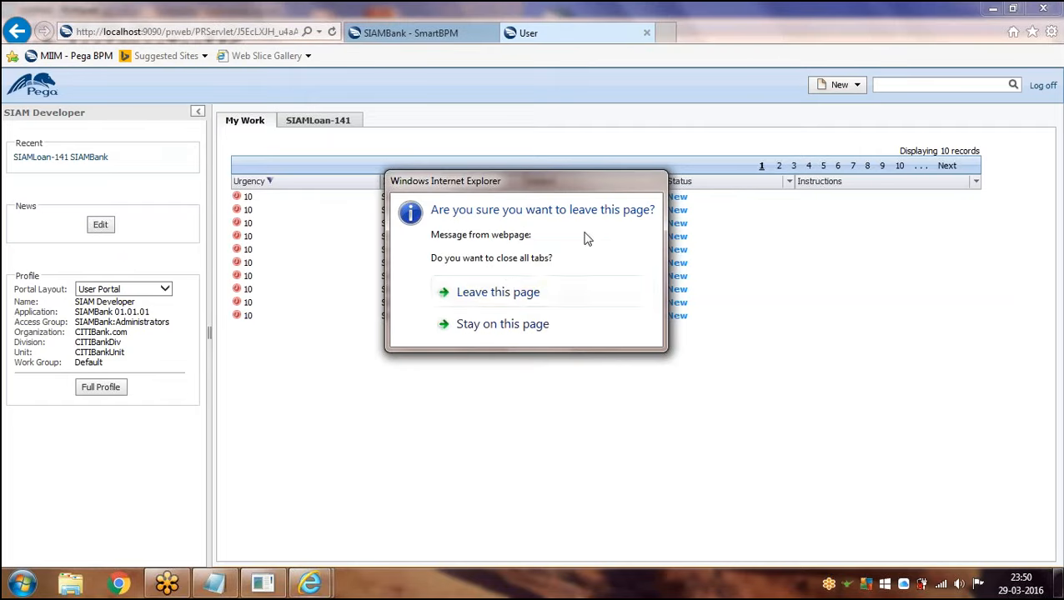
left_click(503, 293)
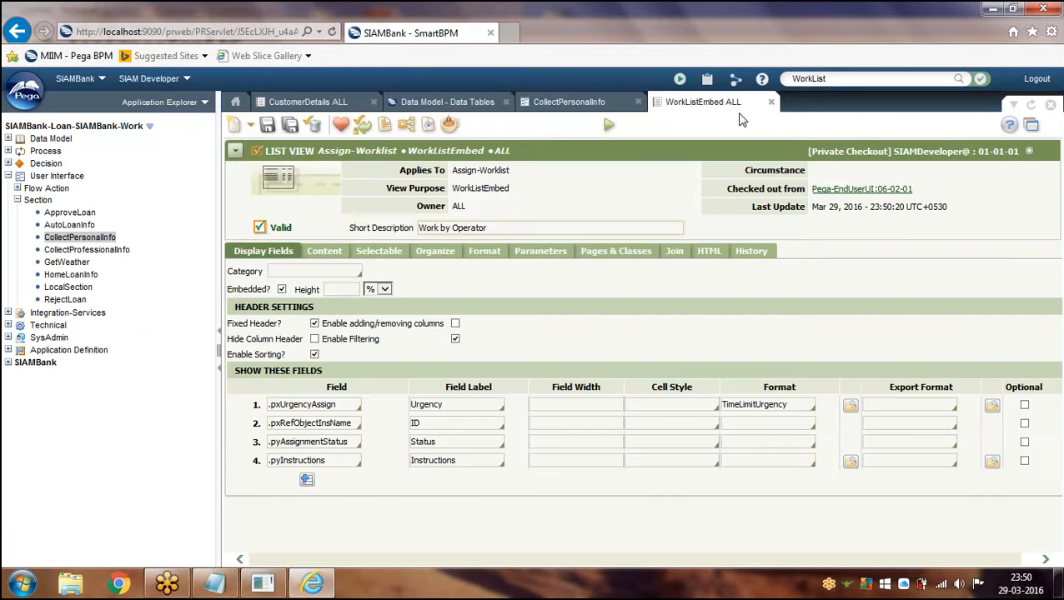
left_click(679, 78)
mouse_move(717, 109)
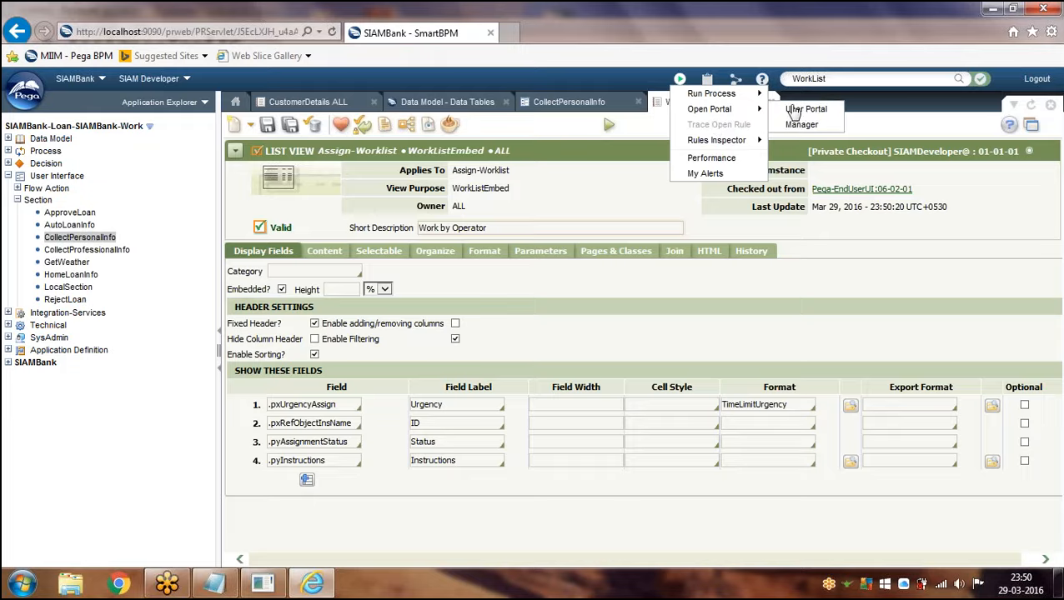
left_click(796, 110)
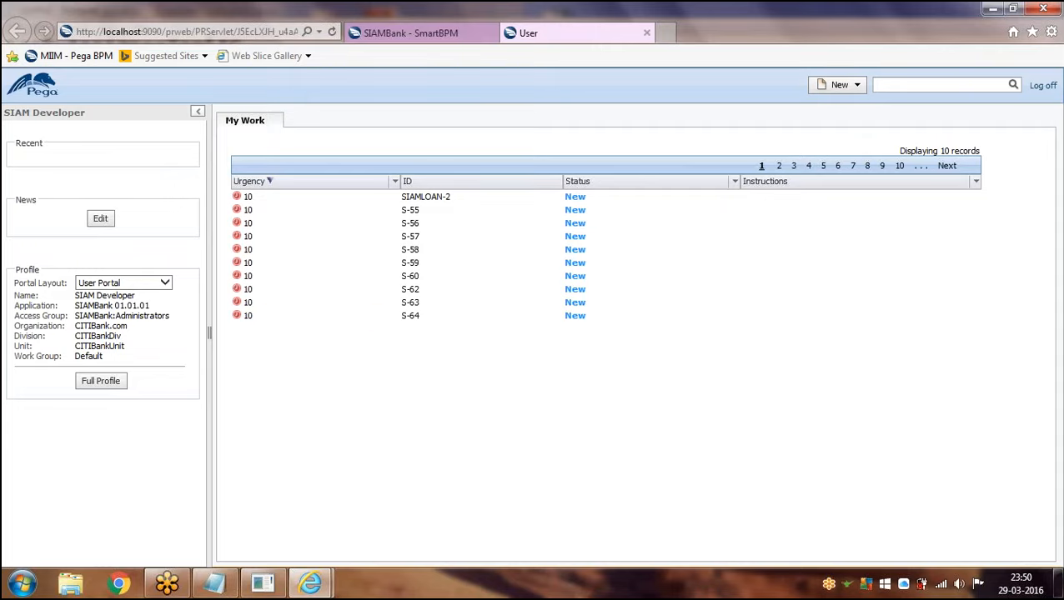
left_click(405, 31)
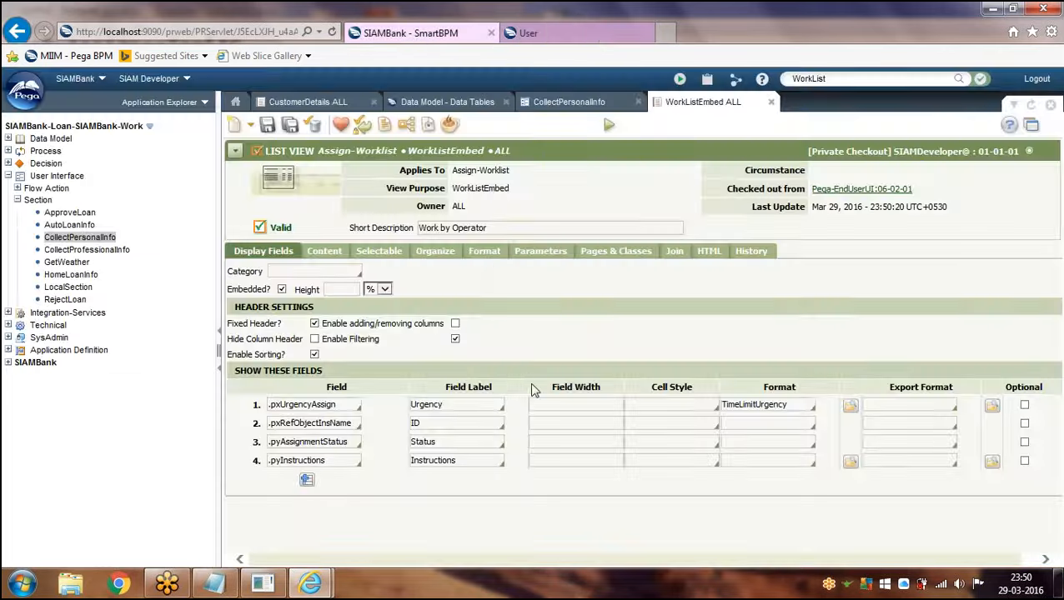
left_click(533, 33)
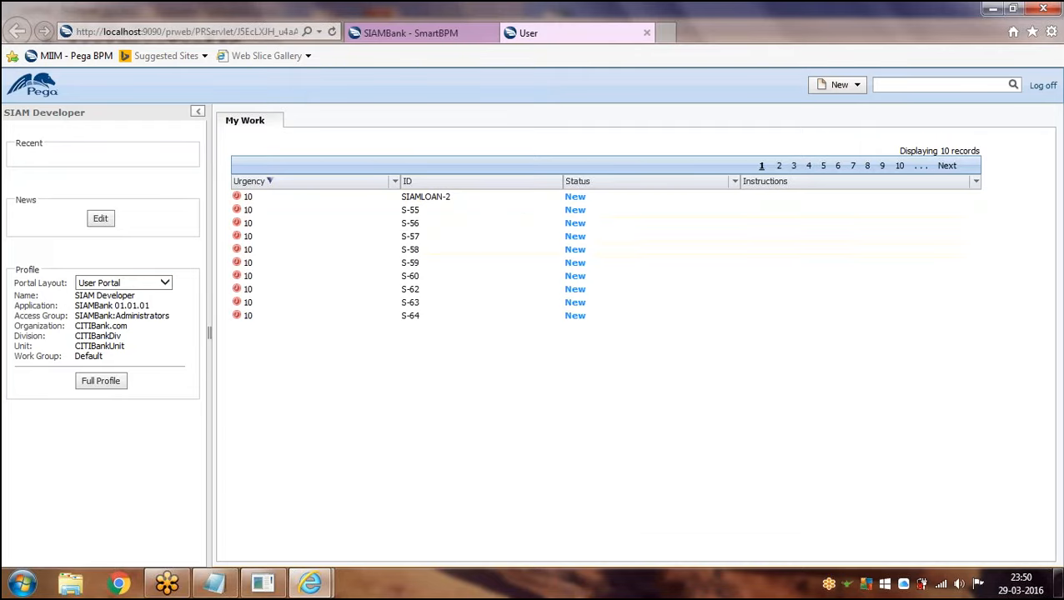
- Examine the selection criteria, retrieved fields and report source in the content settings of the WorkListEmbed list view
left_click(414, 31)
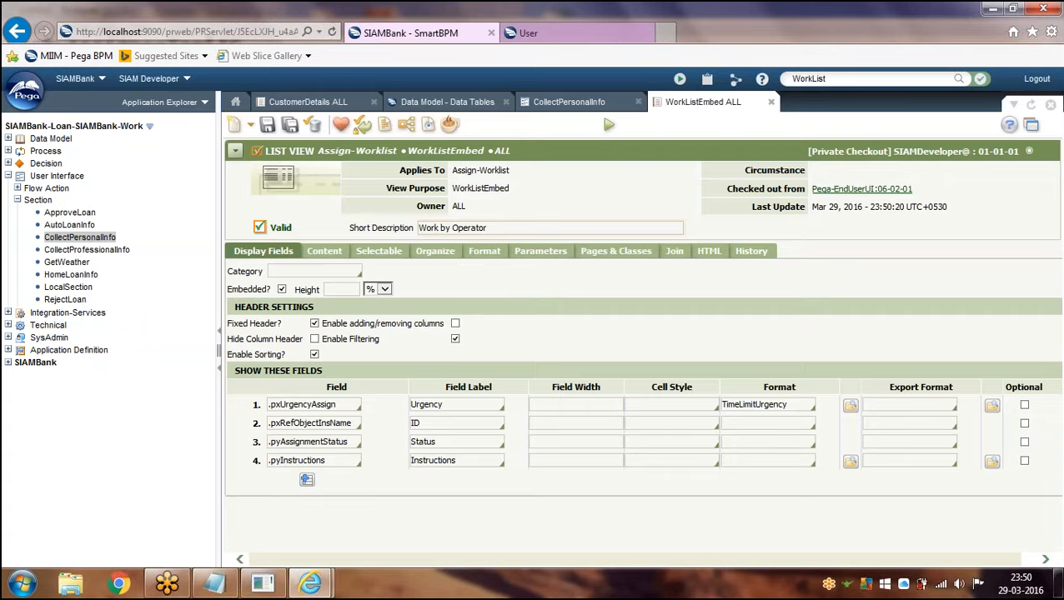
left_click(333, 247)
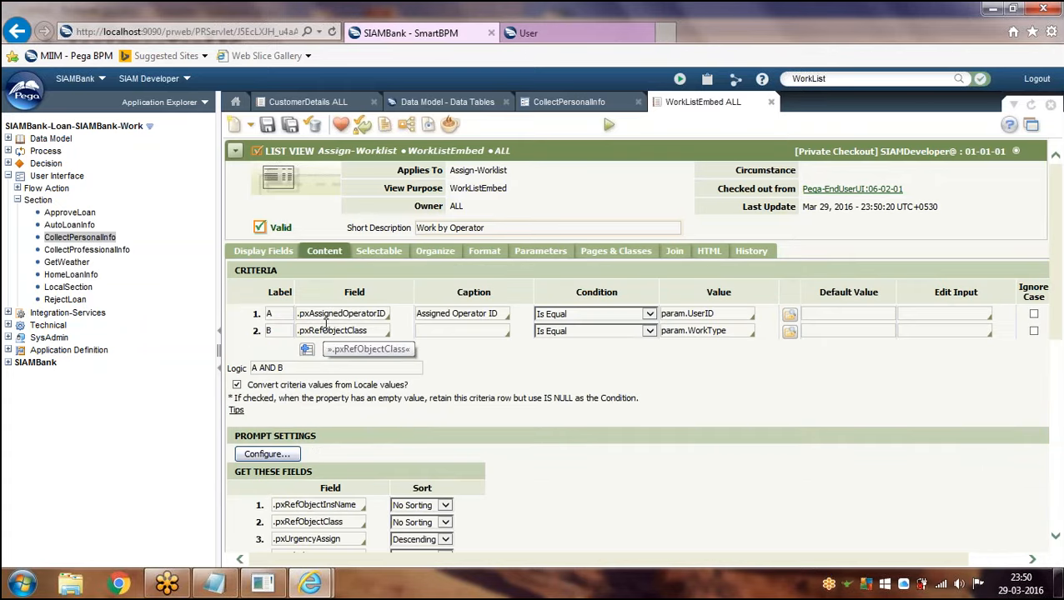
scroll(326, 323, "down", 2)
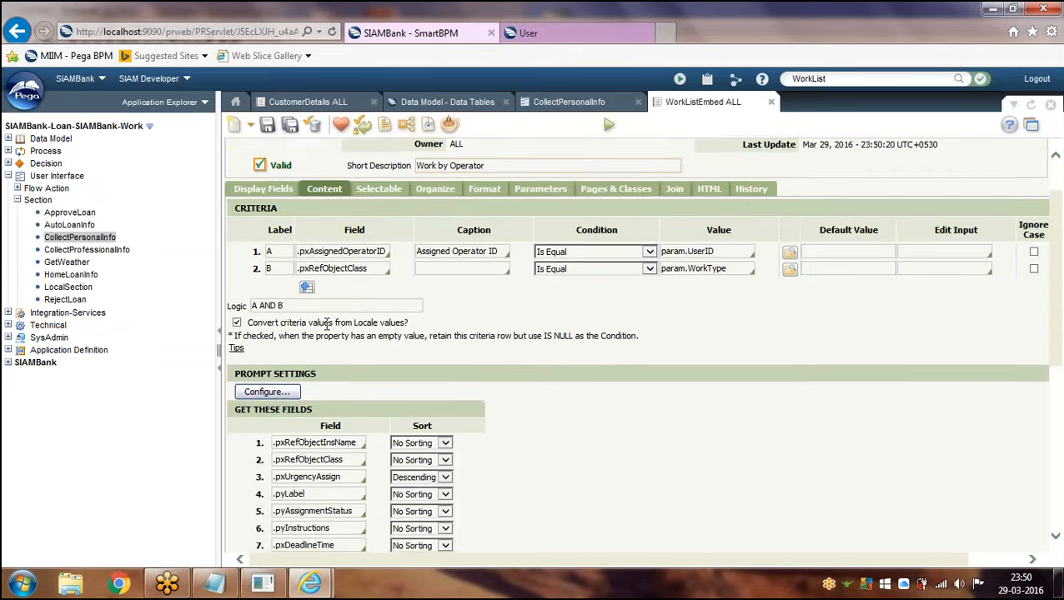
scroll(327, 323, "down", 8)
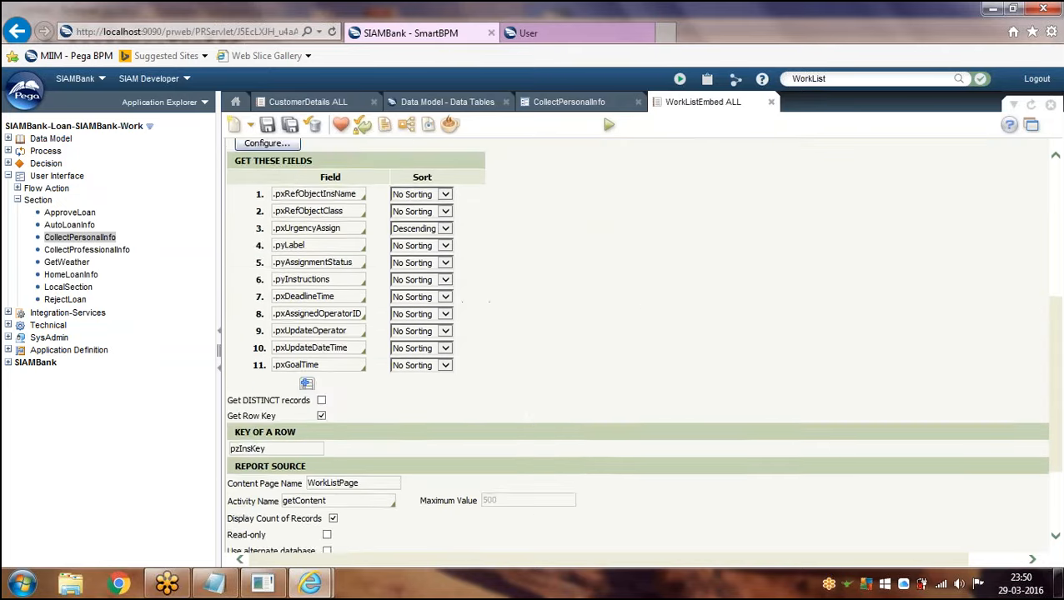
scroll(327, 323, "down", 4)
scroll(266, 235, "up", 14)
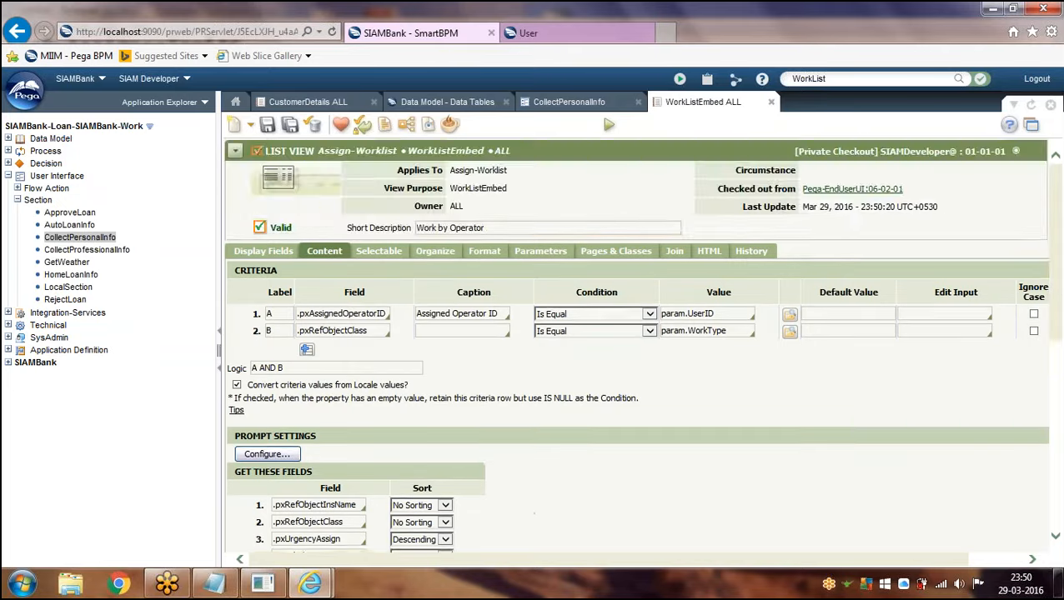
- Discard the private checkout of the WorkListEmbed list view
left_click(261, 252)
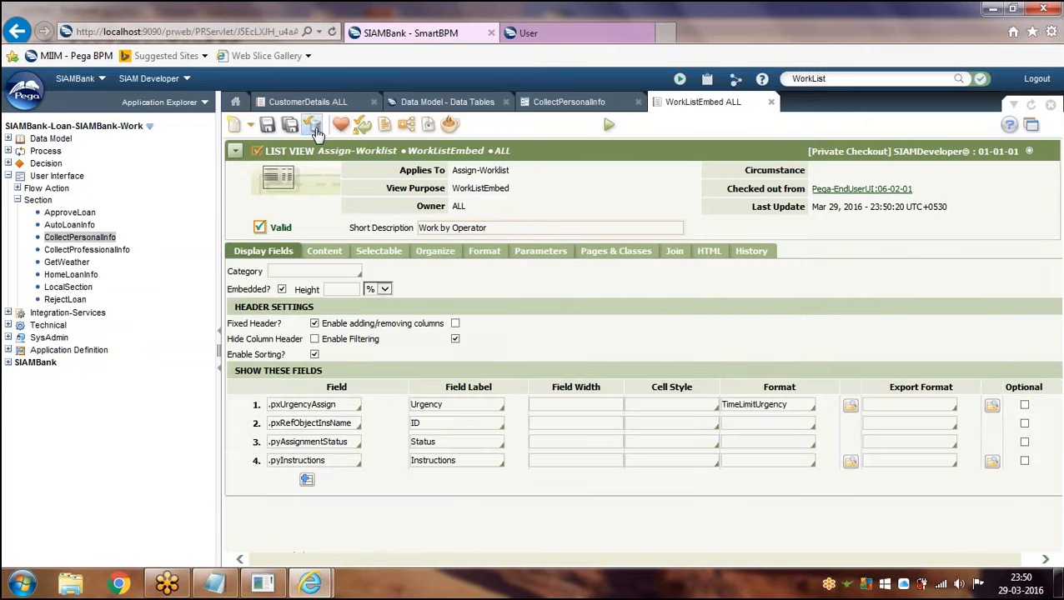
left_click(313, 124)
left_click(582, 354)
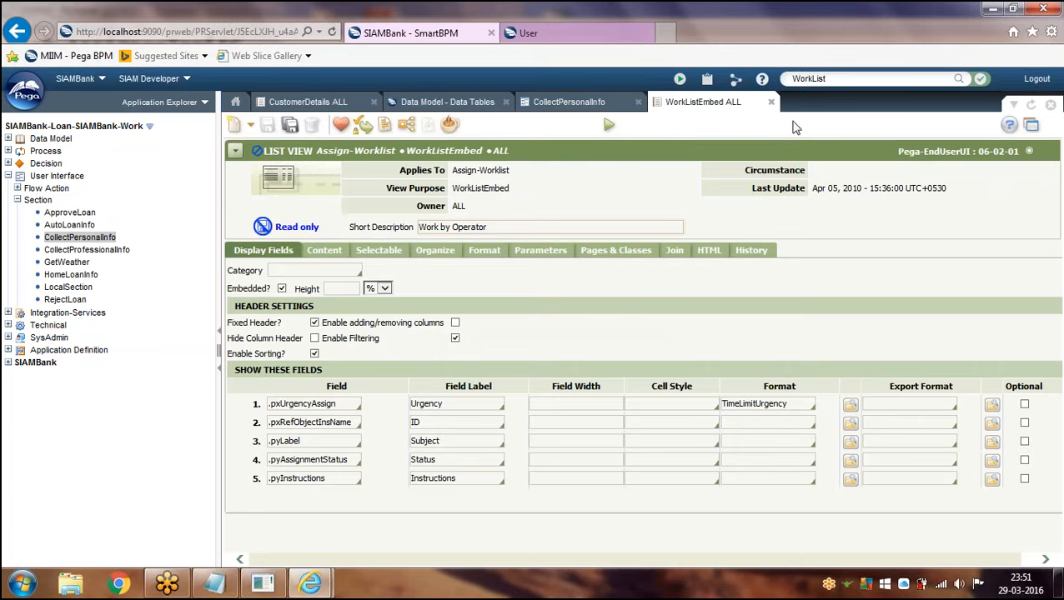
- Close the WorkListEmbed rule and open the BrowseInfo activity among the technical rules of SIAMBank-Loan-SIAMBank-Work
left_click(771, 101)
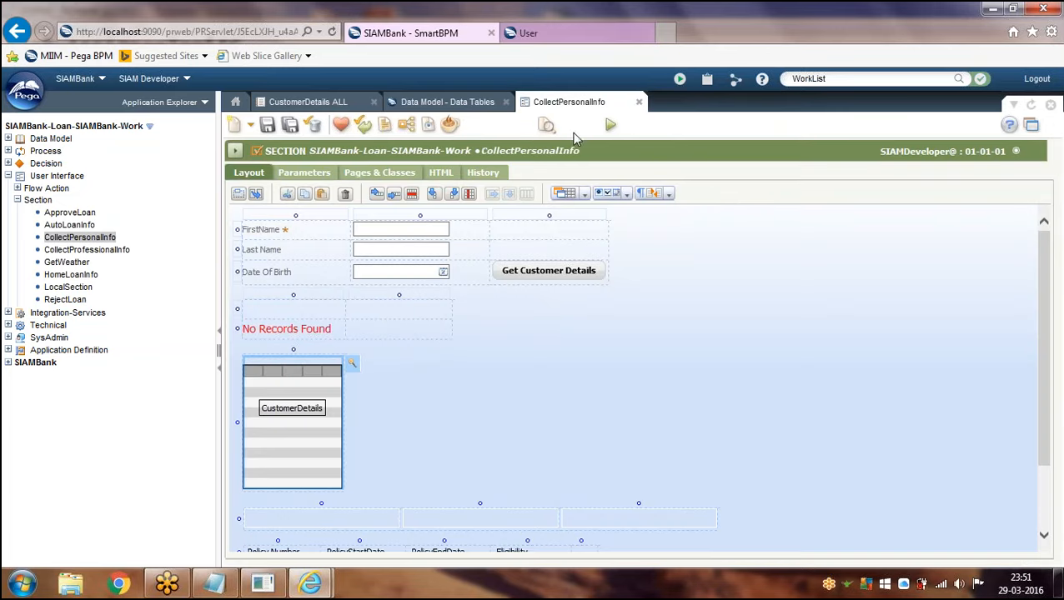
left_click(17, 200)
left_click(8, 176)
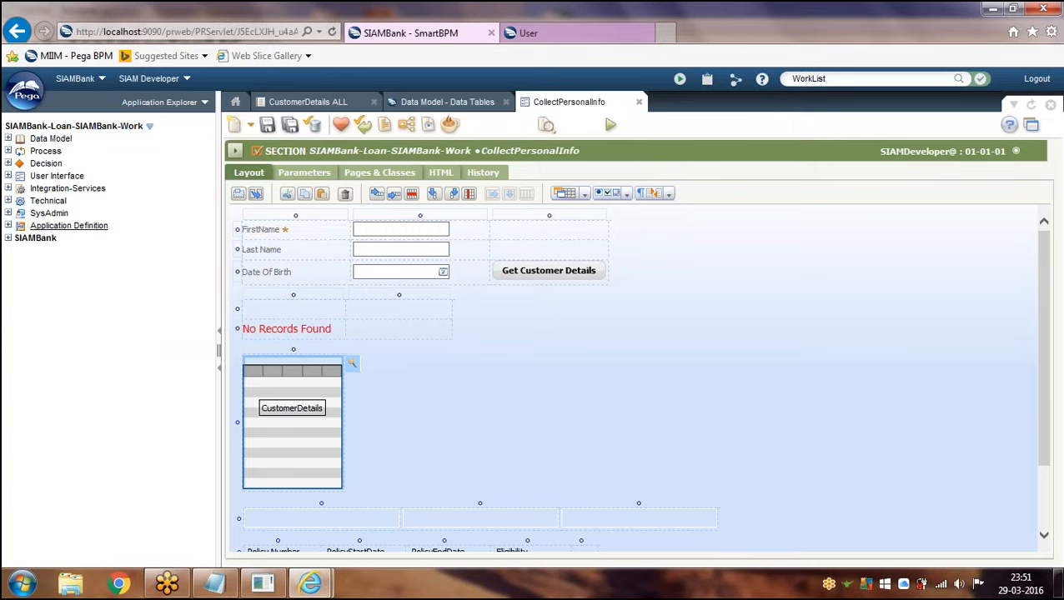
left_click(8, 201)
left_click(17, 213)
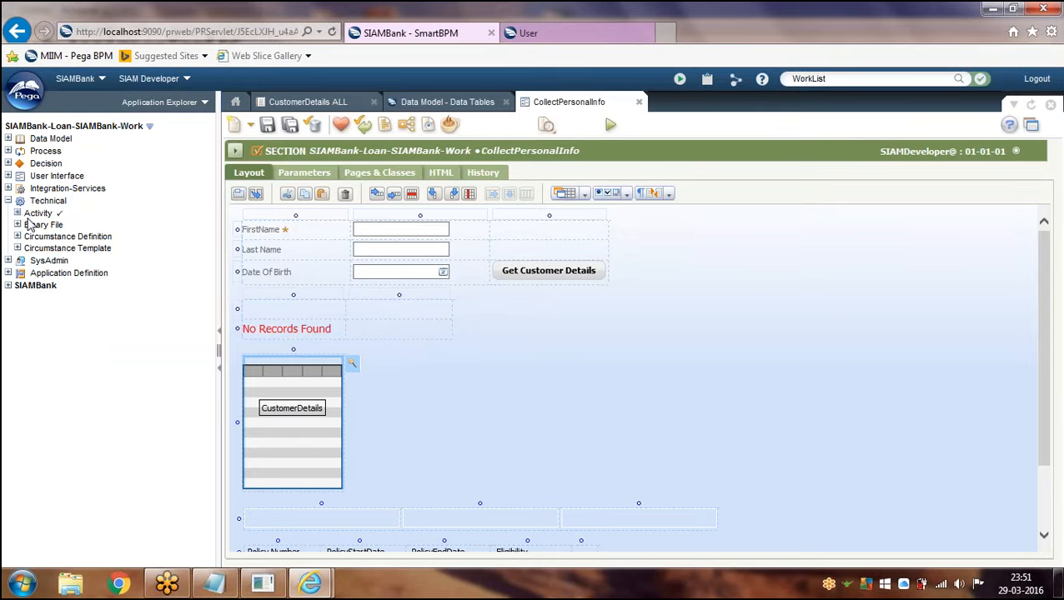
left_click(65, 225)
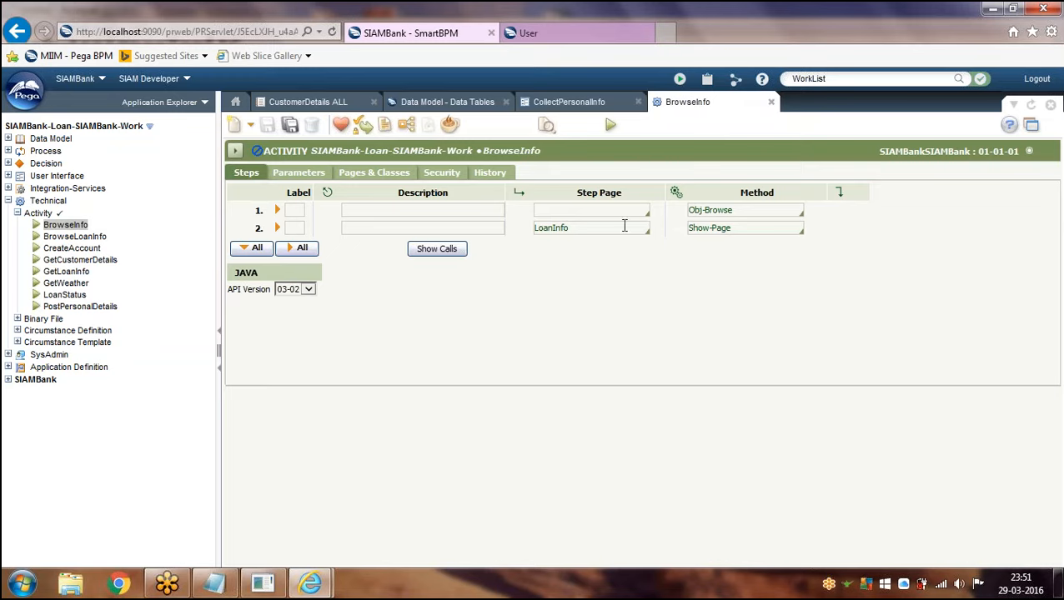
- Check out the BrowseInfo activity, add a third step with the Obj-List-View method, and save the activity
left_click(590, 227)
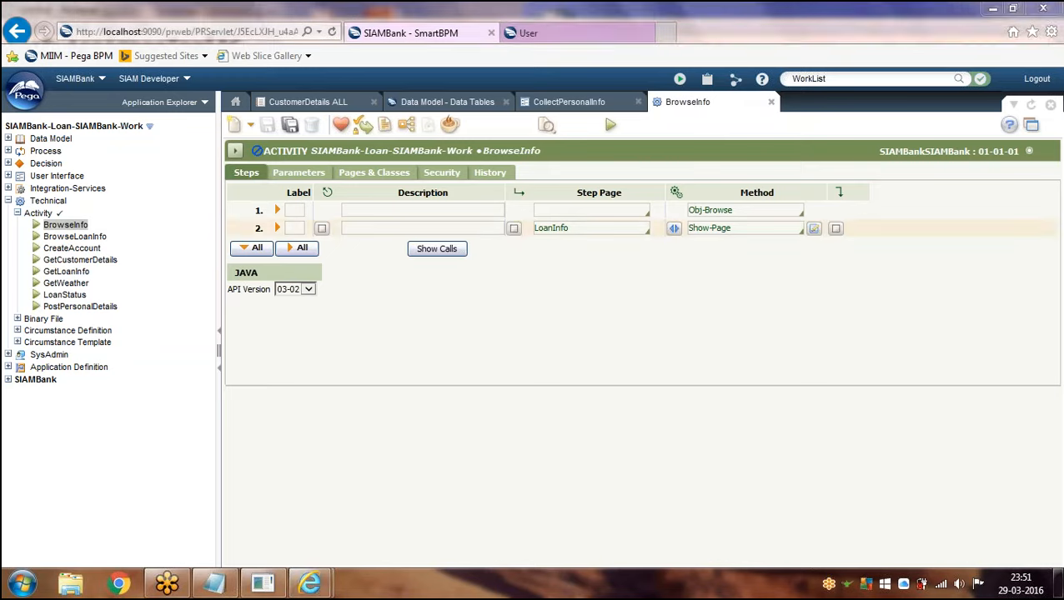
left_click(609, 349)
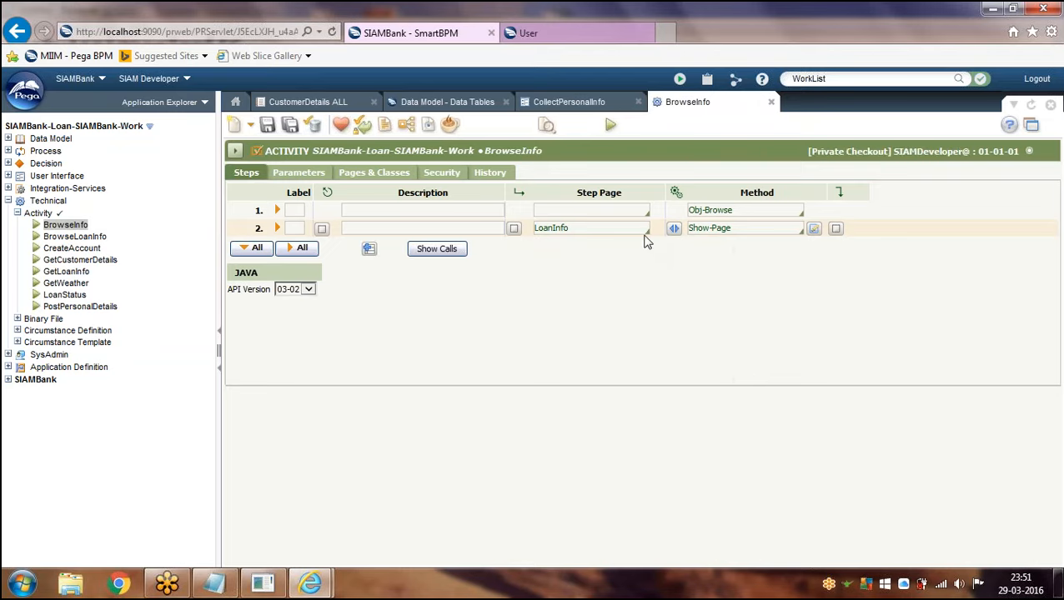
left_click(672, 229)
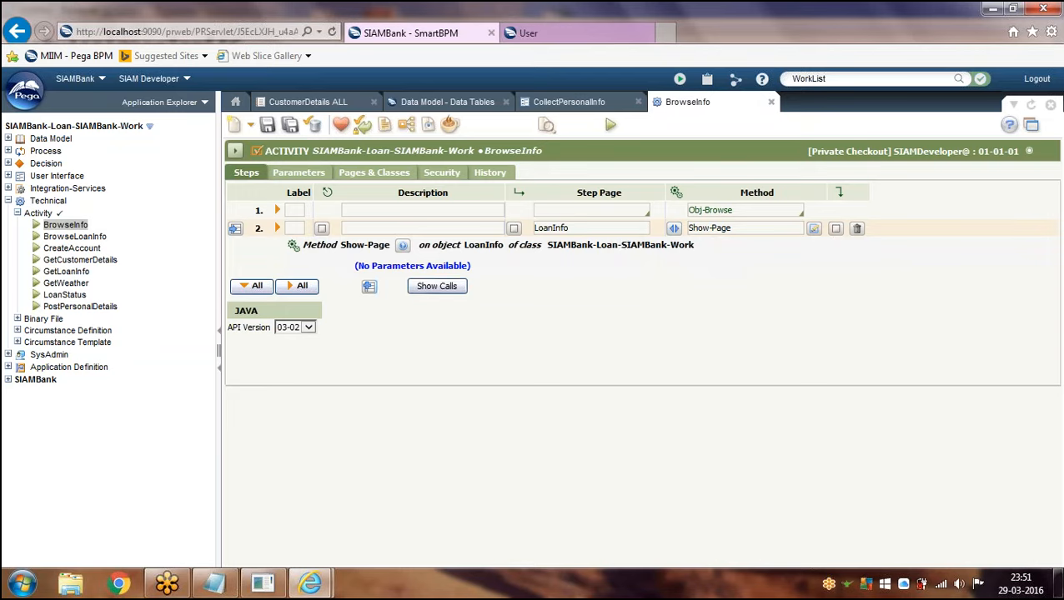
left_click(368, 249)
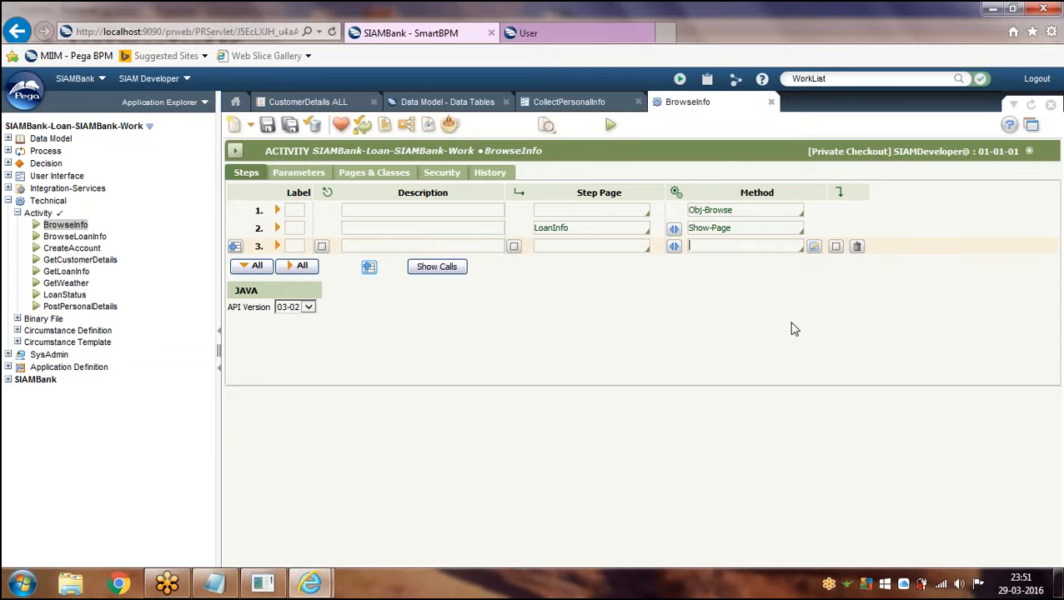
type("Obj-List-")
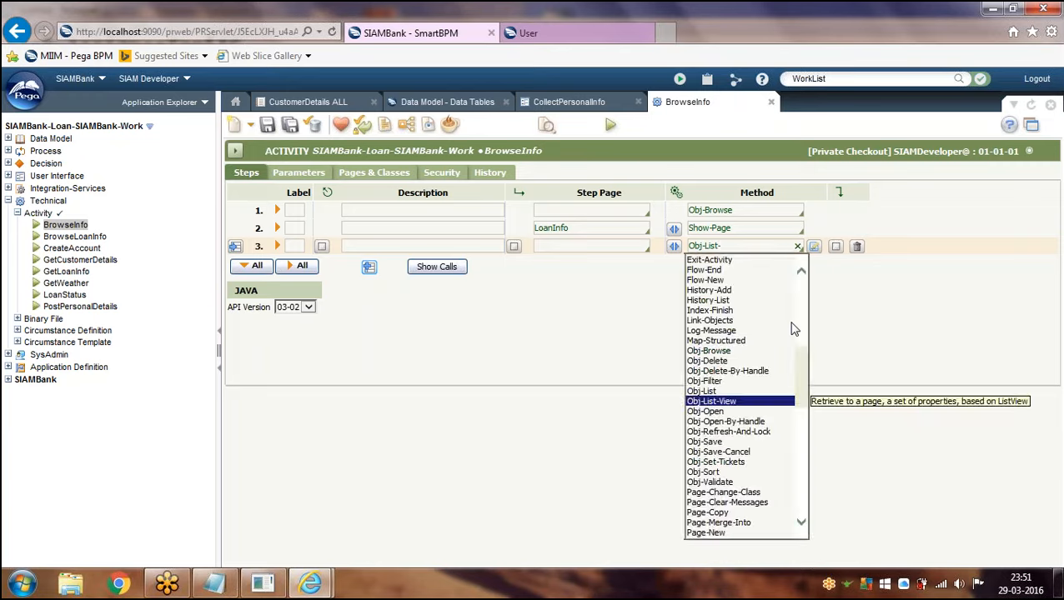
key("Return")
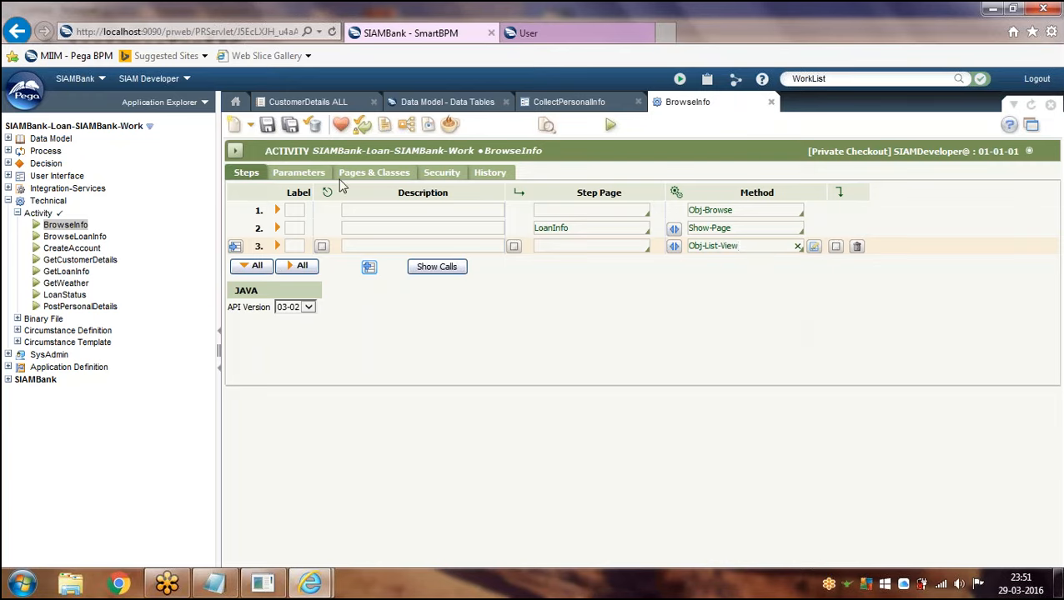
left_click(266, 125)
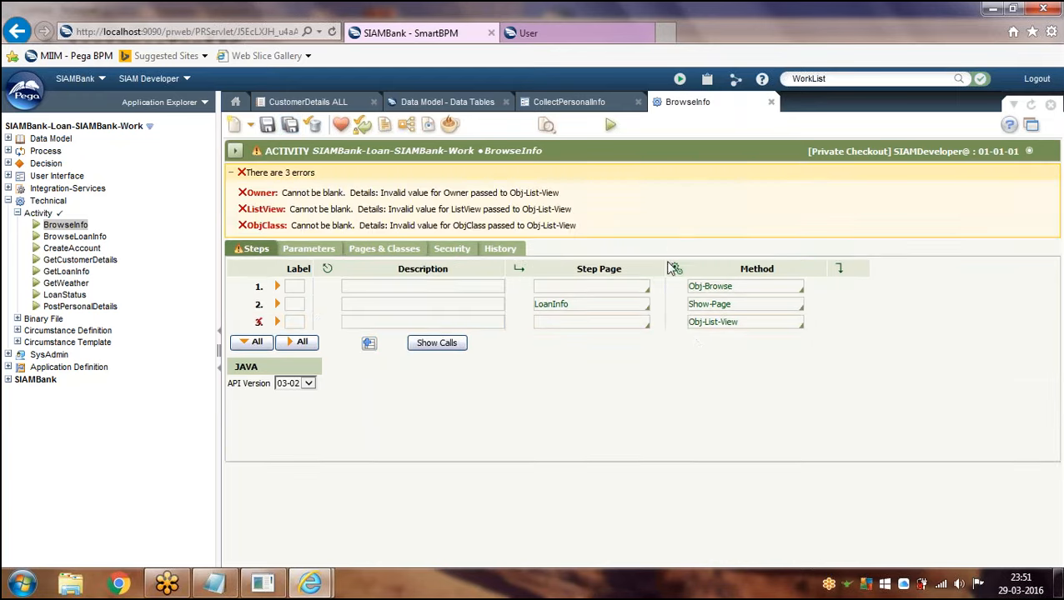
- Set the ObjClass parameter of the Obj-List-View step to SIAMBank-Loan-SIAMBank-Data-CustomerDetails
left_click(673, 322)
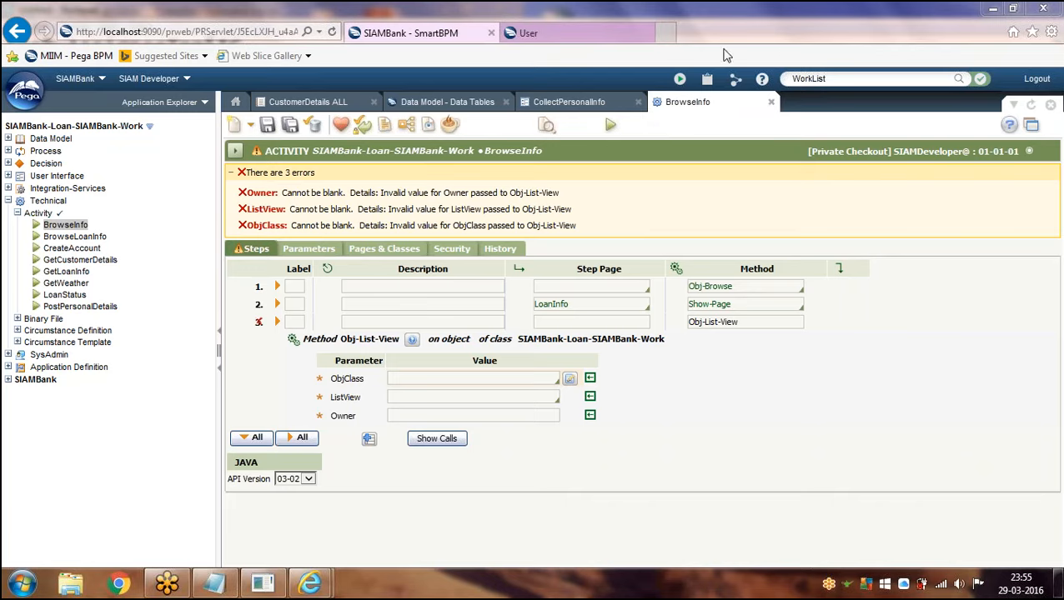
left_click(501, 386)
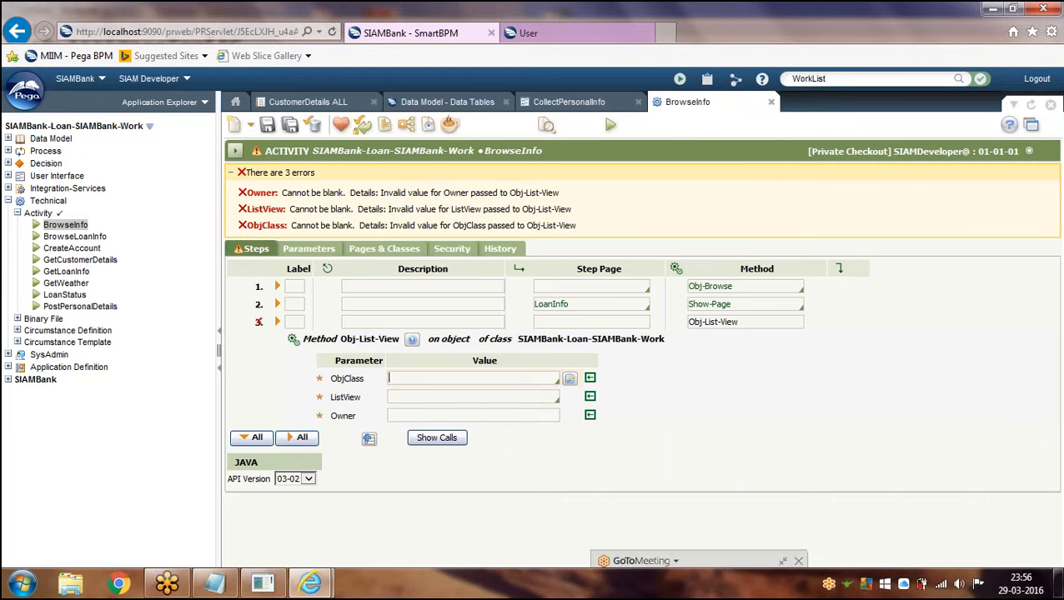
key("Down")
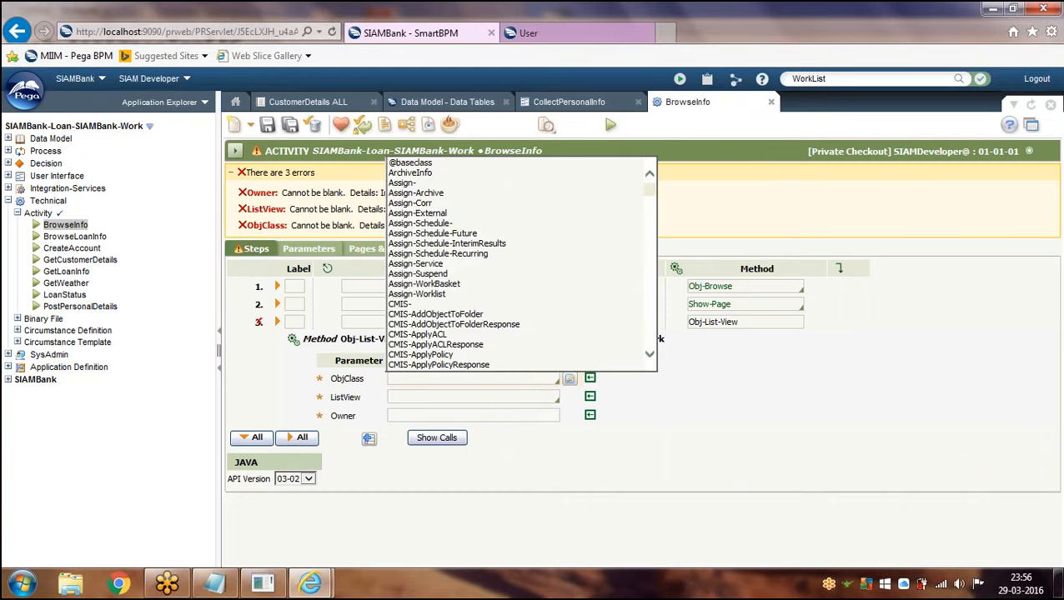
type("SI")
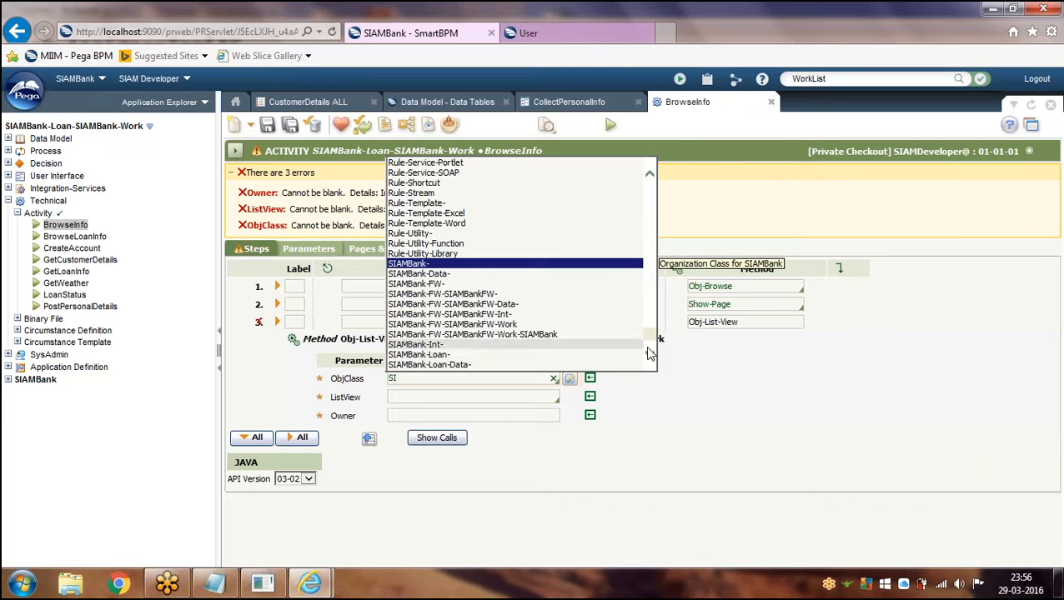
scroll(647, 357, "down", 5)
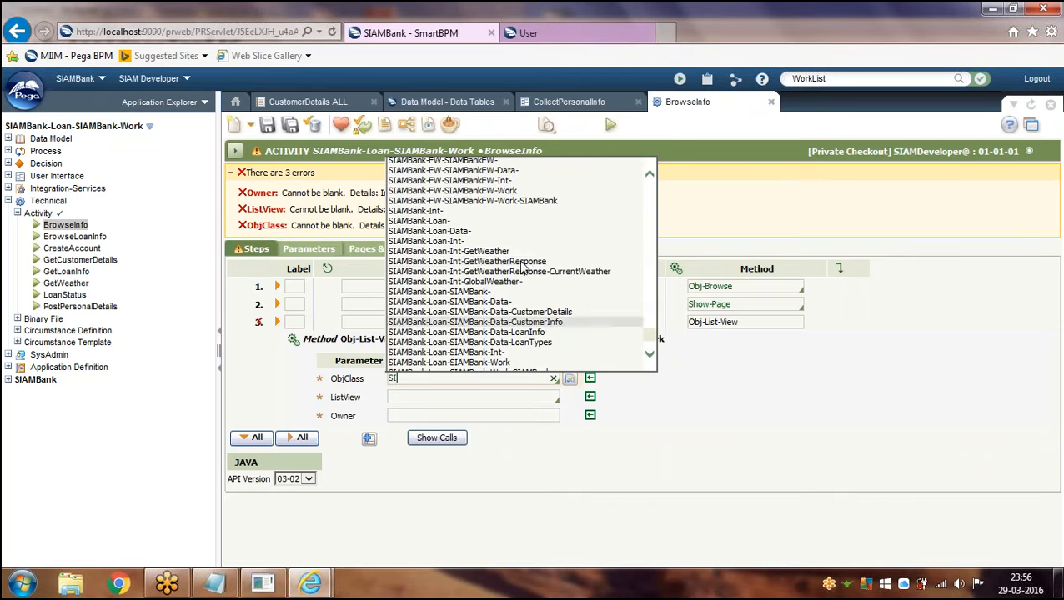
left_click(551, 312)
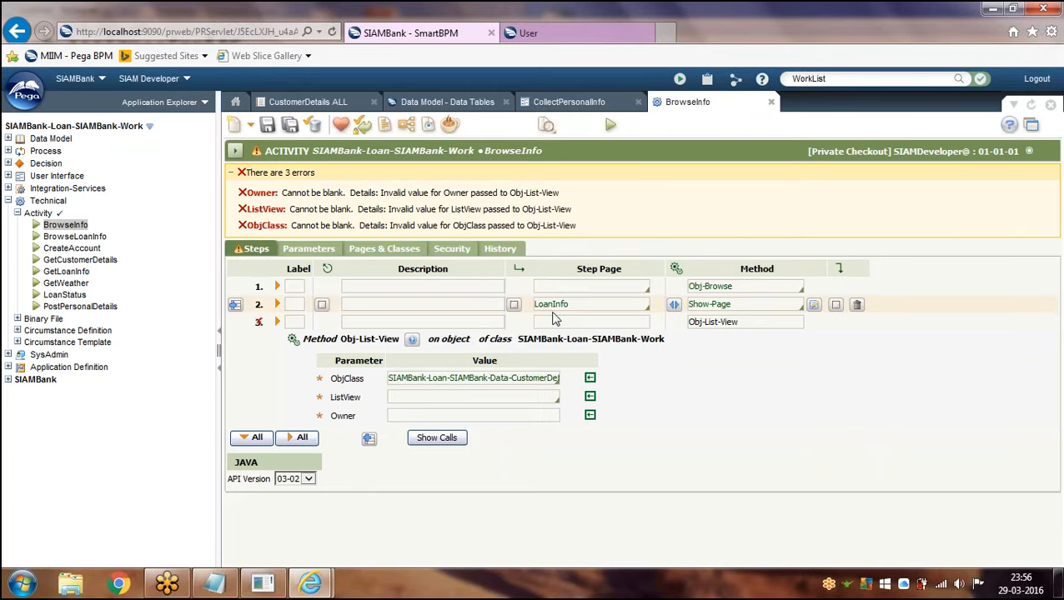
- Set the ListView parameter of the Obj-List-View step to CustomerDetails and save the activity
left_click(508, 397)
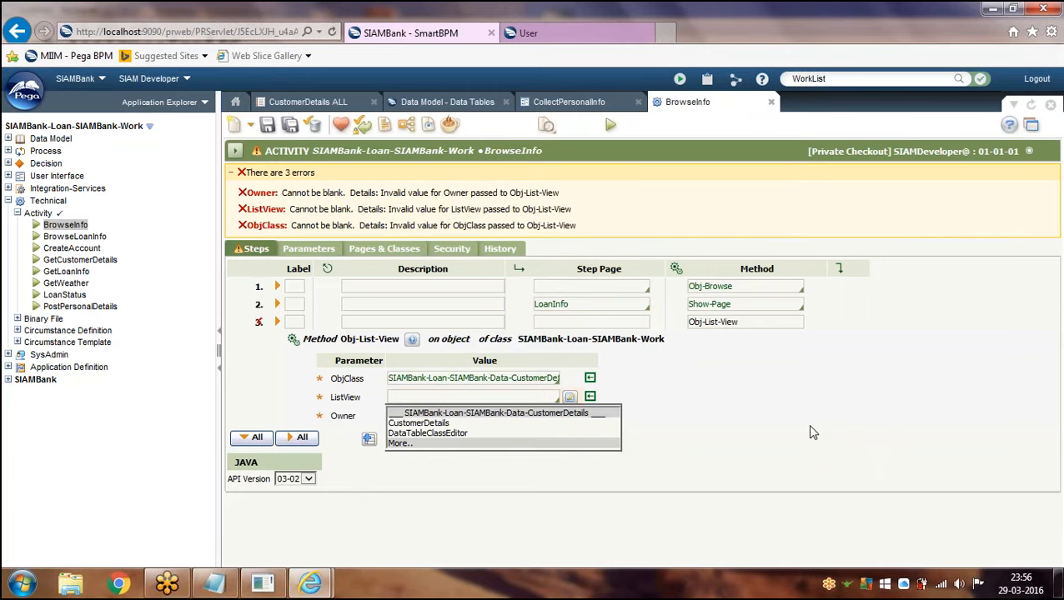
key("Down")
key("Return")
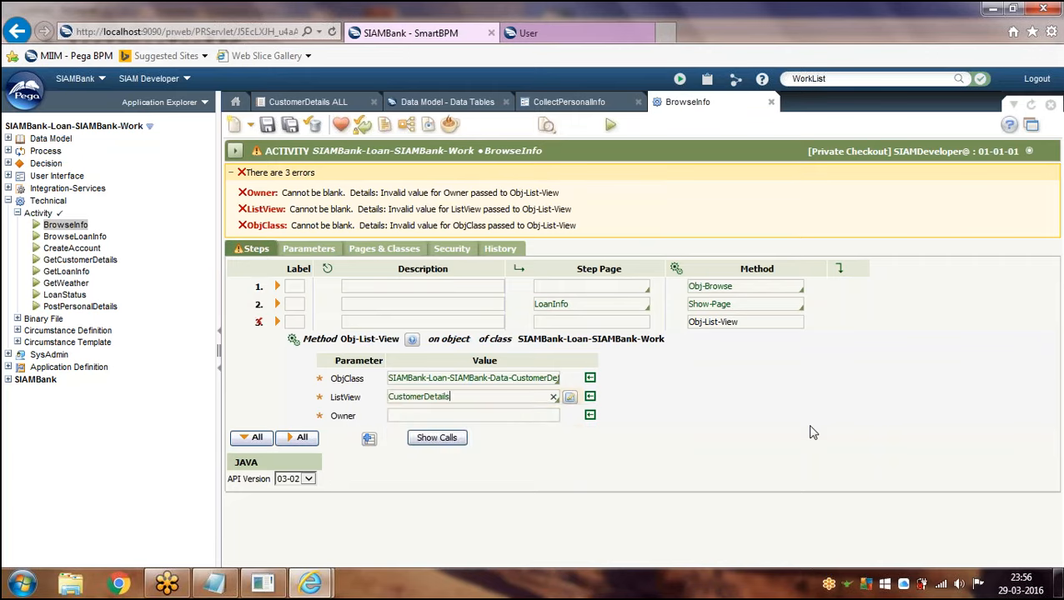
left_click(267, 127)
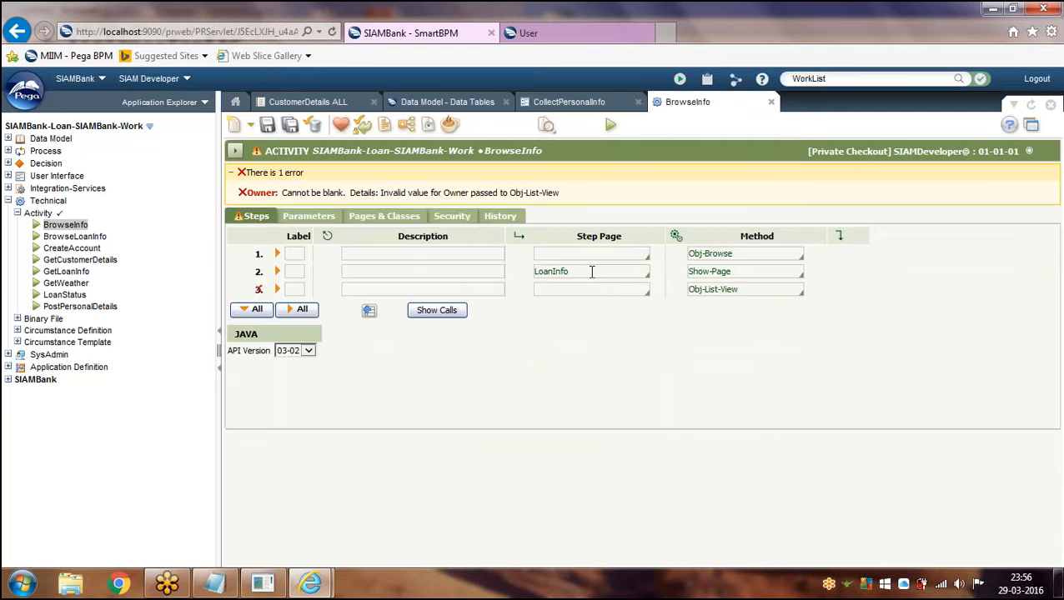
- Look up the owner of the CustomerDetails list view, set the Obj-List-View step's Owner parameter to ALL, and save
left_click(632, 290)
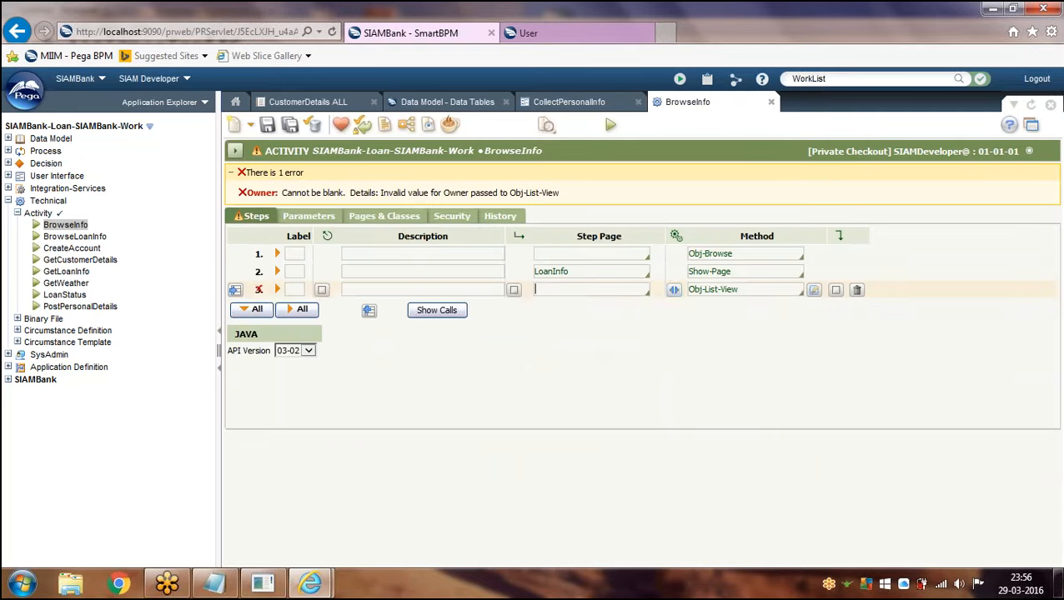
left_click(674, 291)
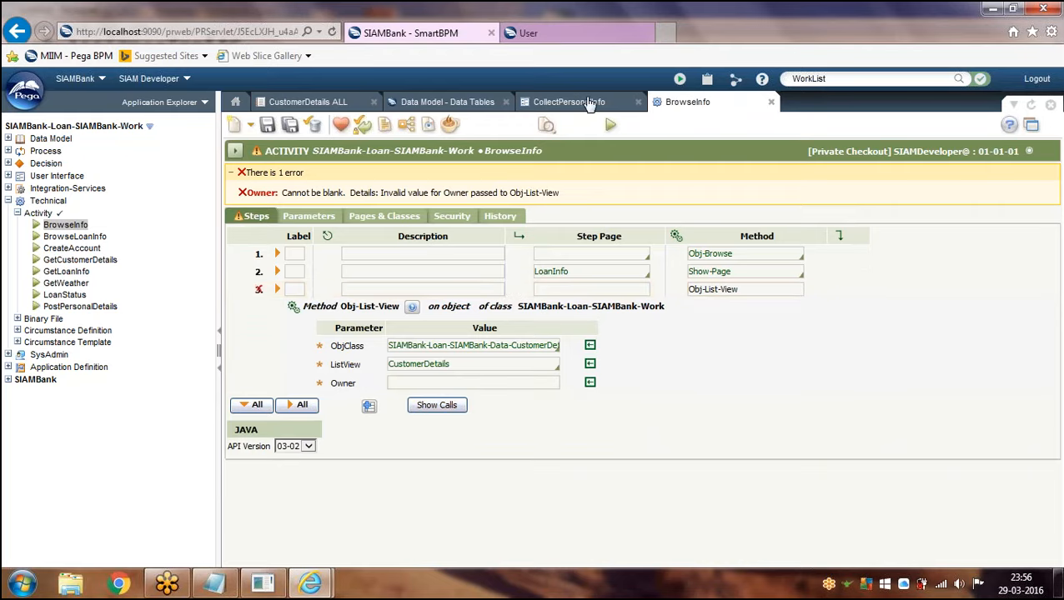
left_click(583, 102)
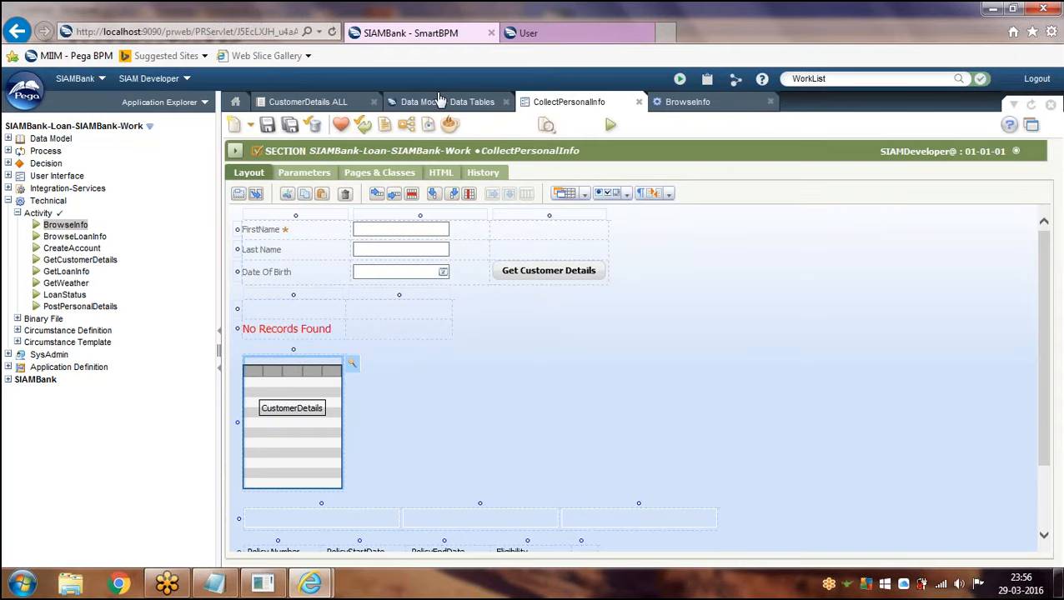
left_click(307, 101)
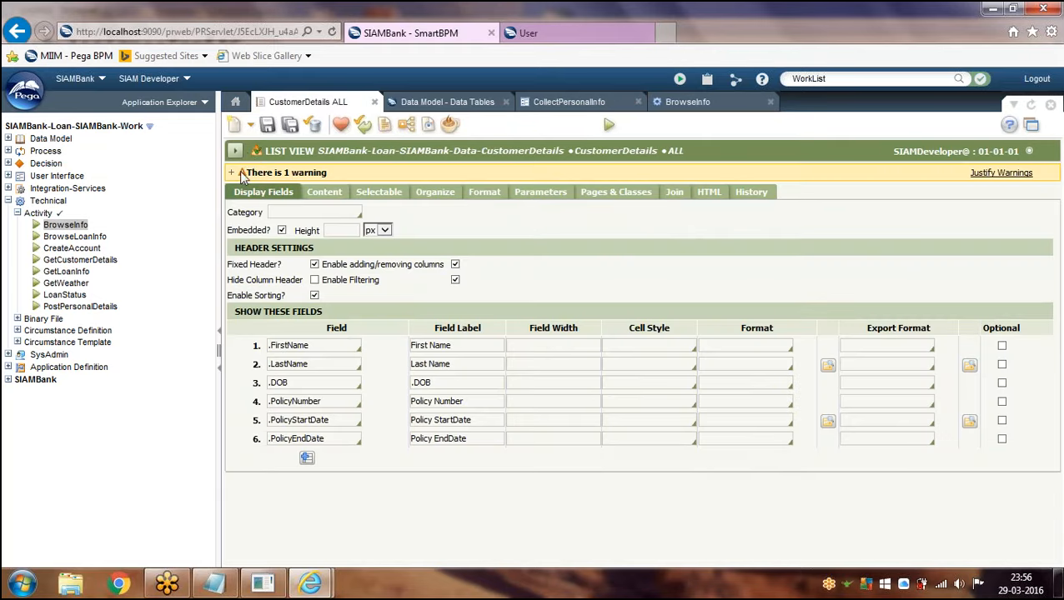
left_click(247, 156)
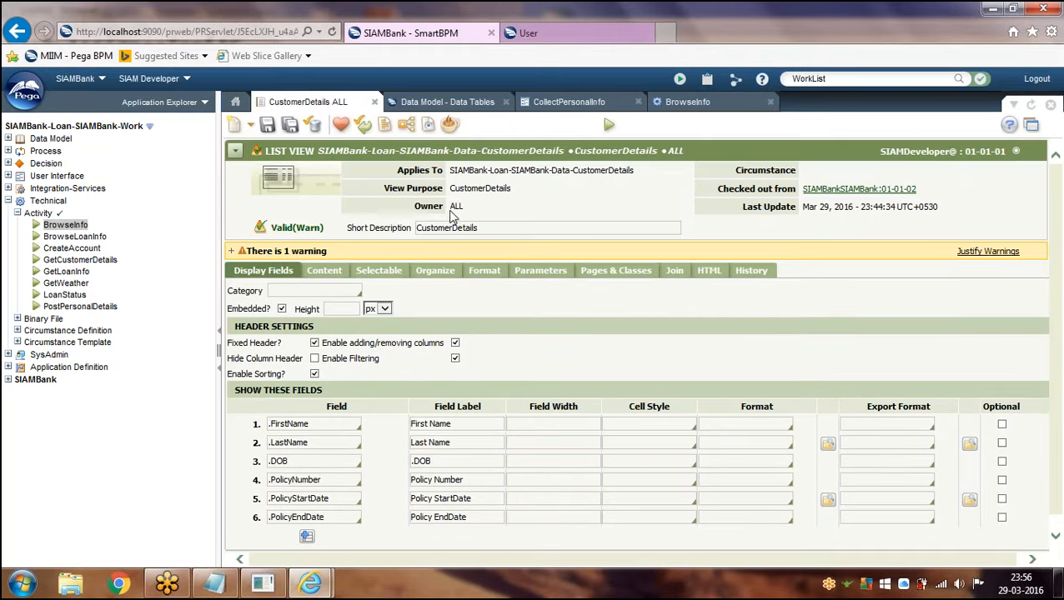
left_click_drag(451, 210, 462, 213)
left_click(680, 104)
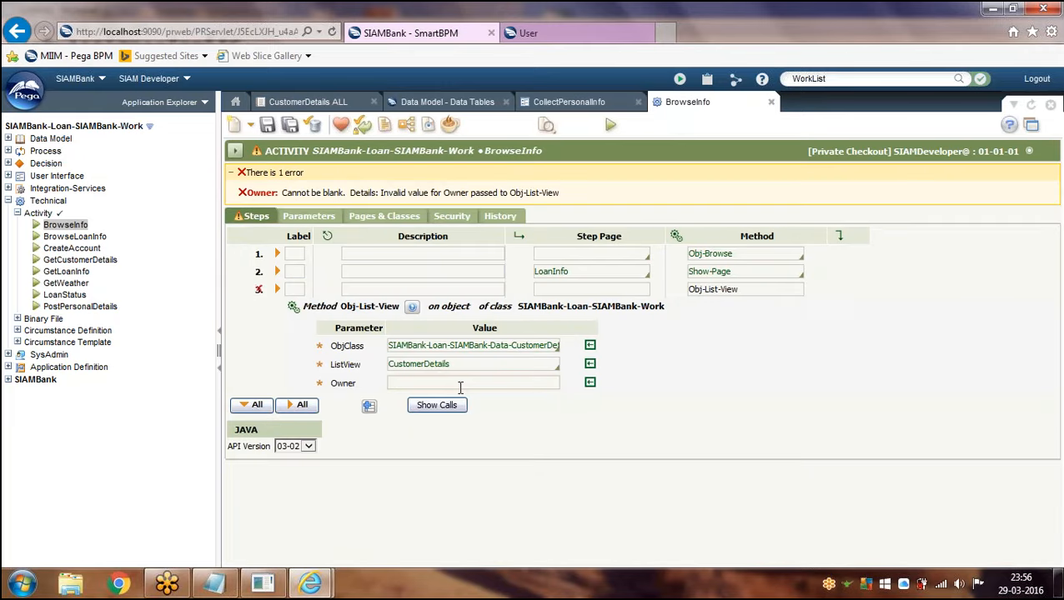
left_click(460, 385)
type("ALL")
left_click_drag(432, 380, 337, 388)
left_click(657, 458)
key("ctrl+s")
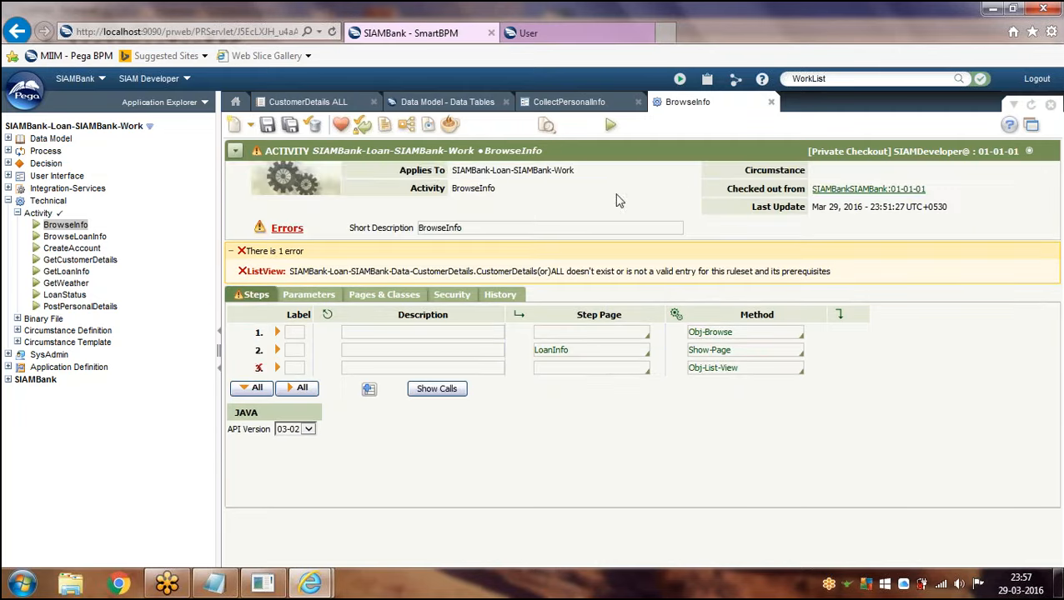
- Check the ruleset version of the CustomerDetails list view and save the BrowseInfo activity as a new copy
left_click(298, 100)
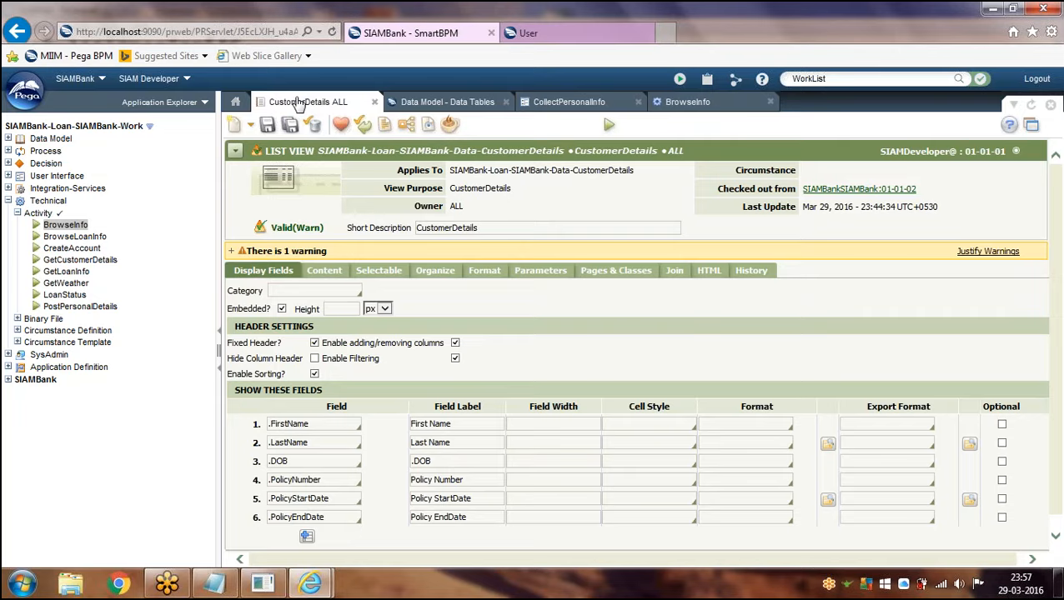
left_click(679, 107)
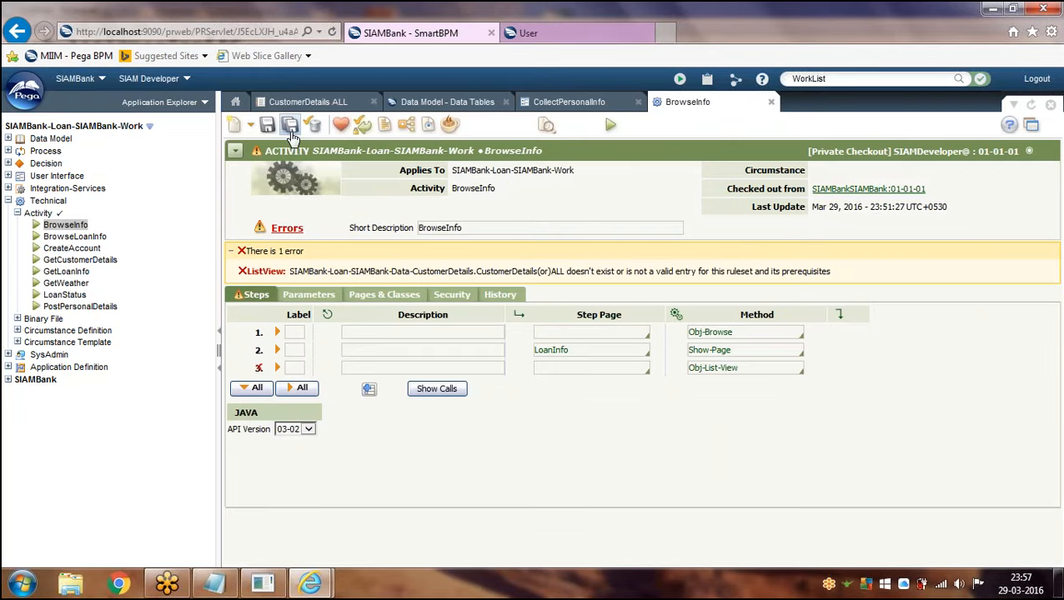
left_click(290, 124)
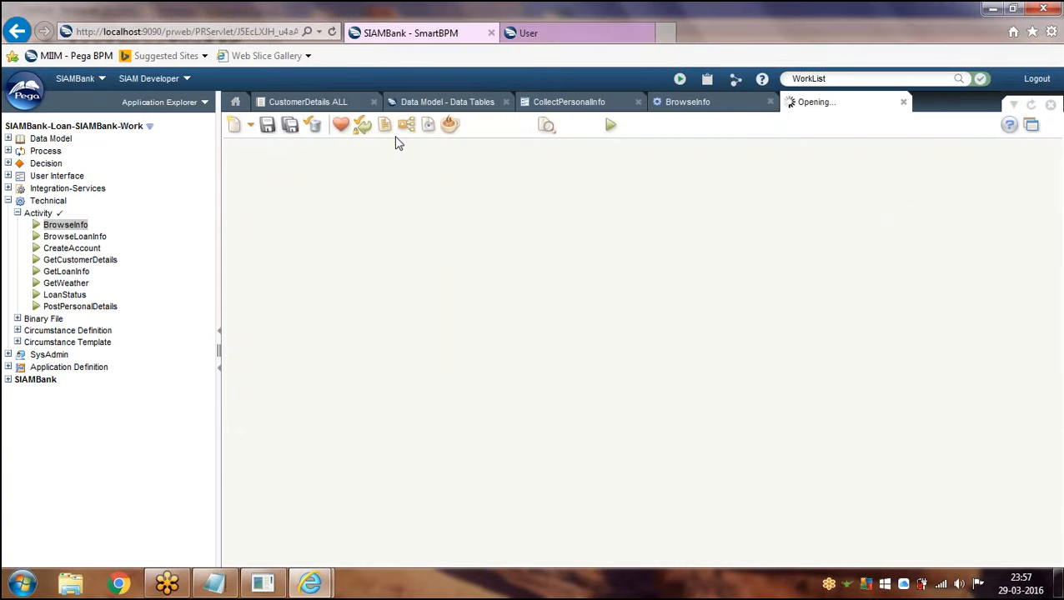
- Read the help on View Purpose and Owner for a new list view rule, and close it without creating a rule
left_click(327, 103)
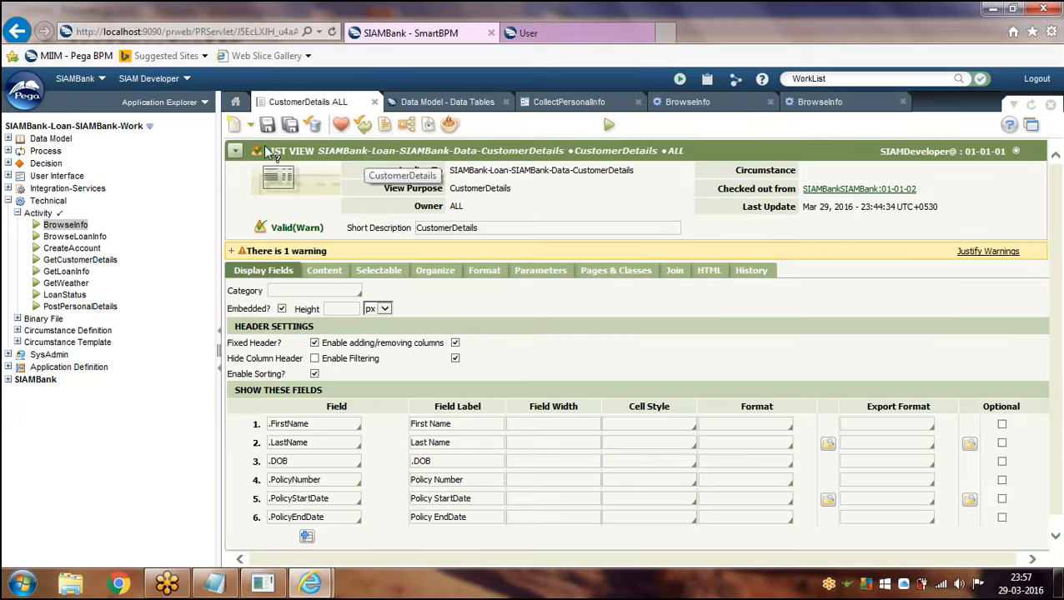
left_click(235, 125)
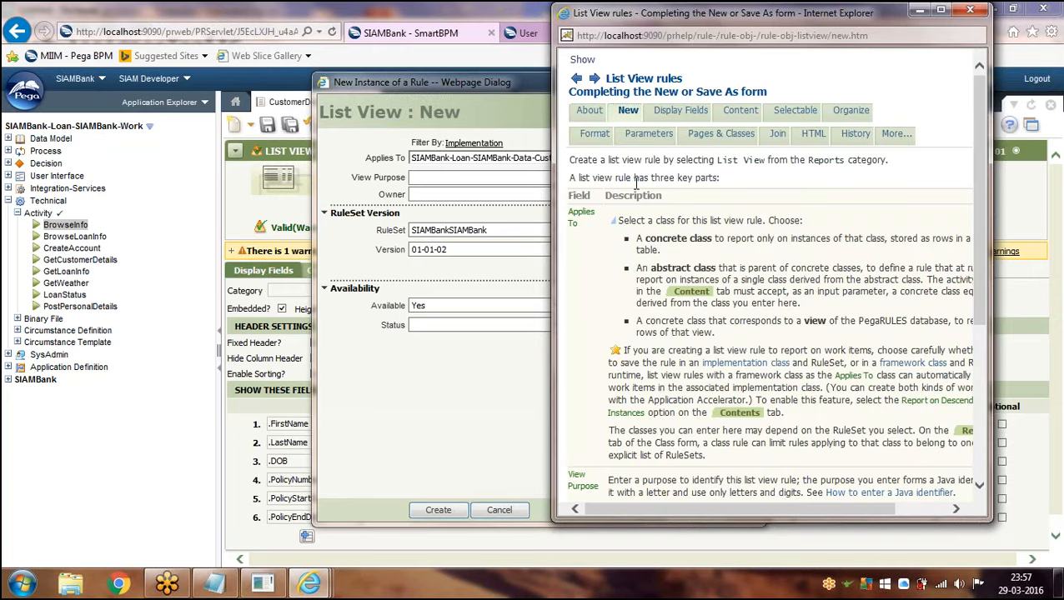
scroll(636, 183, "down", 5)
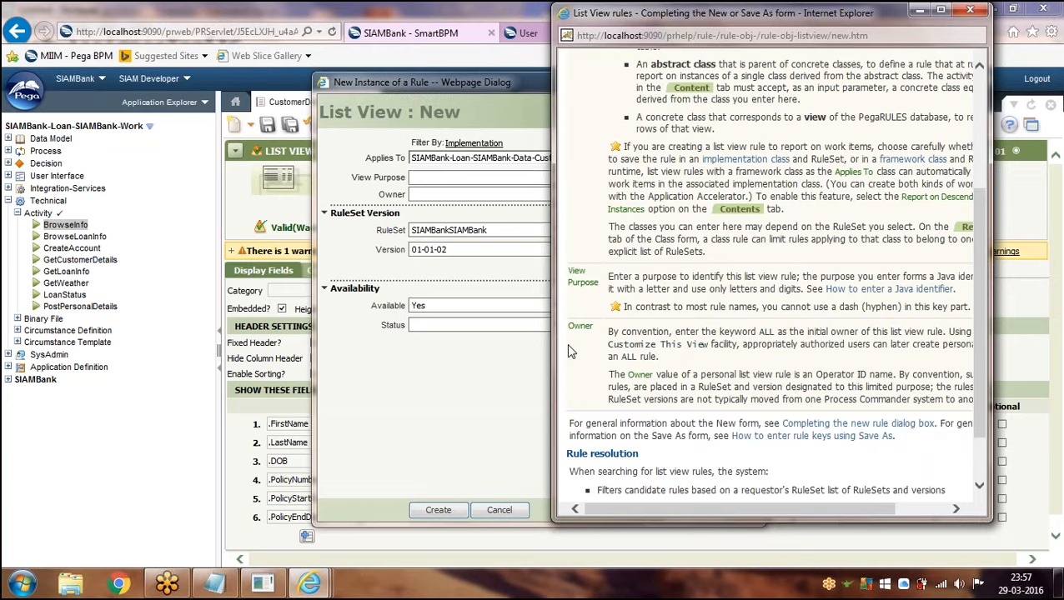
scroll(571, 351, "down", 2)
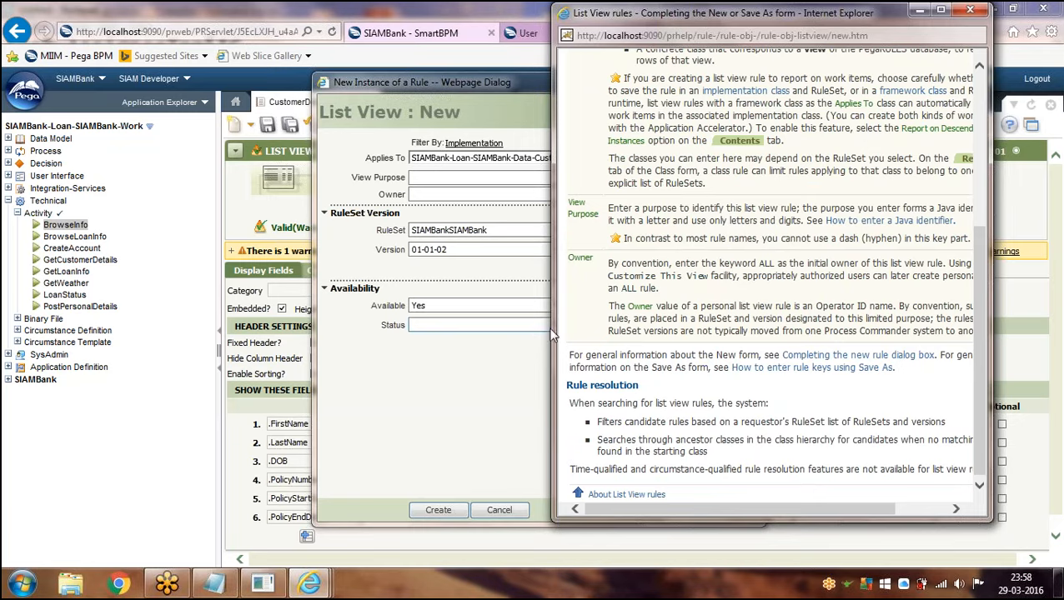
left_click_drag(550, 333, 456, 329)
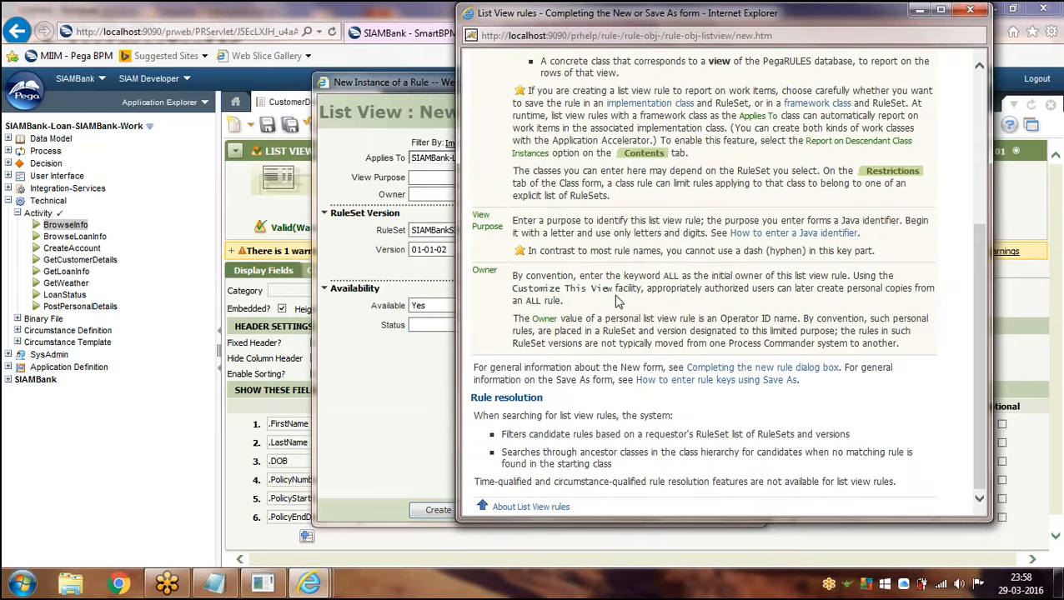
left_click_drag(648, 291, 752, 291)
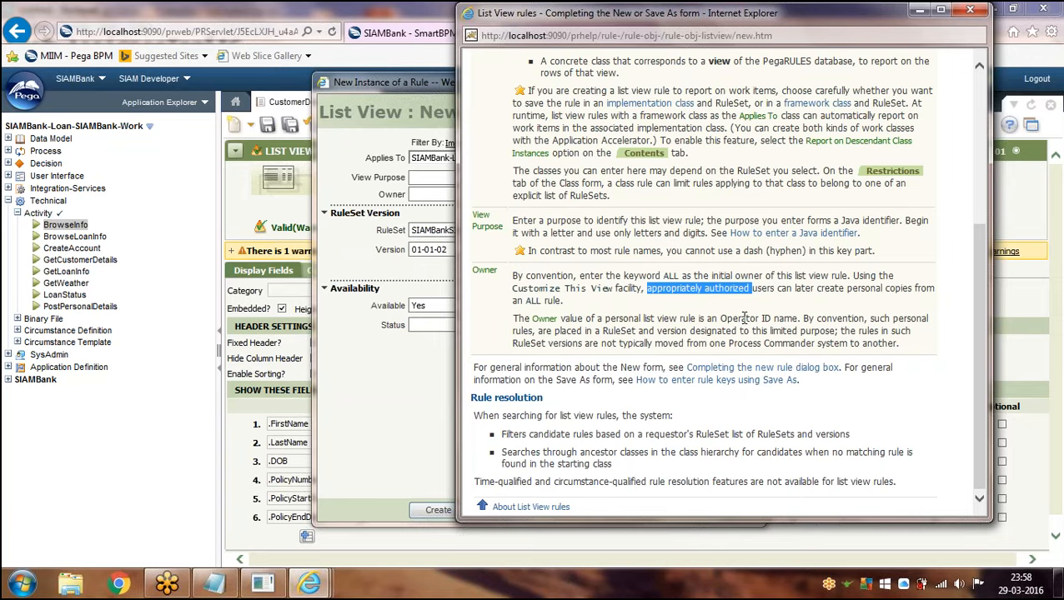
left_click(900, 264)
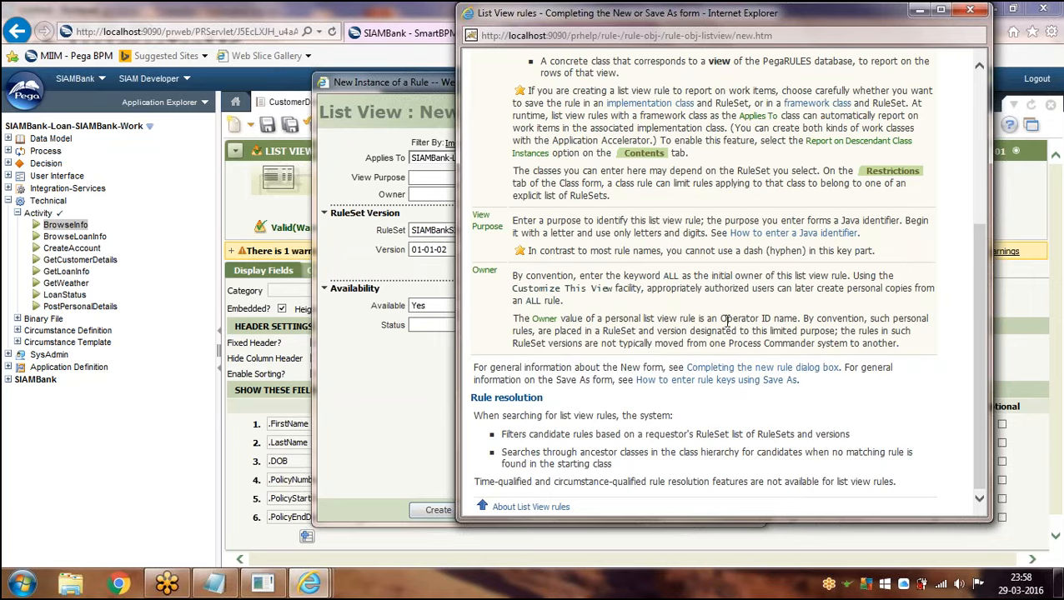
left_click_drag(727, 320, 781, 322)
left_click(807, 319)
left_click_drag(724, 321, 768, 324)
left_click(768, 324)
left_click(969, 11)
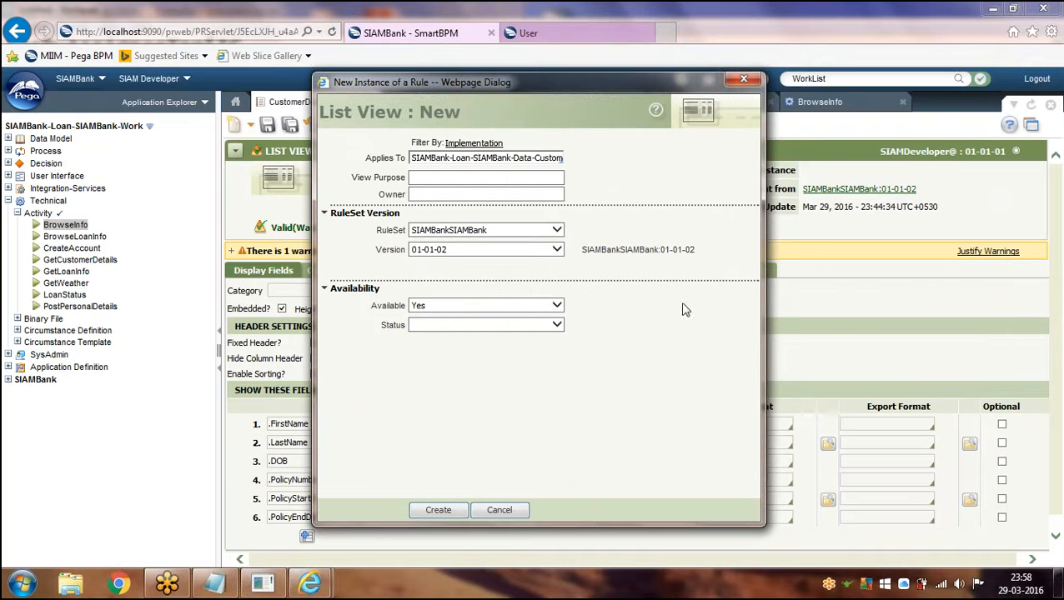
left_click(744, 79)
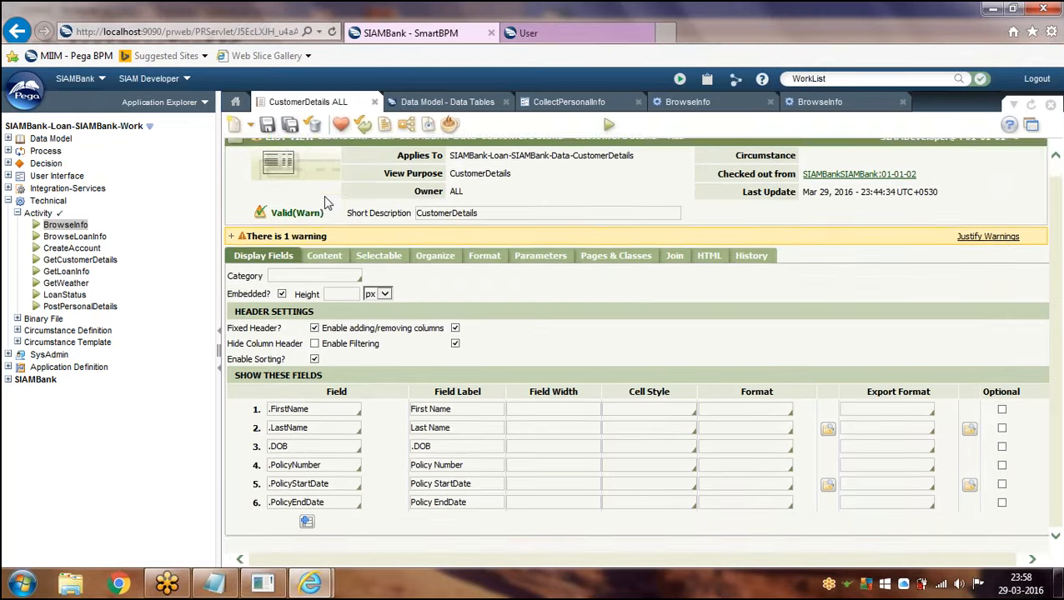
- Review the Obj-List-View step's ObjClass, ListView and Owner parameters in the BrowseInfo activity version 01-01-02
left_click(236, 152)
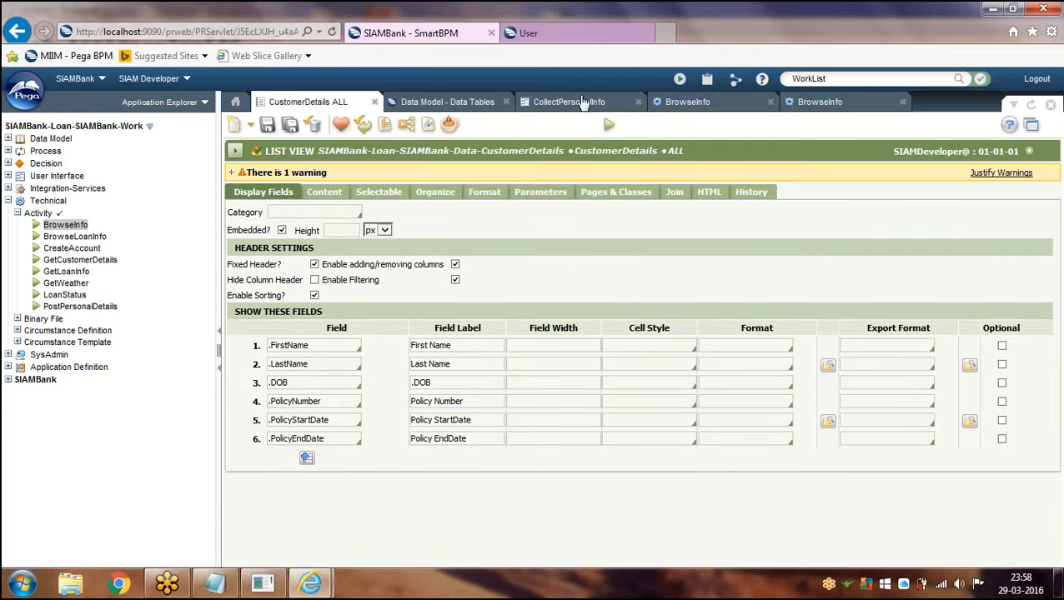
left_click(815, 102)
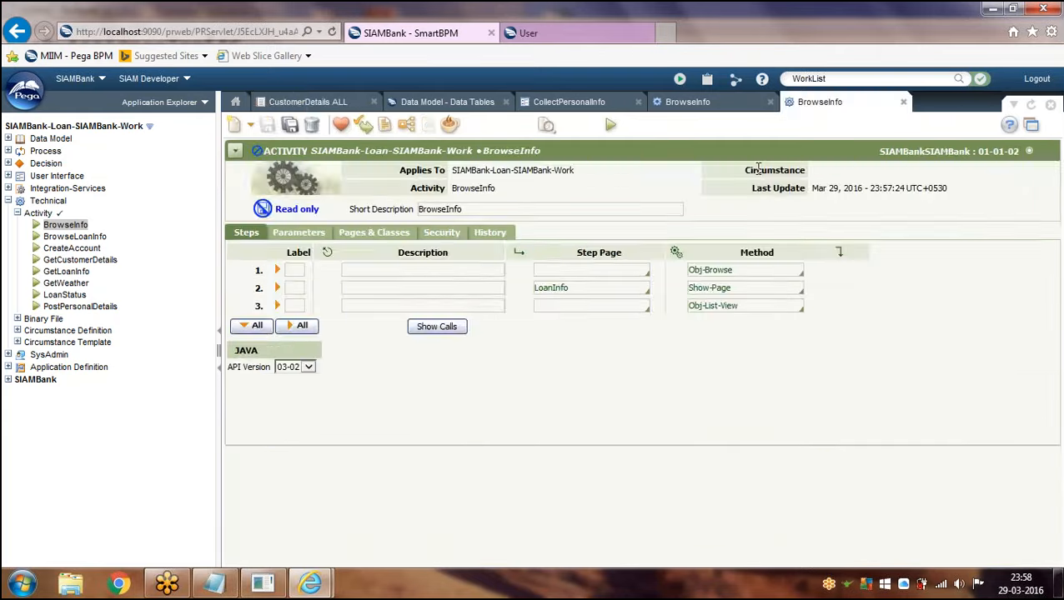
left_click(656, 309)
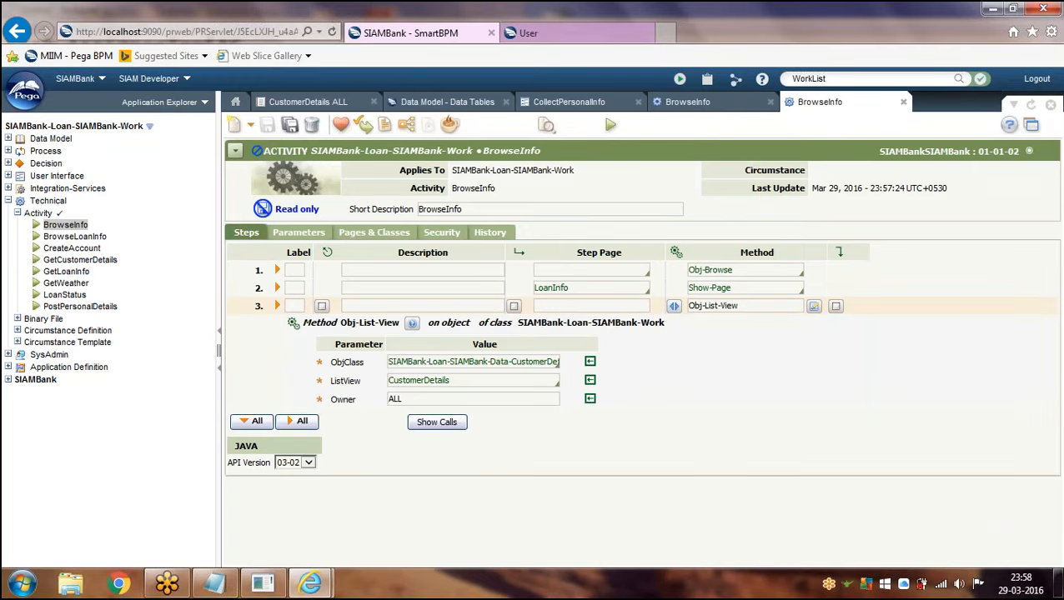
left_click(281, 421)
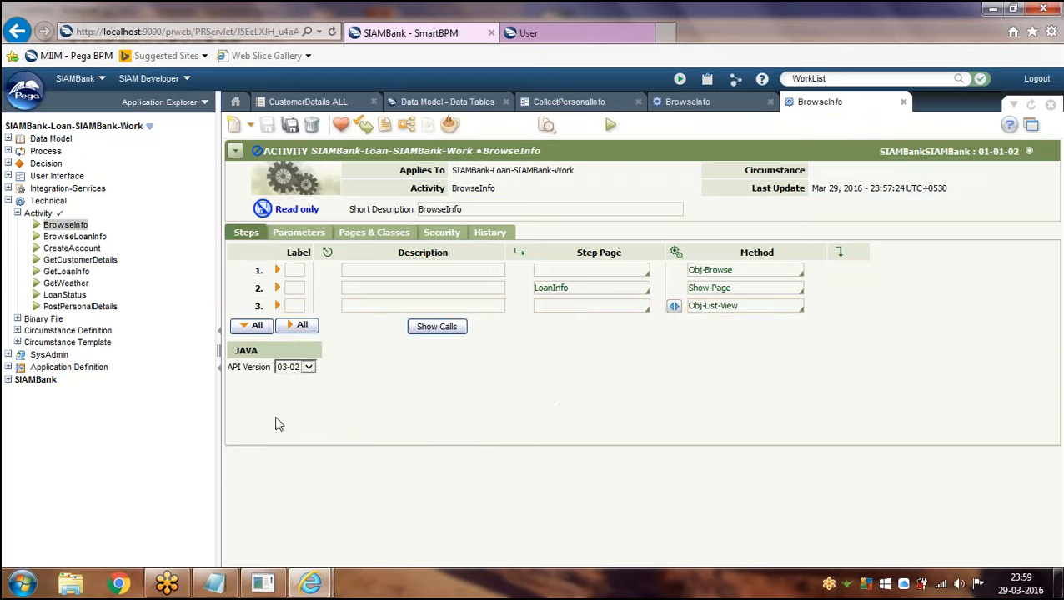
- Discard the private checkout of BrowseInfo 01-01-01 and check out the 01-01-02 version of the activity
left_click(362, 124)
left_click(675, 350)
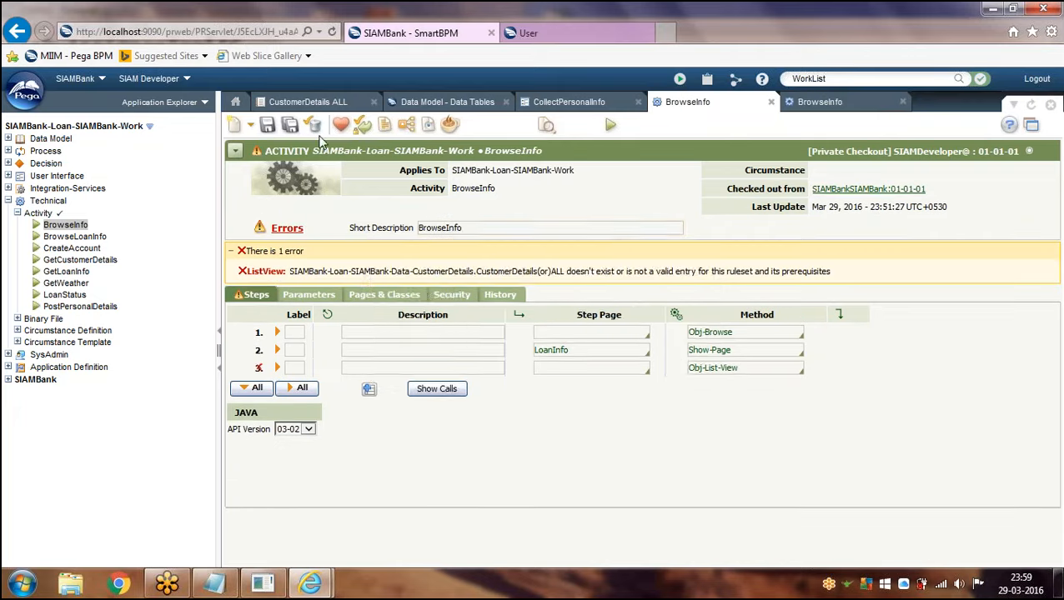
left_click(312, 125)
left_click(569, 357)
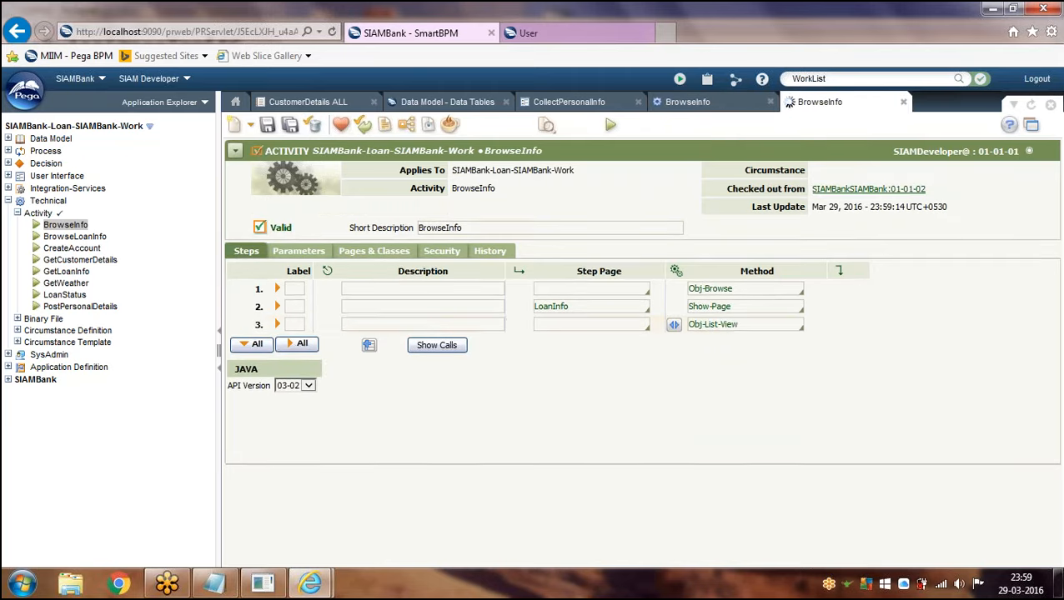
- Delete the Obj-List-View step from the checked-out BrowseInfo 01-01-02 activity, save it, and close the rule
left_click(856, 325)
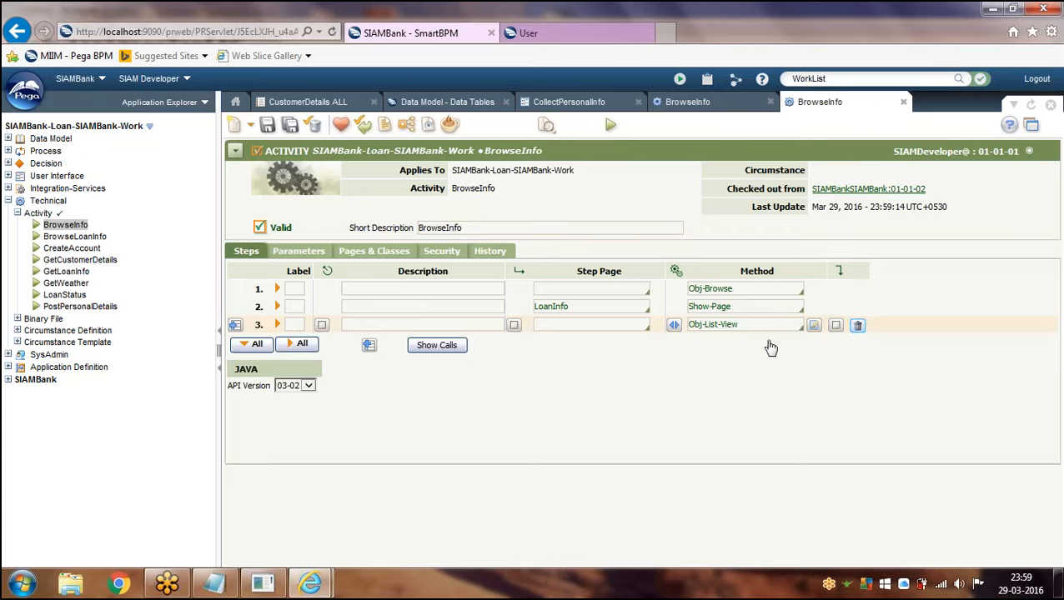
key("ctrl+s")
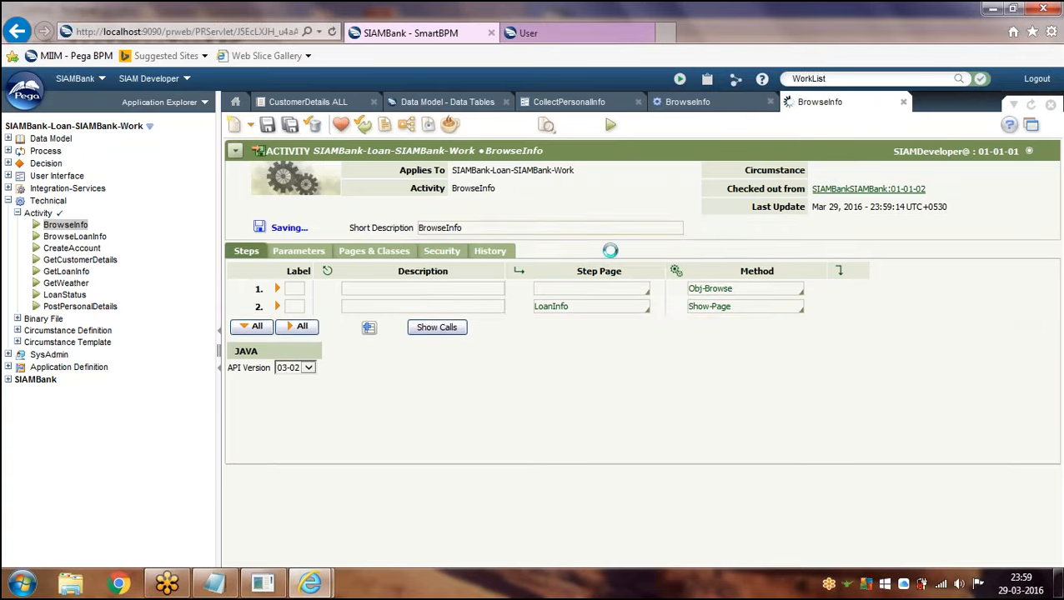
left_click(903, 102)
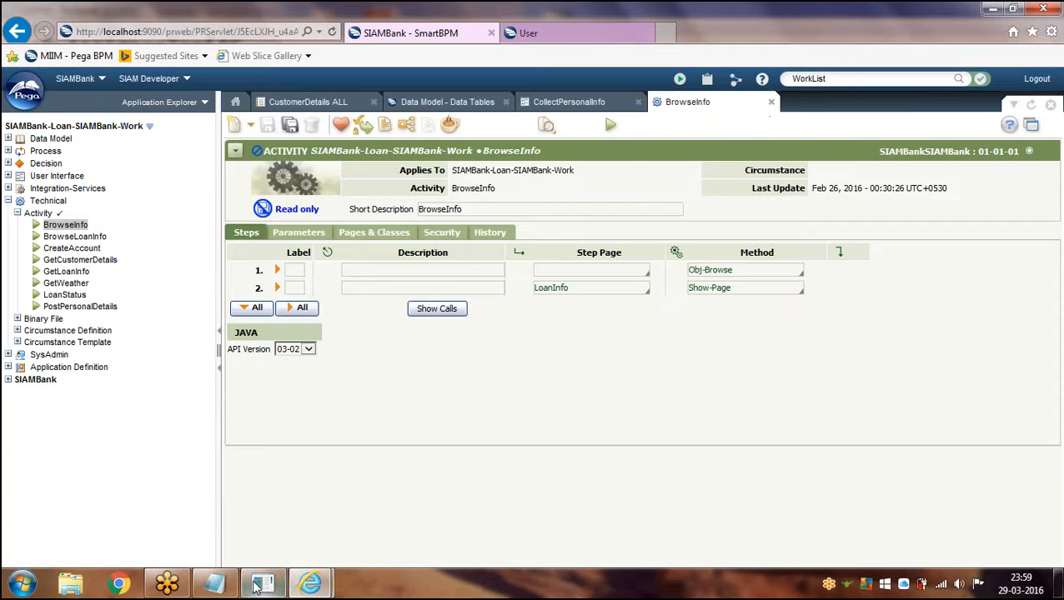
- Copy the rule name AgeByAssigneeTop5IC from the Notepad notes, search for it in Pega, and open the matching summary view
left_click(214, 584)
key("shift+Home")
key("ctrl+c")
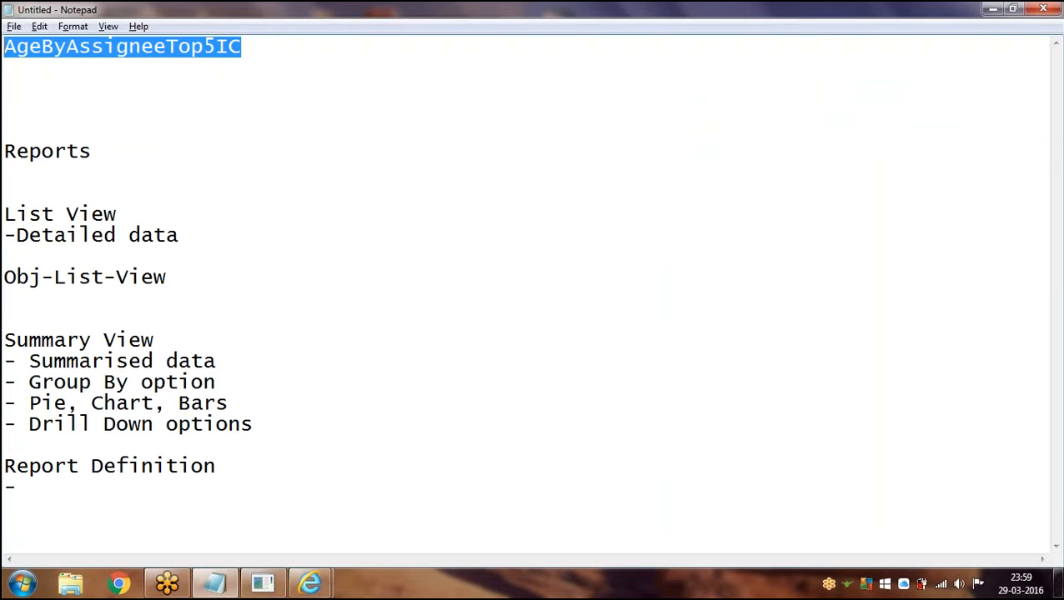
key("alt+Tab")
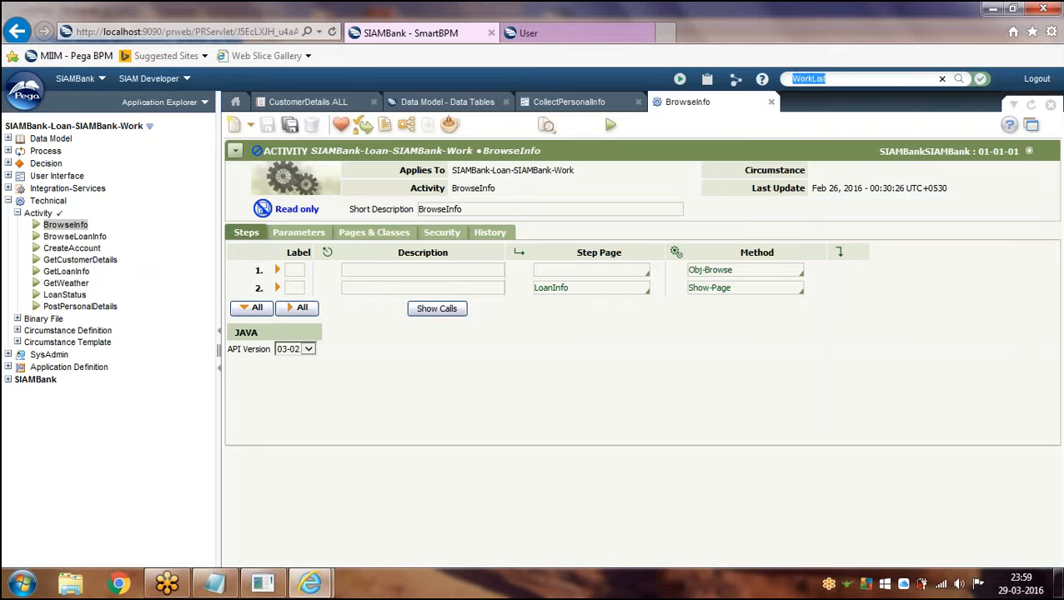
key("ctrl+v")
key("Return")
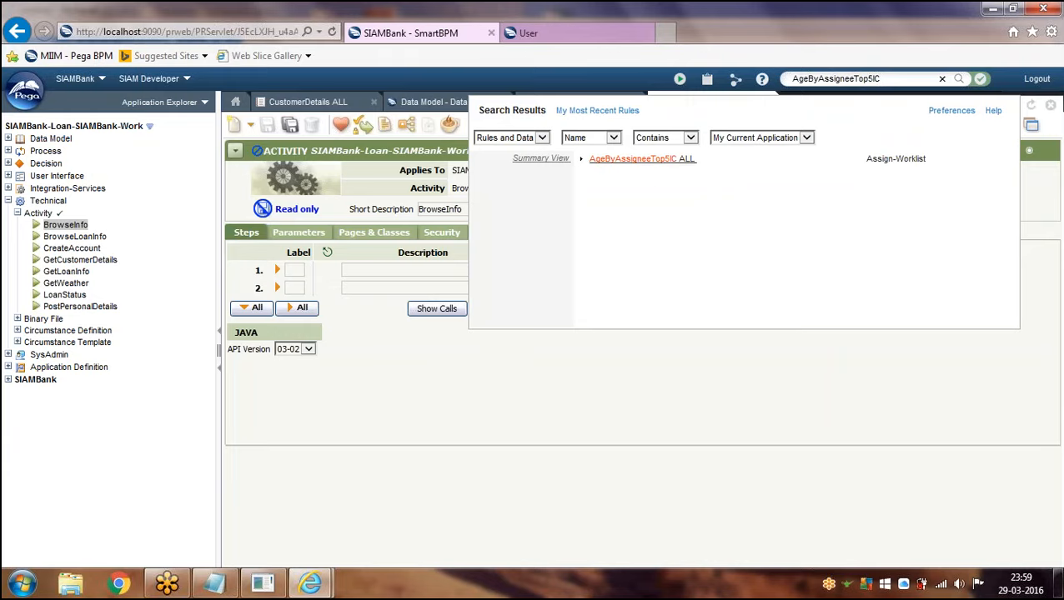
left_click(632, 159)
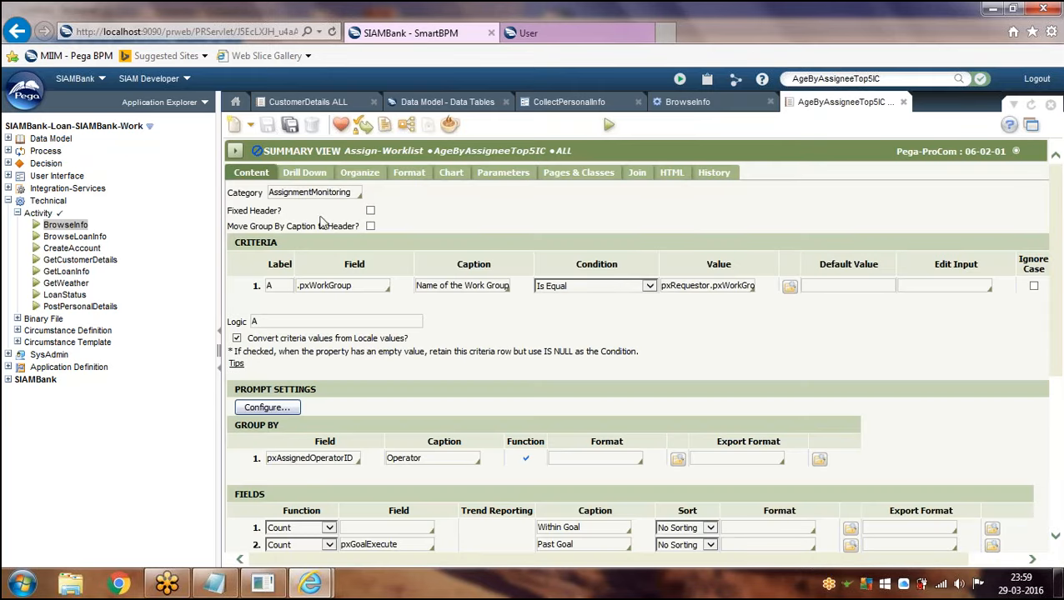
- Check out the AgeByAssigneeTop5IC summary view privately and review its View Purpose, criteria and Group By settings
left_click(291, 125)
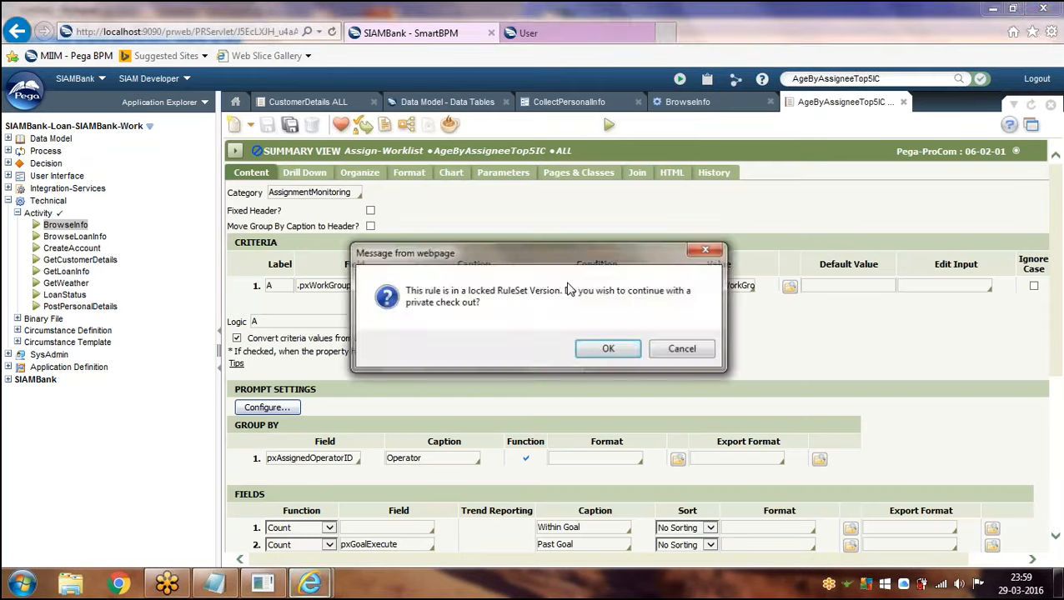
left_click(606, 349)
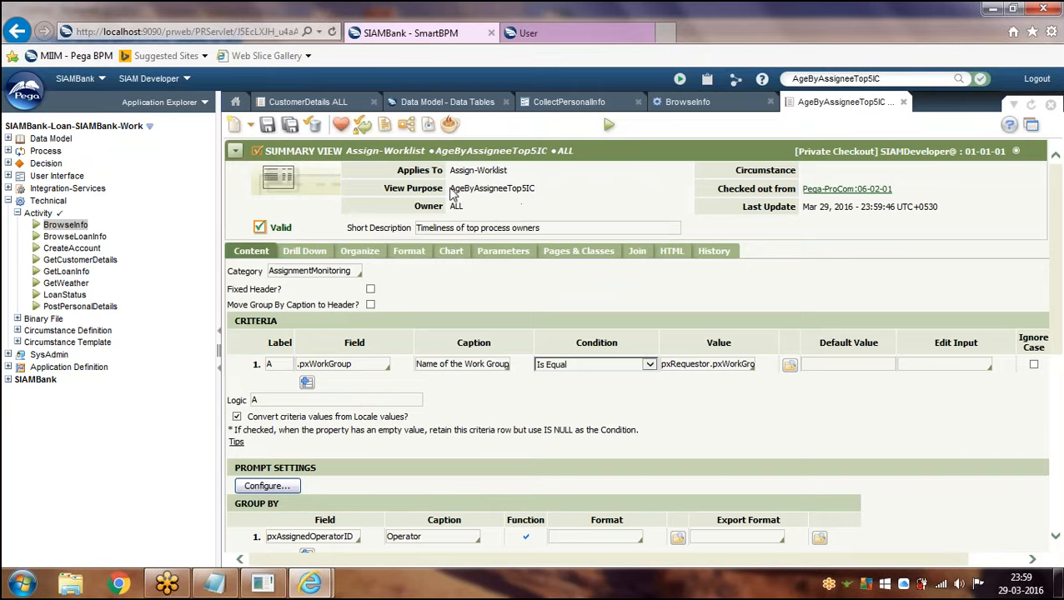
left_click_drag(449, 190, 548, 194)
left_click(575, 202)
scroll(460, 277, "down", 3)
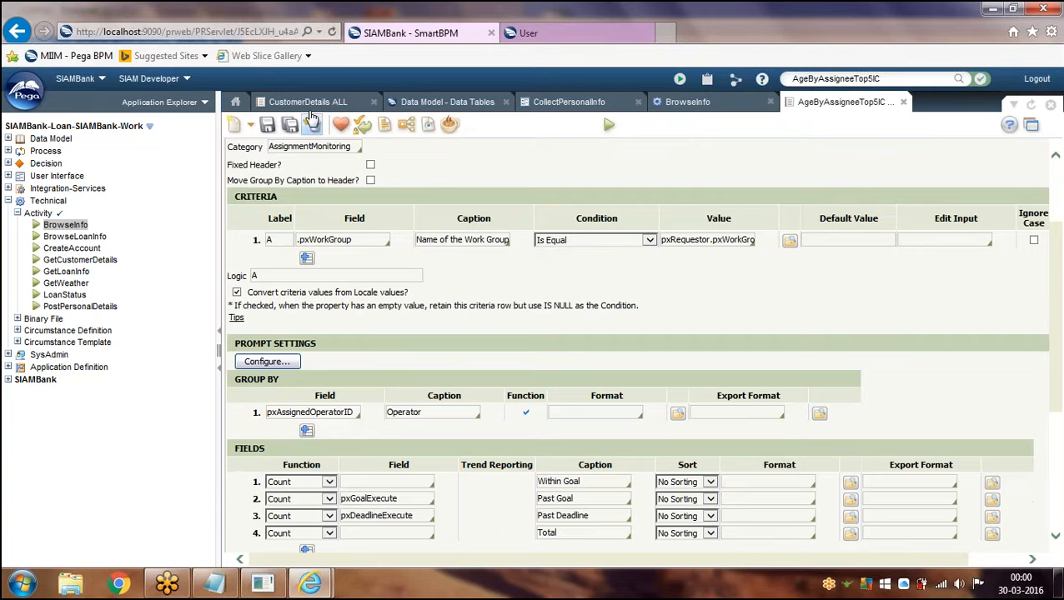
- Close the open Data Tables, CollectPersonalInfo and BrowseInfo rules, keeping only the list view and summary view open
left_click(672, 105)
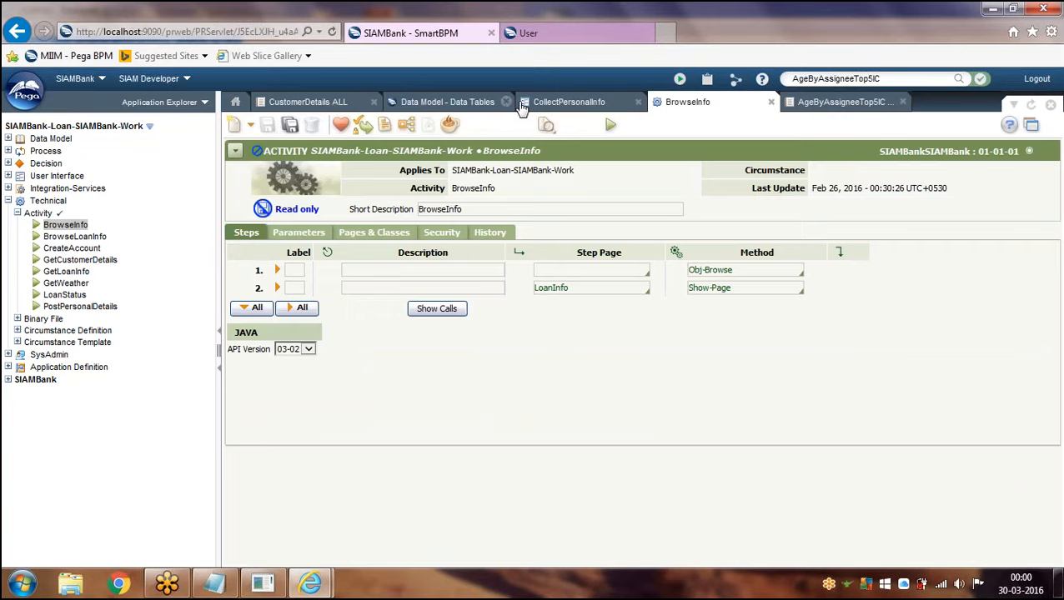
left_click(506, 101)
left_click(506, 102)
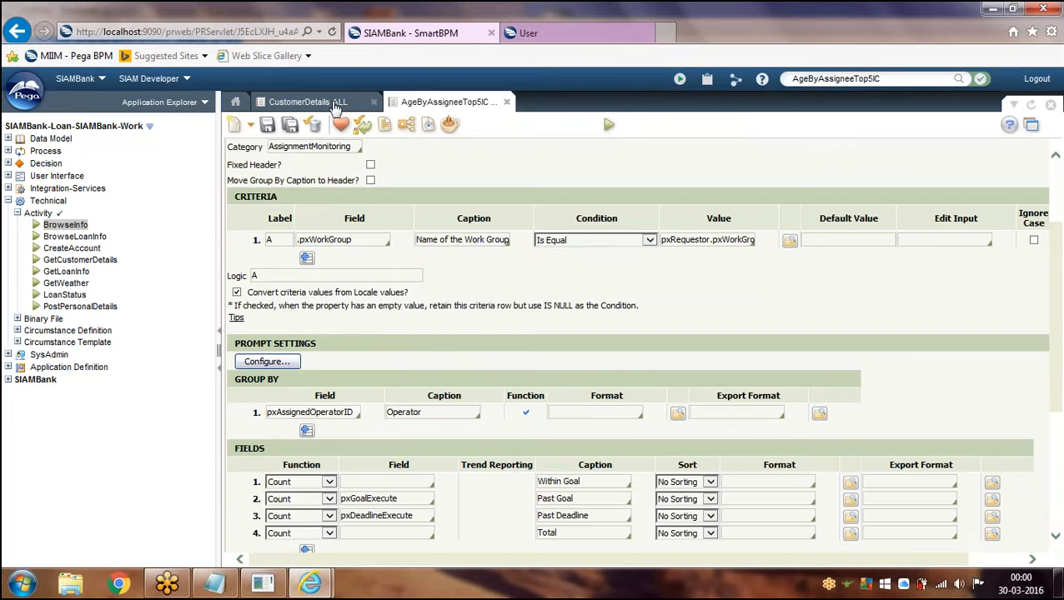
- Compare the criteria and fields of the CustomerDetails list view with the criteria, Group By and field functions of the AgeByAssigneeTop5IC summary view
left_click(308, 101)
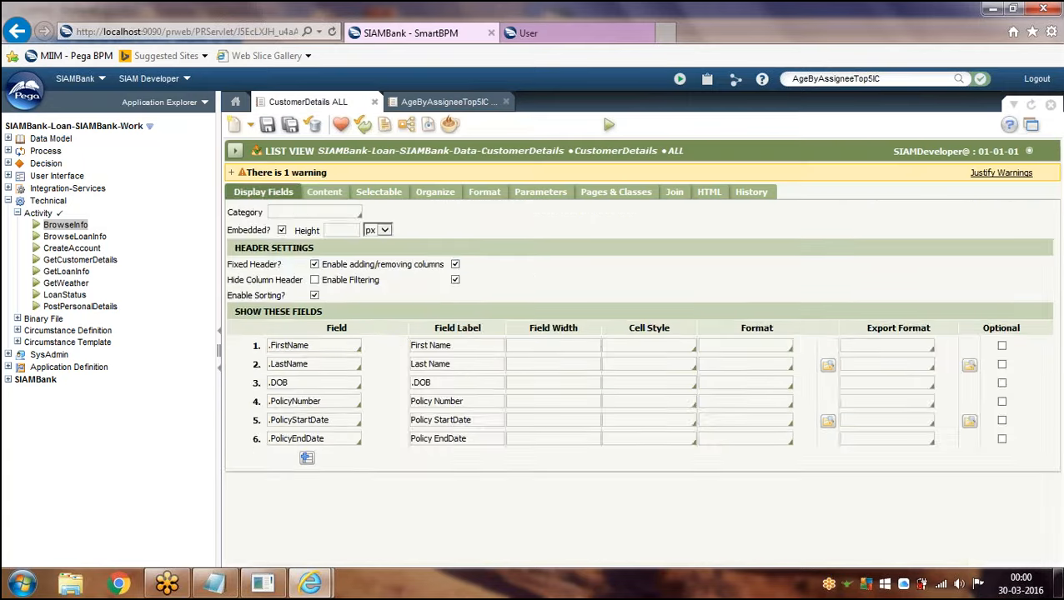
left_click(325, 193)
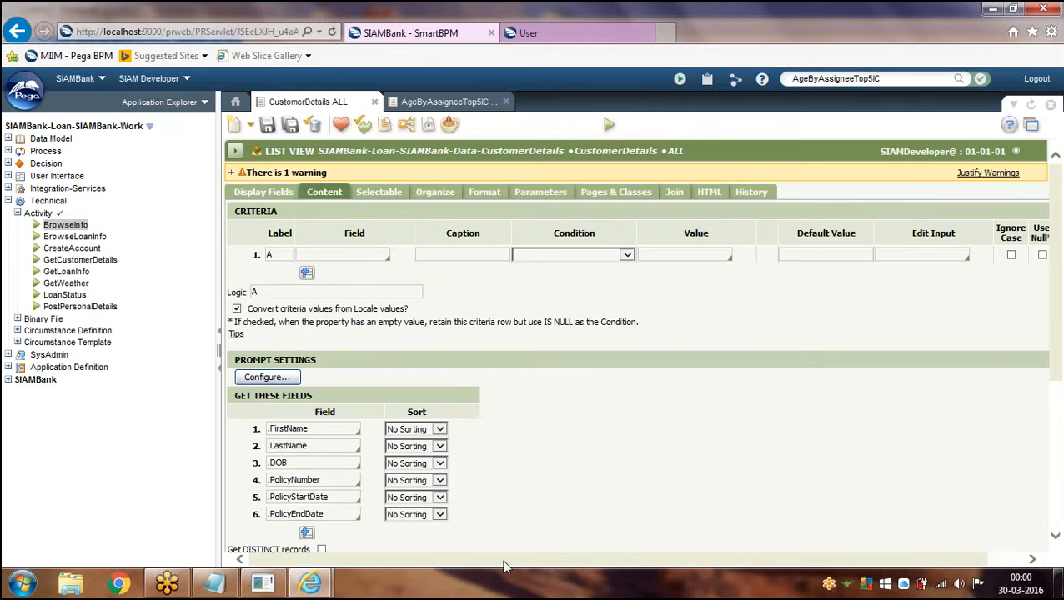
left_click_drag(503, 562, 796, 555)
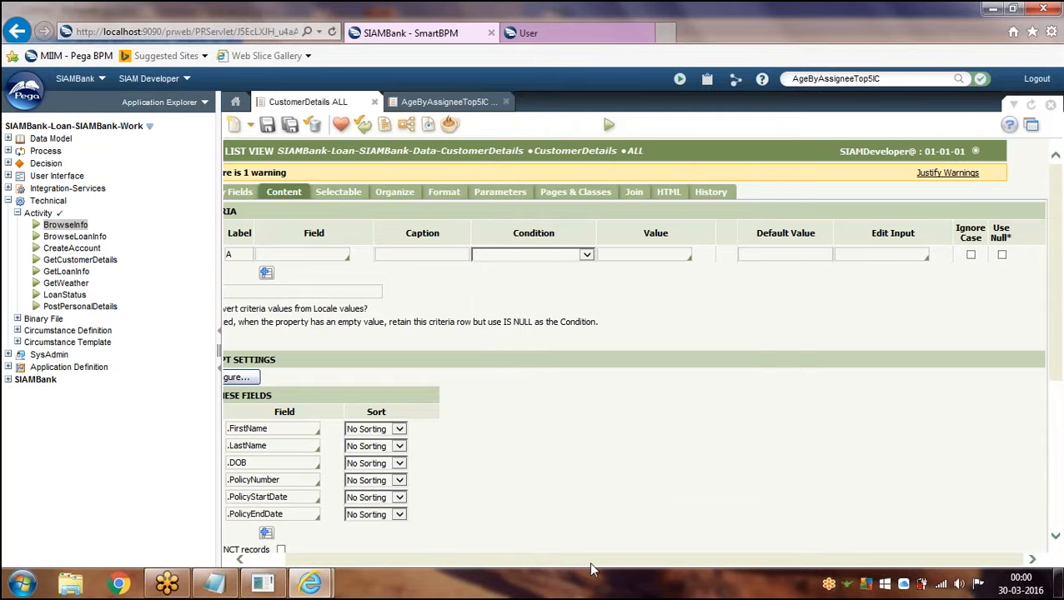
left_click_drag(546, 562, 457, 552)
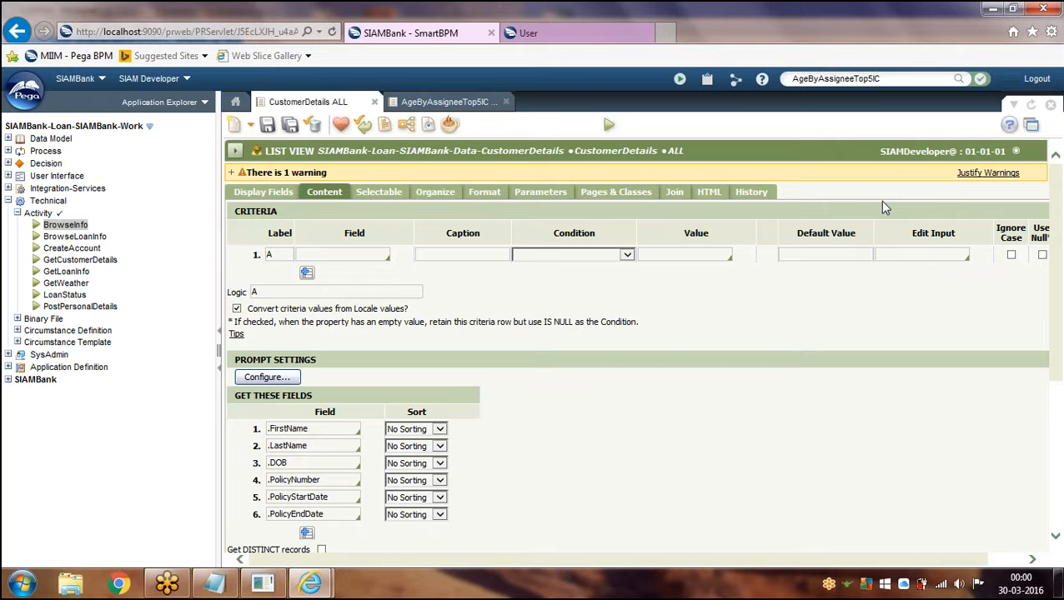
left_click(467, 102)
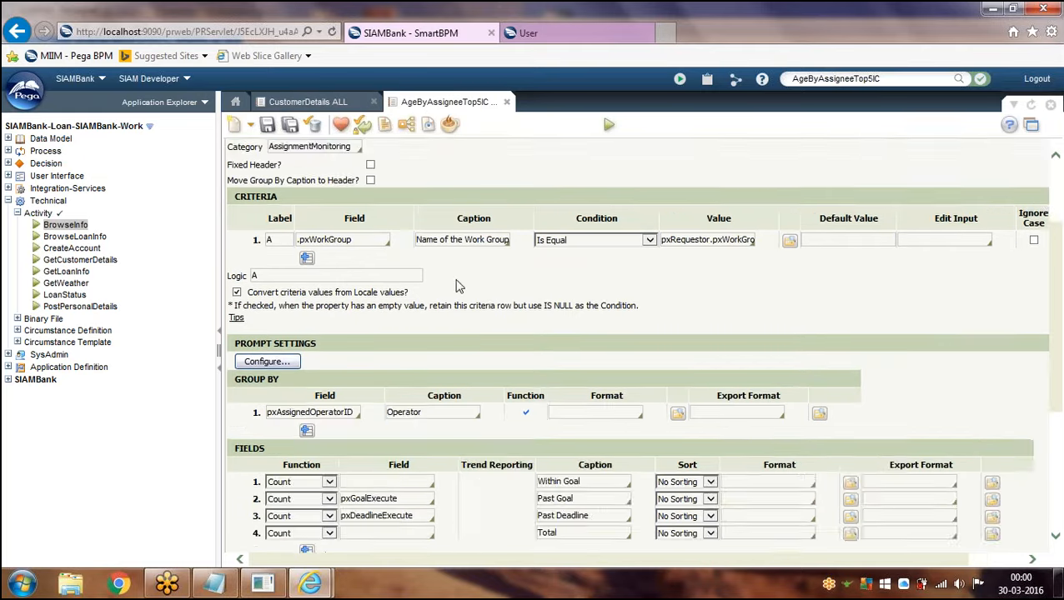
scroll(457, 286, "up", 2)
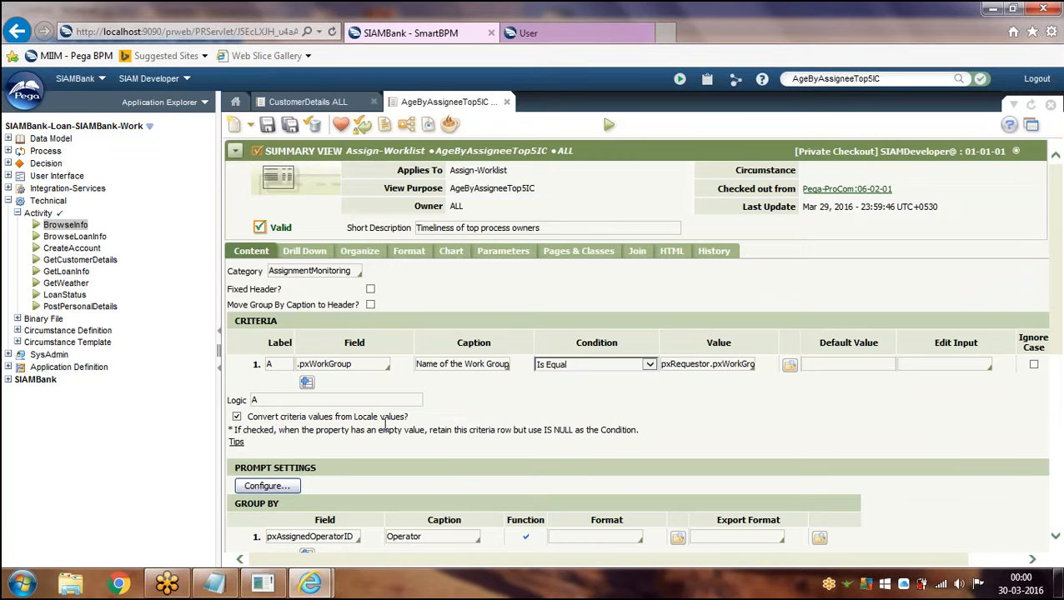
scroll(386, 421, "down", 2)
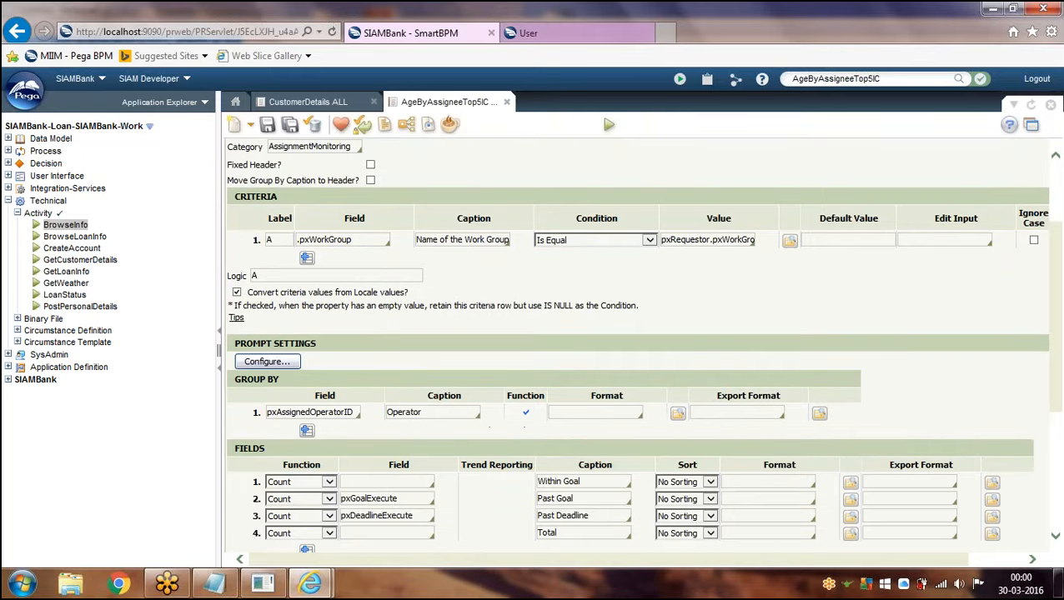
scroll(280, 285, "down", 2)
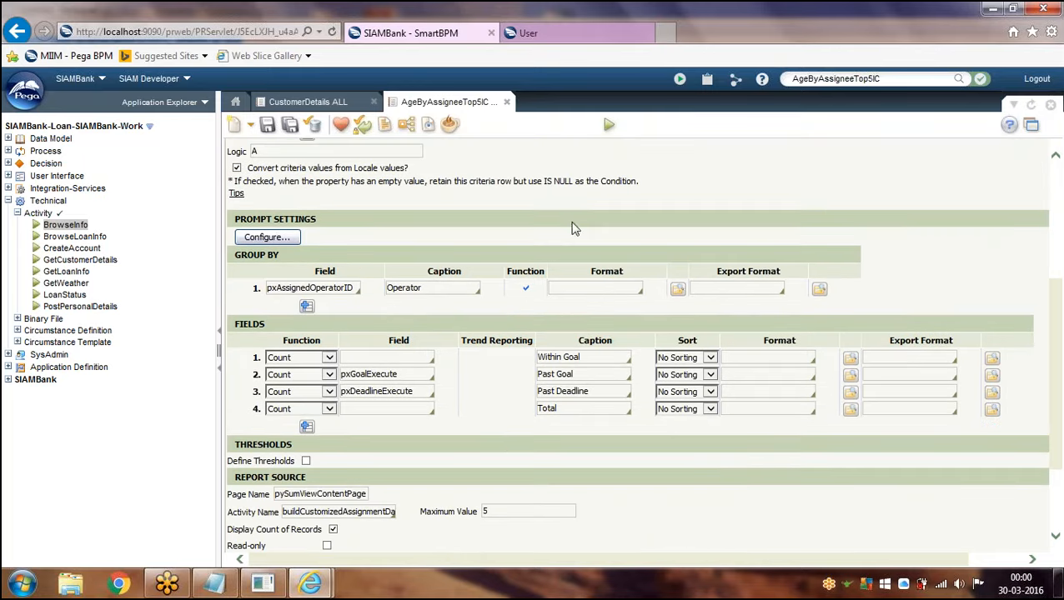
left_click(307, 102)
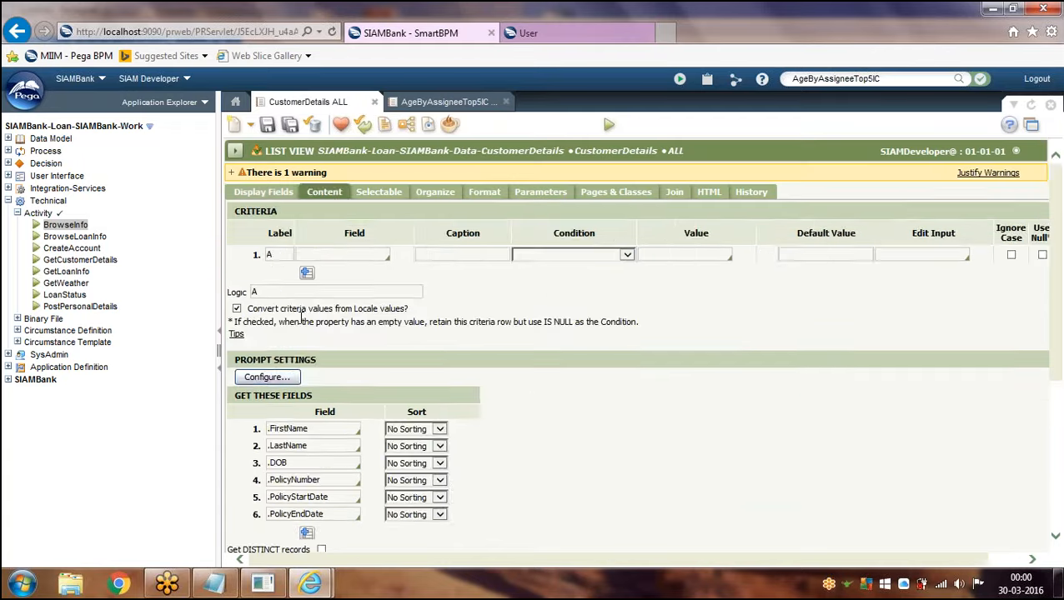
left_click(265, 196)
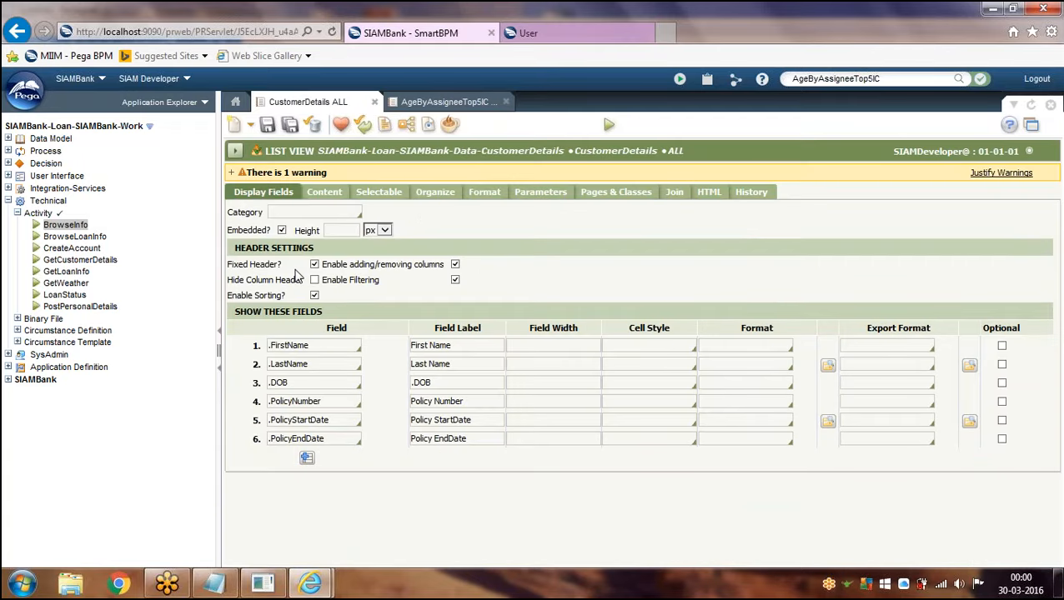
left_click(324, 192)
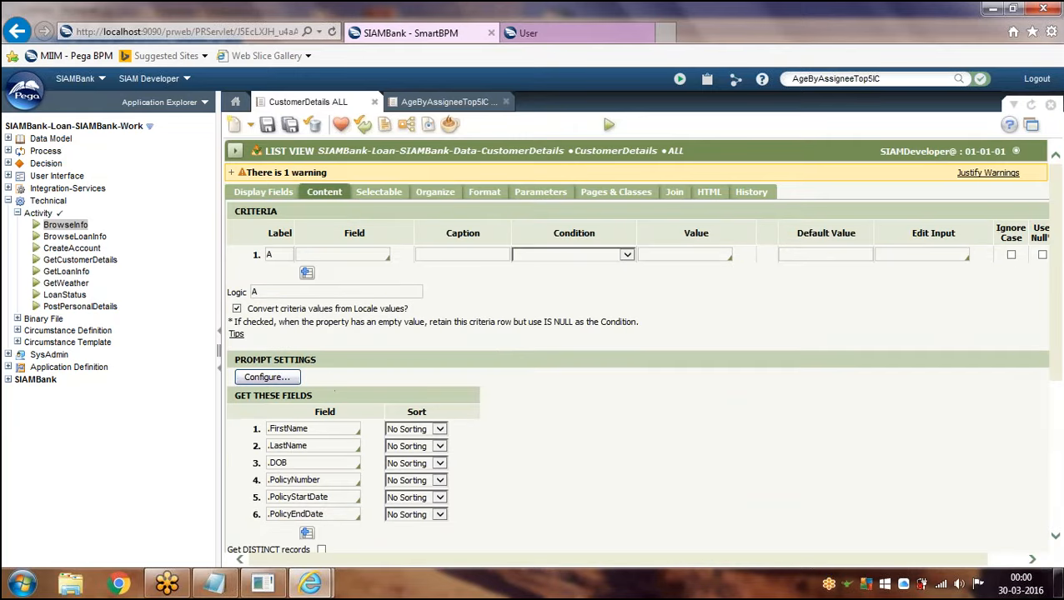
scroll(1017, 359, "down", 3)
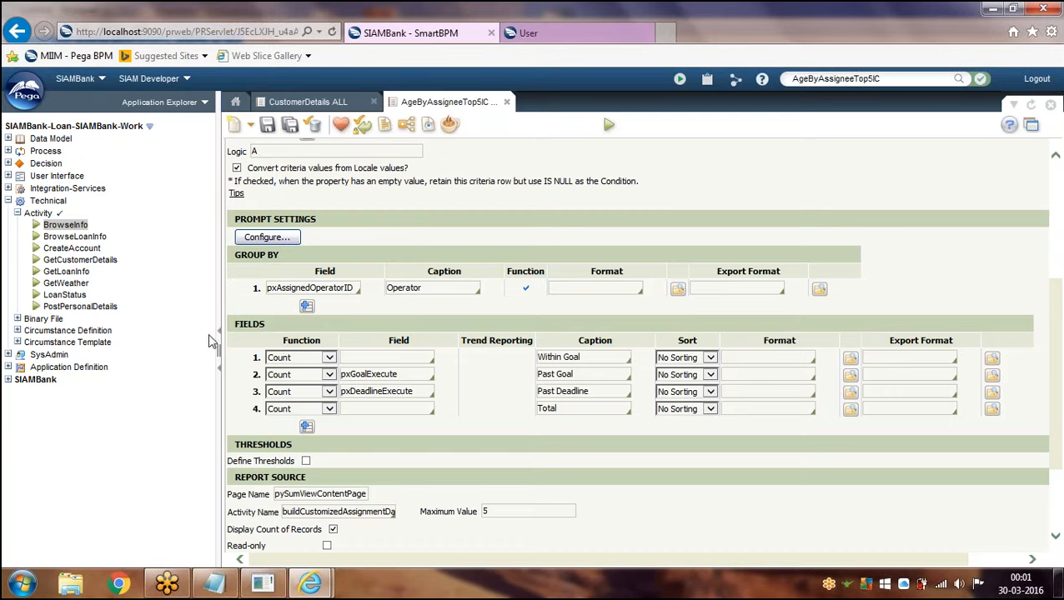
- Examine the summary view's drill-down options and compare its Organize settings with those of the CustomerDetails list view
scroll(288, 446, "up", 5)
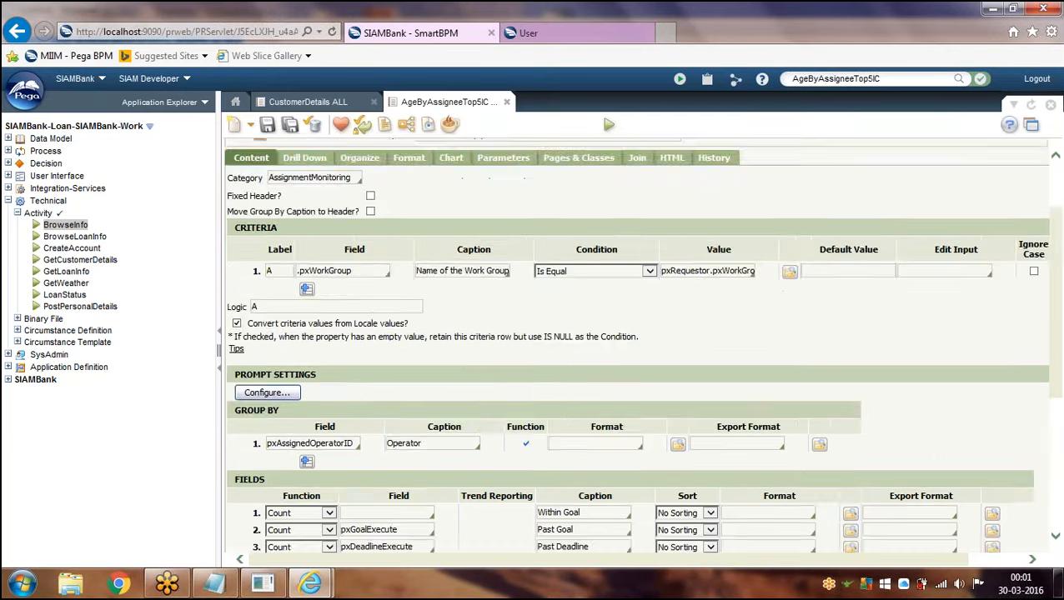
left_click(308, 251)
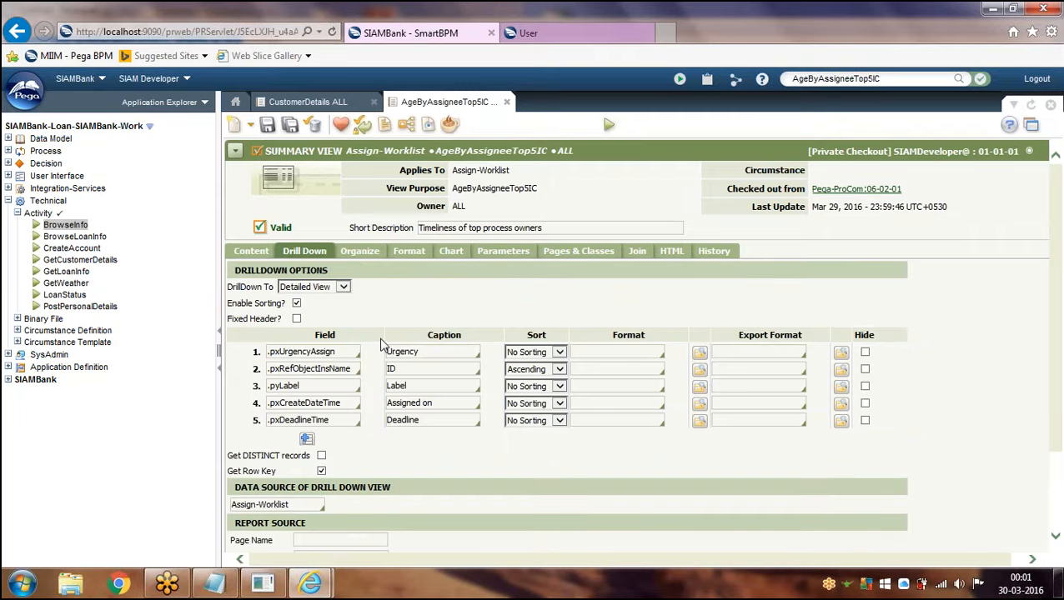
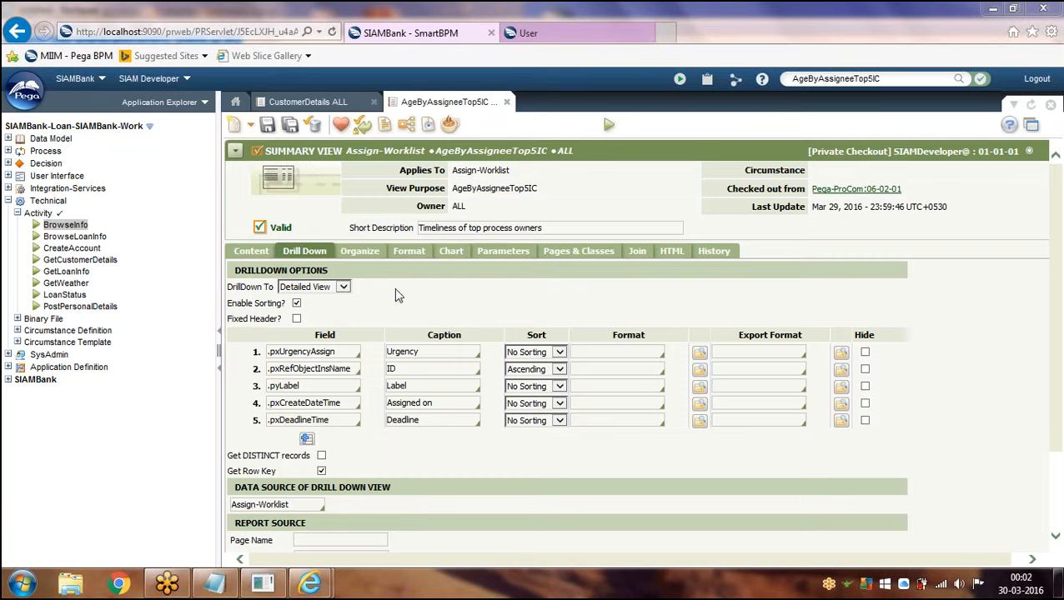
left_click(365, 254)
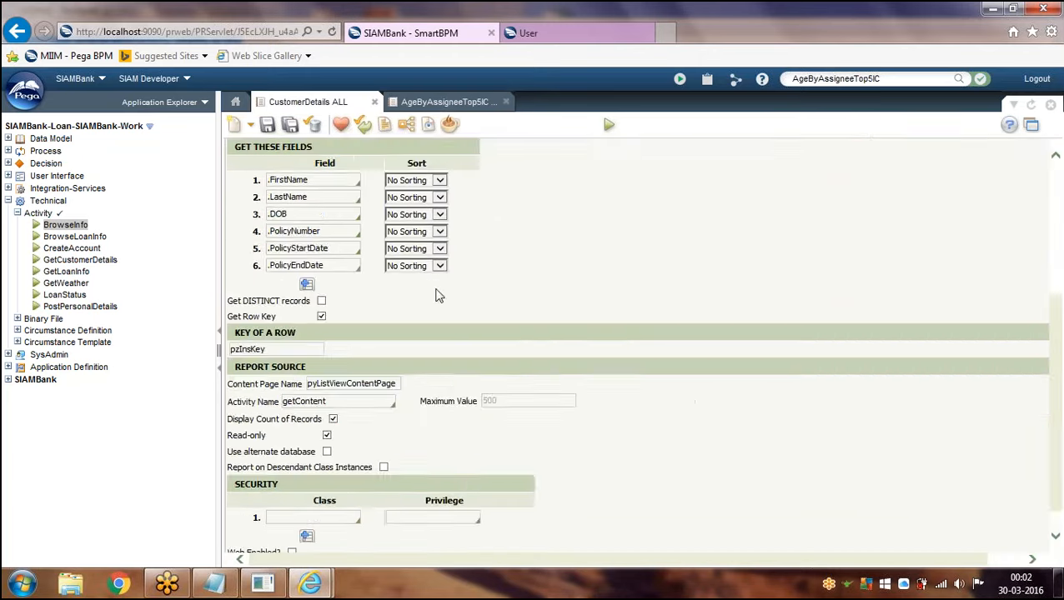
scroll(449, 250, "up", 3)
left_click(439, 194)
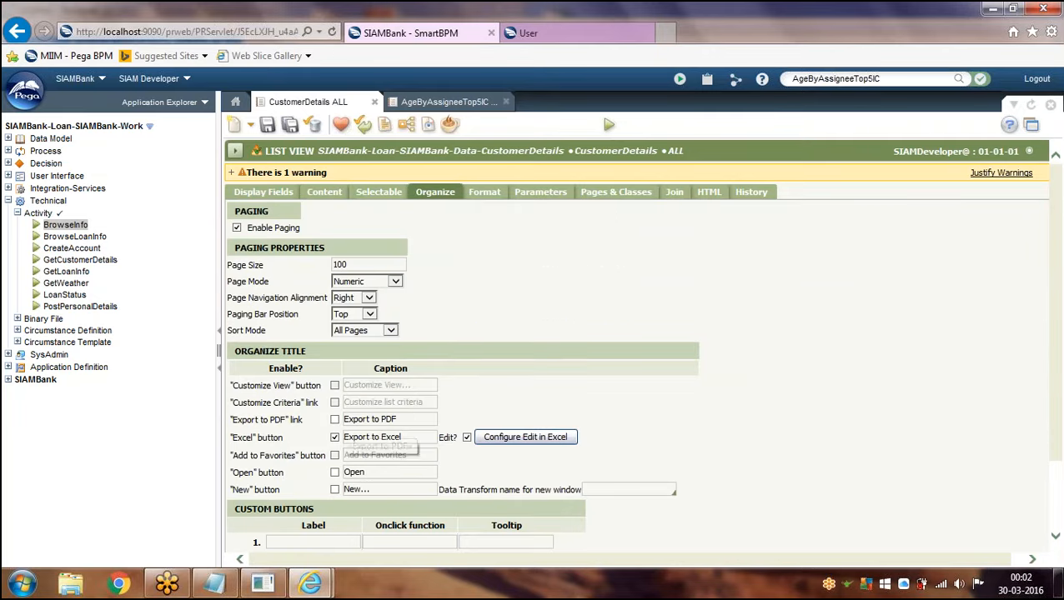
- Review the chart settings of the AgeByAssigneeTop5IC summary view, switching its optional chart off and back on
left_click(450, 101)
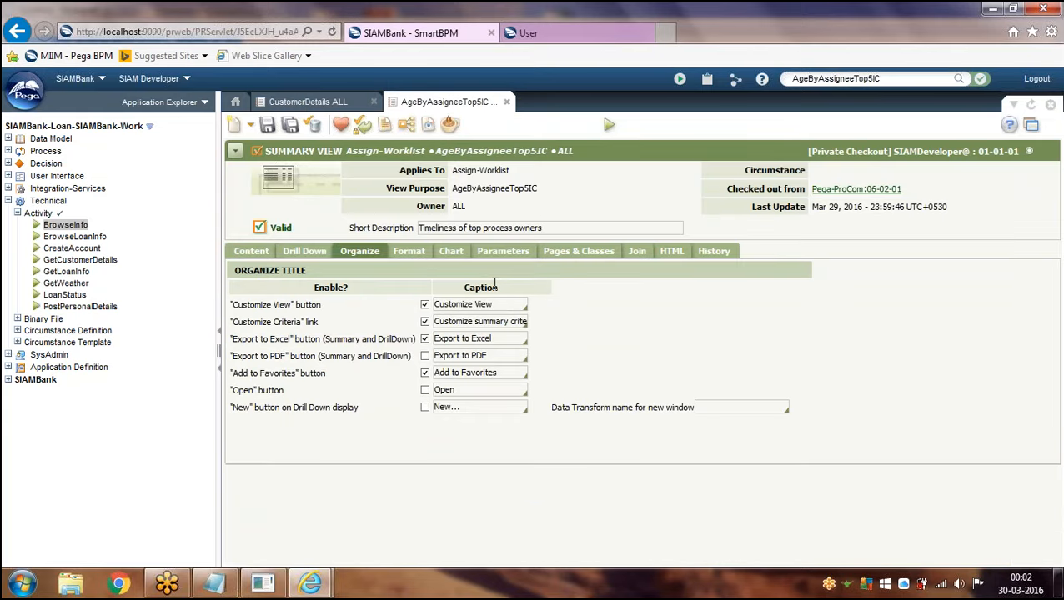
left_click(451, 251)
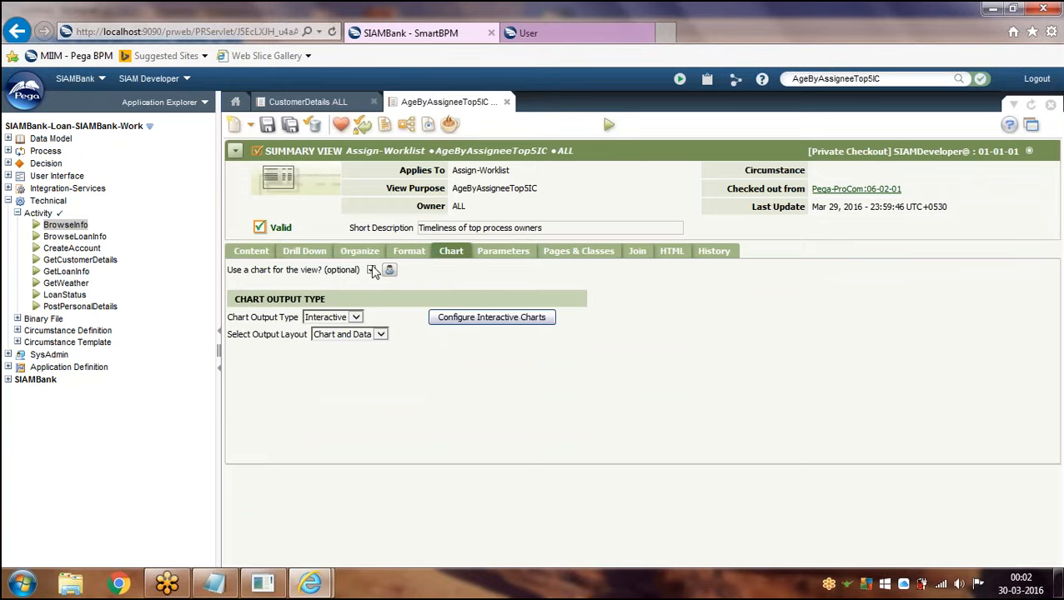
left_click(500, 320)
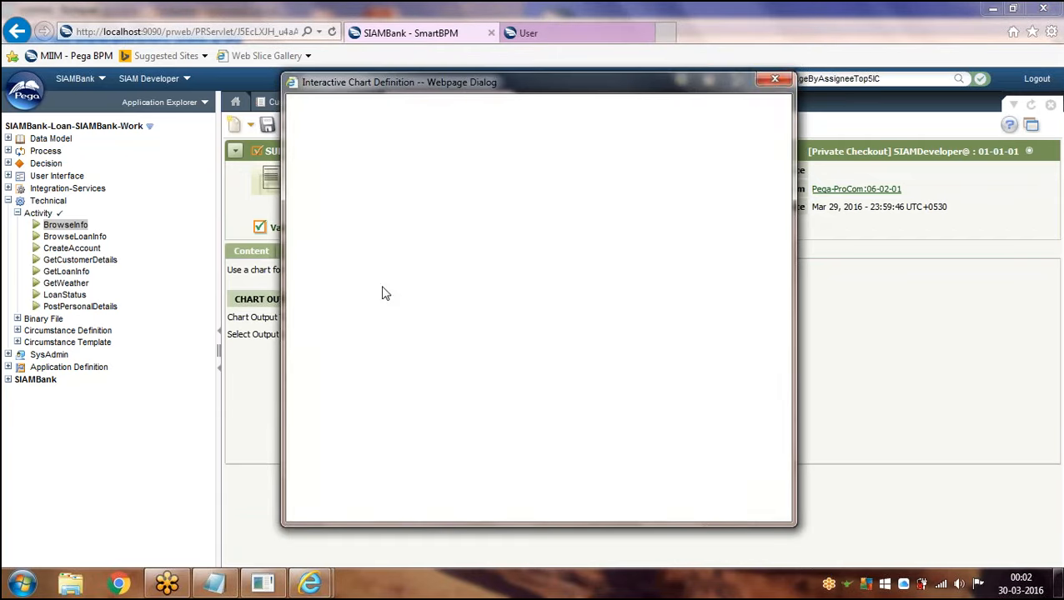
left_click(774, 79)
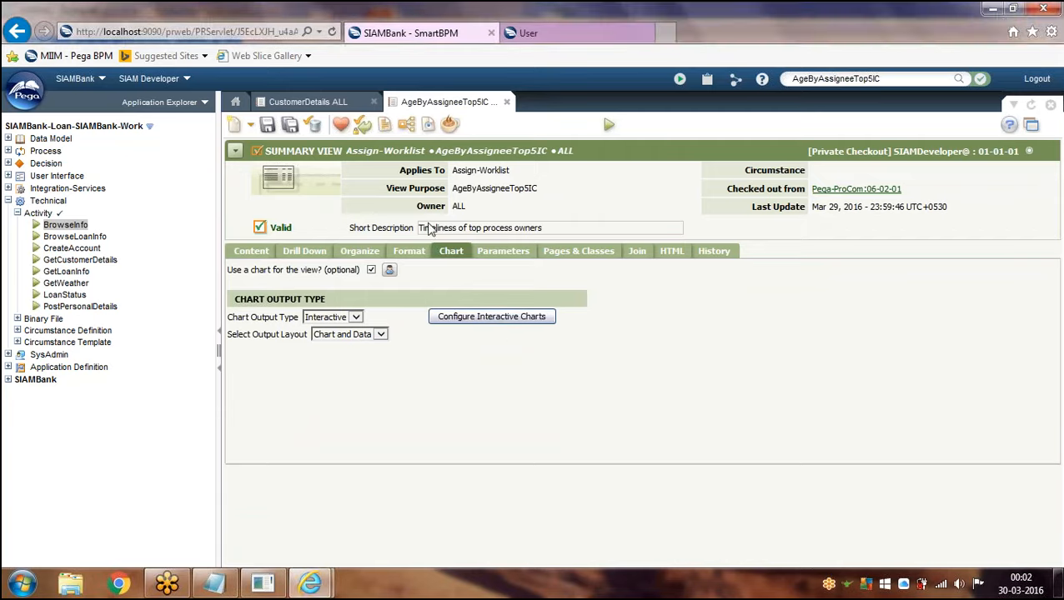
left_click(371, 270)
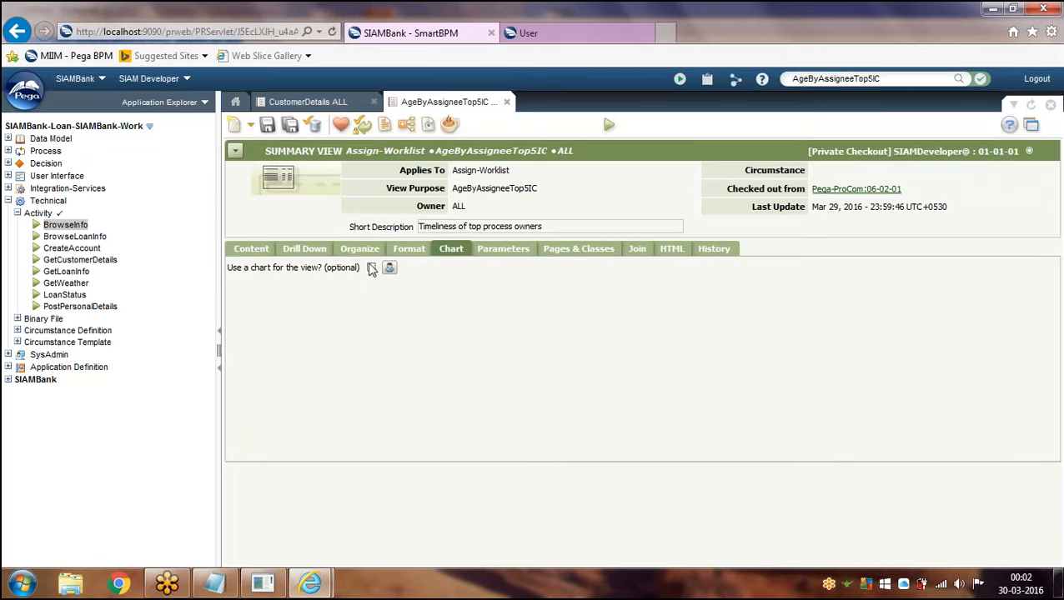
left_click(372, 268)
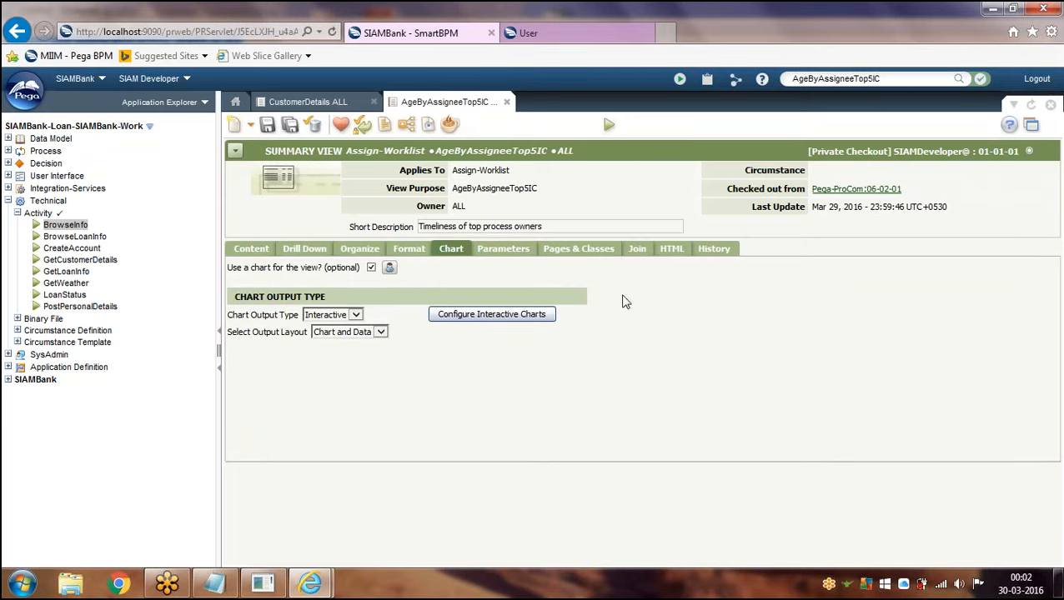
- Open the interactive chart definition and compare the variants of the pie, bar, column, area, line, gauge and bubble chart types
left_click(500, 315)
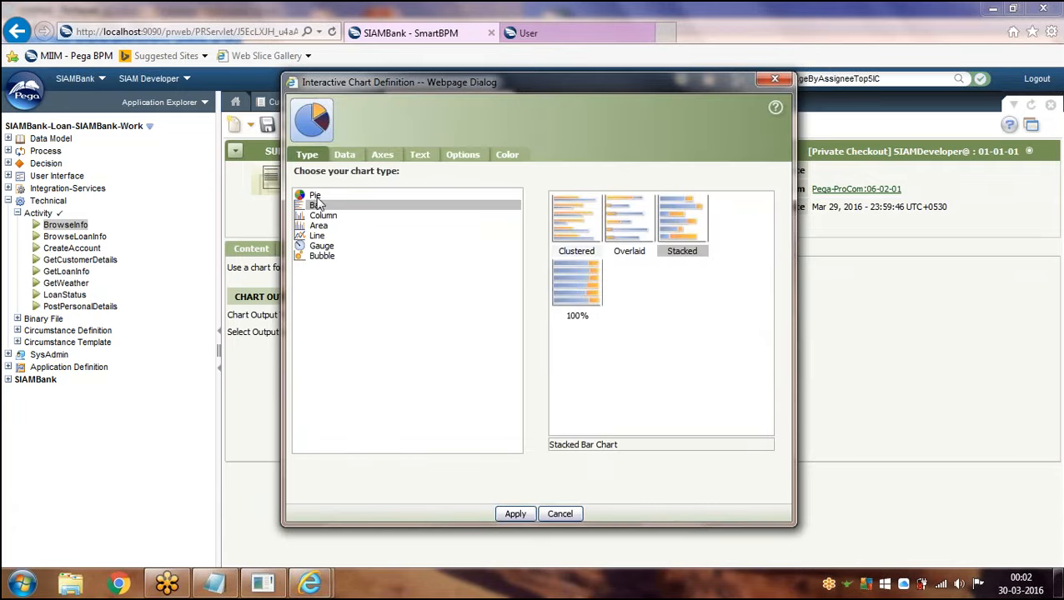
left_click(324, 246)
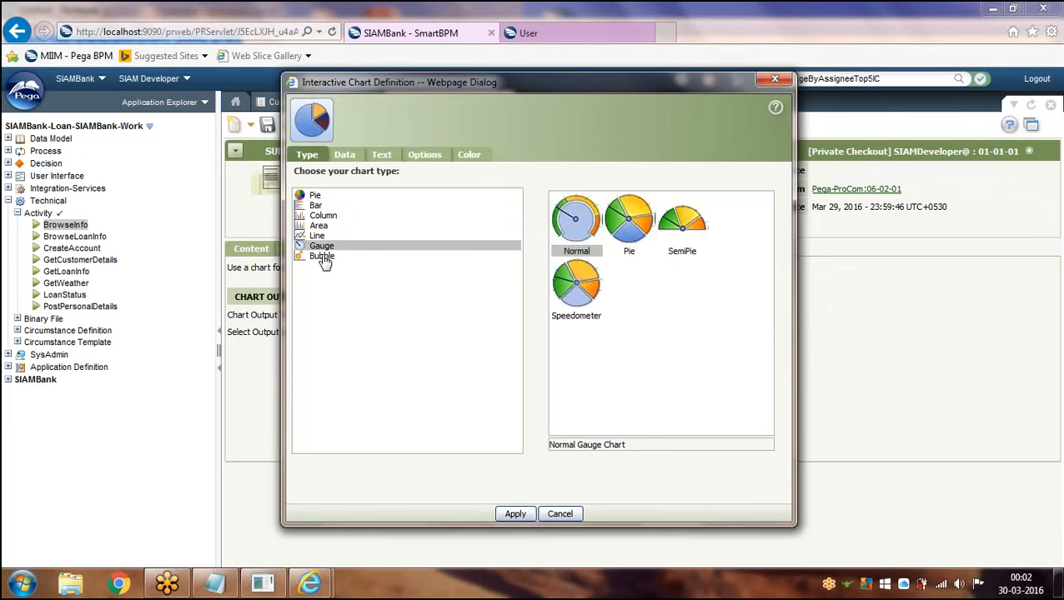
left_click(359, 257)
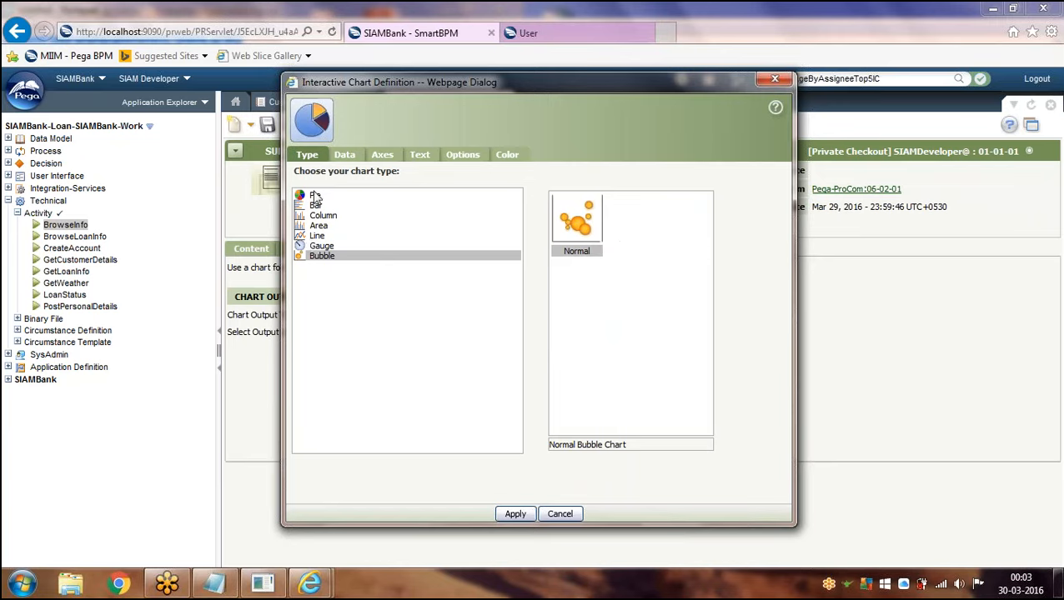
left_click(322, 246)
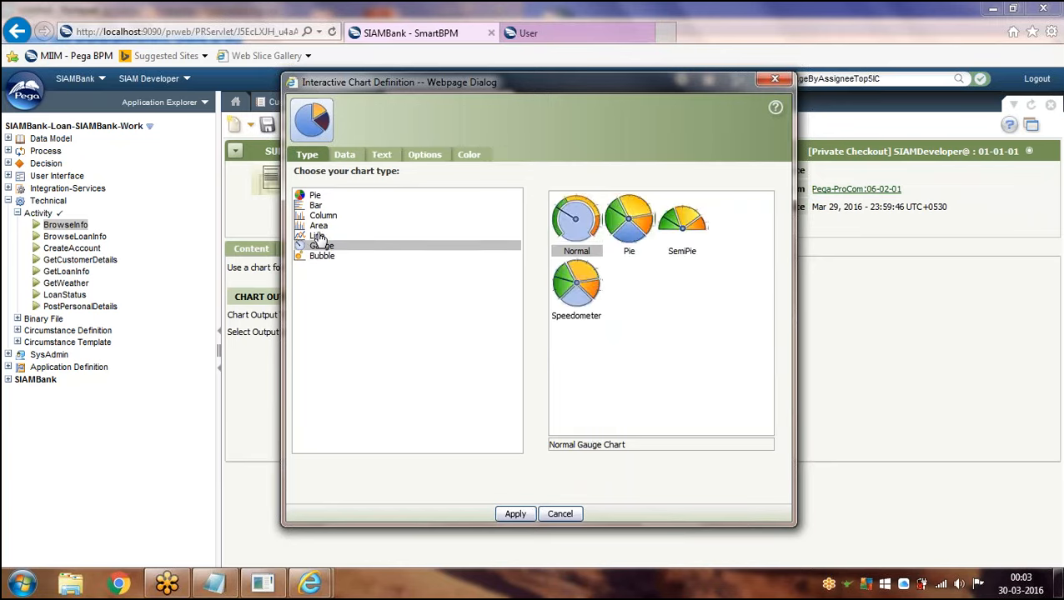
left_click(318, 235)
left_click(323, 225)
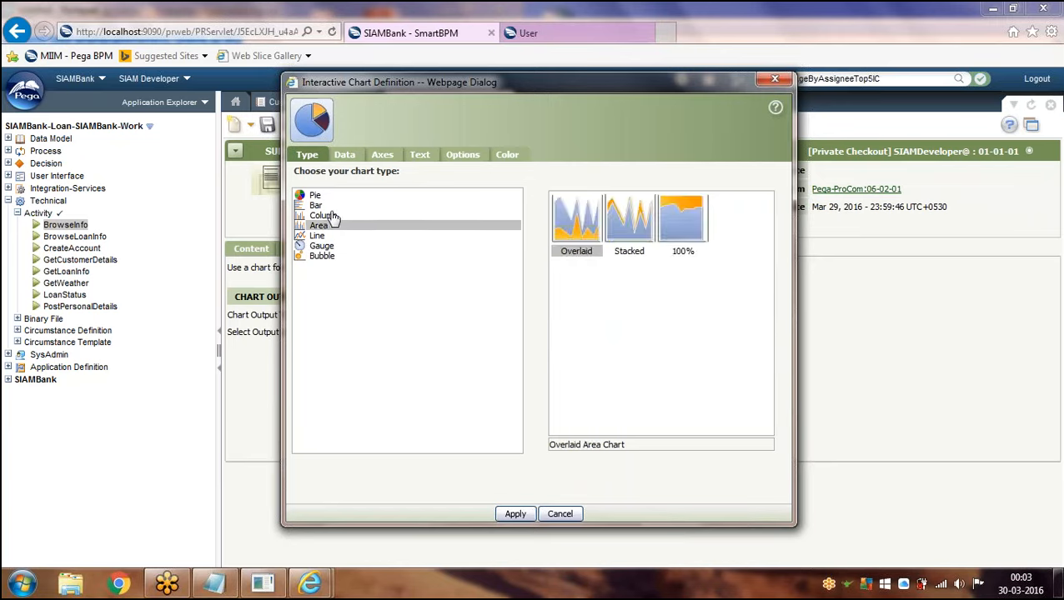
left_click(325, 216)
left_click(317, 206)
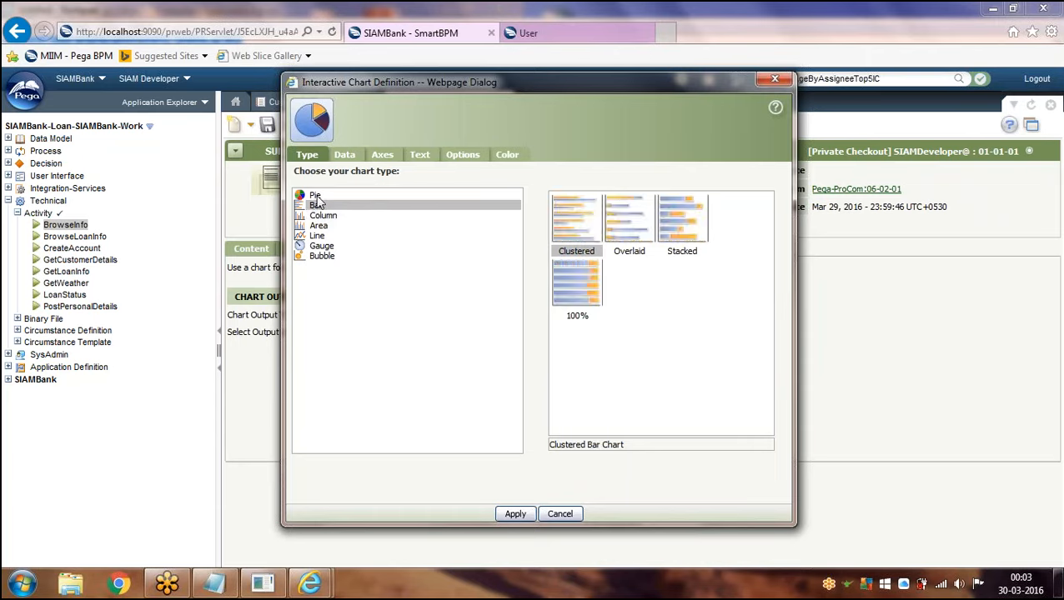
left_click(315, 197)
left_click(325, 216)
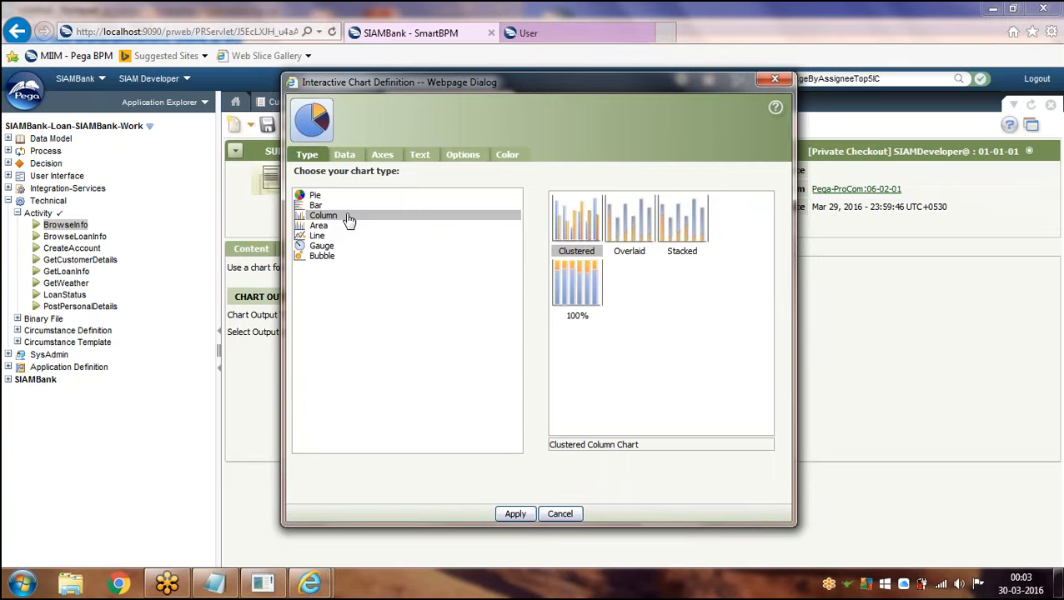
left_click(327, 207)
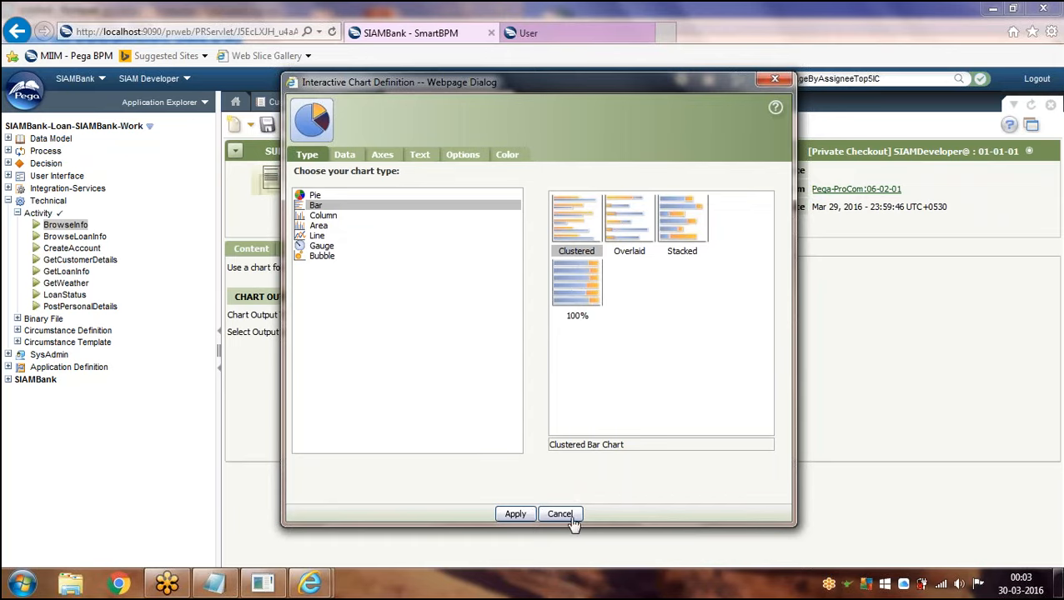
- Examine the interactive chart's data fields, axis settings and text settings, including the available title font styles
left_click(345, 155)
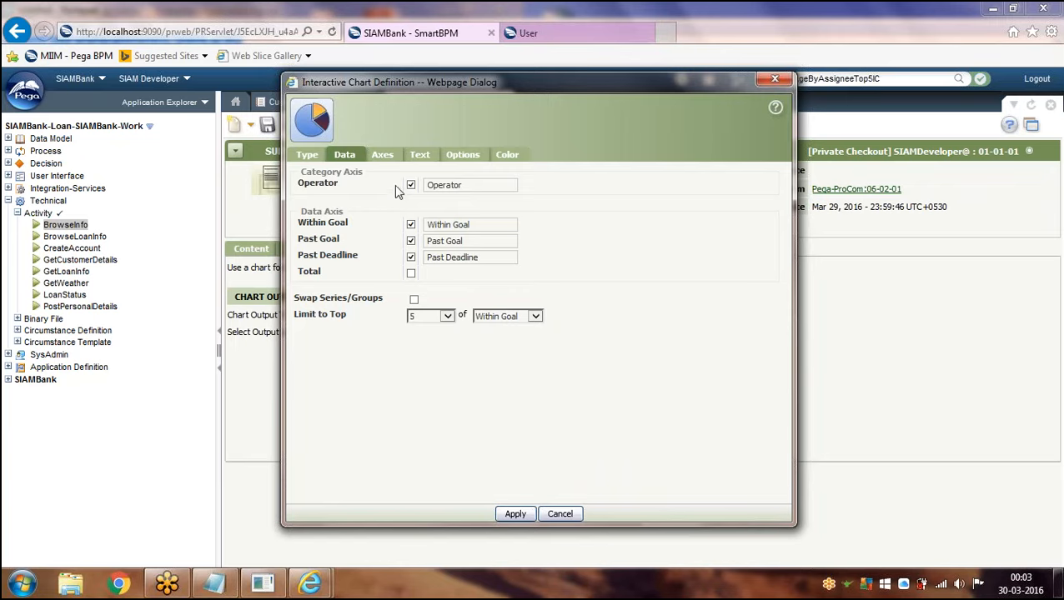
left_click(384, 156)
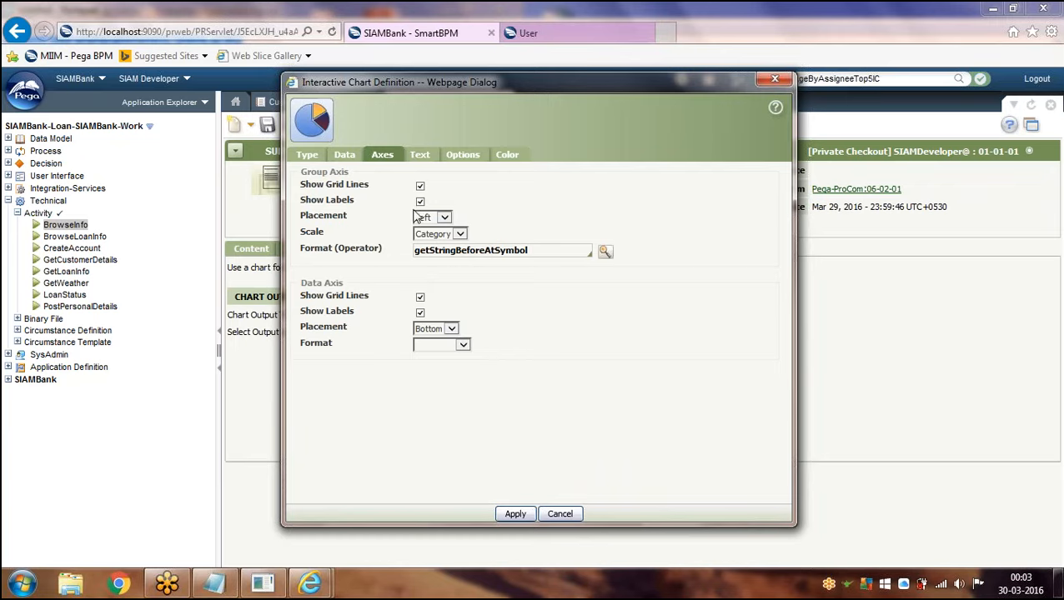
left_click(419, 155)
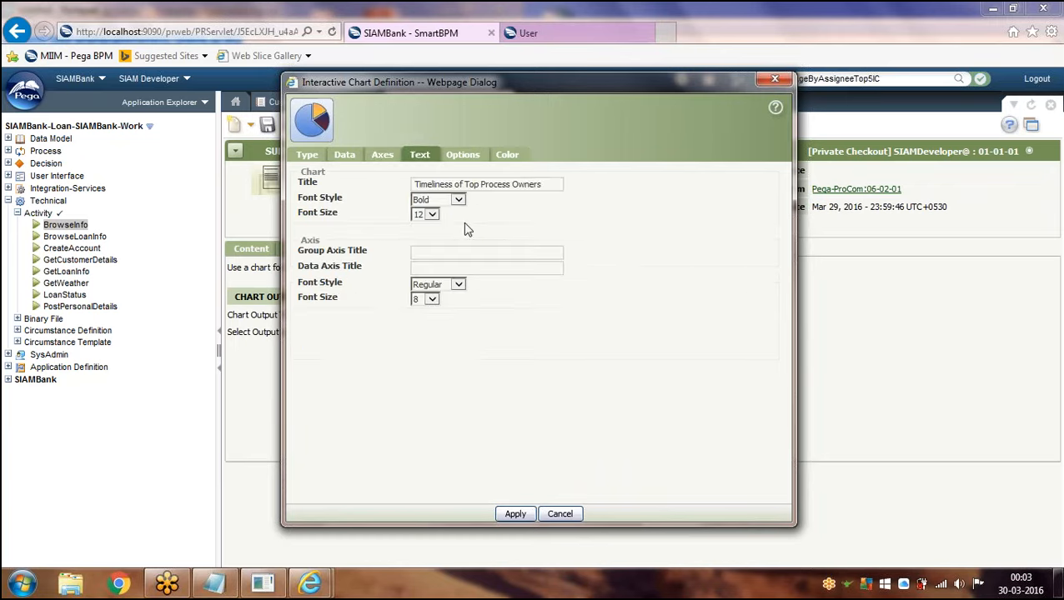
left_click(435, 201)
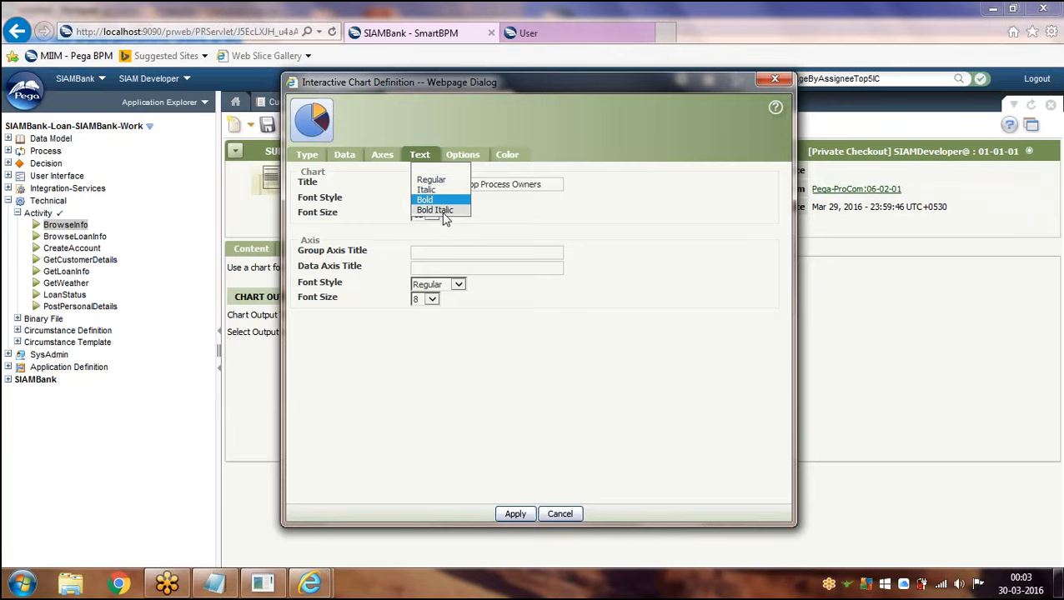
left_click(551, 217)
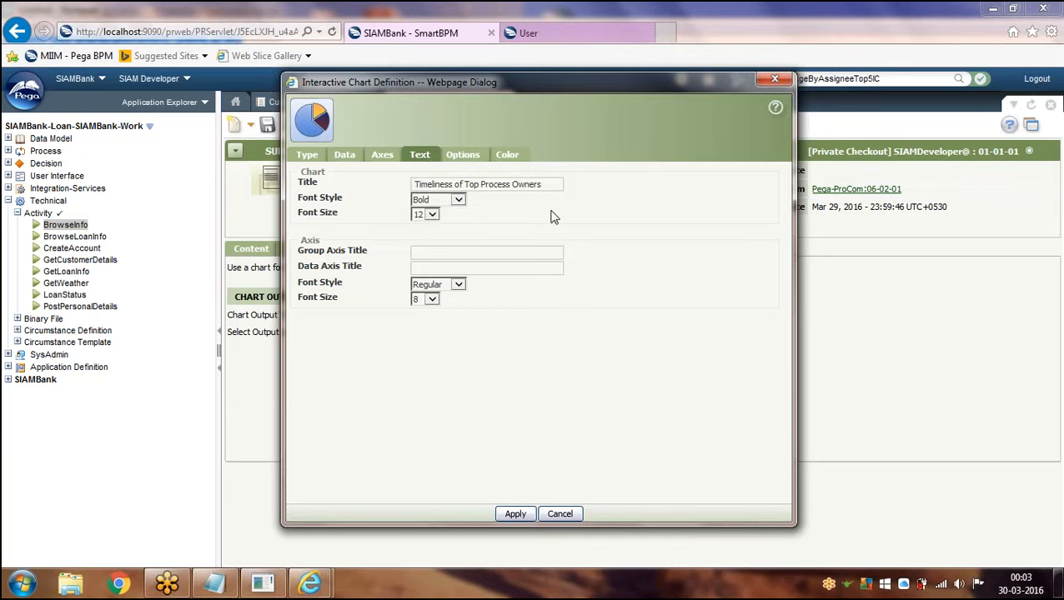
- Review the chart's display options, trying the Custom chart size before restoring Large
left_click(481, 164)
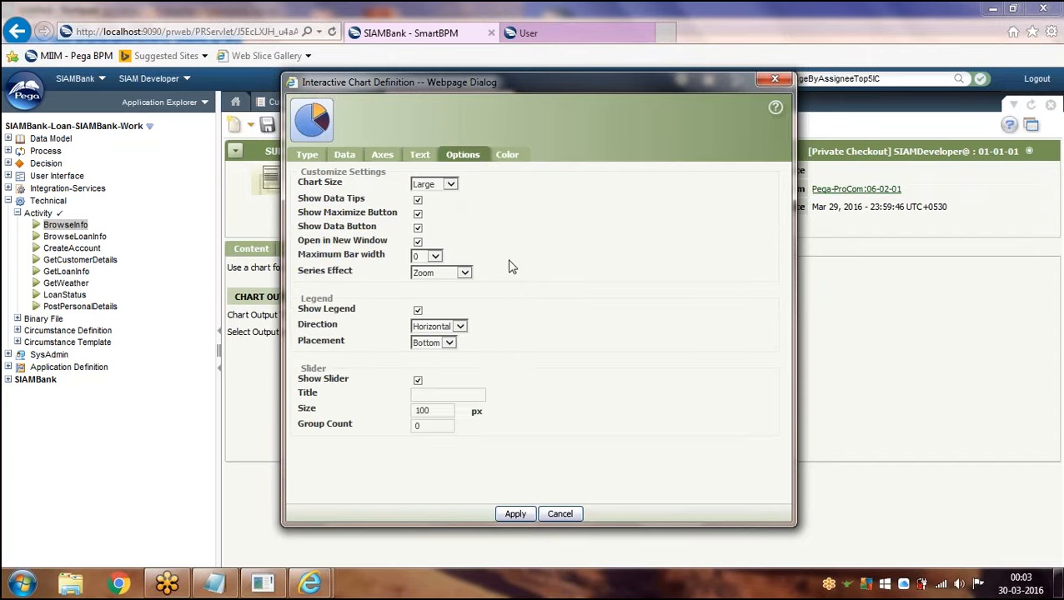
left_click(440, 184)
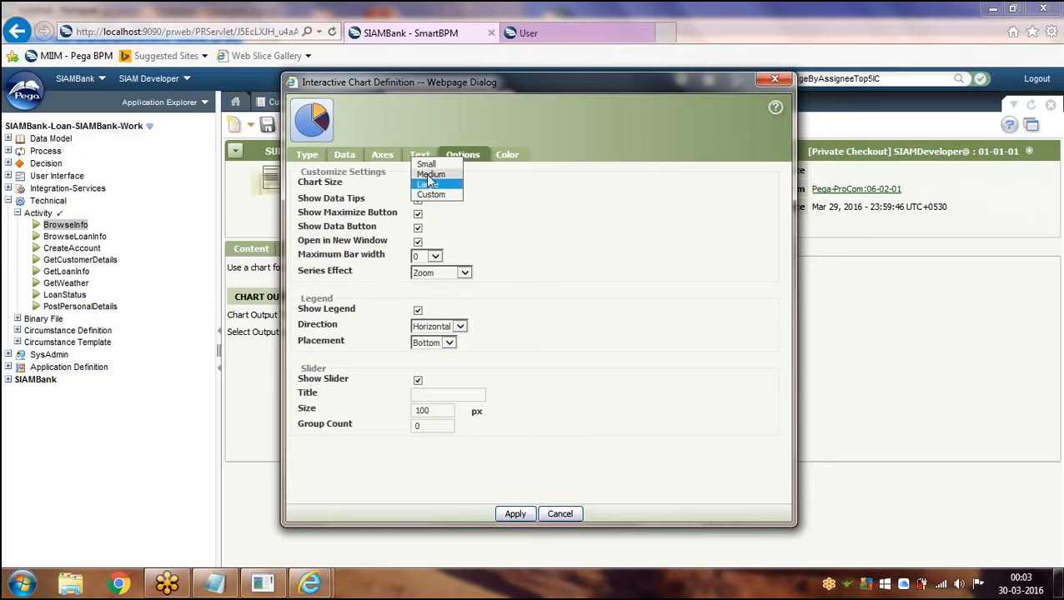
left_click(544, 208)
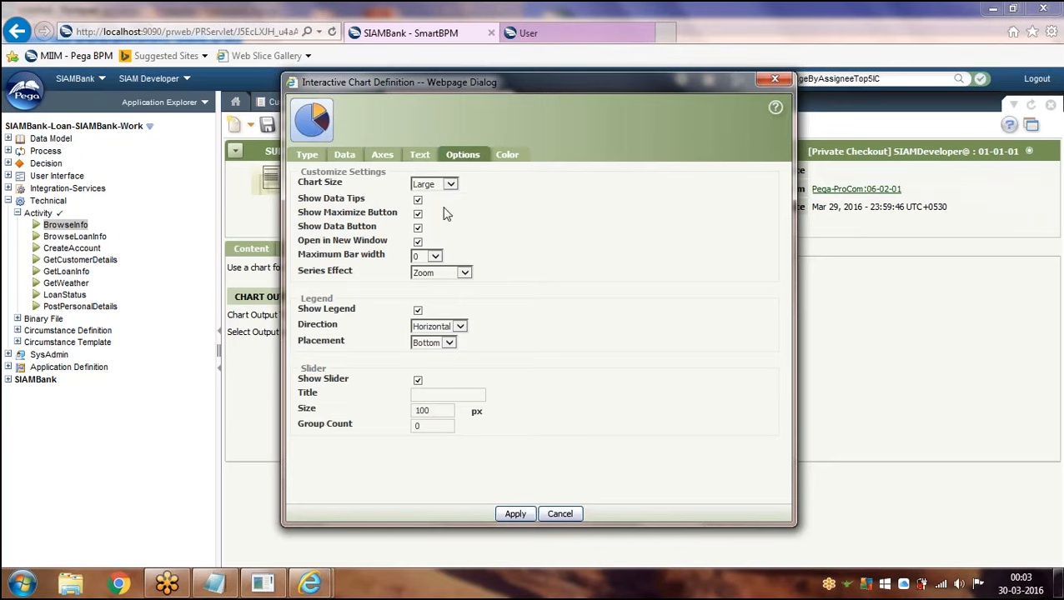
left_click(434, 186)
left_click(431, 195)
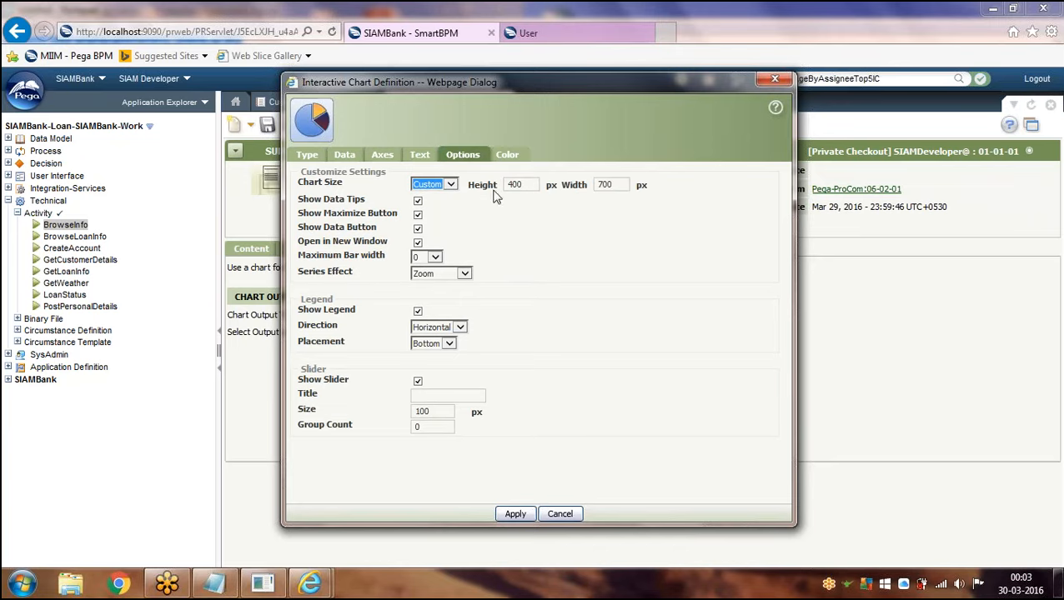
left_click(527, 185)
left_click(450, 185)
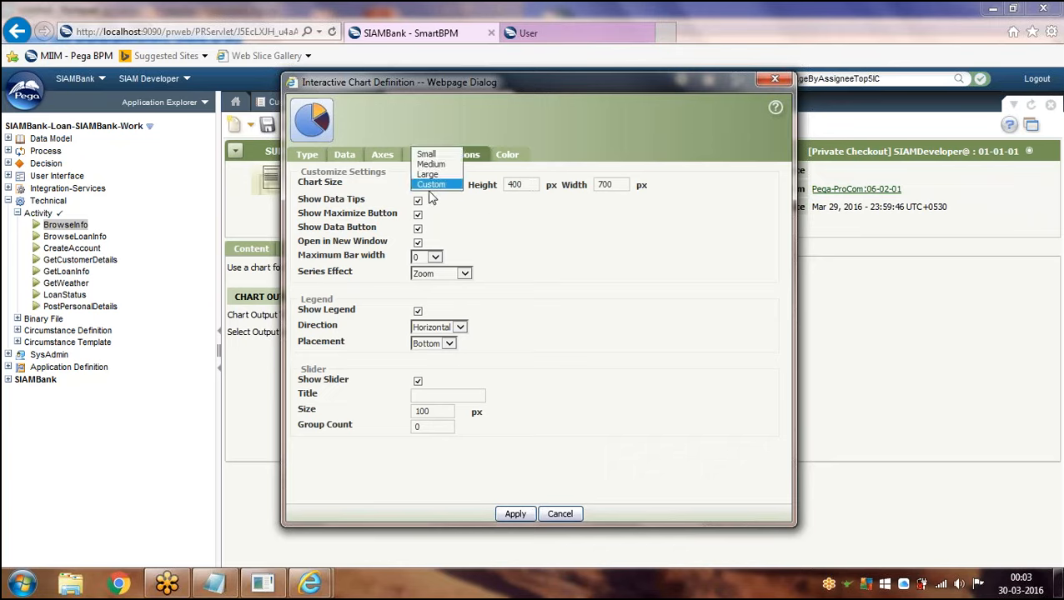
left_click(429, 174)
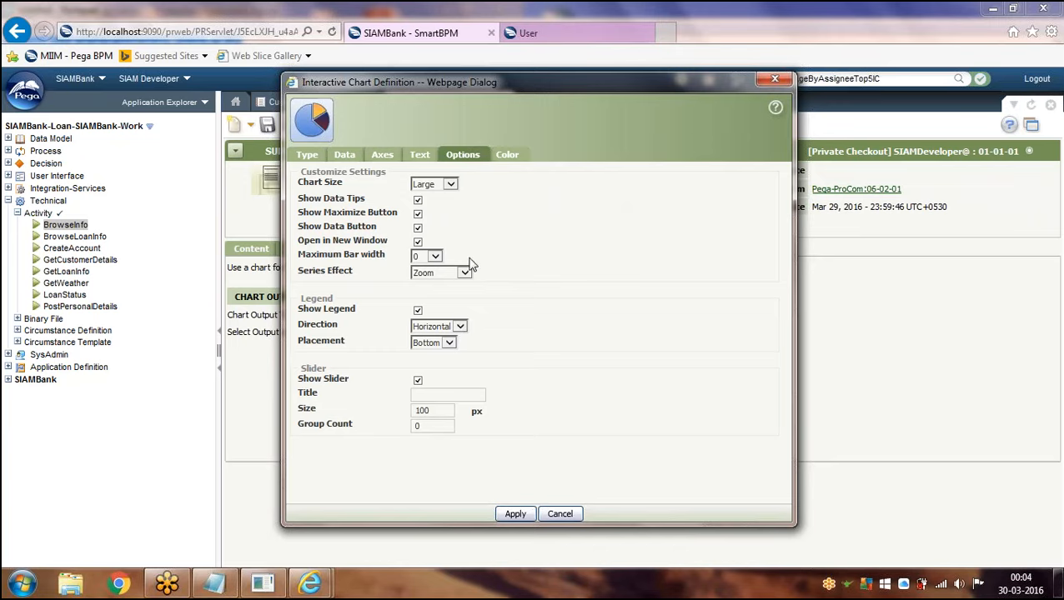
- Check the chart's background, foreground and conditional color settings, and close the chart definition without applying anything
left_click(507, 155)
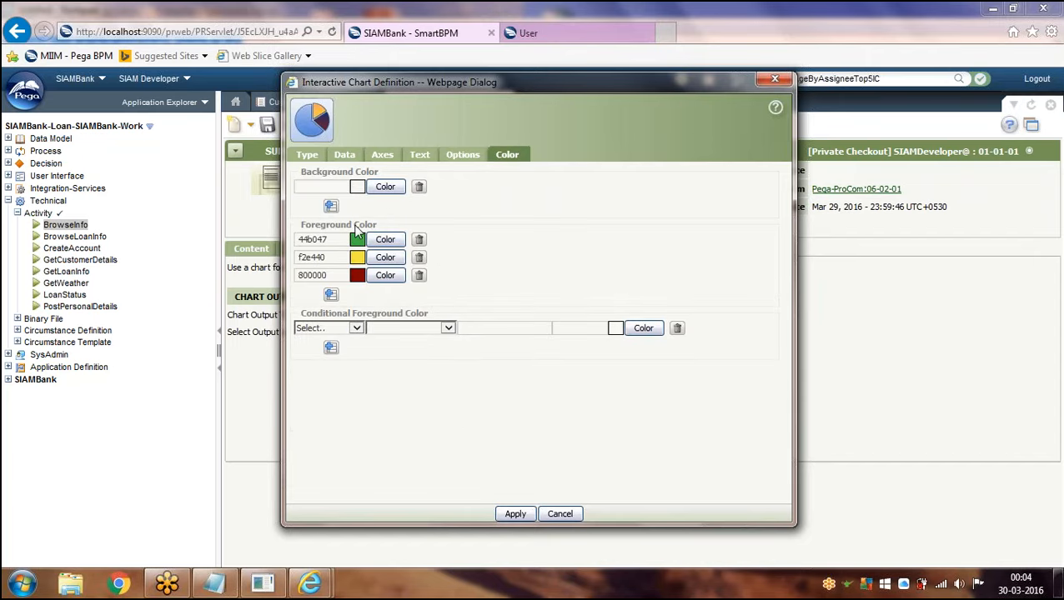
left_click(306, 155)
left_click(559, 515)
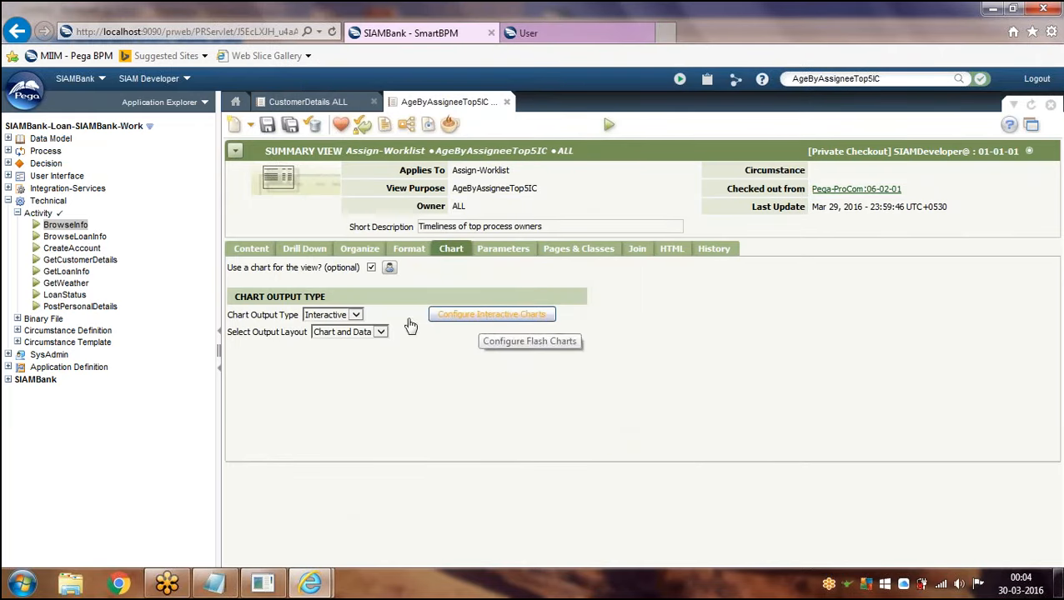
- Examine the available chart output types and output layouts without changing the selections
left_click(354, 315)
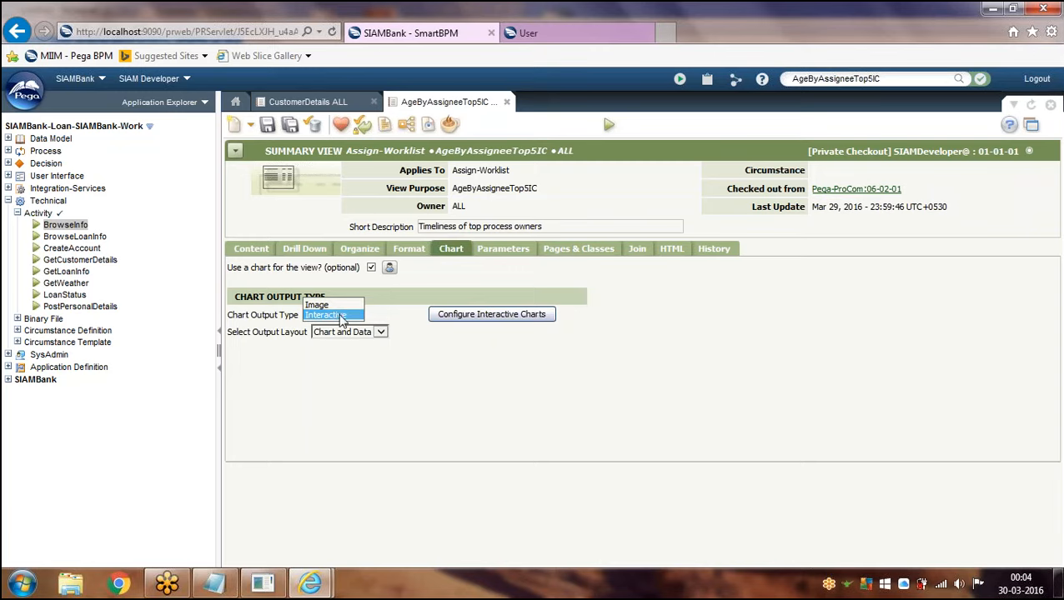
left_click(391, 364)
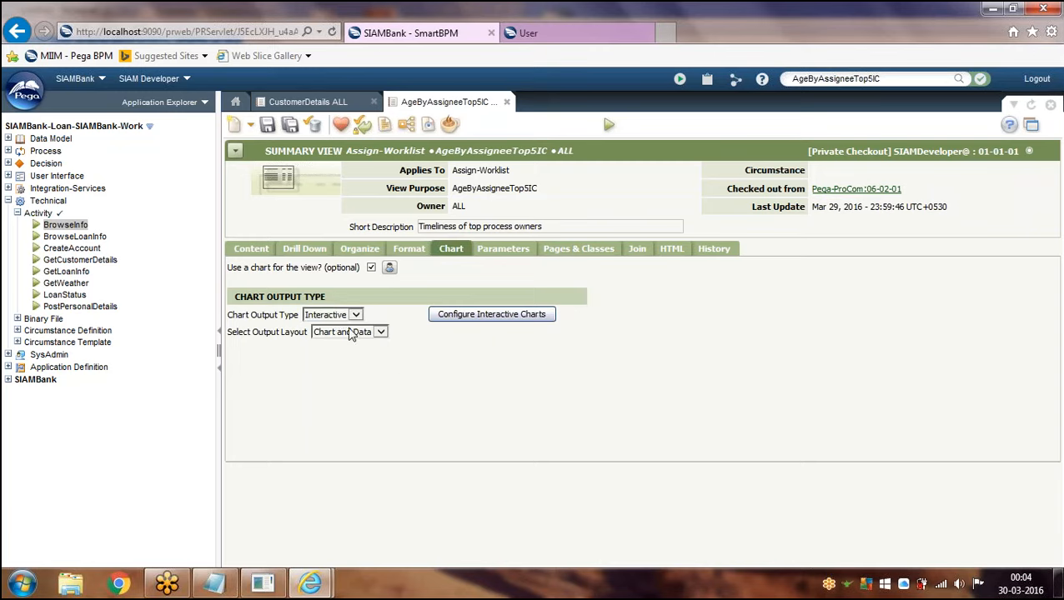
left_click(351, 332)
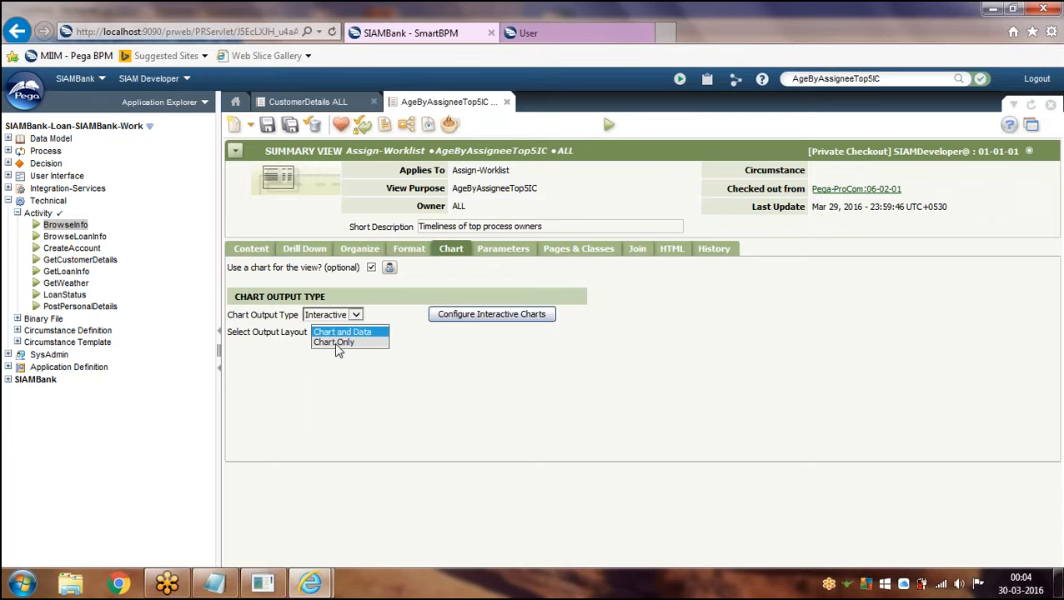
left_click(381, 430)
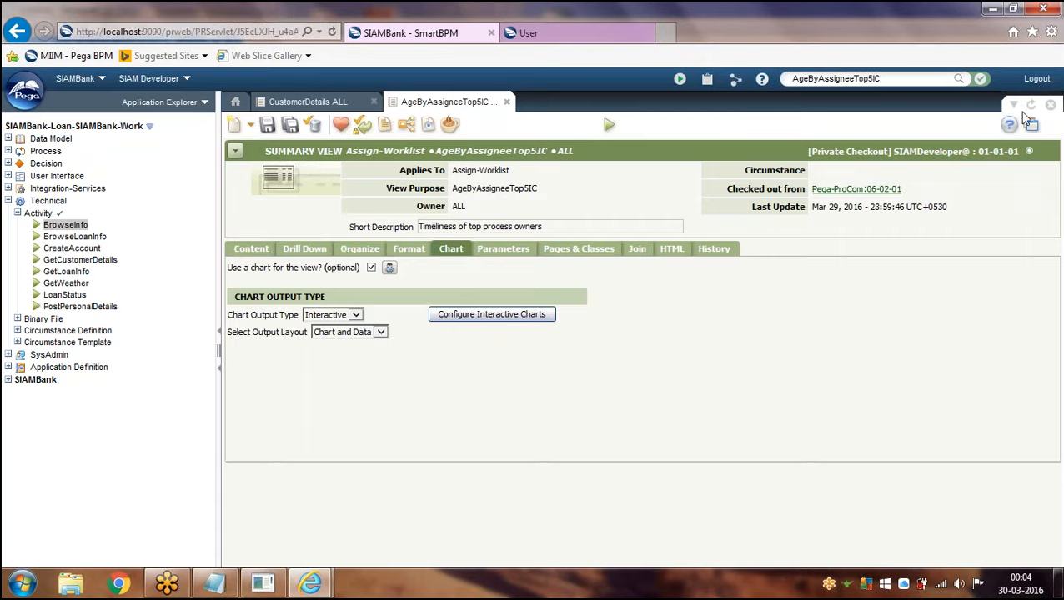
- Run the summary view, maximize its report window and inspect the goal and deadline data tips on the chart's bars
left_click(567, 366)
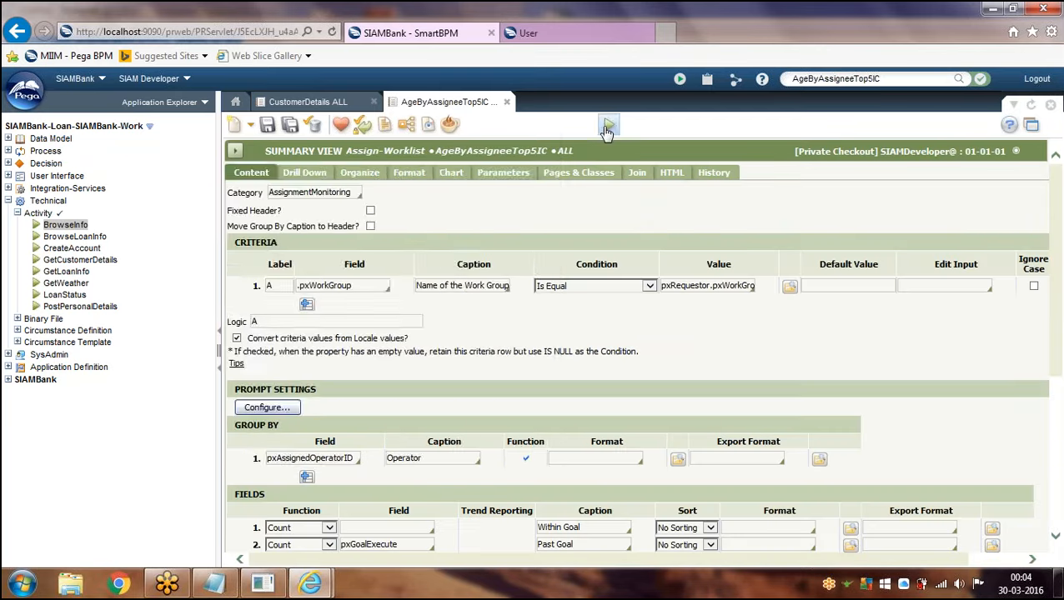
left_click(608, 124)
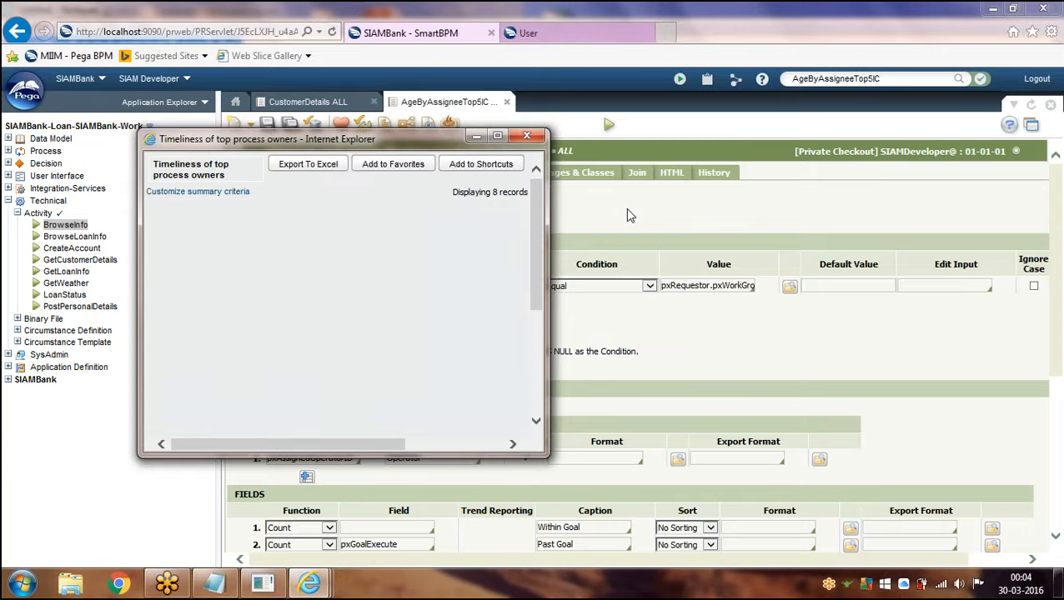
left_click(497, 135)
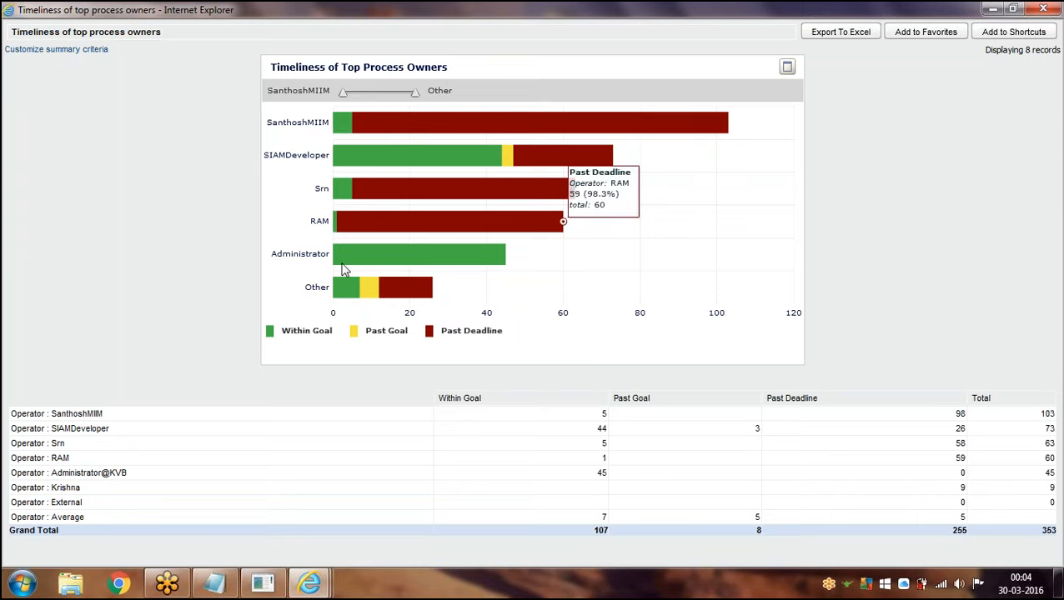
mouse_move(345, 291)
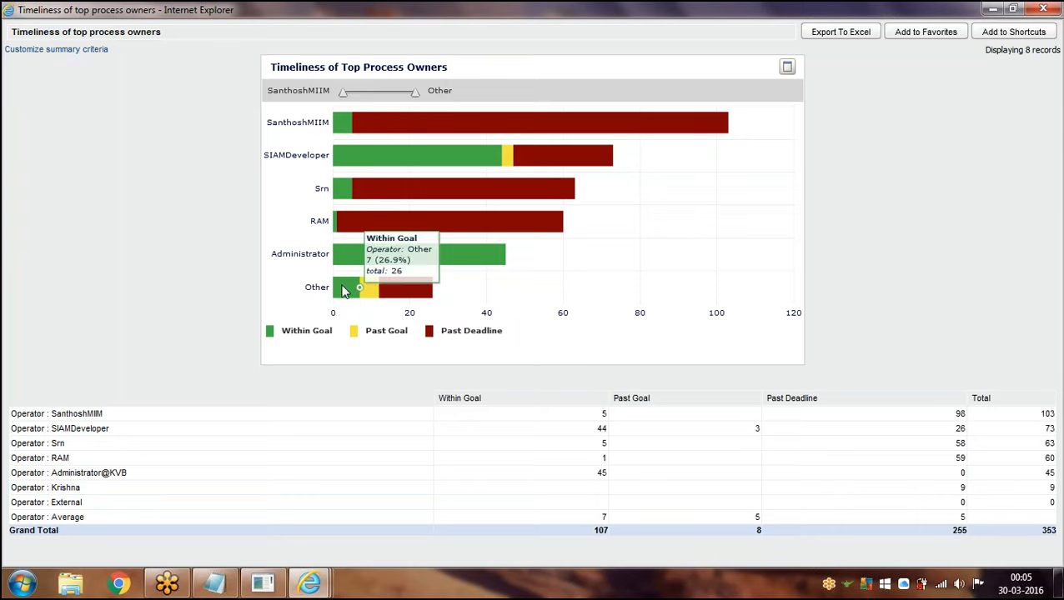
mouse_move(337, 159)
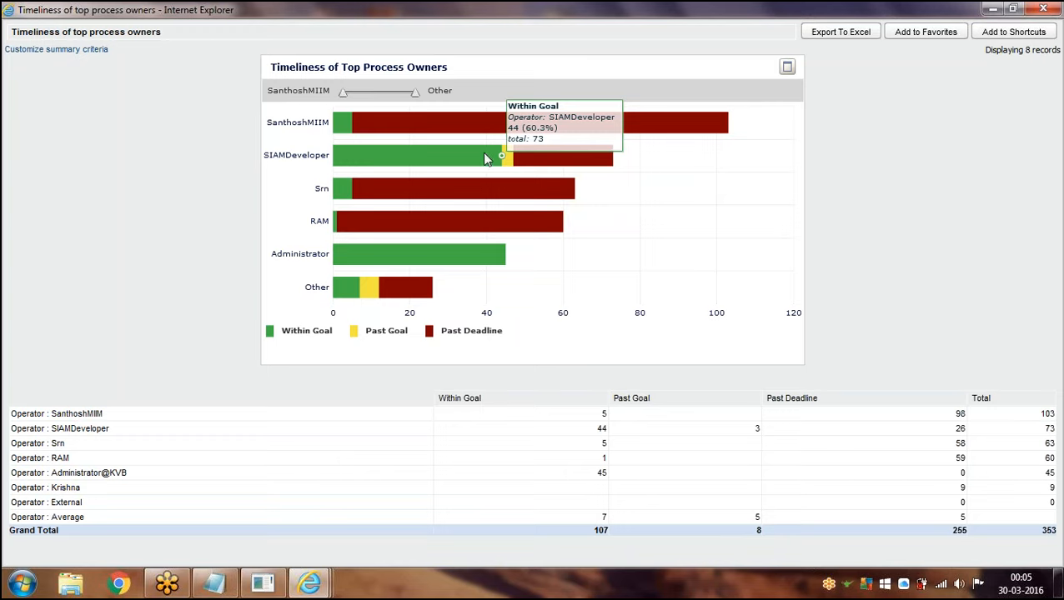
- Examine the operator breakdown in the timeliness report, drill down to the first operator's assignments, and close the report window
mouse_move(506, 159)
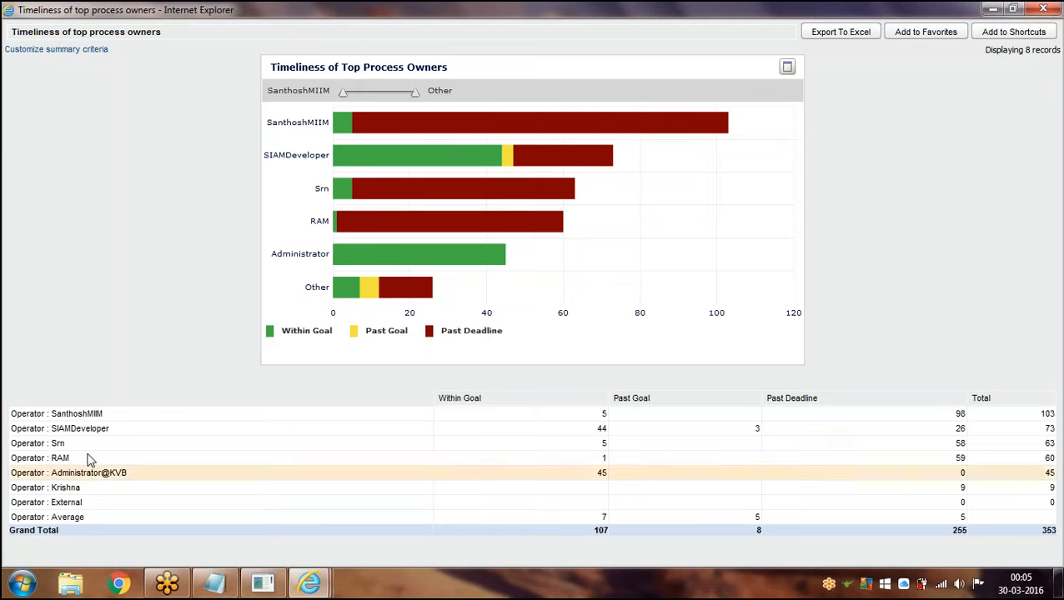
left_click(93, 415)
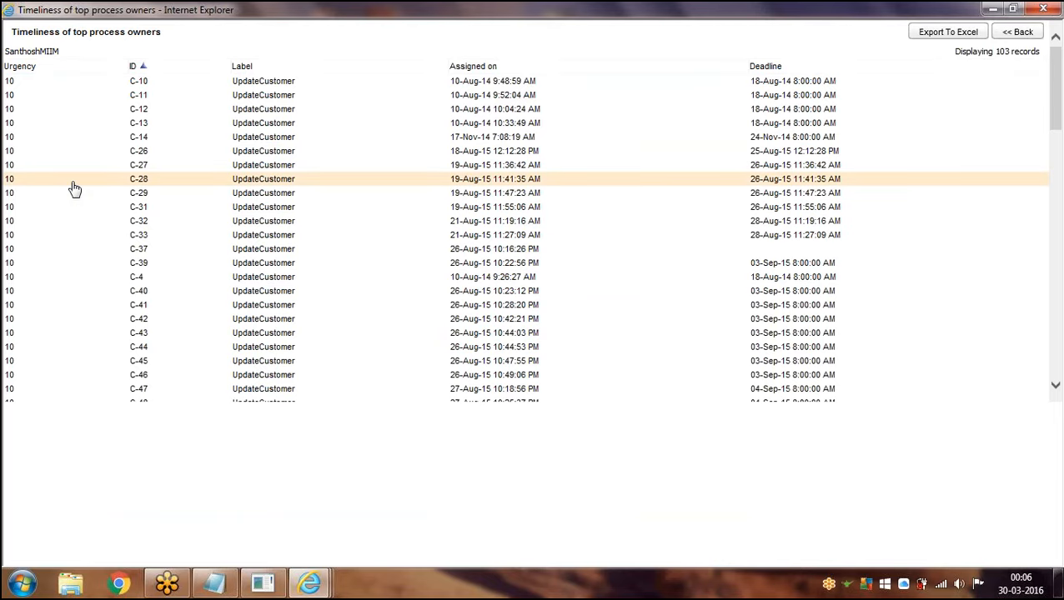
left_click(1043, 9)
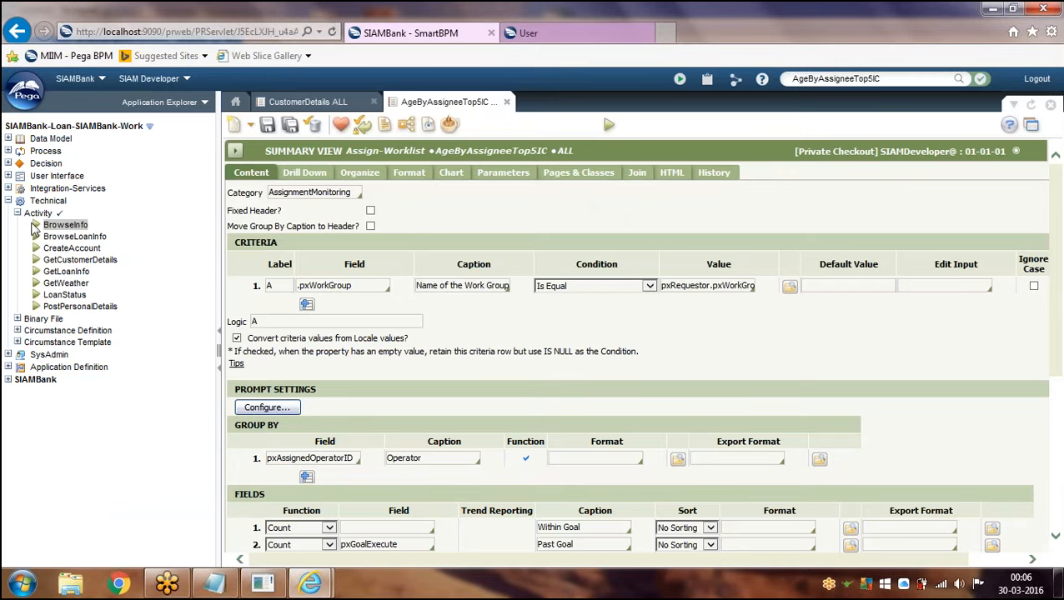
- Open the CollectPersonalInfo section from the checked-out rules
left_click(978, 78)
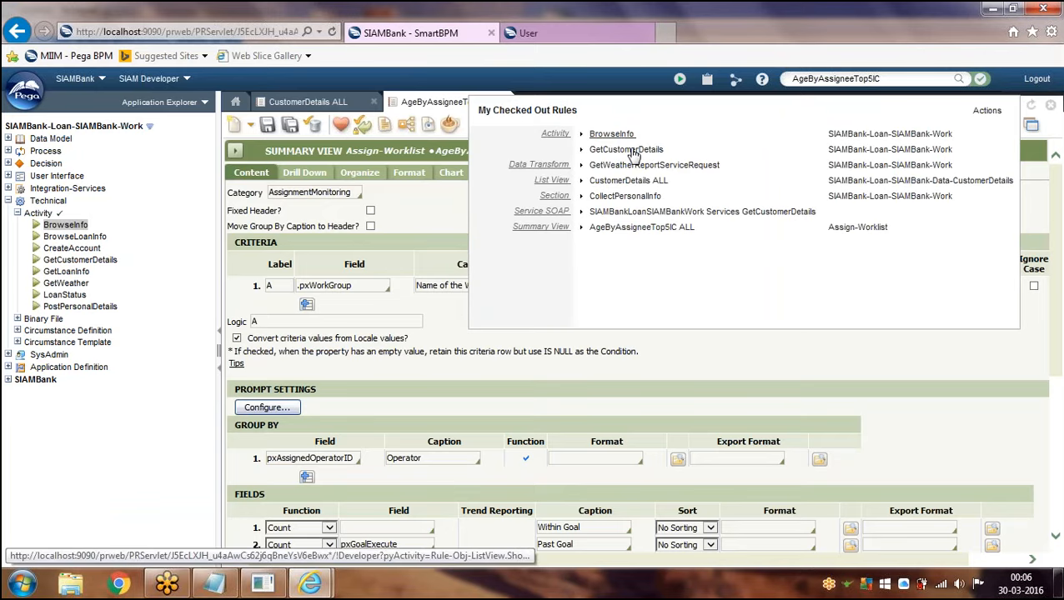
left_click(627, 198)
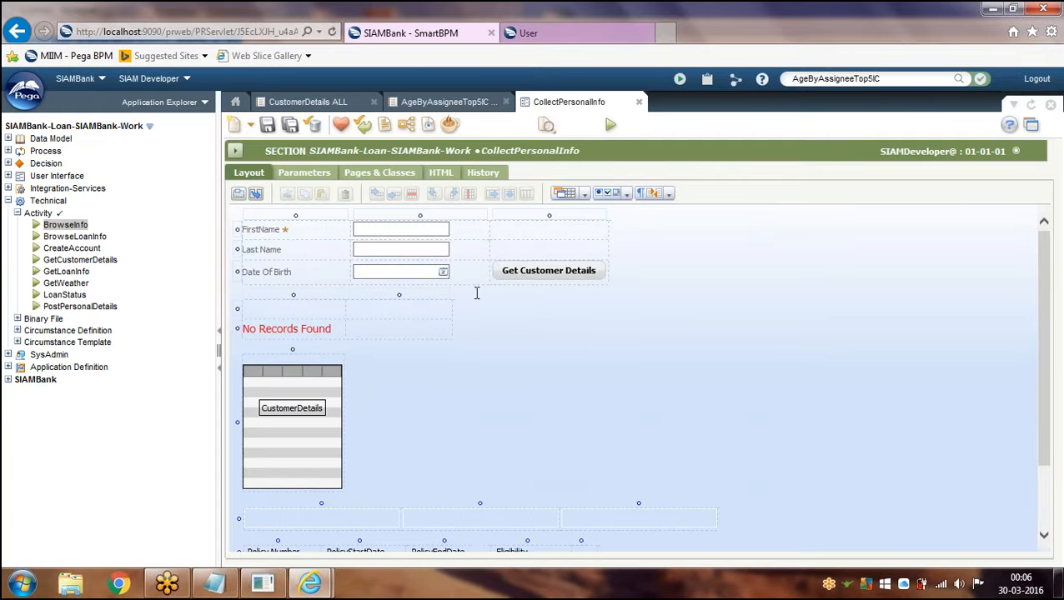
left_click(585, 193)
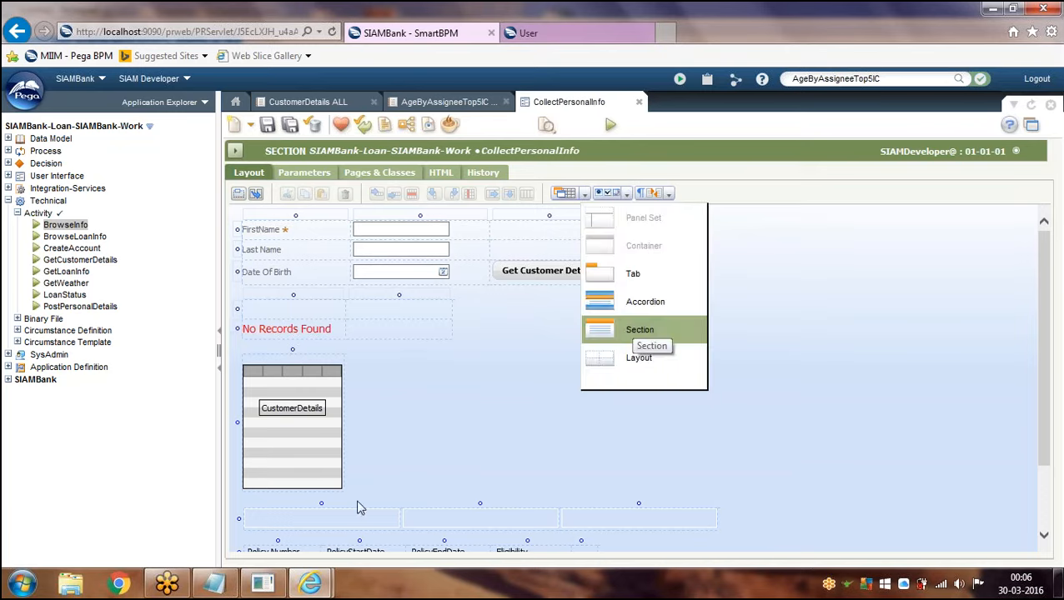
left_click_drag(322, 507, 320, 500)
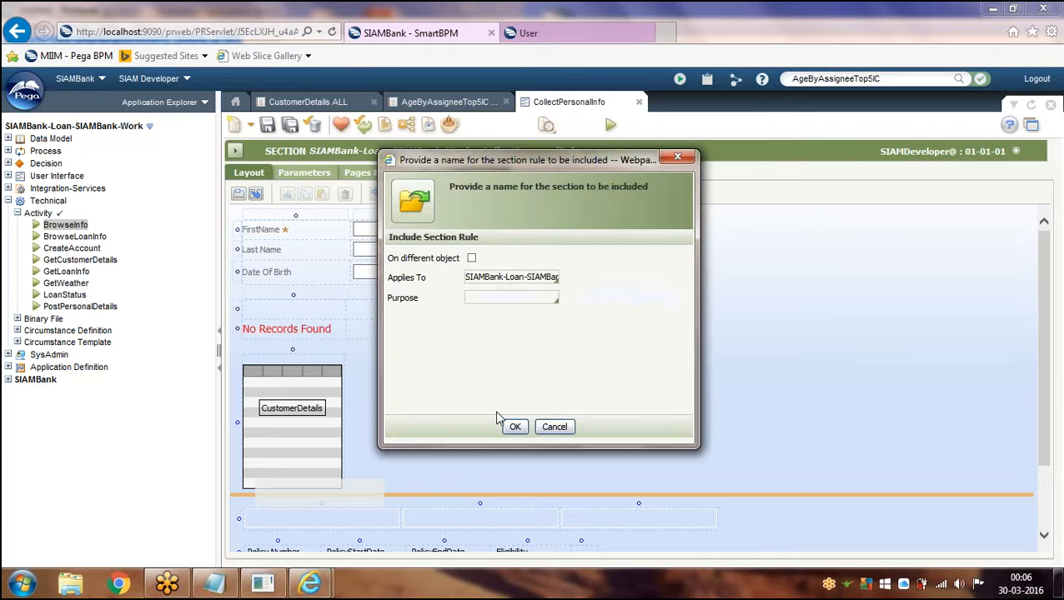
left_click(510, 427)
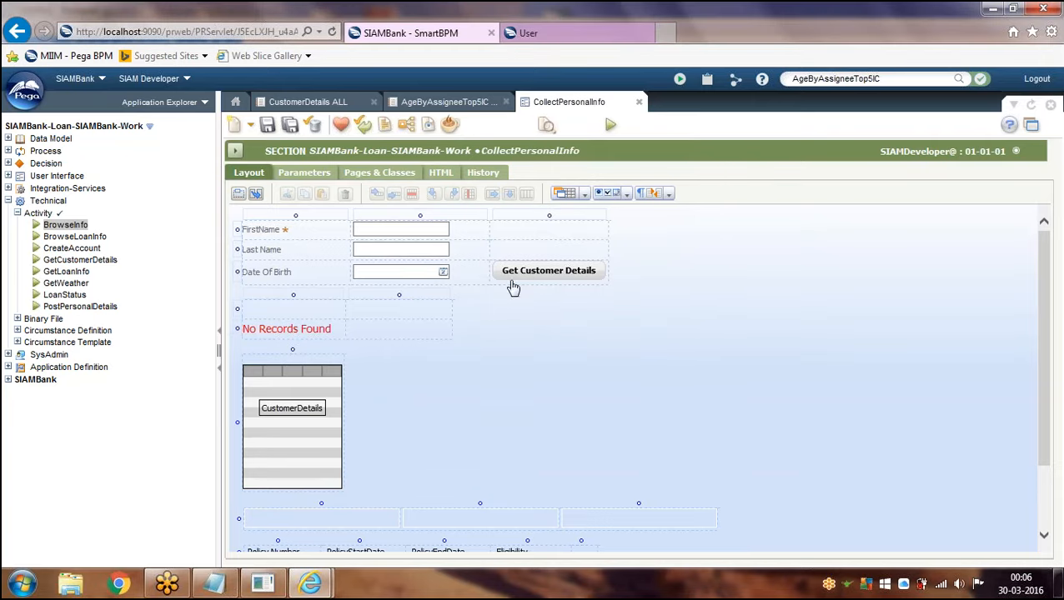
- Place a Chart control in the CustomerDetails cell below the No Records Found label
left_click(296, 431)
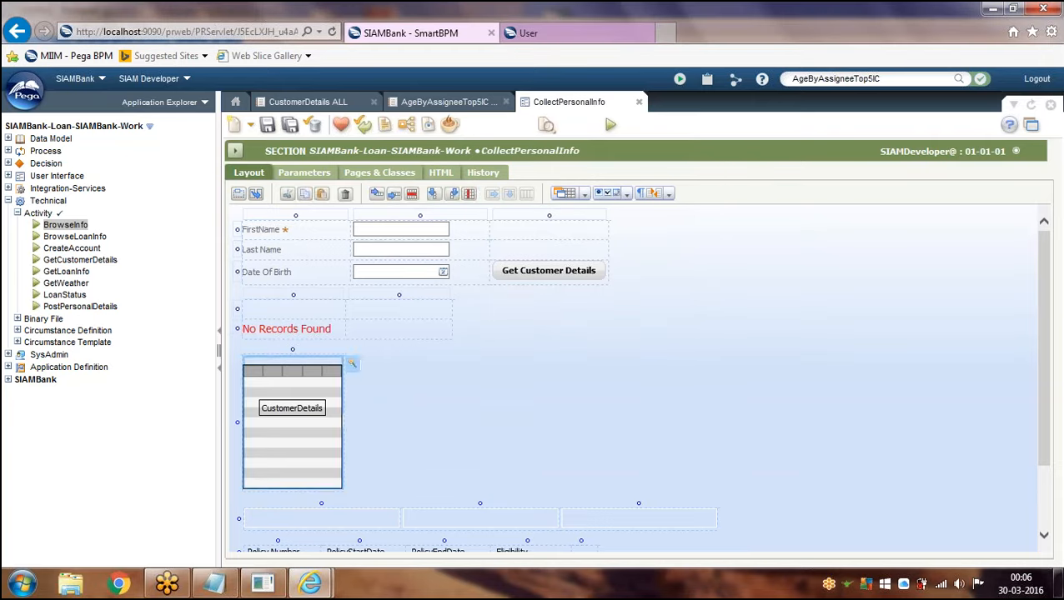
left_click(586, 194)
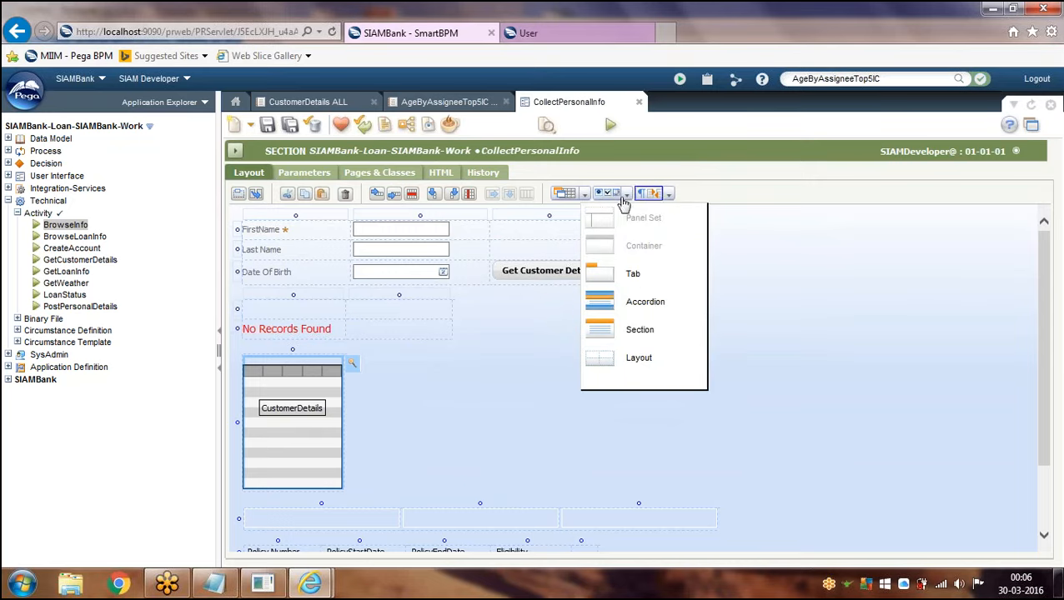
left_click(627, 198)
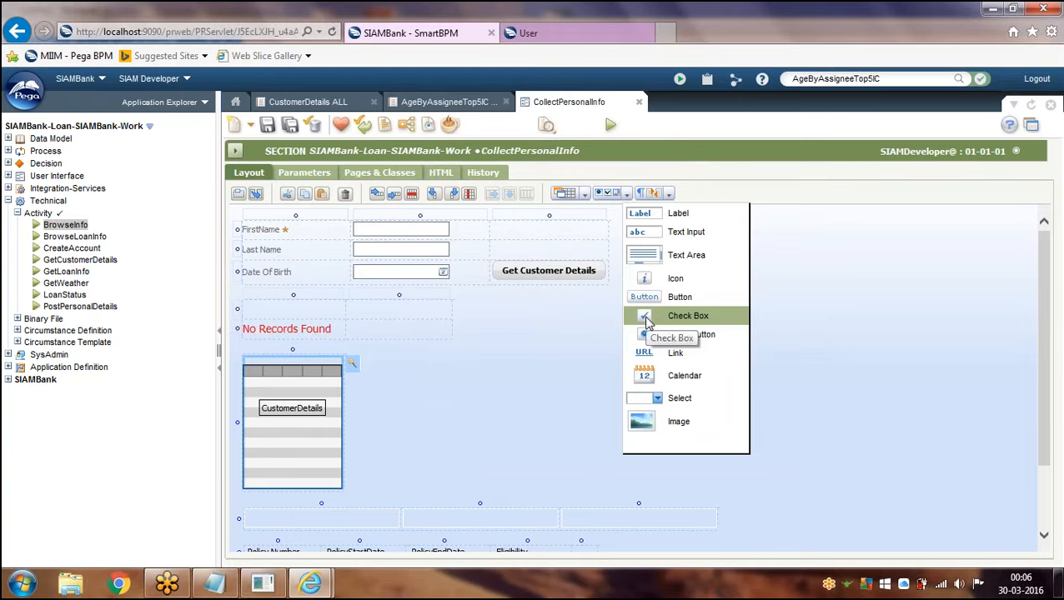
left_click(672, 197)
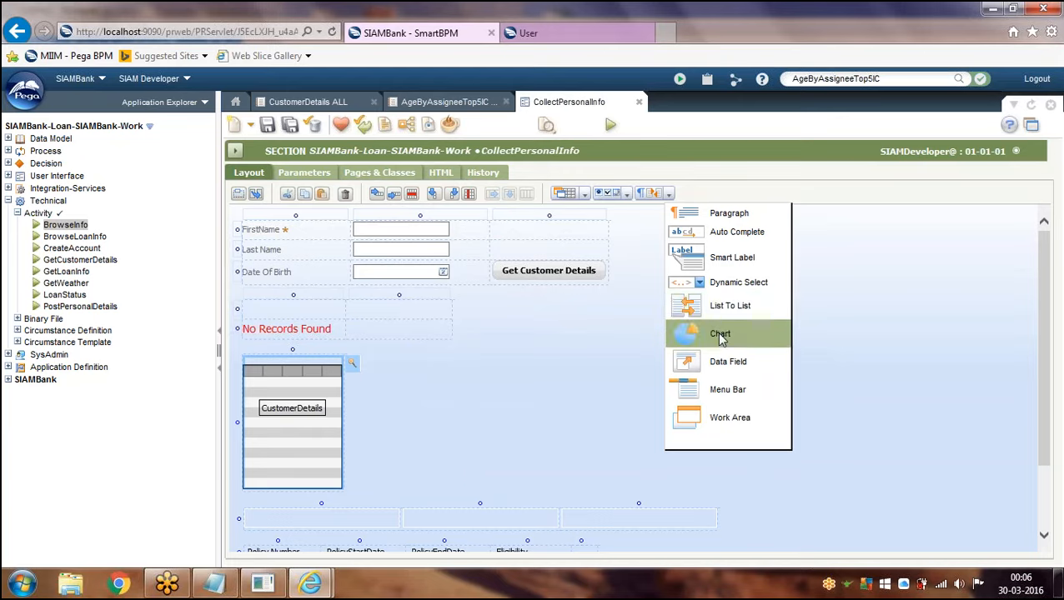
left_click(716, 332)
left_click_drag(533, 382, 339, 372)
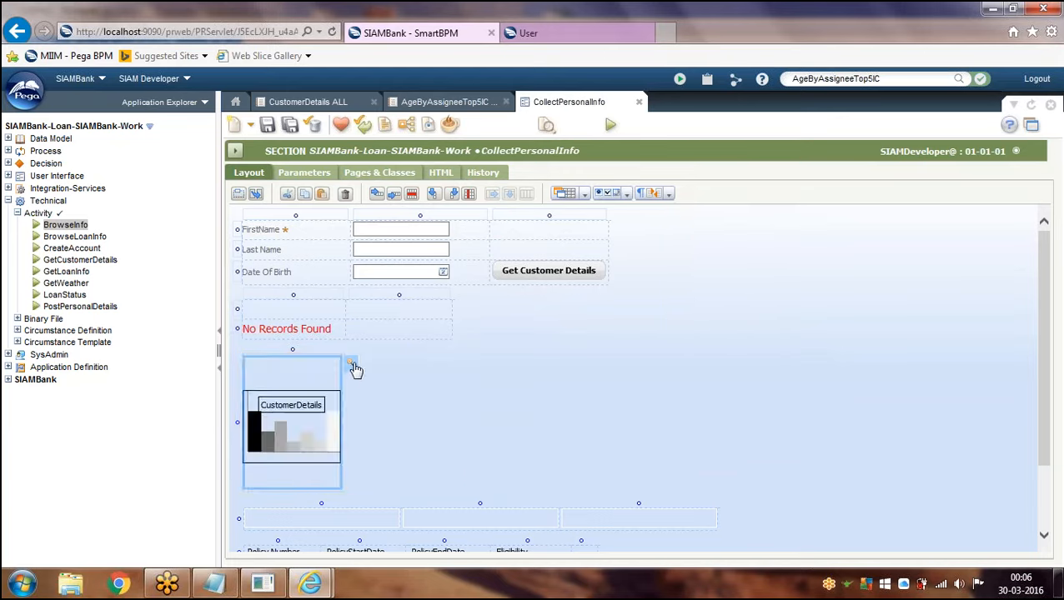
- In the chart control's parameters, set the summary view's Applies To class to Assign-Worklist
left_click(351, 363)
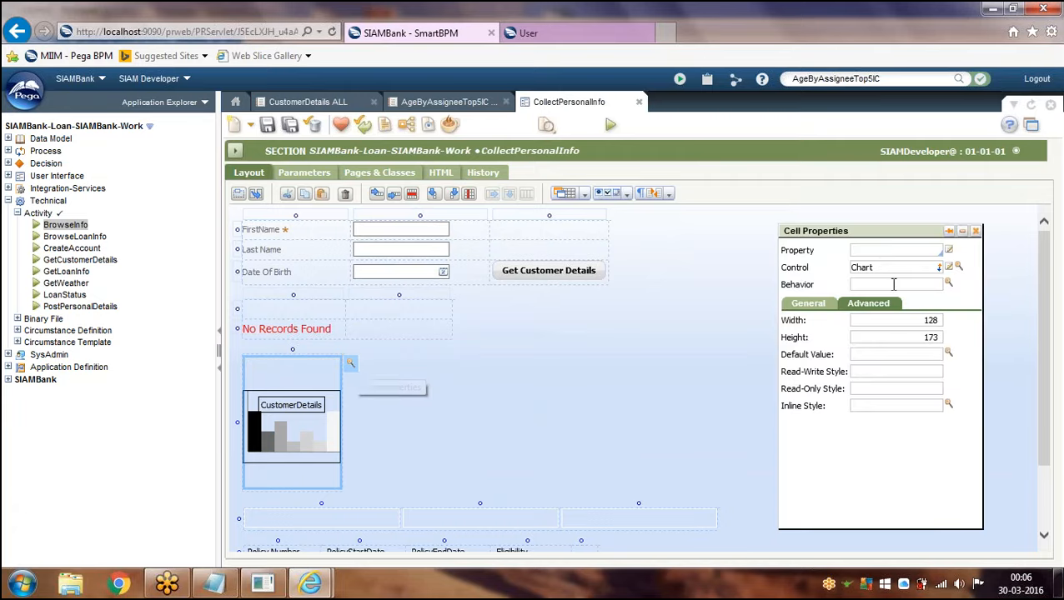
left_click(959, 267)
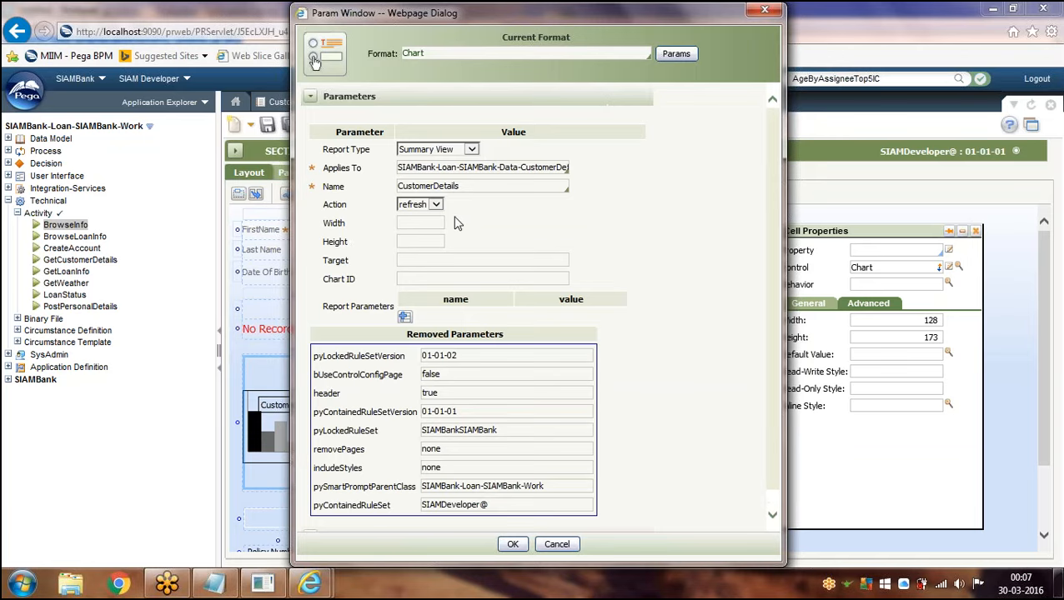
left_click(506, 167)
key("BackSpace")
left_click_drag(516, 168, 398, 168)
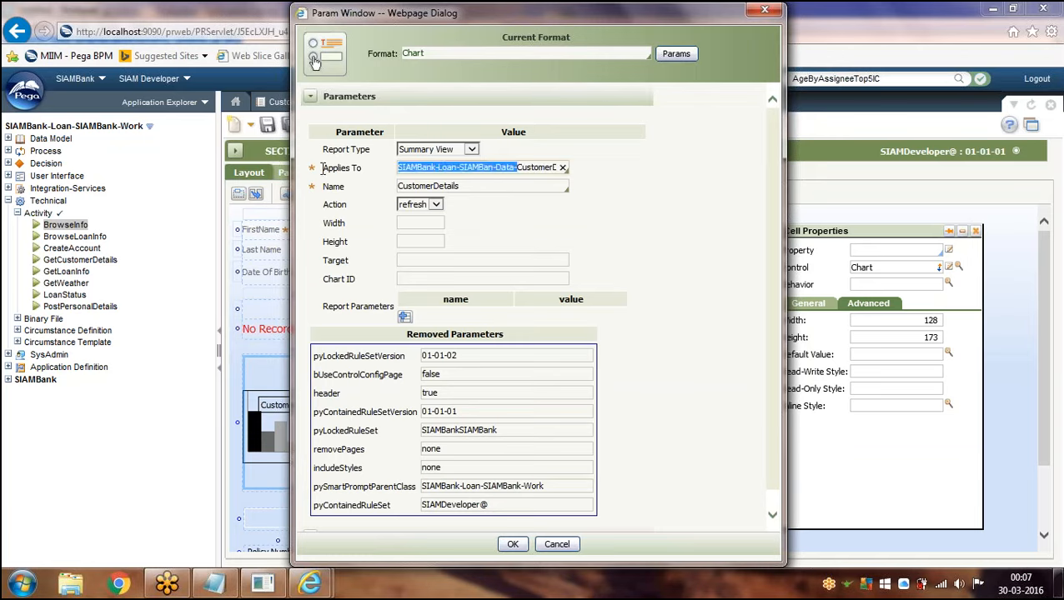
key("BackSpace")
key("ctrl+a")
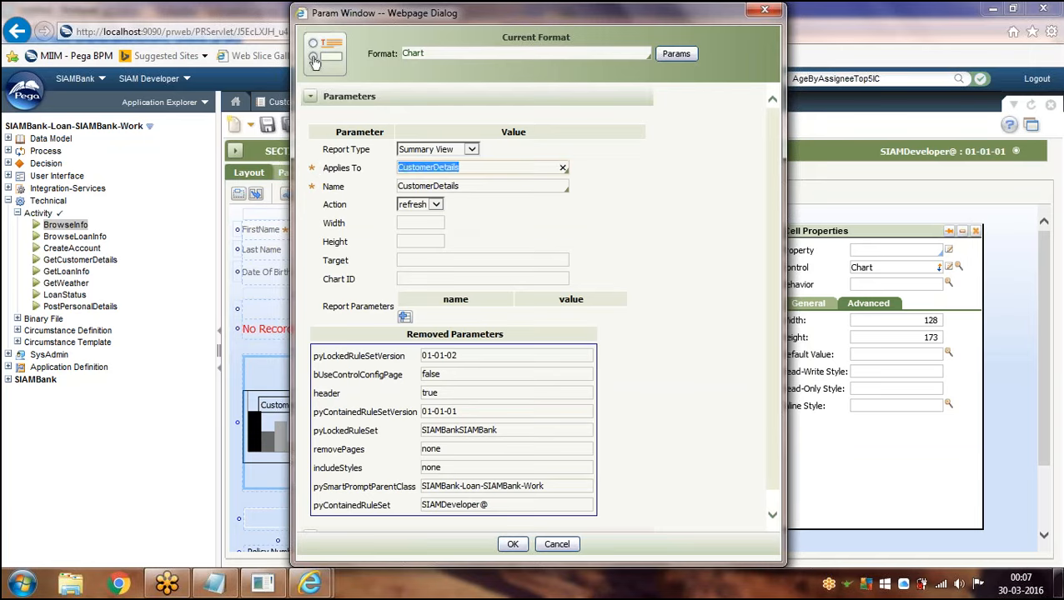
key("BackSpace")
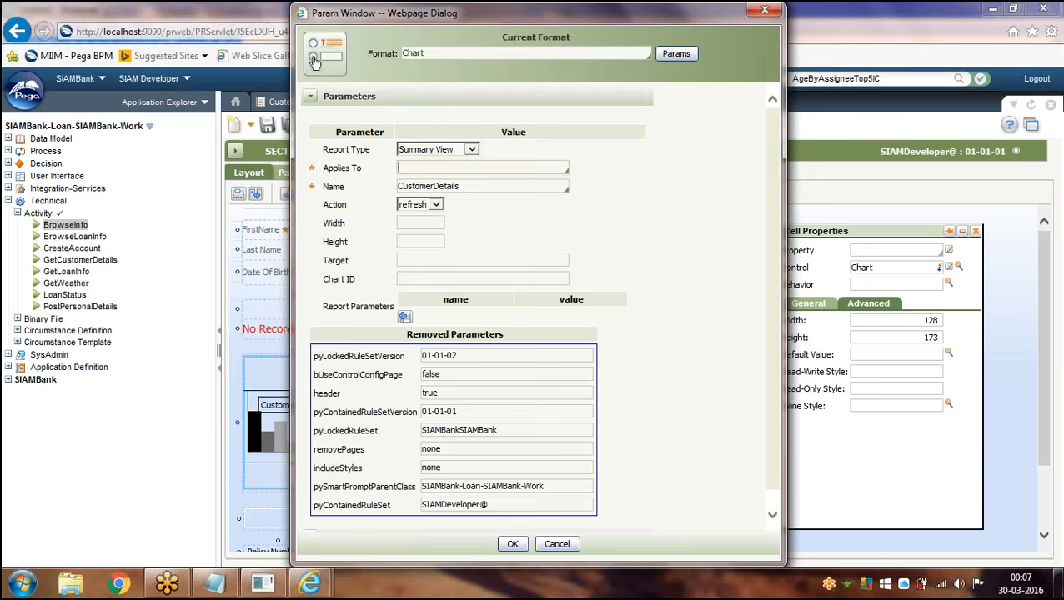
type("Assign_")
key("BackSpace")
type("-WorkLis")
type("t")
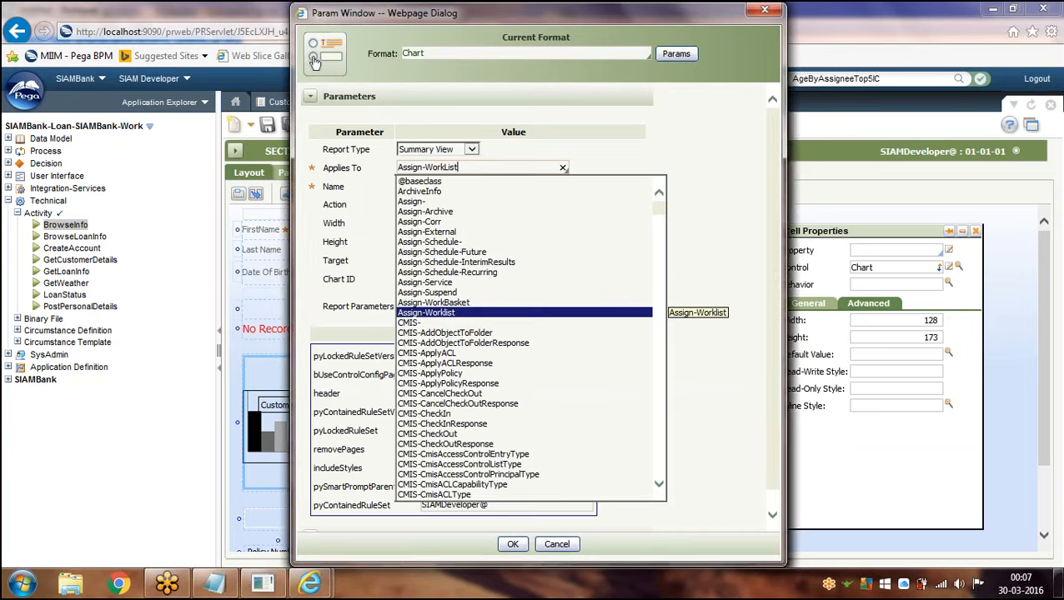
key("Return")
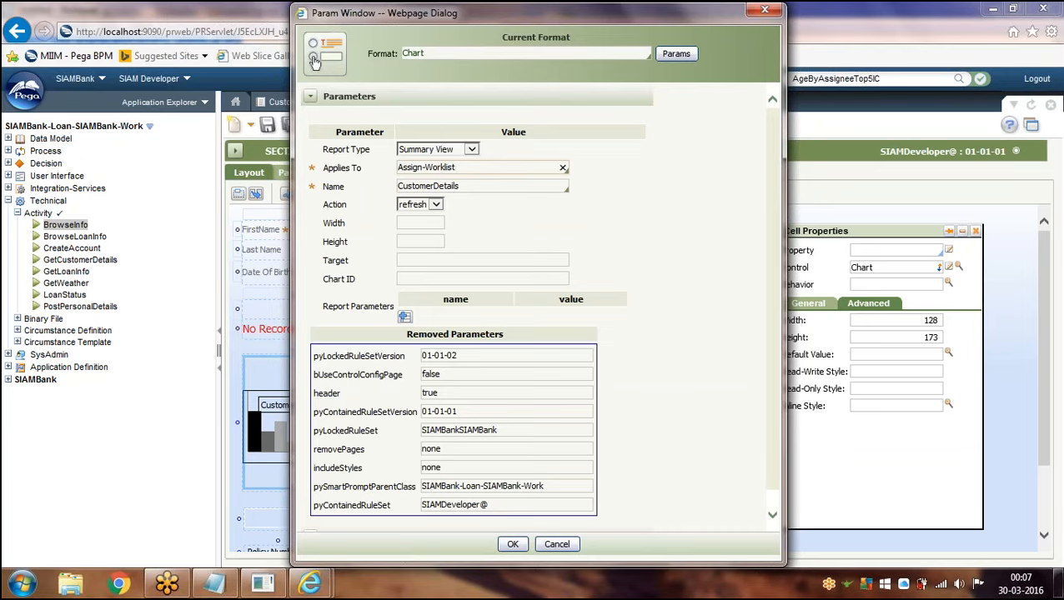
- Set the chart's summary view name to AgeByAssigneeTop5IC and apply the parameters and cell properties
double_click(466, 187)
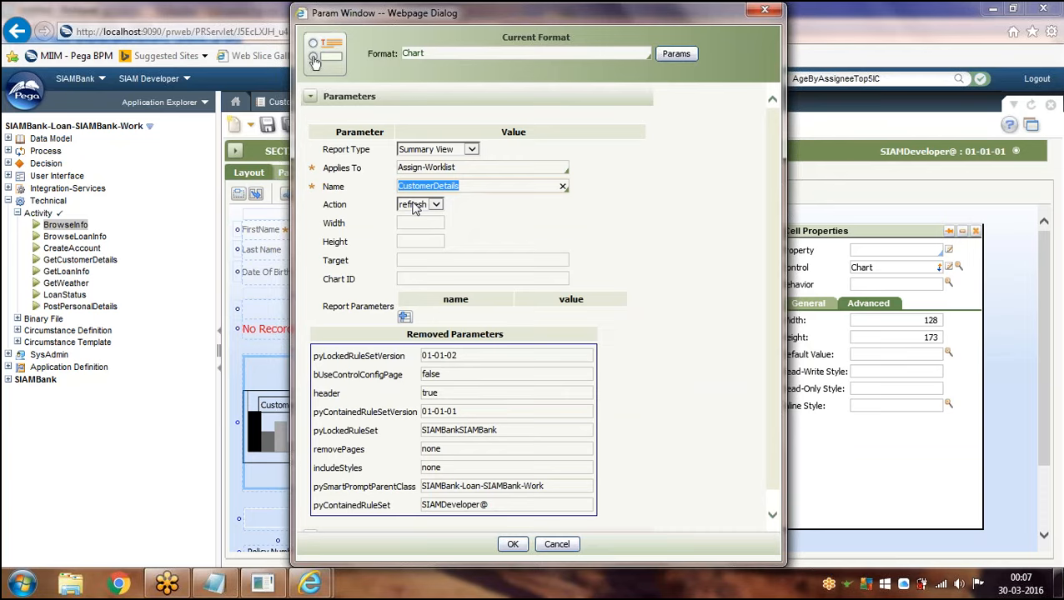
key("Delete")
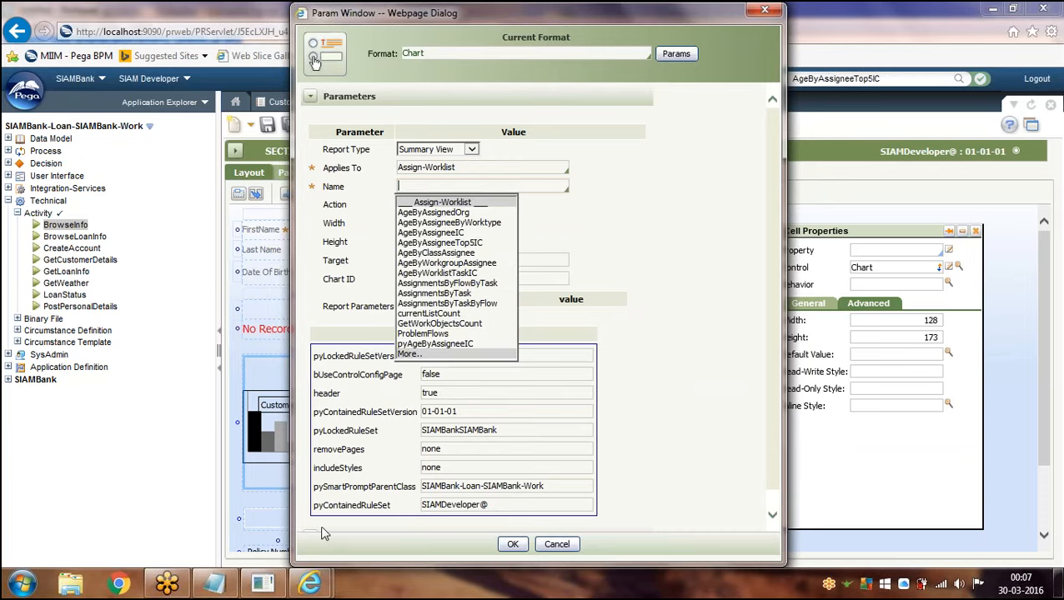
left_click(225, 587)
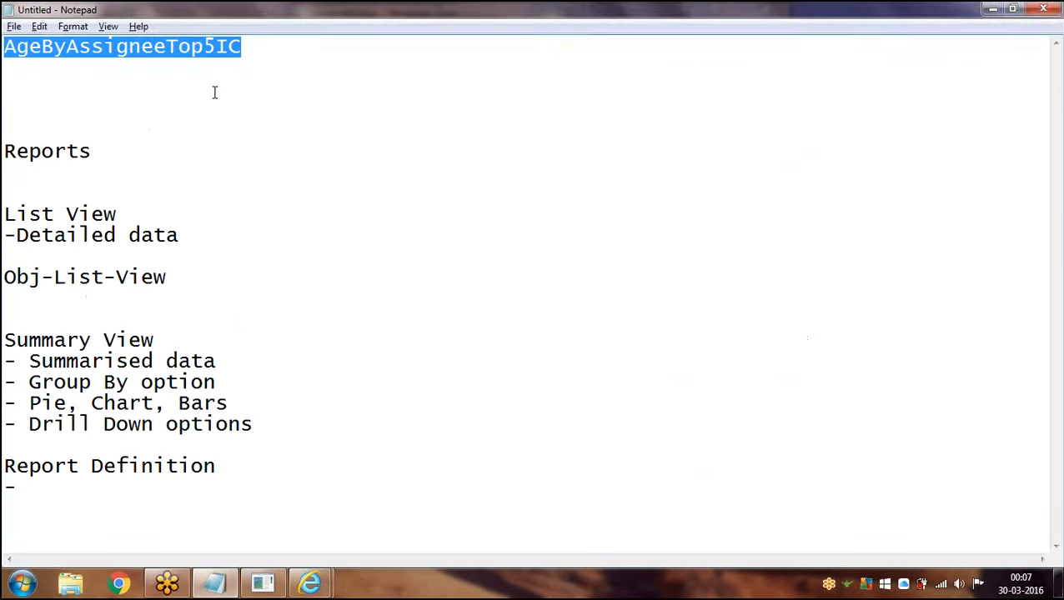
key("alt+Tab")
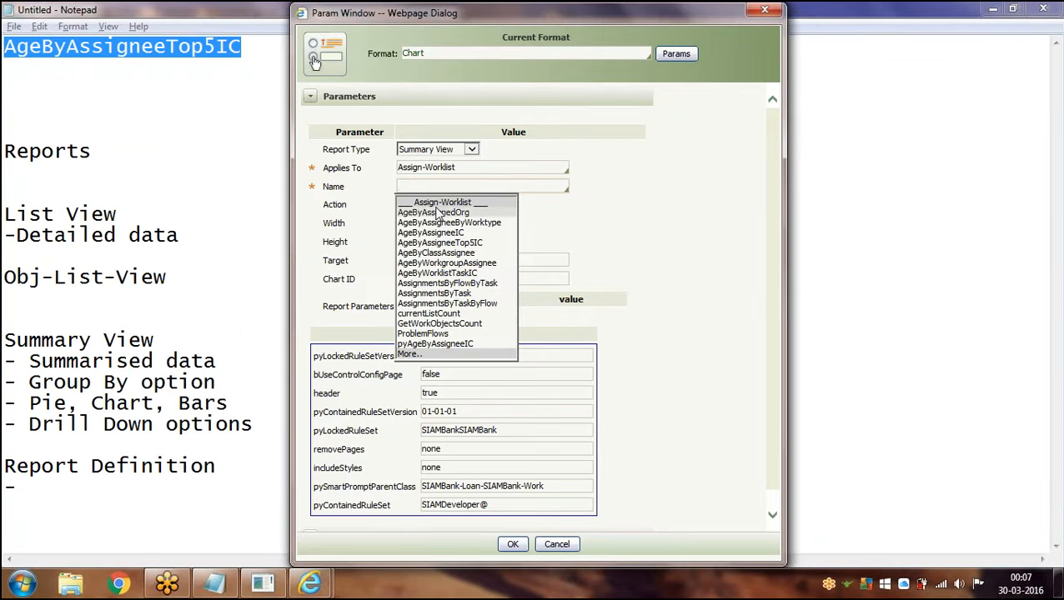
type("AgeByAssigneeTop5IC")
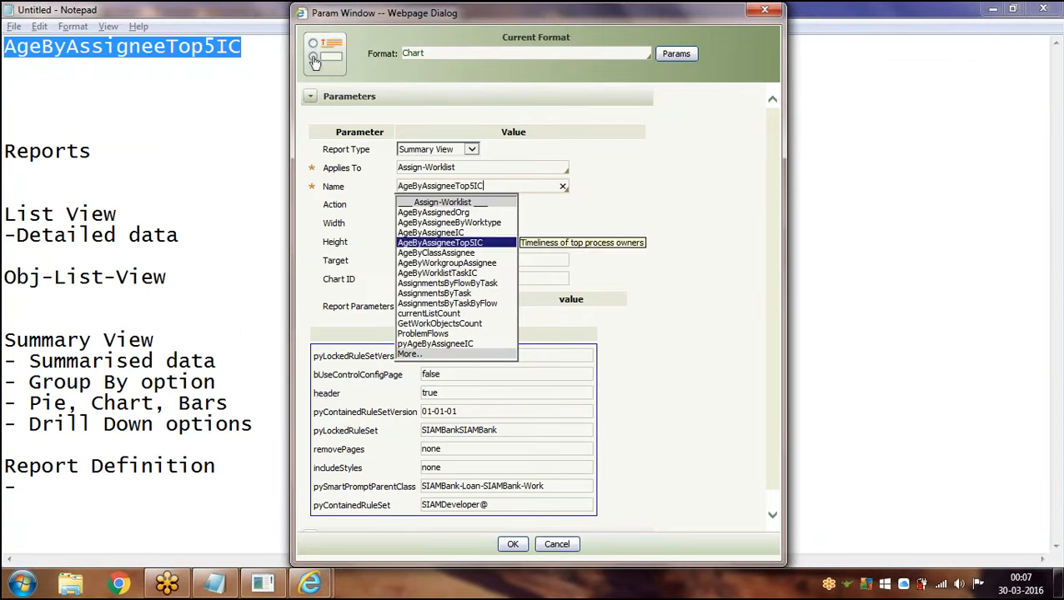
left_click(566, 271)
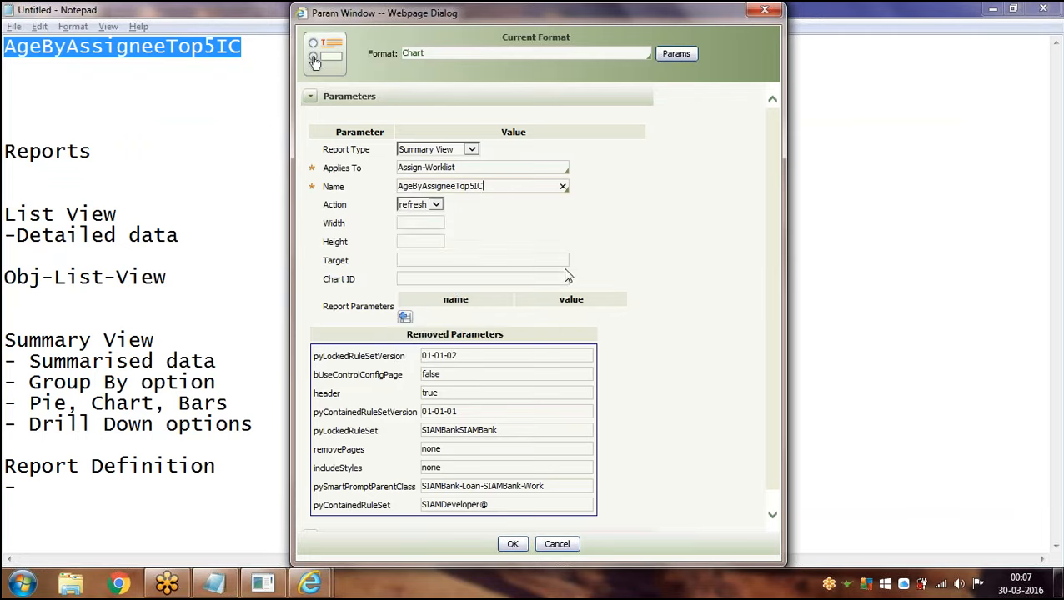
left_click(513, 549)
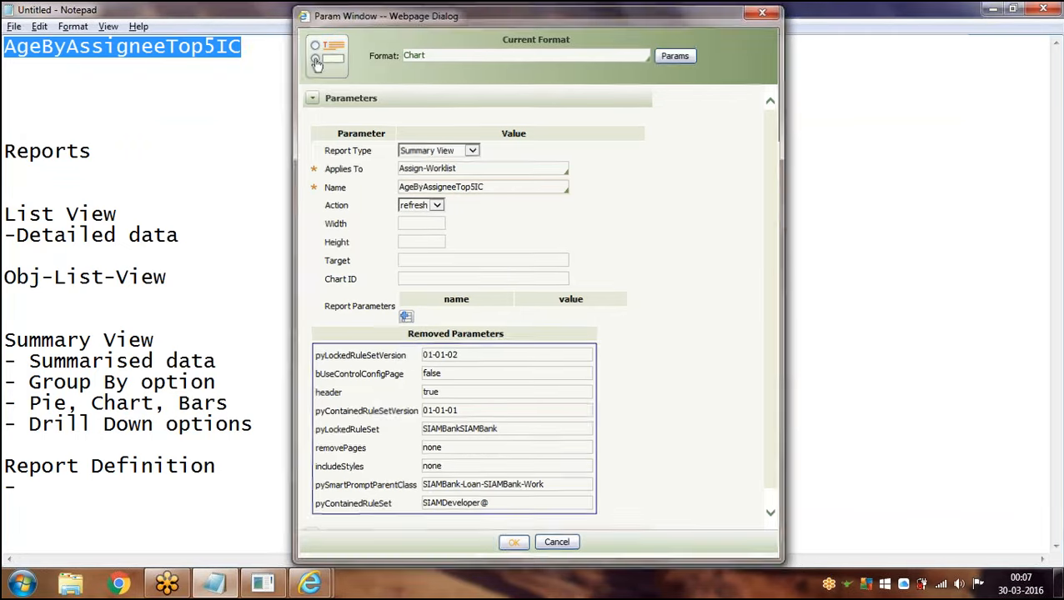
left_click(994, 10)
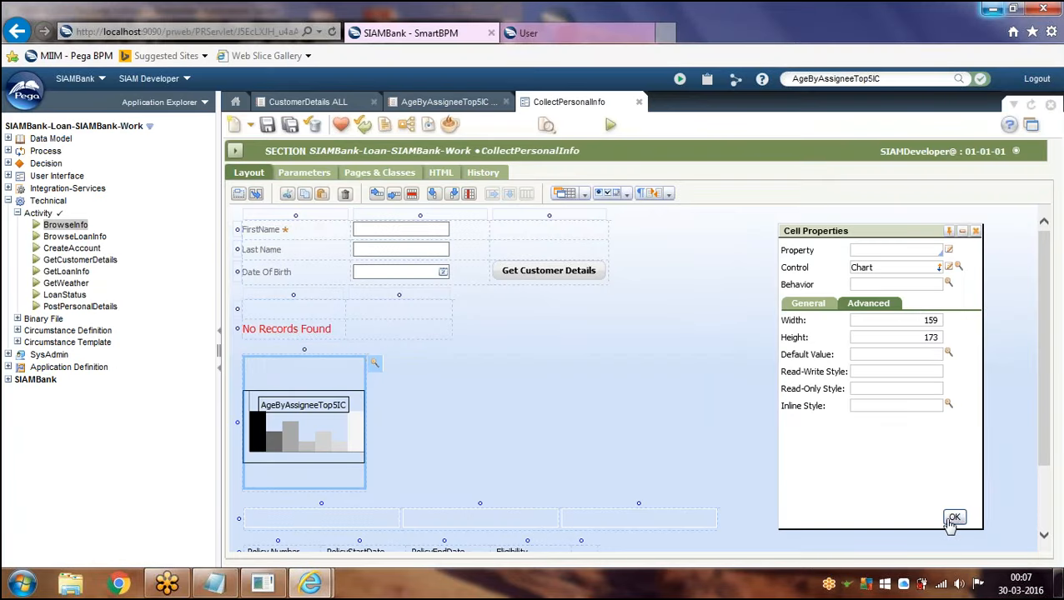
left_click(953, 517)
- Widen the AgeByAssigneeTop5IC chart cell to about three times its width, adjust its height, and save the section
left_click_drag(364, 428, 872, 434)
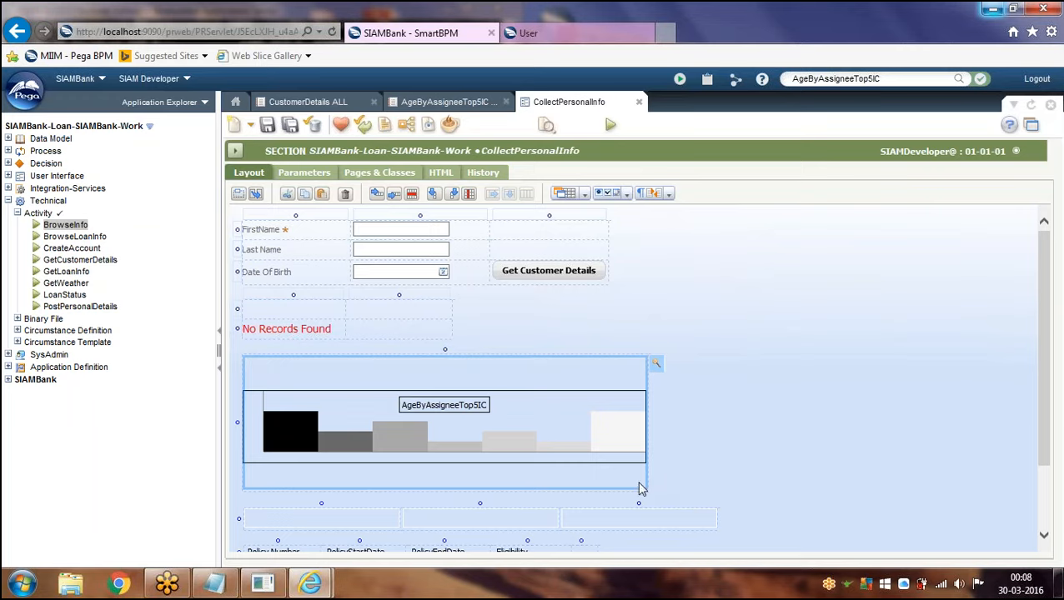
left_click_drag(608, 491, 607, 534)
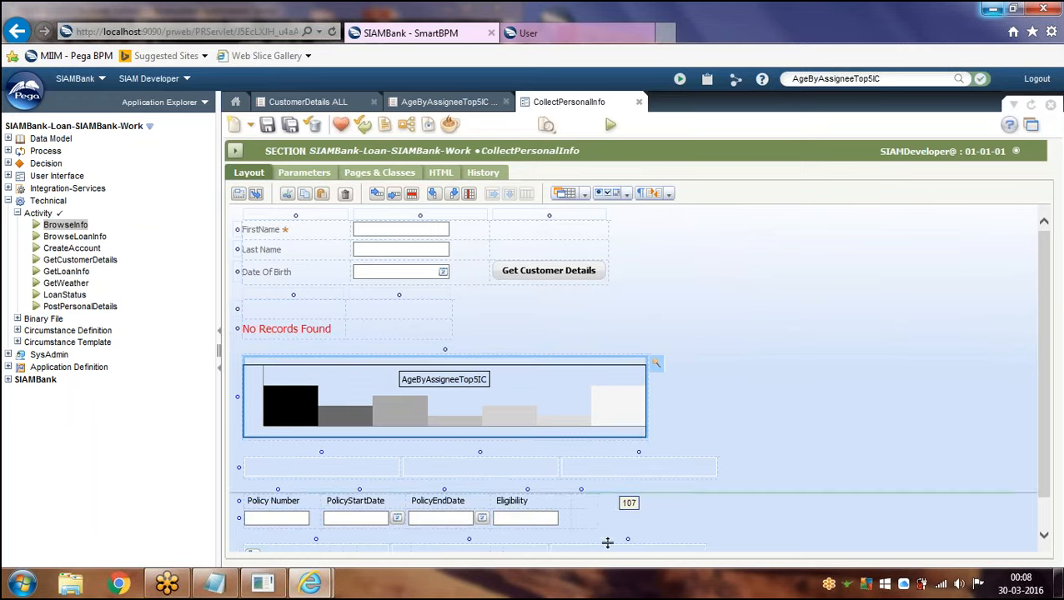
left_click_drag(572, 442, 571, 482)
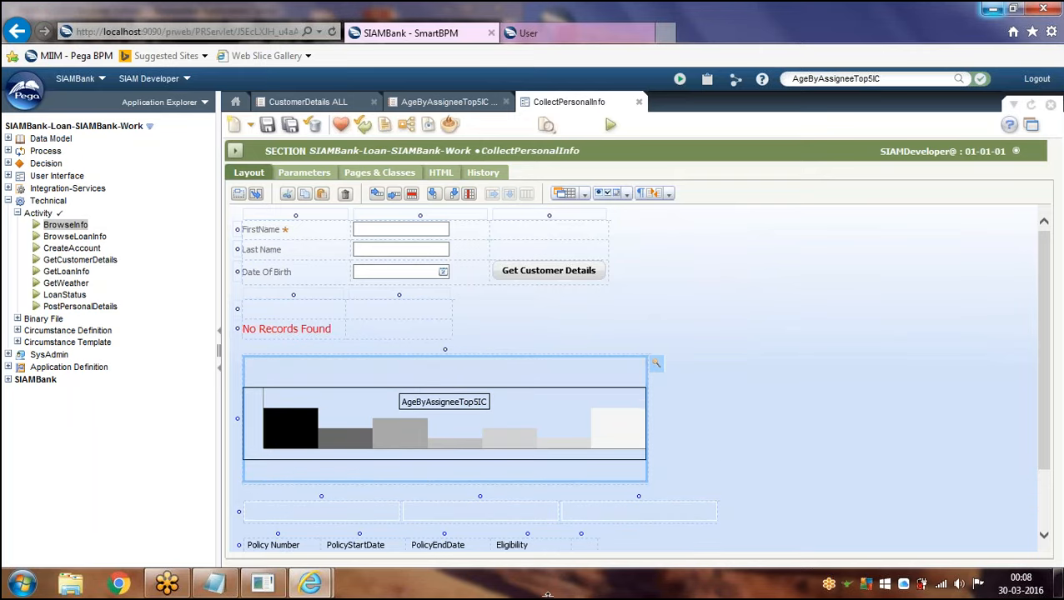
left_click(271, 126)
- Launch the User portal from the developer portal and switch to it
left_click(680, 83)
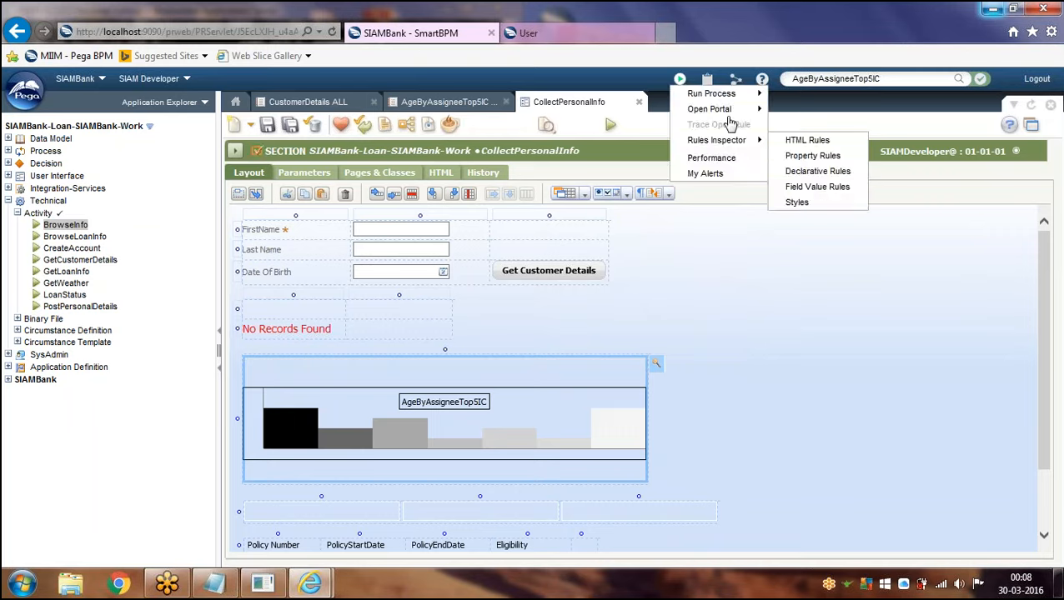
mouse_move(726, 109)
left_click(789, 110)
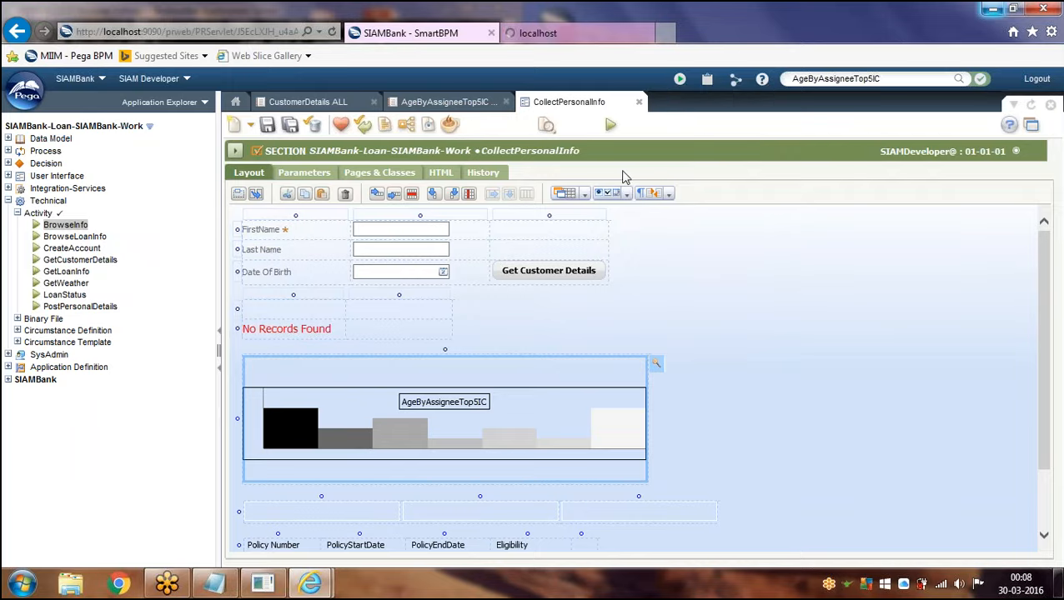
left_click(606, 37)
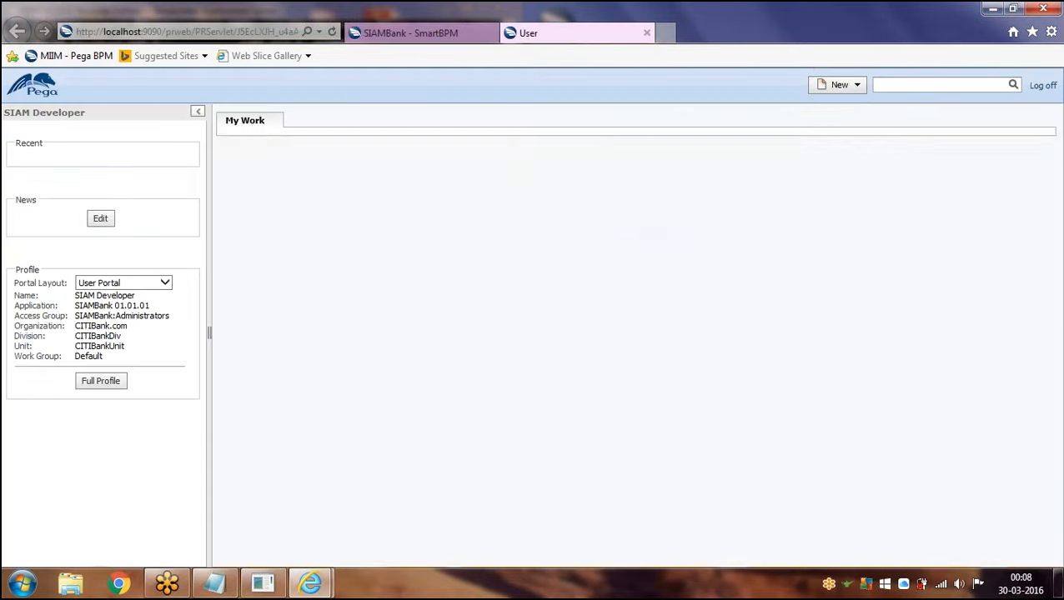
- Start a new StartSIAMBank case and examine the embedded chart on its CollectPersonalInfo screen
left_click(839, 85)
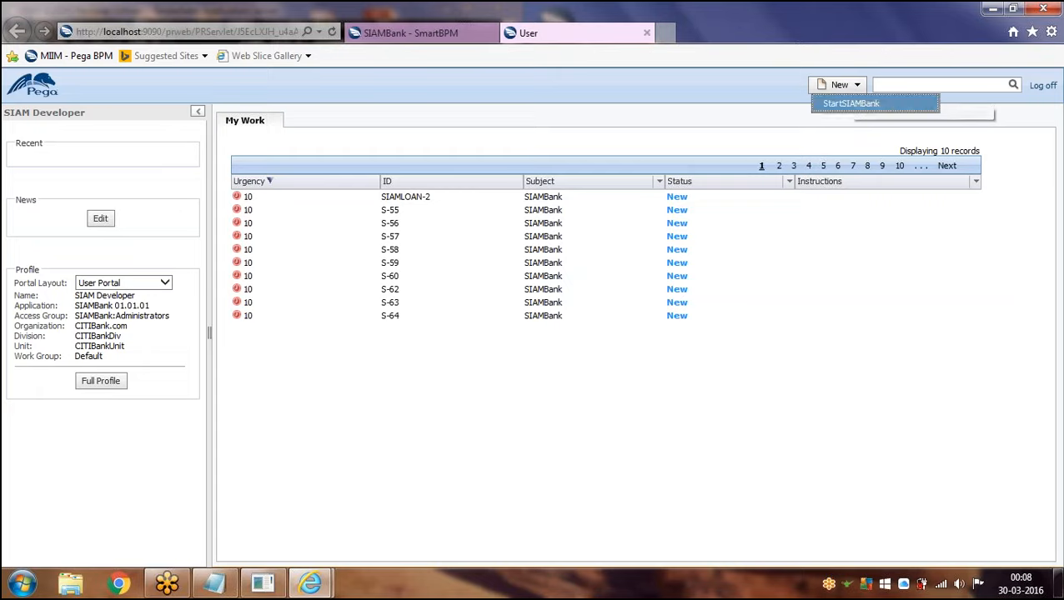
left_click(857, 107)
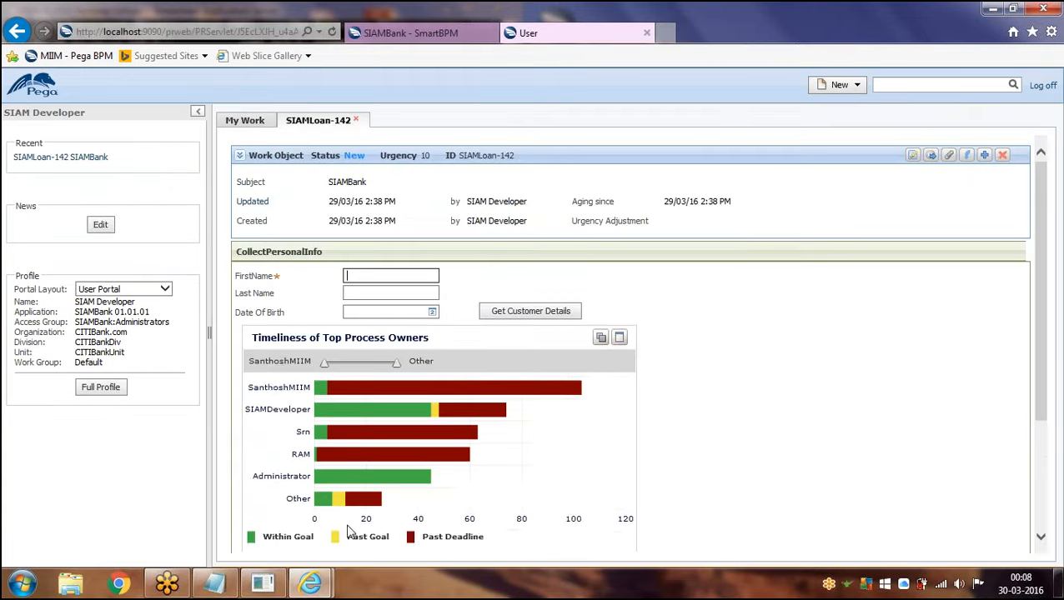
mouse_move(526, 440)
scroll(526, 439, "down", 4)
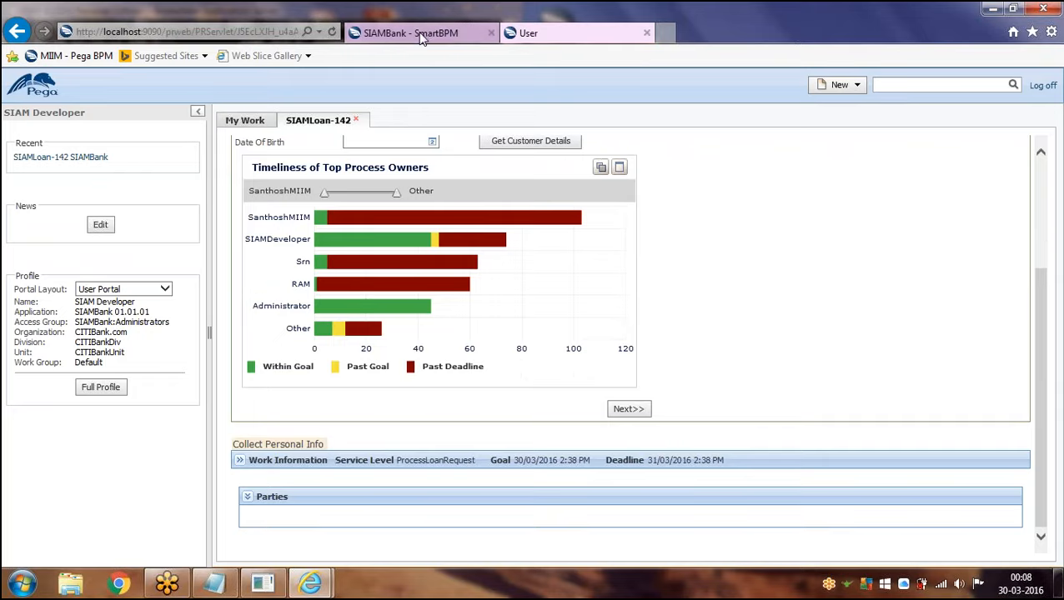
- Switch to the Notepad notes and add the lines "Call" and "Branch" below AgeByAssigneeTop5IC
left_click(392, 33)
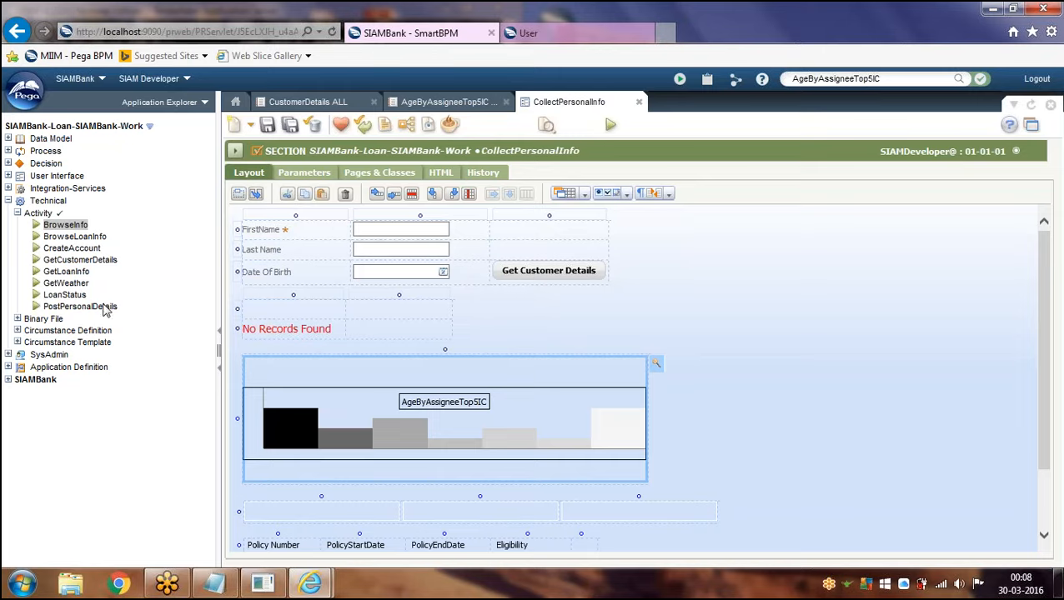
left_click(235, 586)
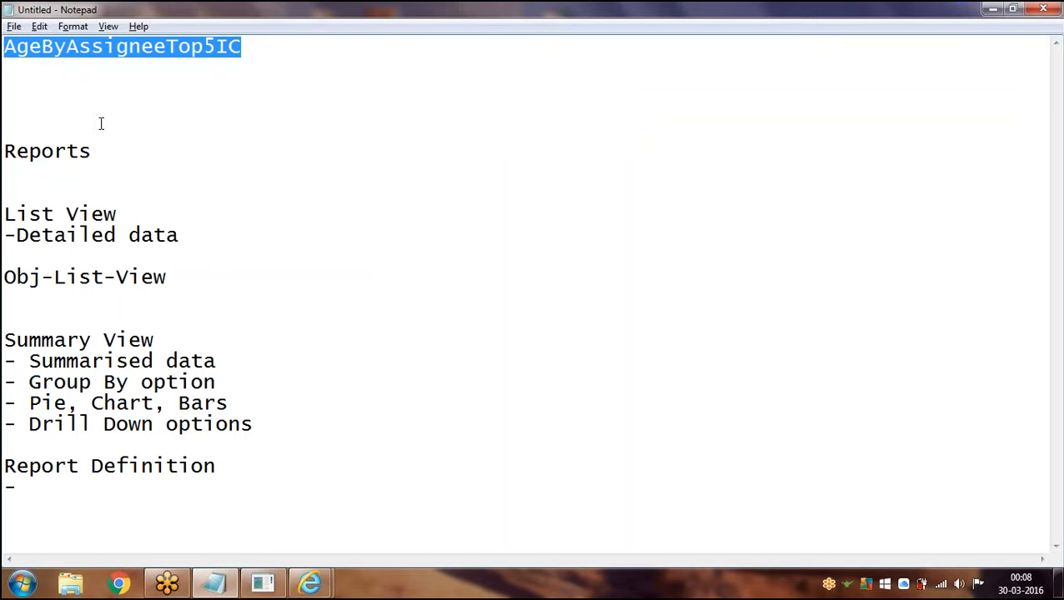
left_click(100, 123)
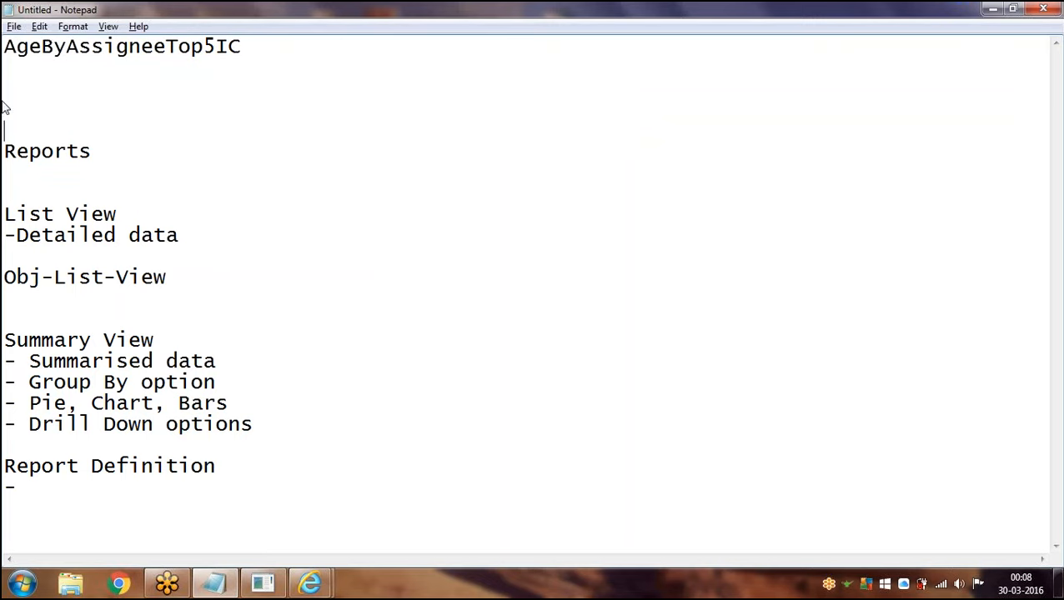
key("Up")
key("Up")
type("Call")
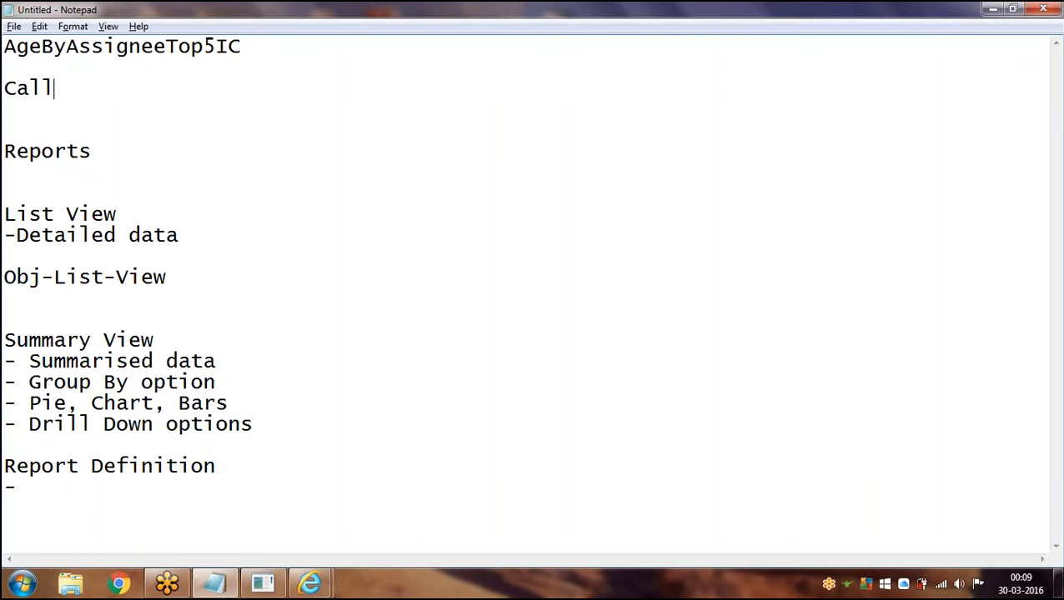
key("Return")
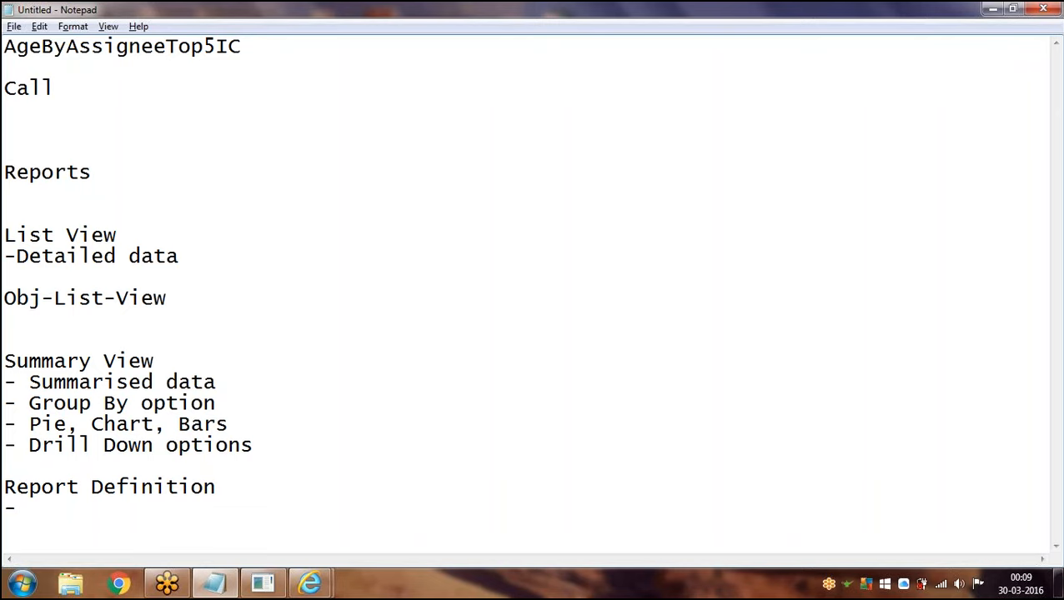
type("Branch")
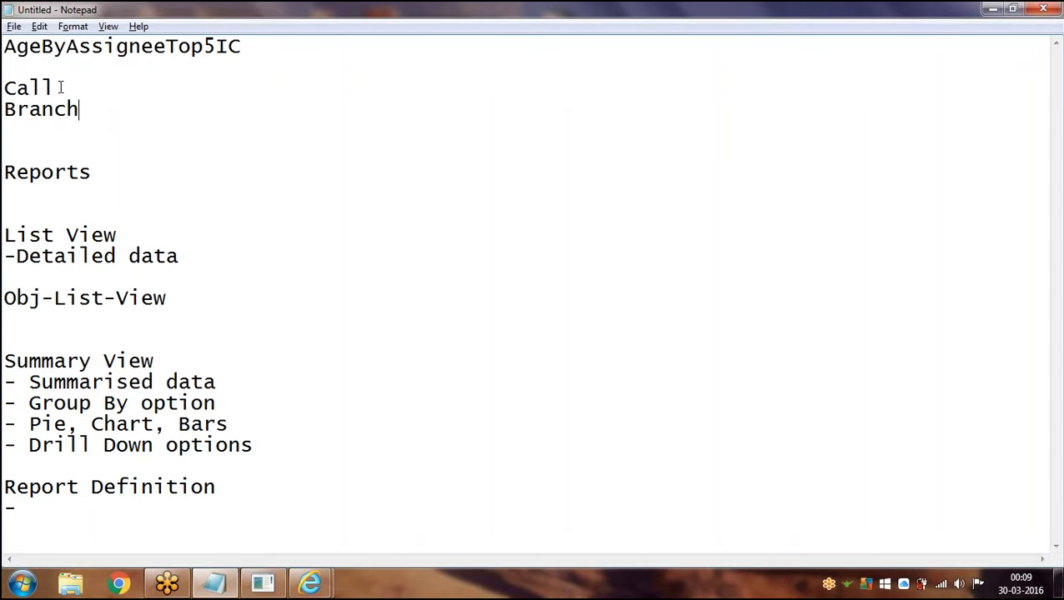
left_click_drag(60, 87, 4, 87)
left_click_drag(82, 108, 4, 109)
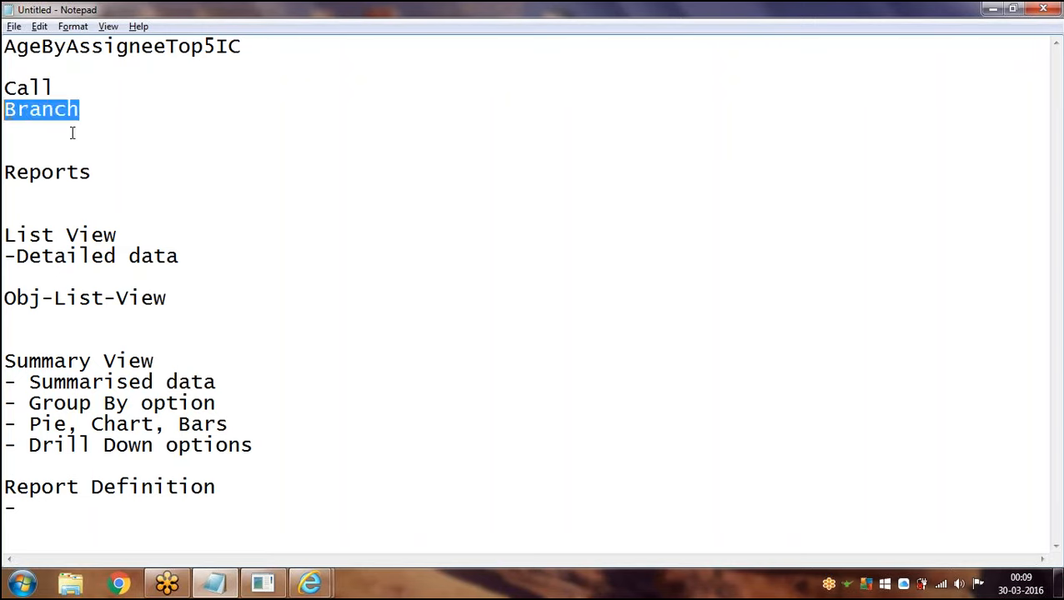
left_click(77, 87)
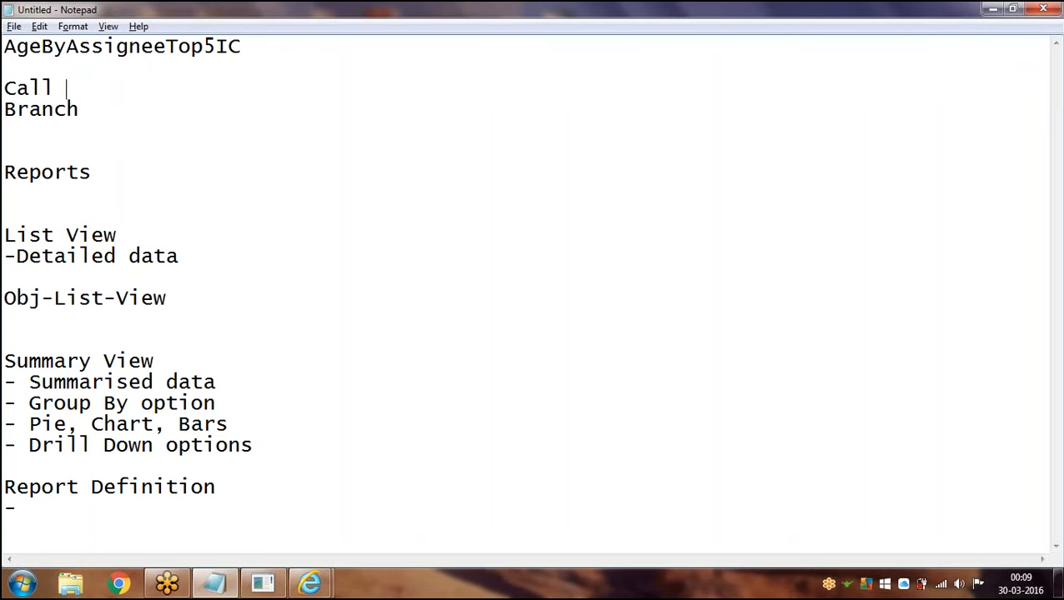
- Write the note "Activity B form Activity A" on its own line between Branch and Reports
left_click(153, 140)
key("Return")
key("Return")
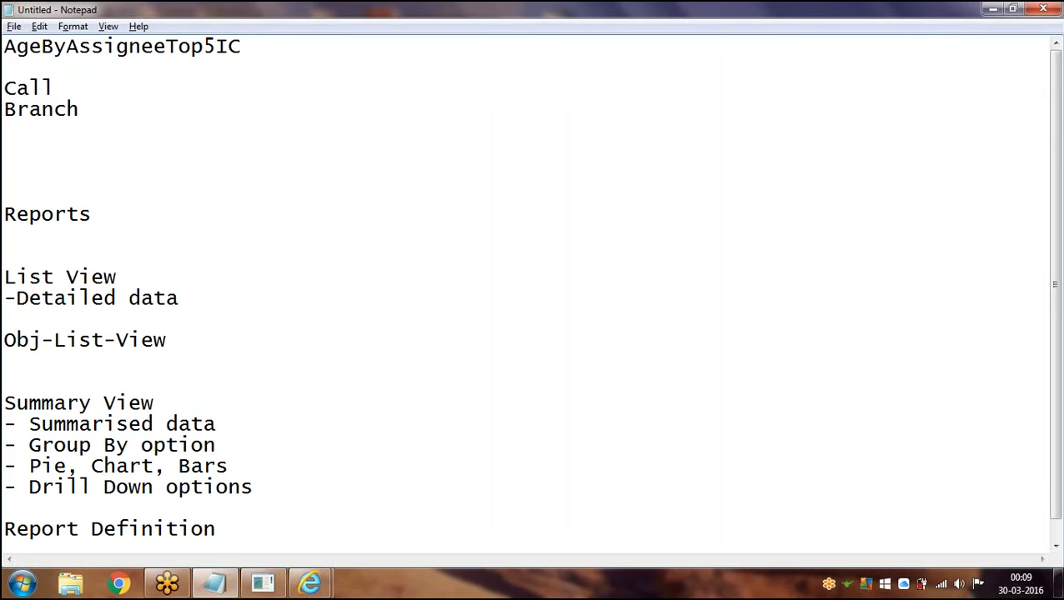
type("A")
key("BackSpace")
type("Activity")
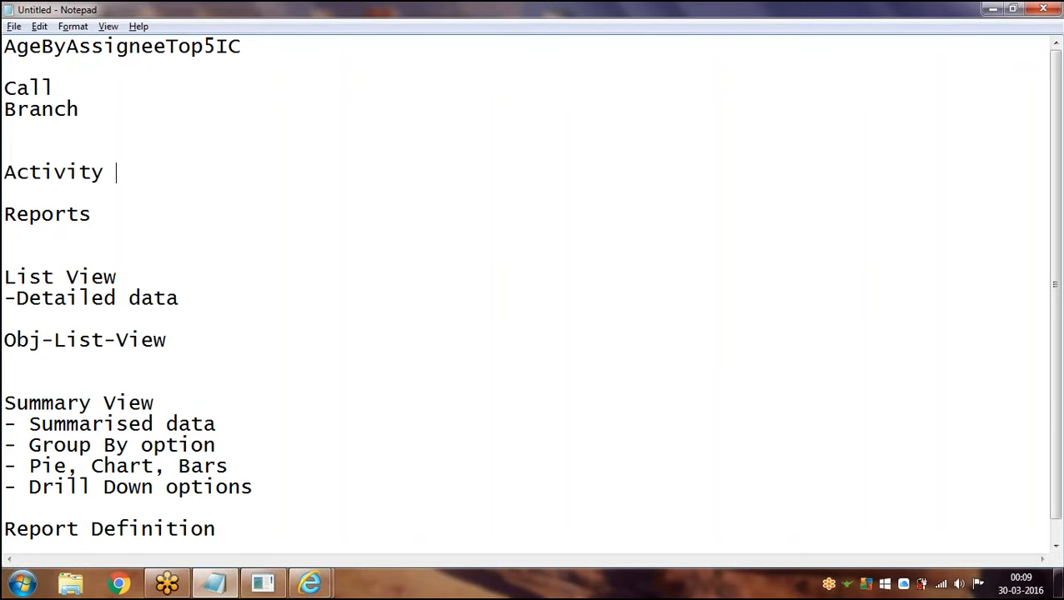
type(" B  form A")
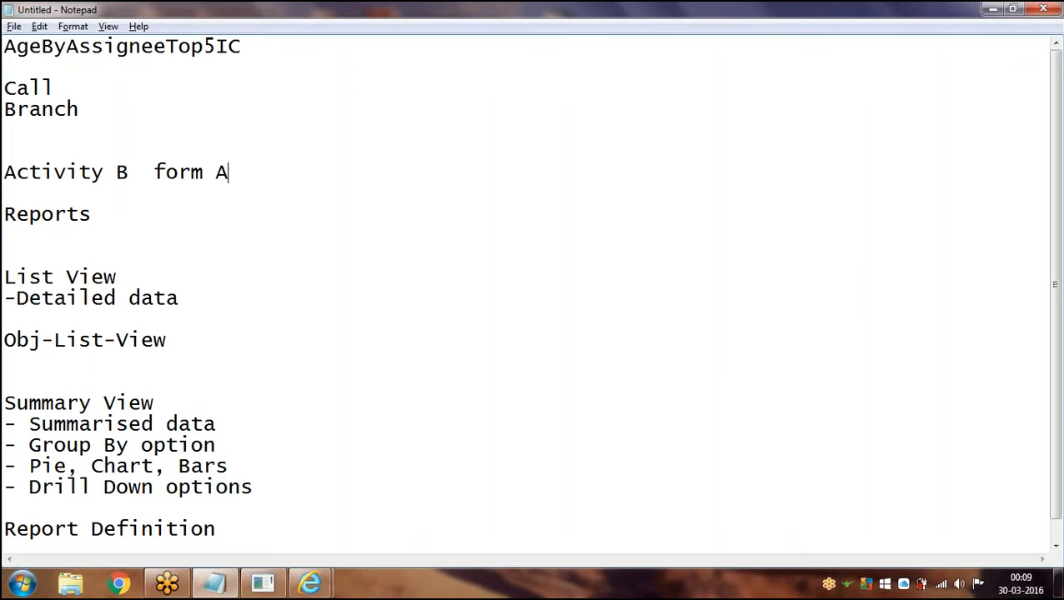
type("ctivity A")
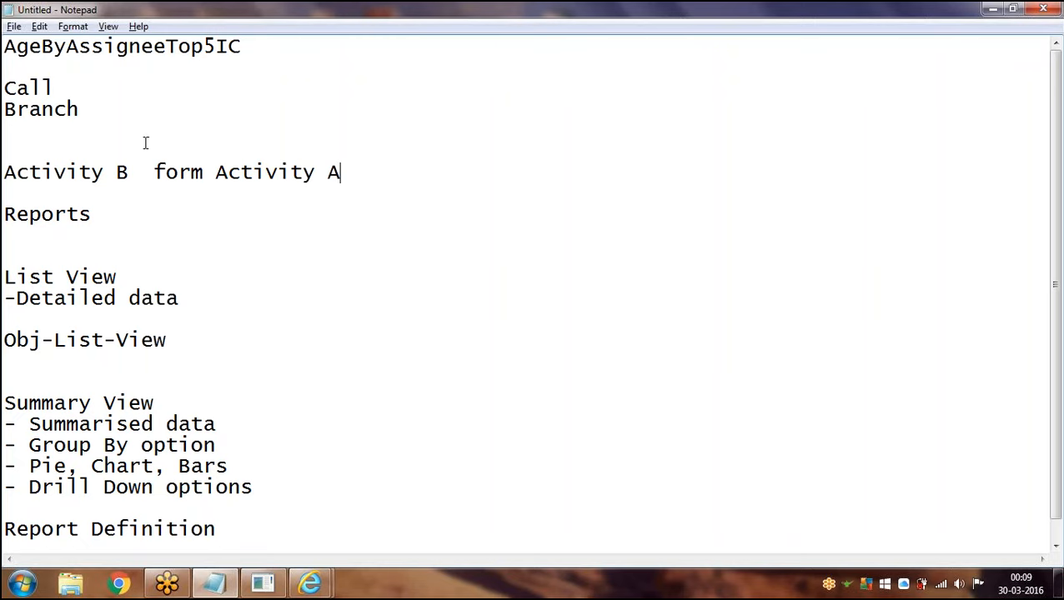
- Remove the Activity B form Activity A line from the notes
left_click_drag(349, 174, 4, 175)
left_click(50, 170)
key("alt+Tab")
left_click_drag(366, 174, 8, 163)
key("ctrl+x")
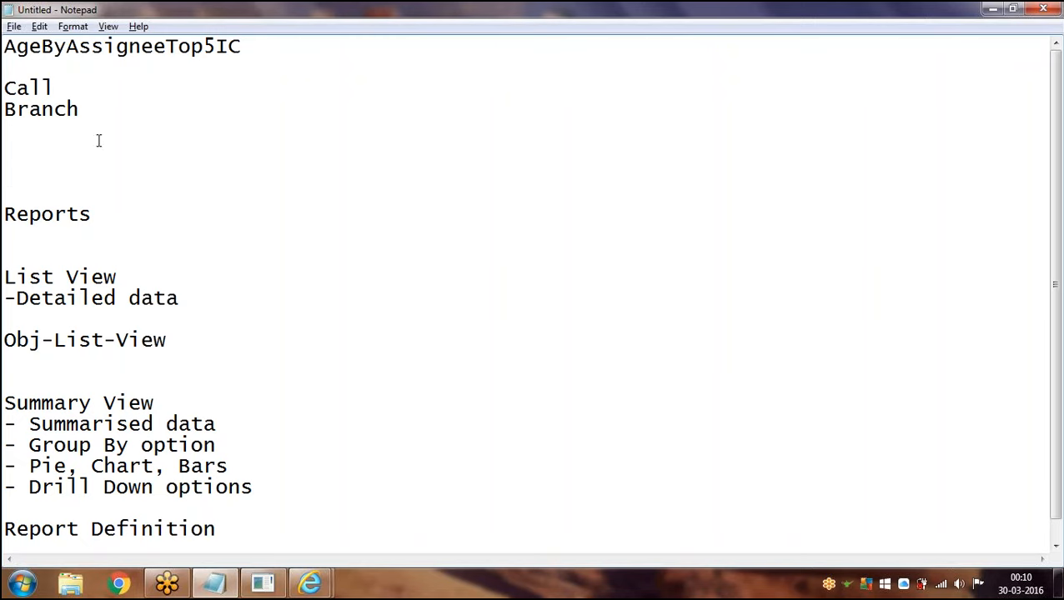
left_click_drag(6, 87, 84, 114)
left_click(118, 123)
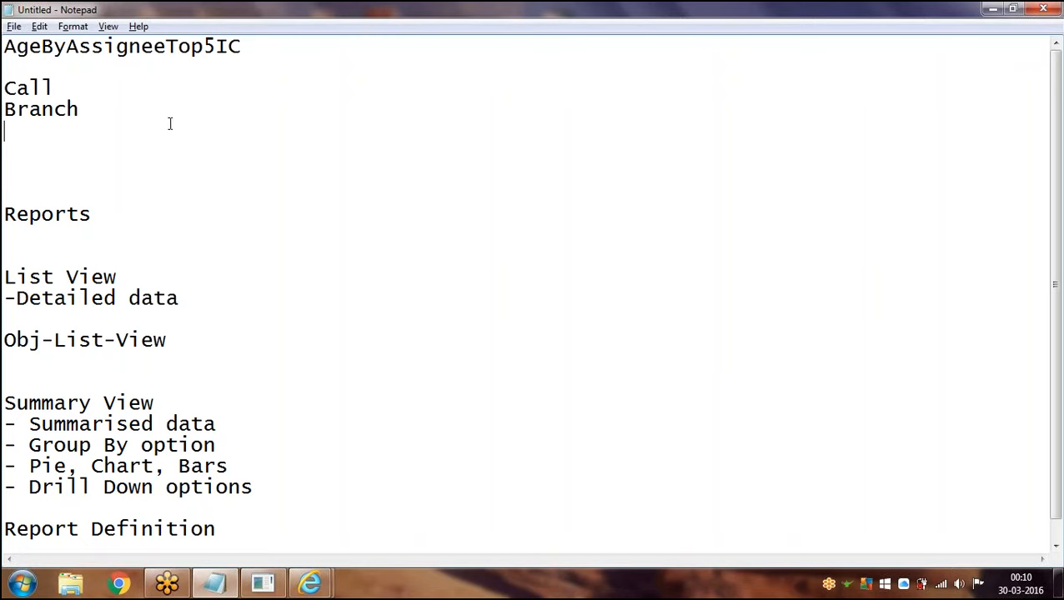
left_click(64, 149)
left_click(310, 583)
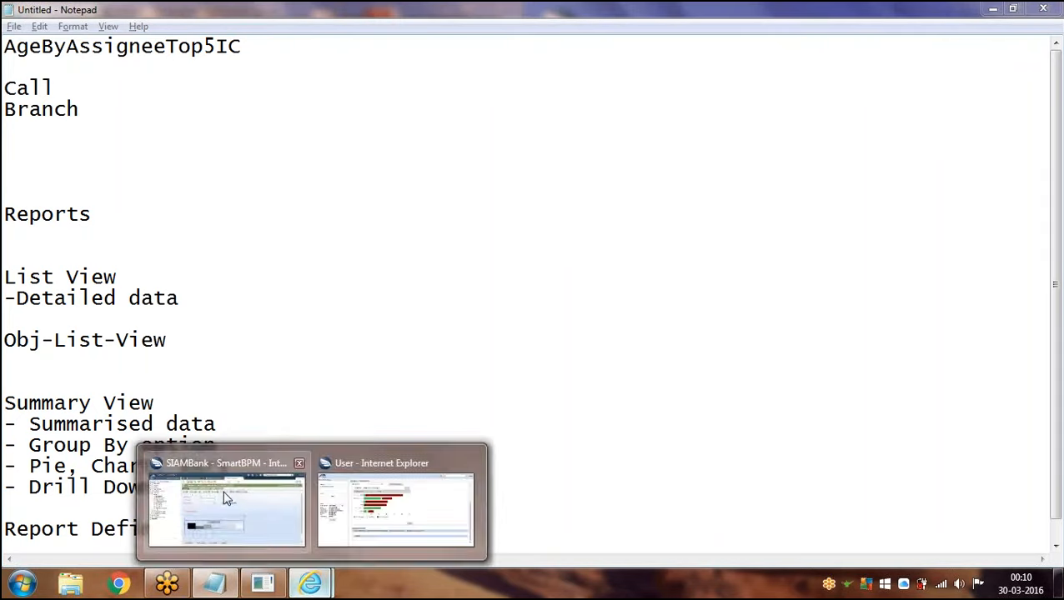
left_click(223, 494)
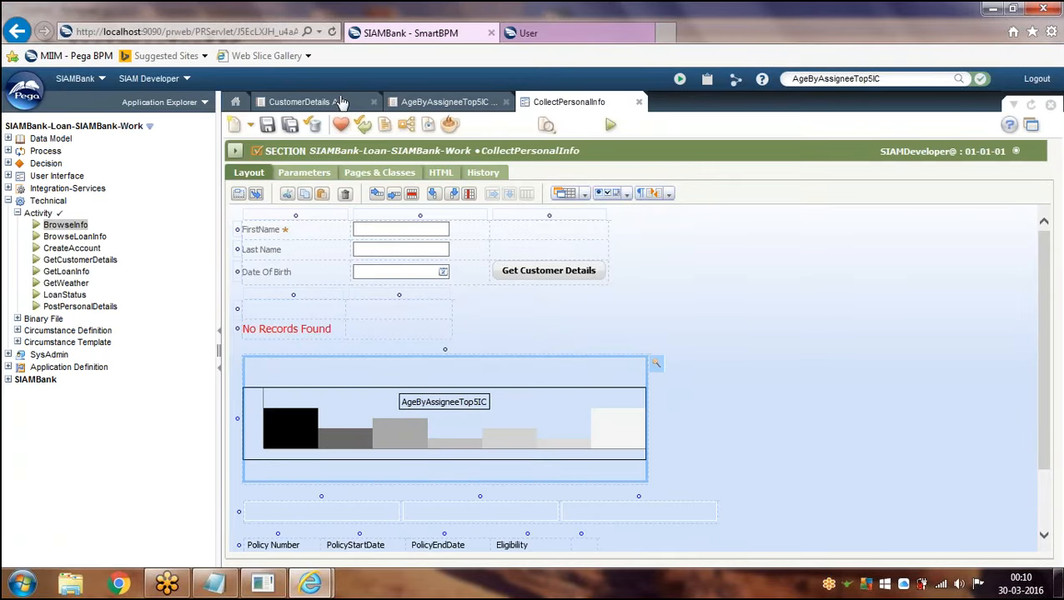
left_click(311, 101)
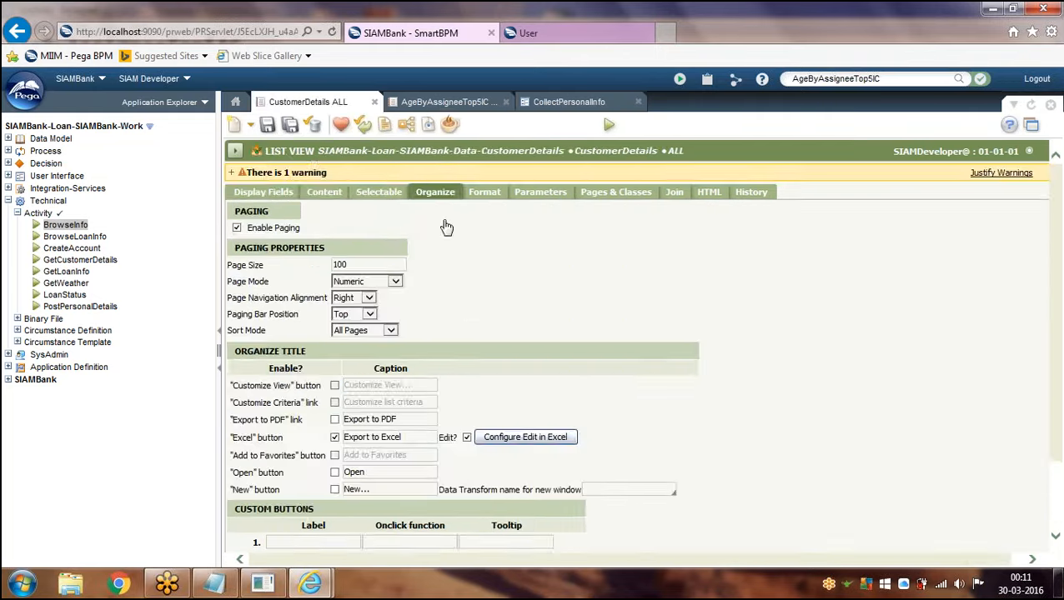
left_click(447, 102)
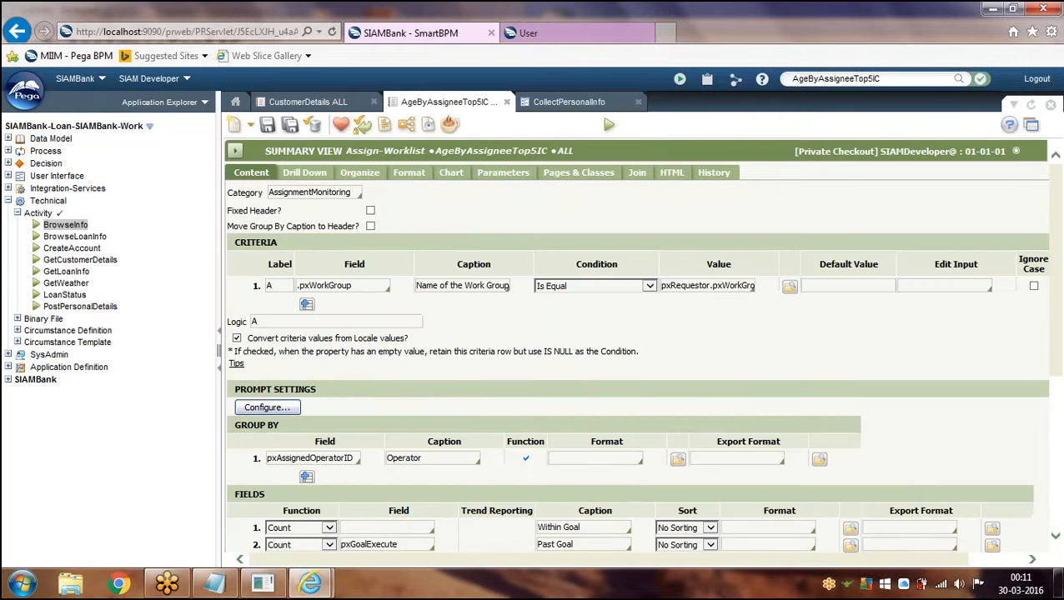
left_click(18, 213)
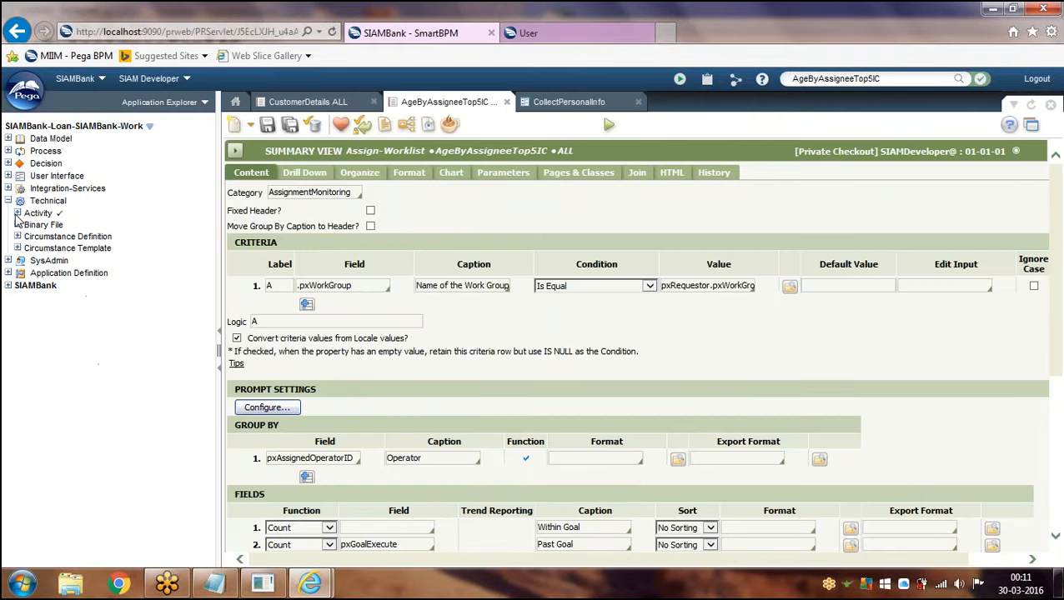
left_click(17, 214)
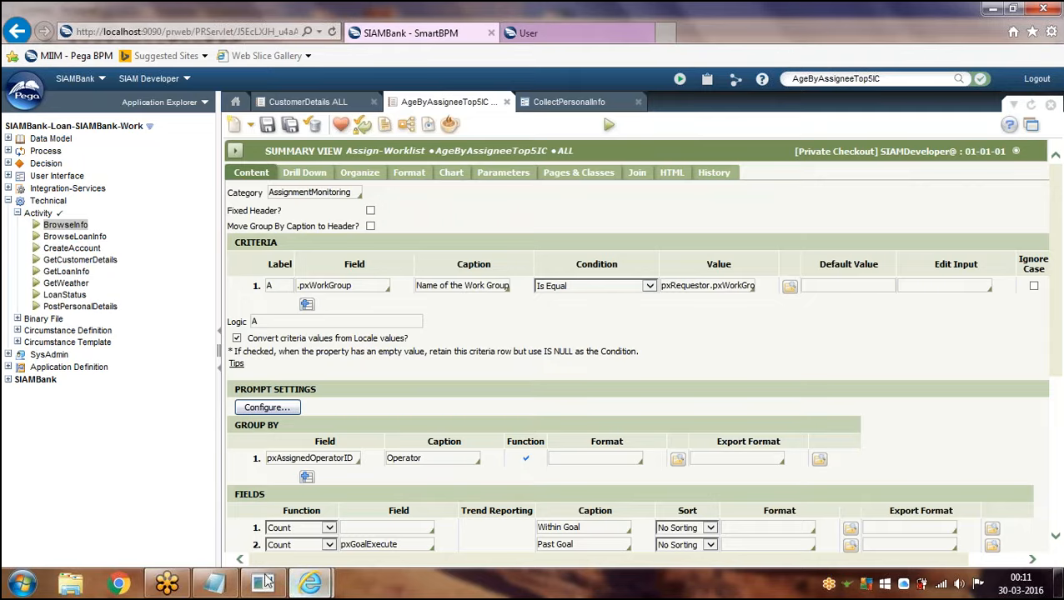
- Switch to the Notepad notes and insert a blank line between Call and Branch
left_click(226, 586)
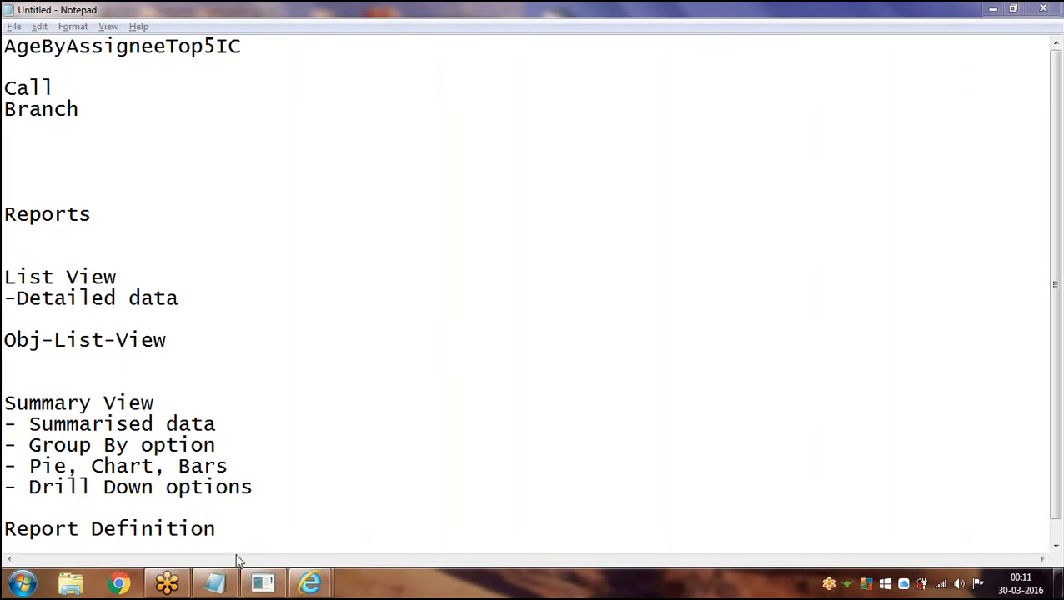
left_click_drag(91, 116, 7, 94)
left_click(11, 104)
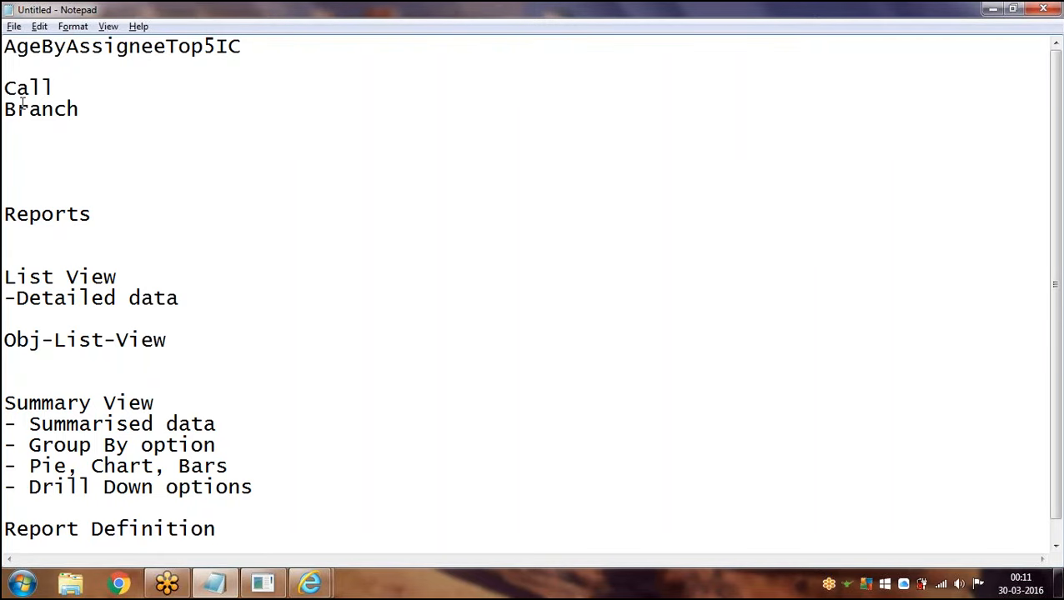
left_click(68, 90)
key("BackSpace")
key("Return")
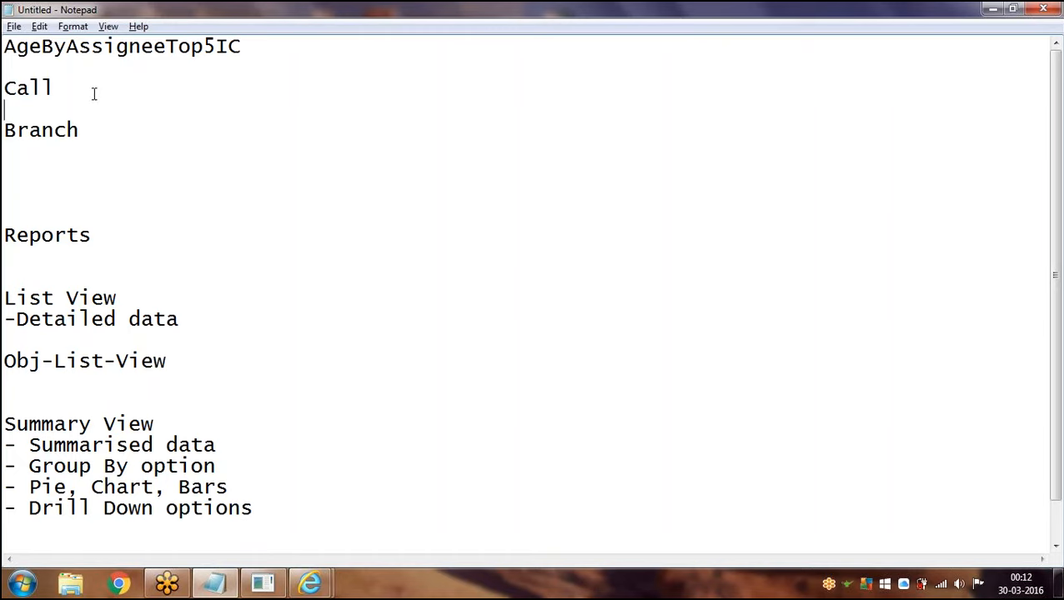
- Switch to the Pega developer portal and open the BrowseInfo and GetCustomerDetails activities
key("alt+Tab")
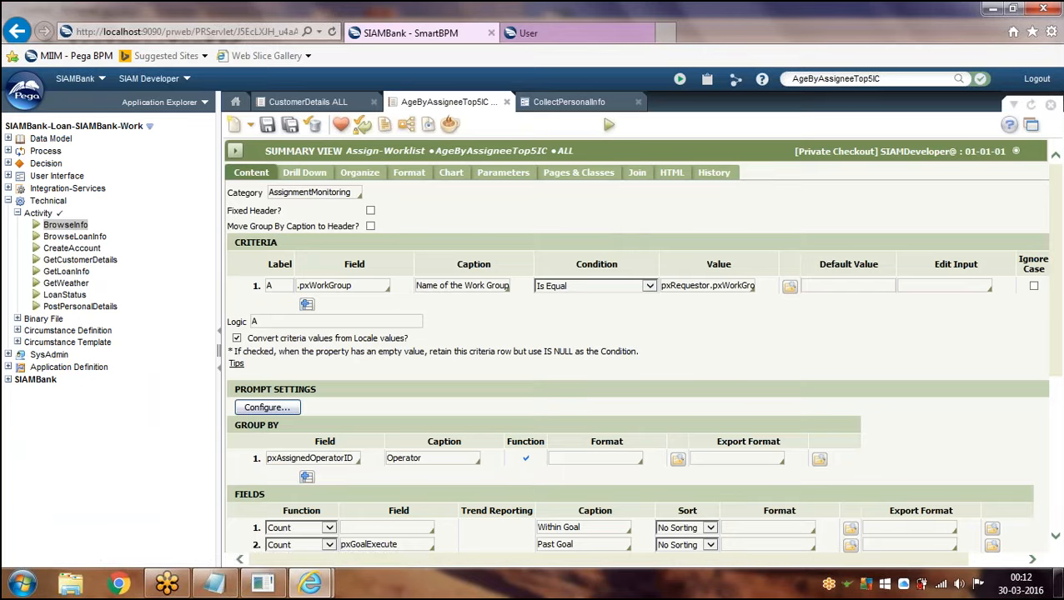
left_click(66, 226)
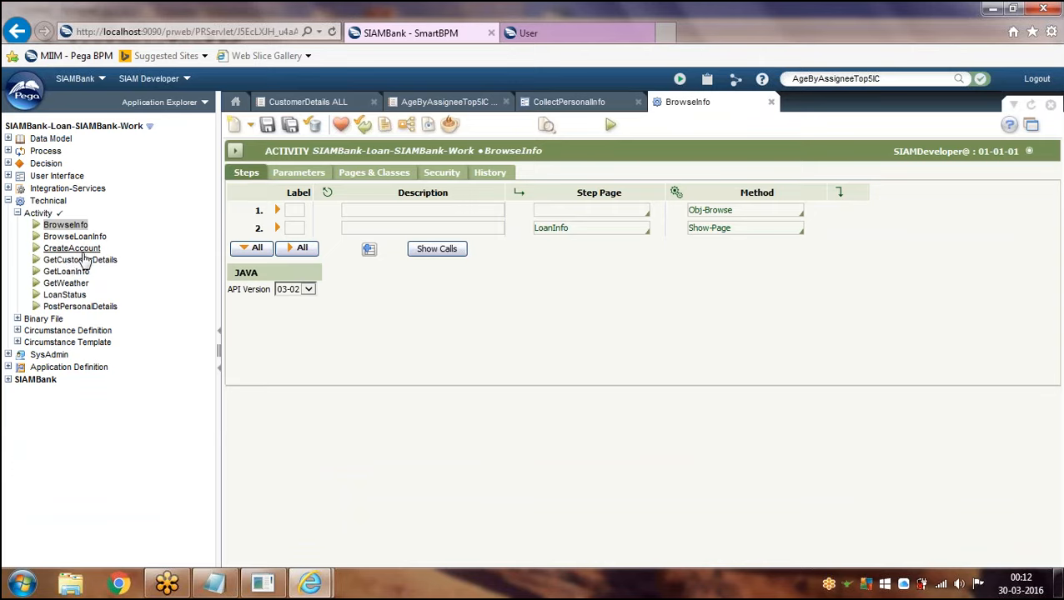
left_click(80, 260)
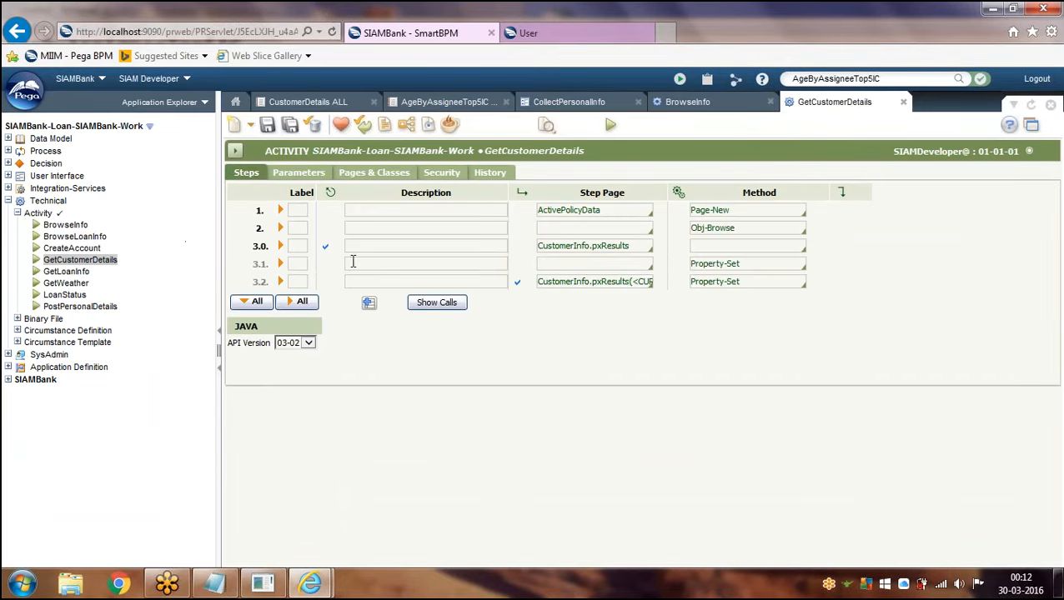
- Add step 4 at the end of the GetCustomerDetails activity and set its method to Call
left_click(369, 303)
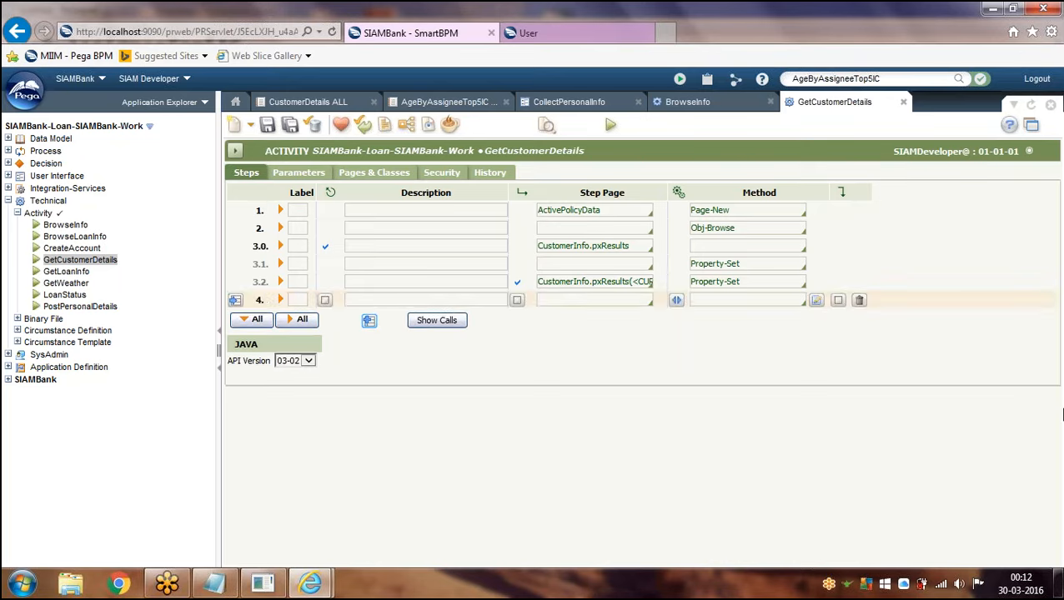
type("Call")
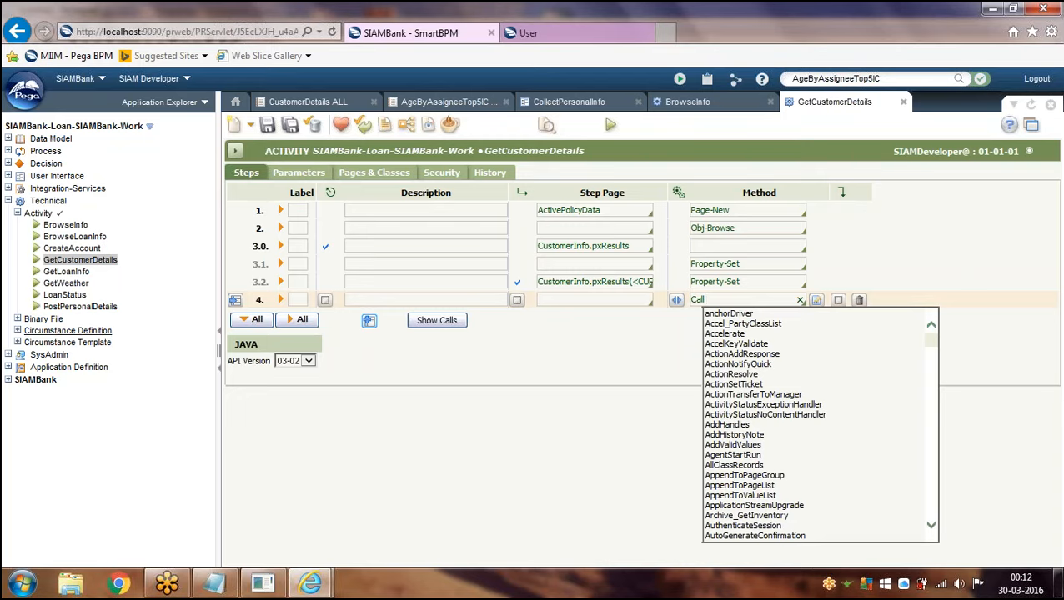
left_click(503, 392)
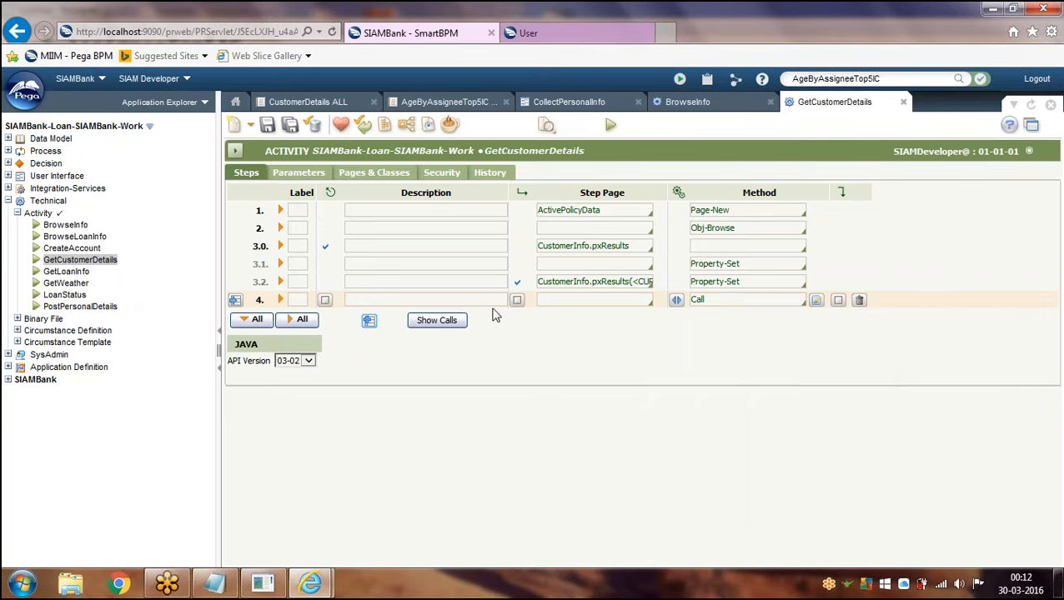
- Examine the steps and security settings of the BrowseInfo and BrowseLoanInfo activities, and open the GetLoanInfo activity
left_click(65, 225)
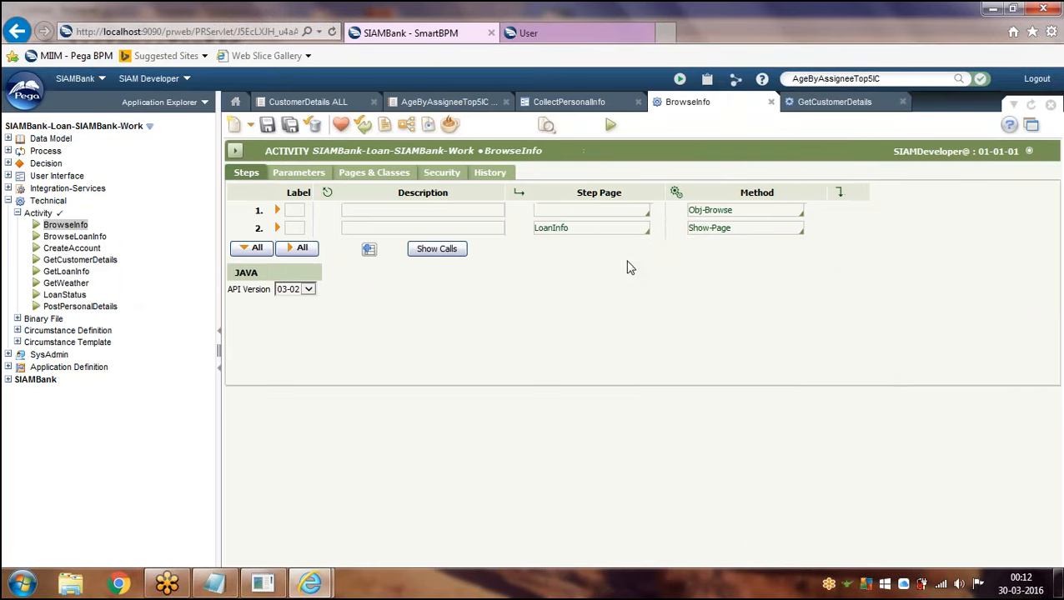
left_click(442, 173)
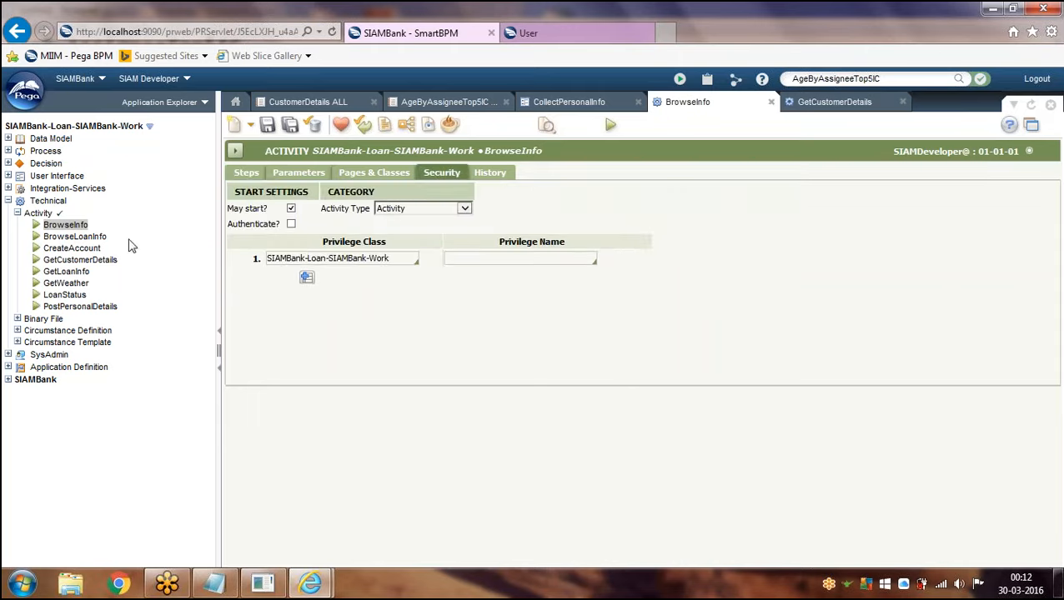
left_click(79, 238)
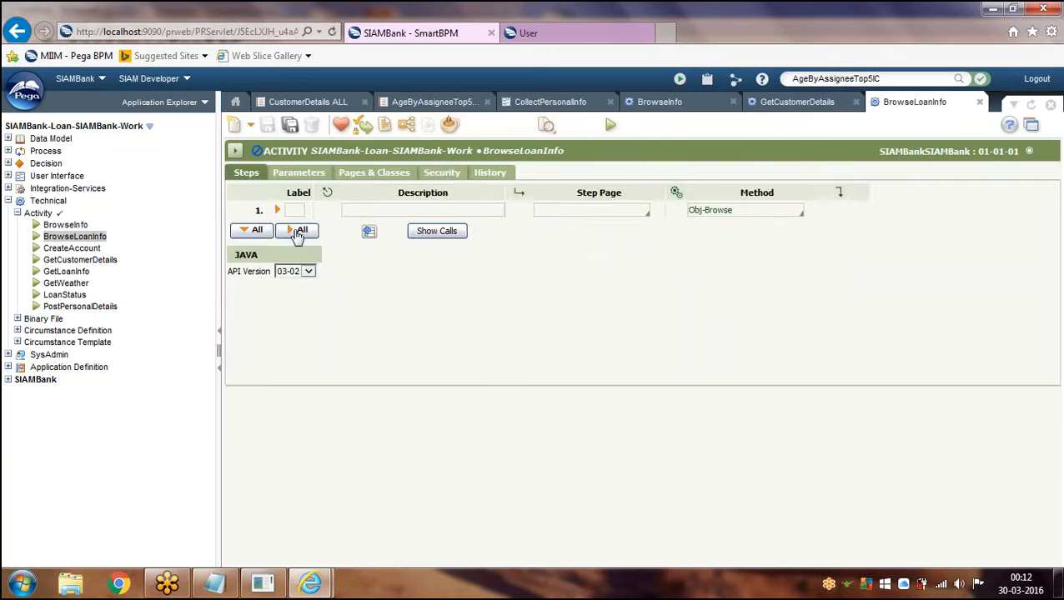
left_click(440, 174)
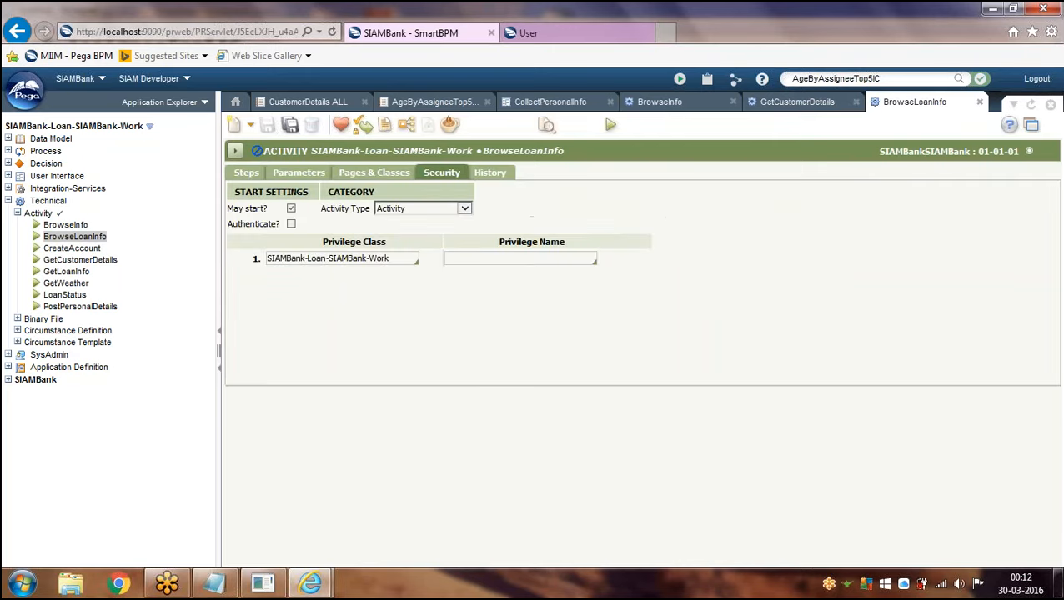
left_click(92, 260)
left_click(83, 272)
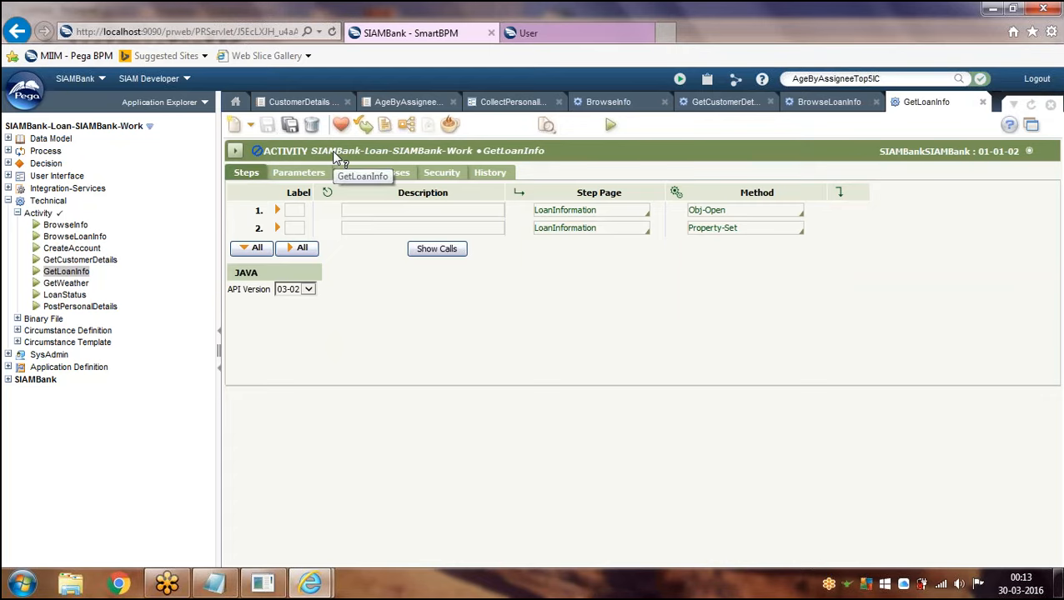
- Set the method of step 4 in GetCustomerDetails to Call BrowseLoanInfo, copying the activity name from the BrowseLoanInfo short description
left_click(713, 103)
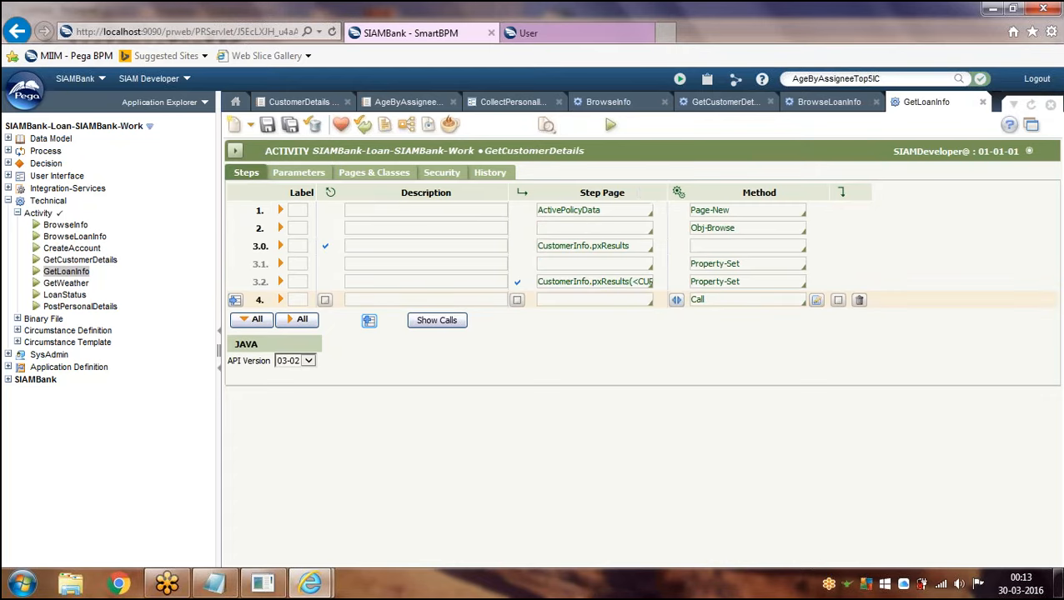
left_click(235, 150)
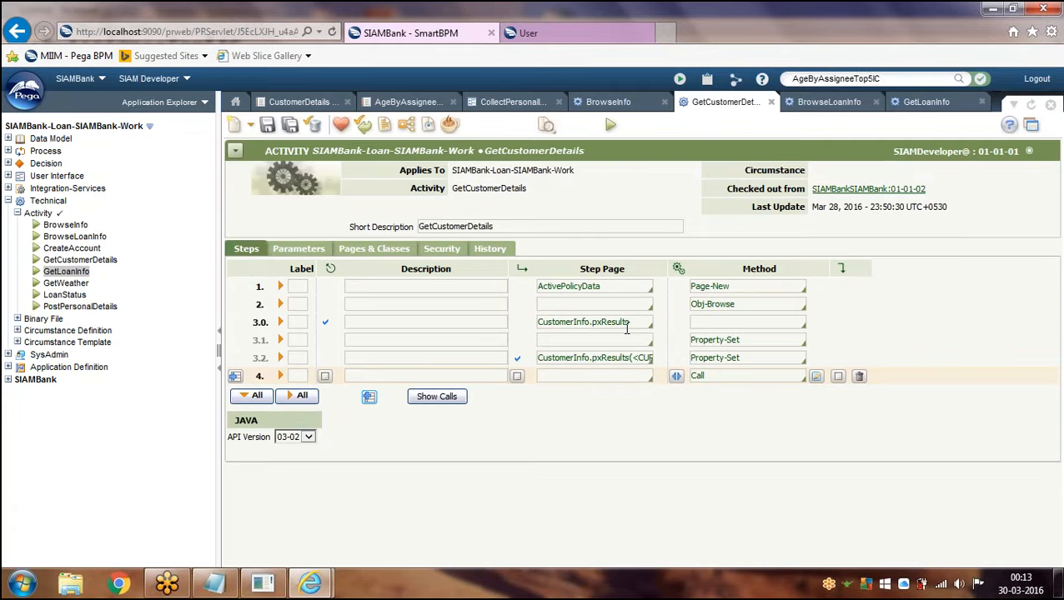
left_click(741, 379)
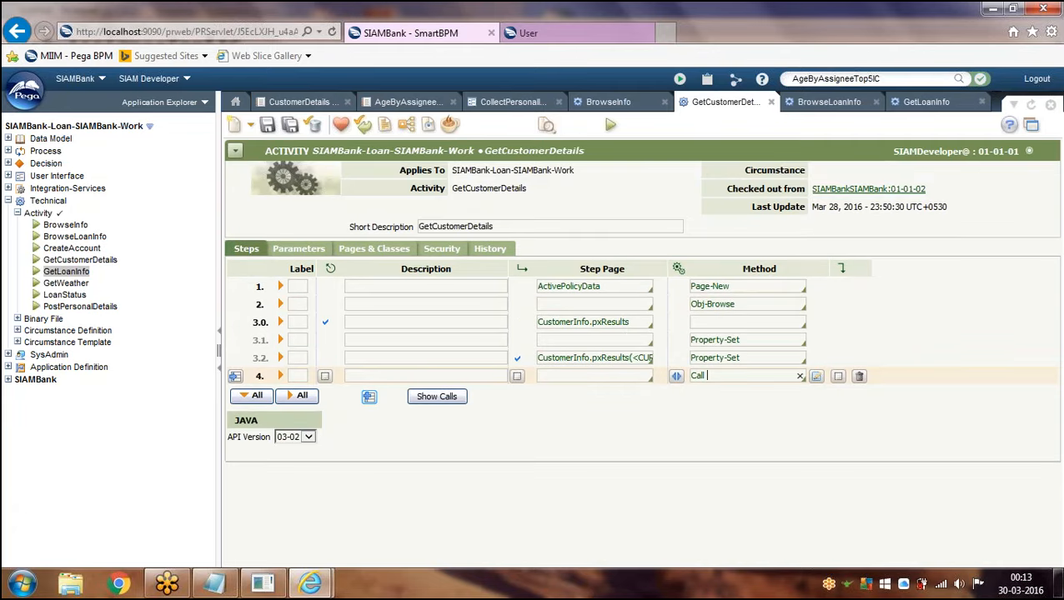
left_click(840, 105)
left_click(241, 151)
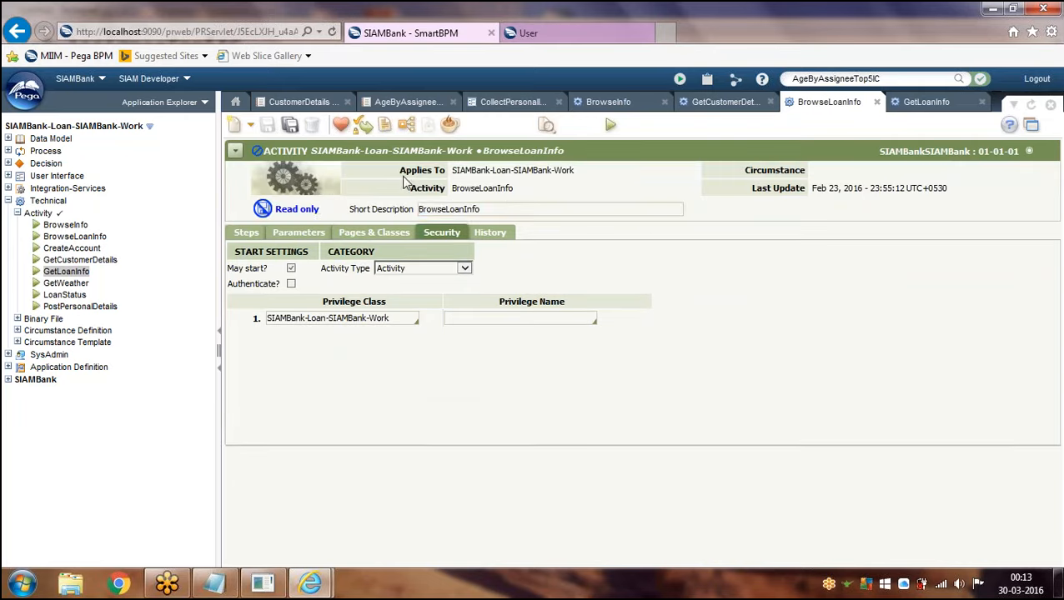
left_click_drag(510, 207, 317, 208)
key("ctrl+c")
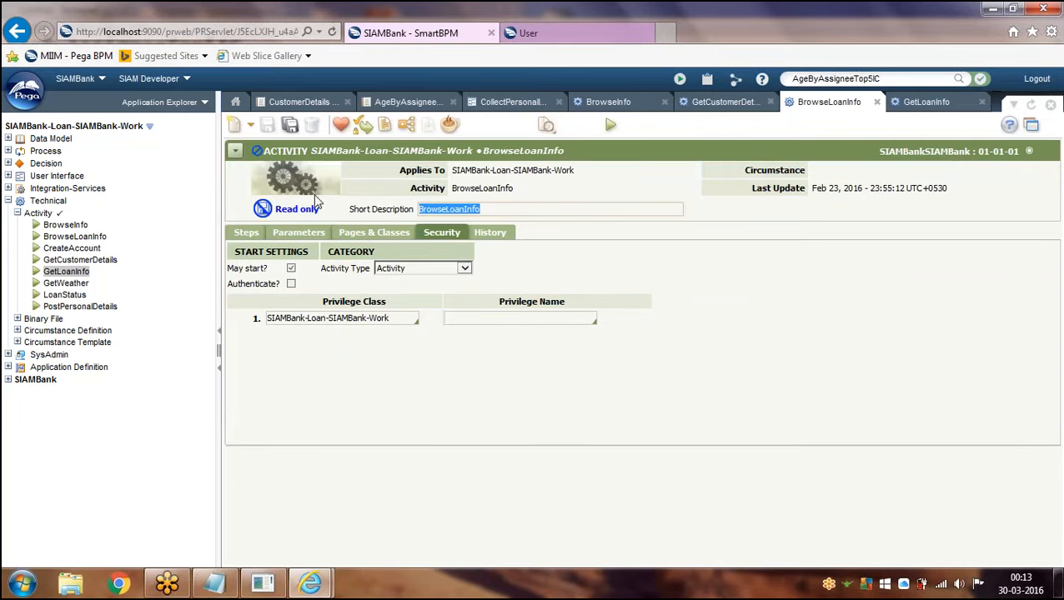
left_click(610, 105)
left_click(704, 104)
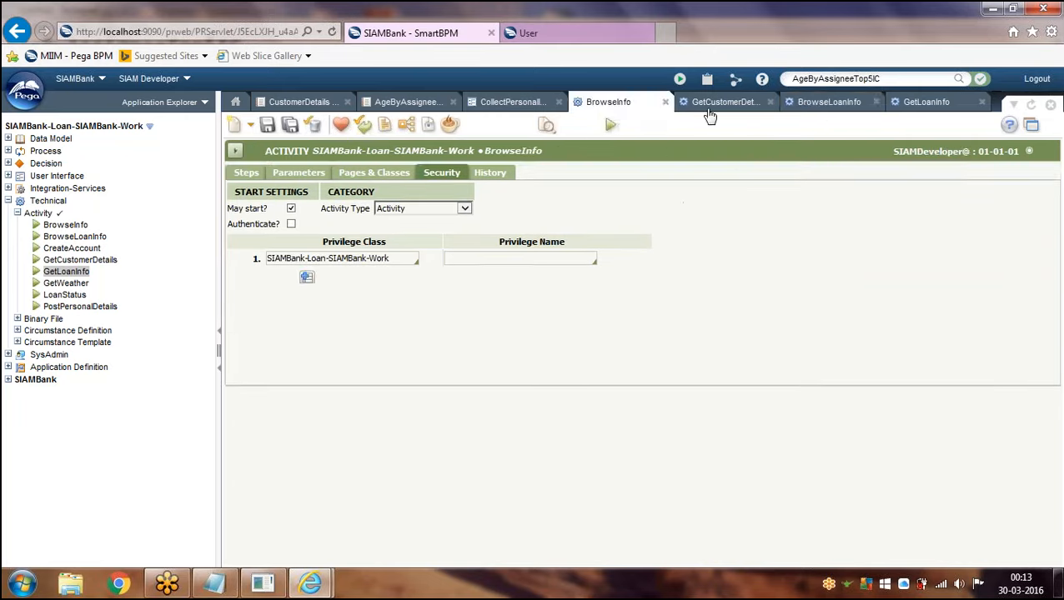
left_click(724, 378)
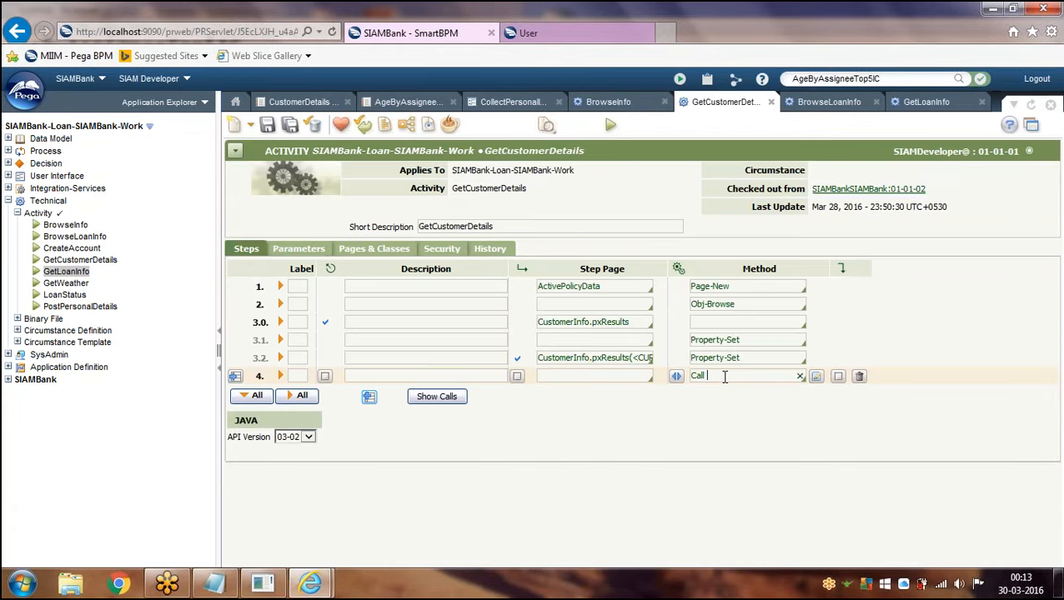
key("ctrl+v")
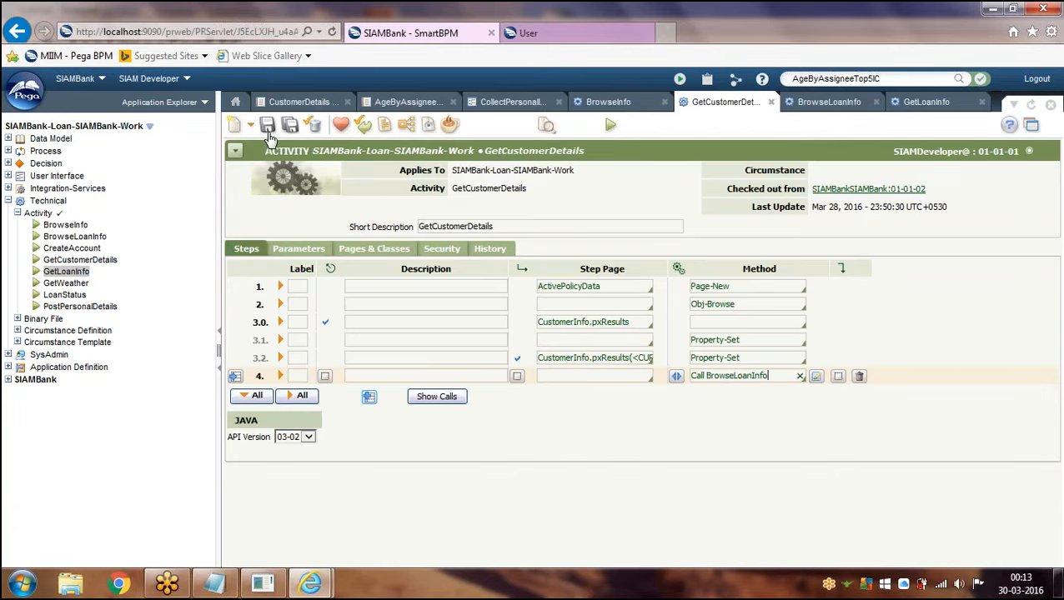
- Save the GetCustomerDetails activity under its existing key and refresh it
left_click(269, 126)
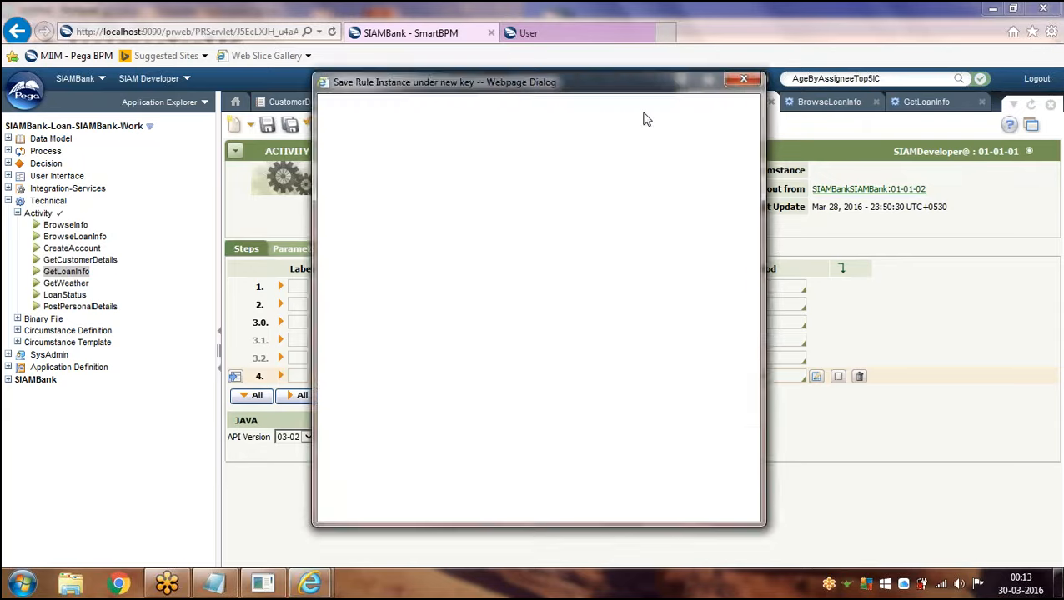
left_click(743, 80)
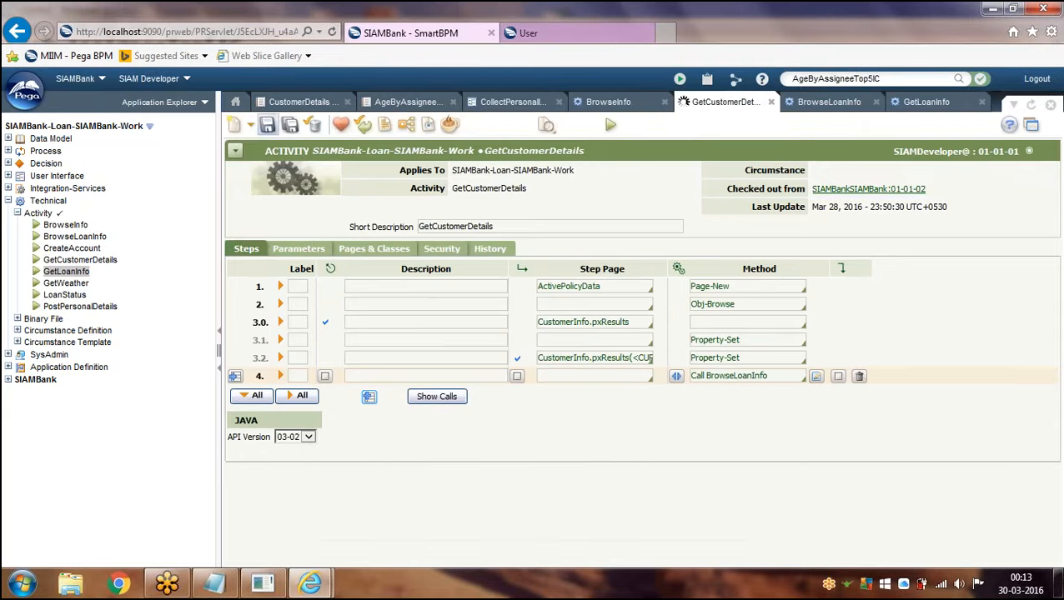
left_click(268, 126)
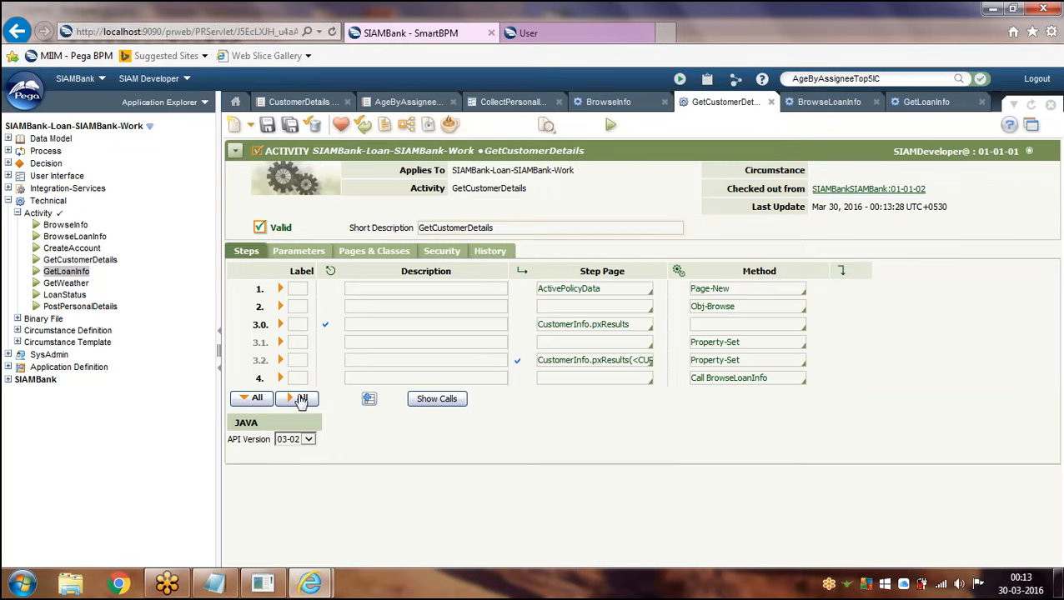
left_click(784, 378)
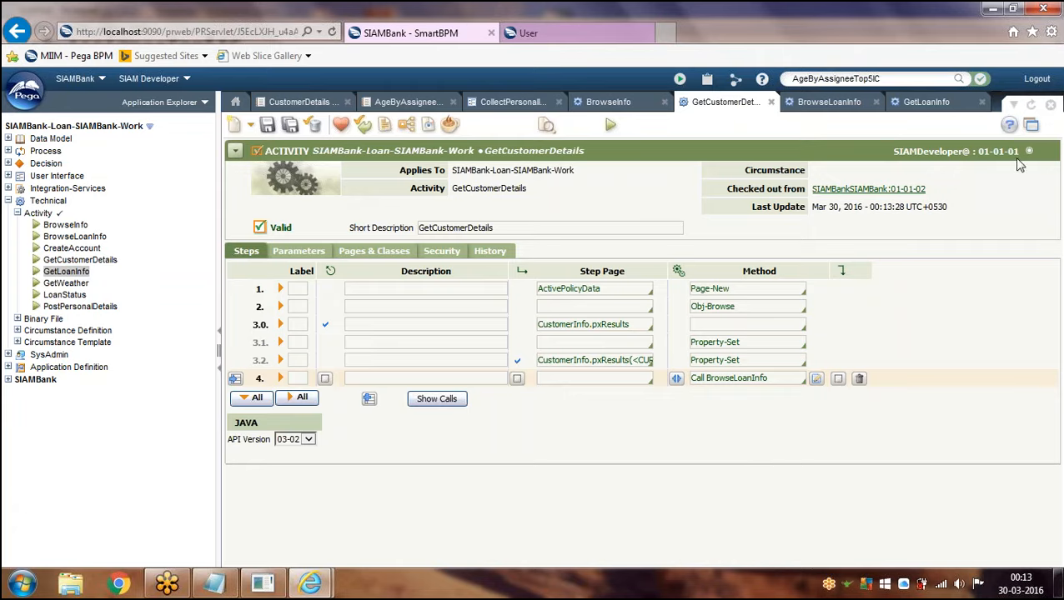
left_click(1032, 106)
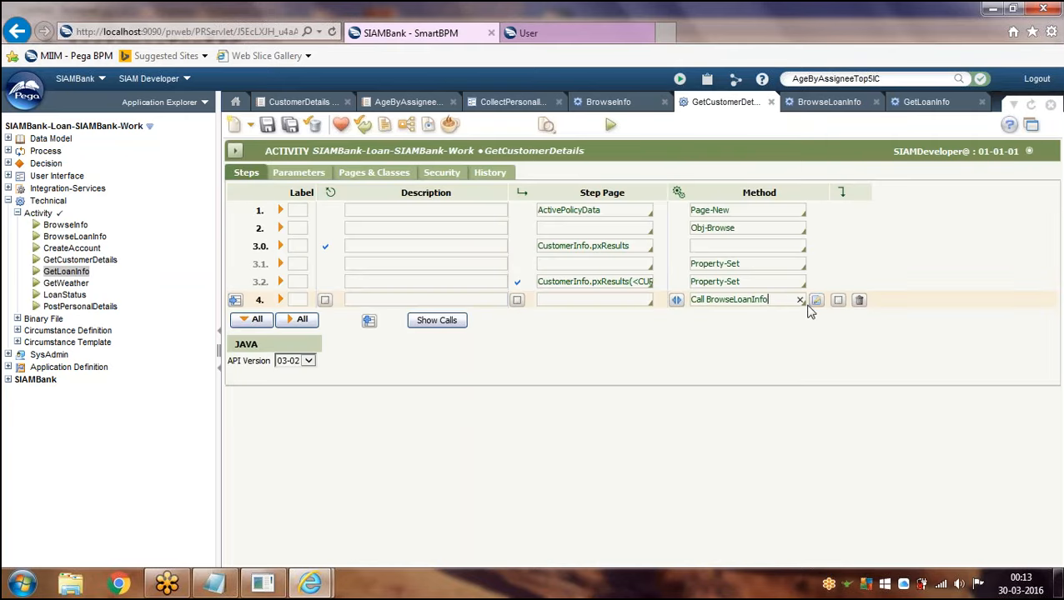
- Open BrowseLoanInfo from the call in step 4 and compare its steps with the Obj-Browse step 2 of GetCustomerDetails
left_click(814, 300)
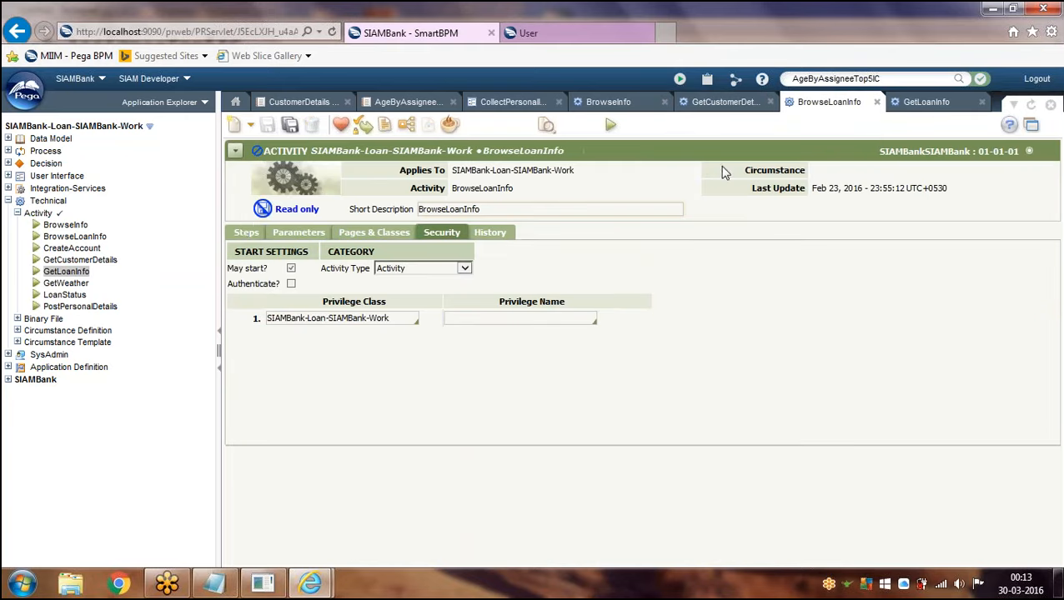
left_click(250, 232)
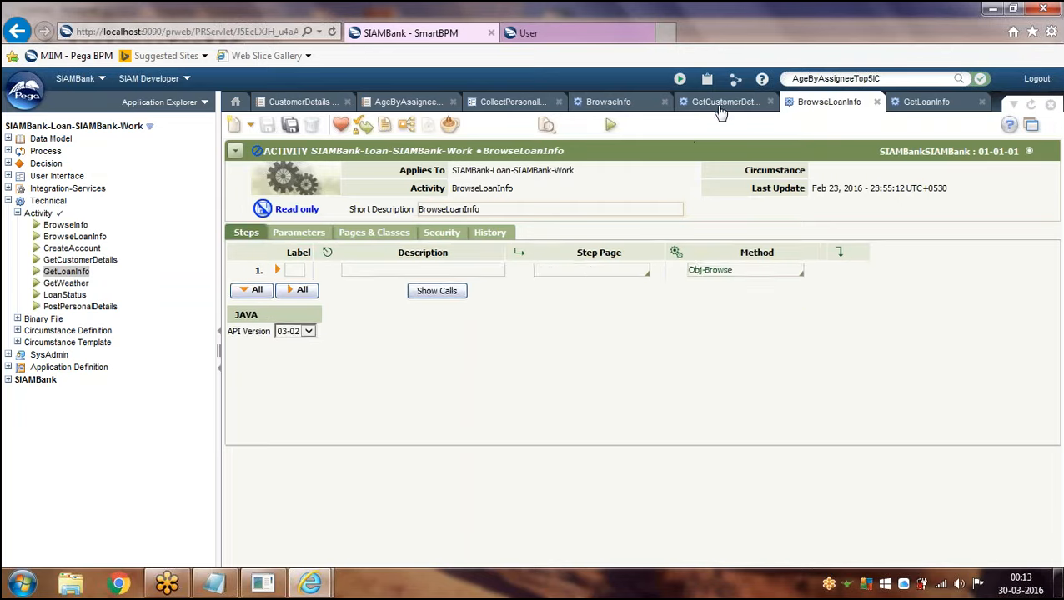
left_click(721, 101)
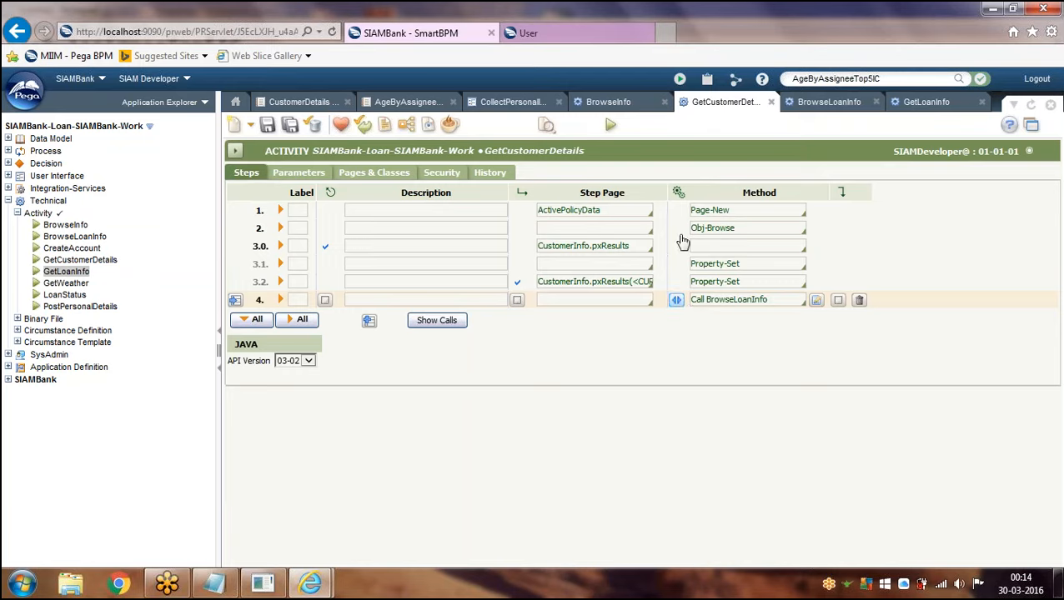
left_click(747, 229)
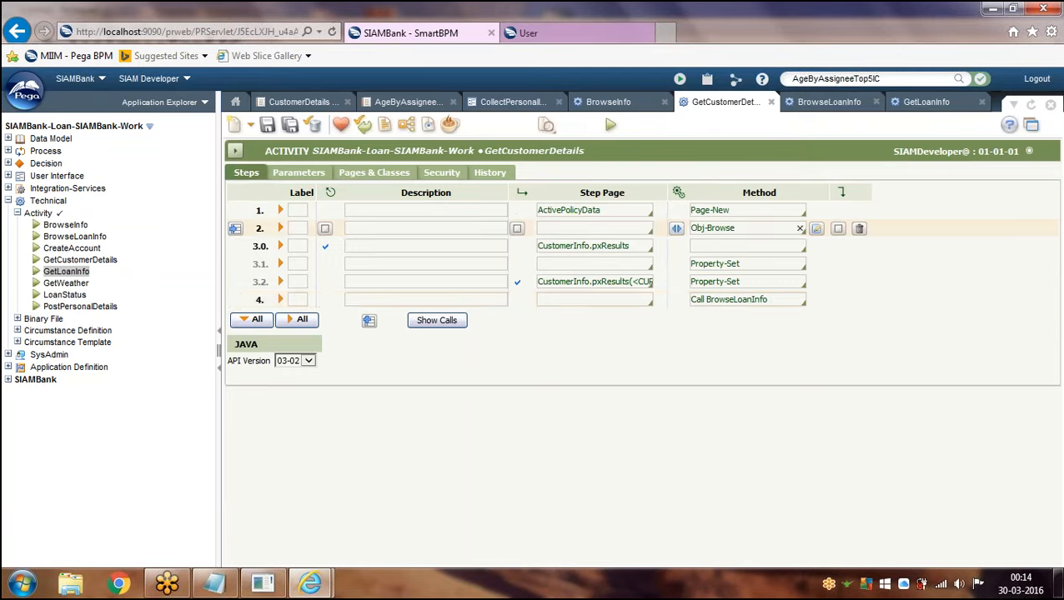
left_click(829, 102)
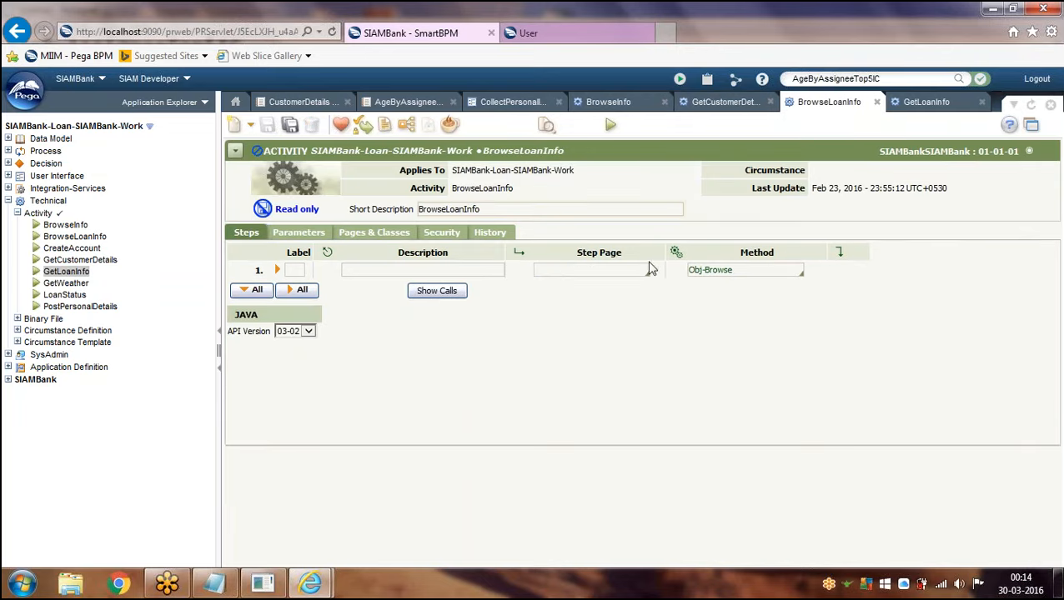
left_click(604, 270)
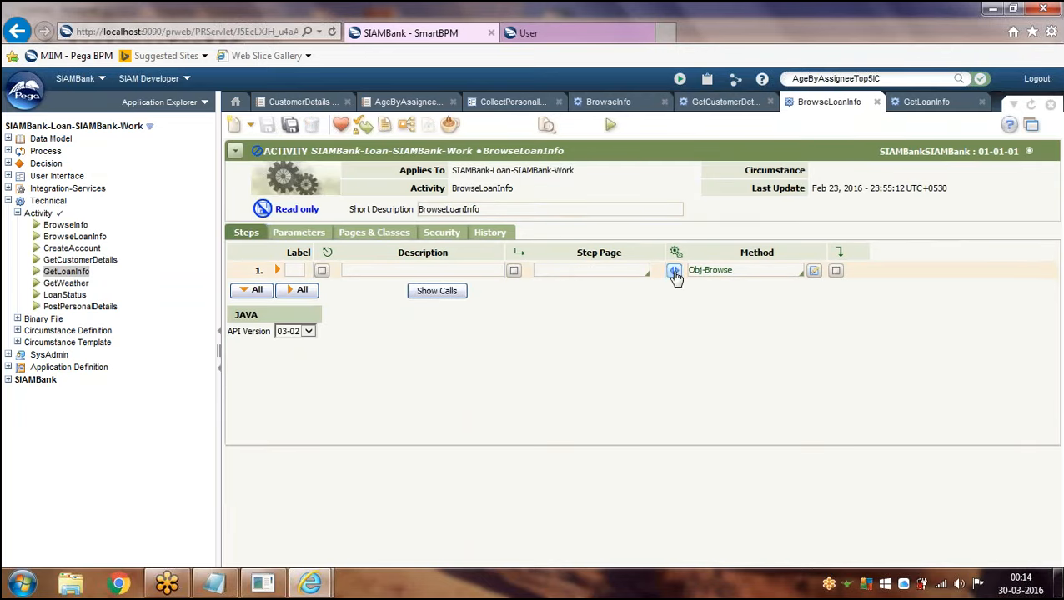
left_click(730, 105)
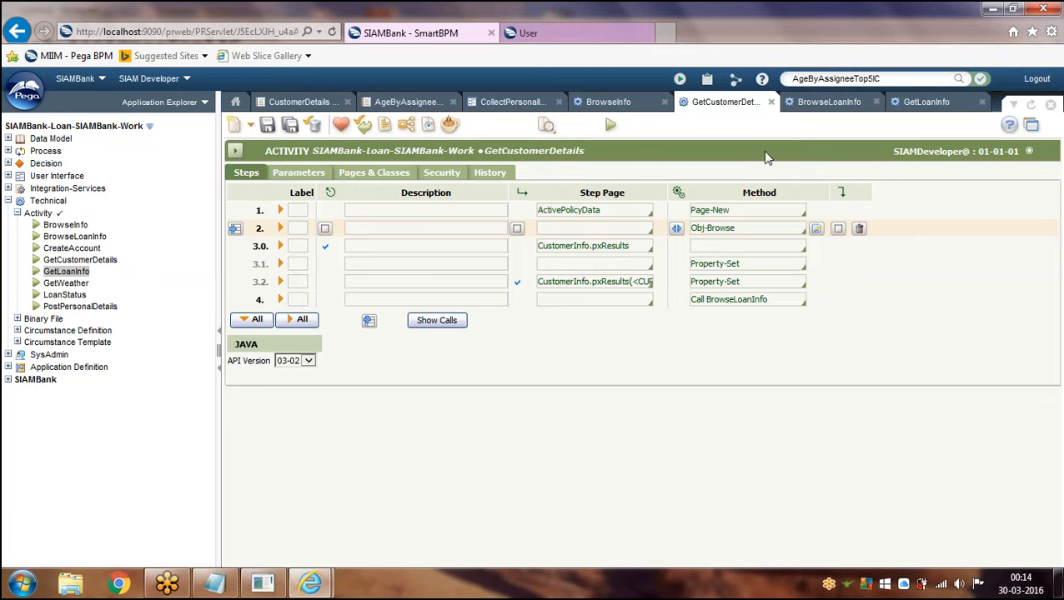
left_click_drag(747, 228, 685, 228)
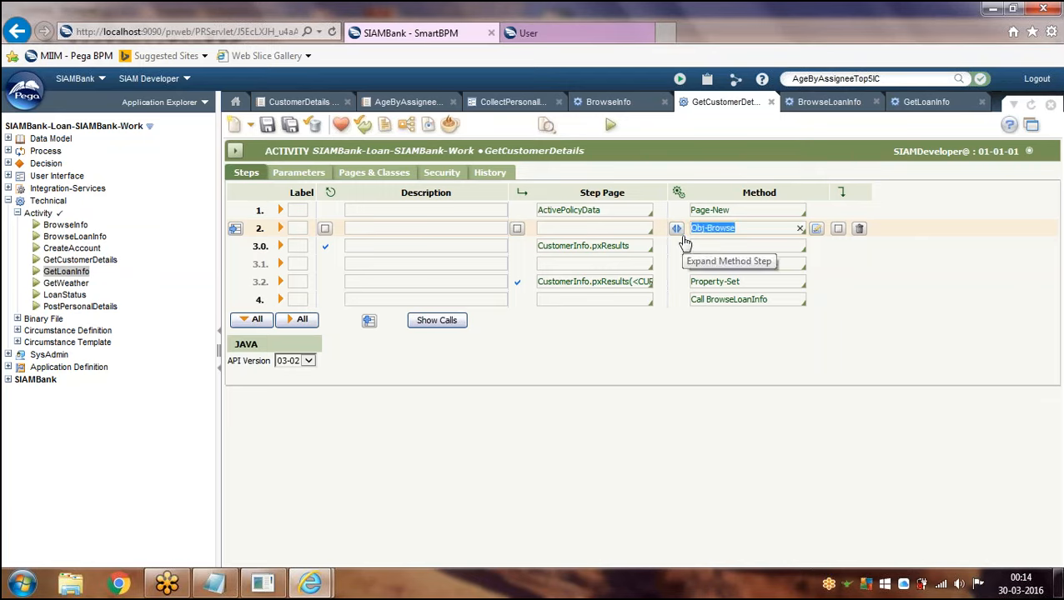
left_click(733, 228)
left_click_drag(748, 228, 686, 228)
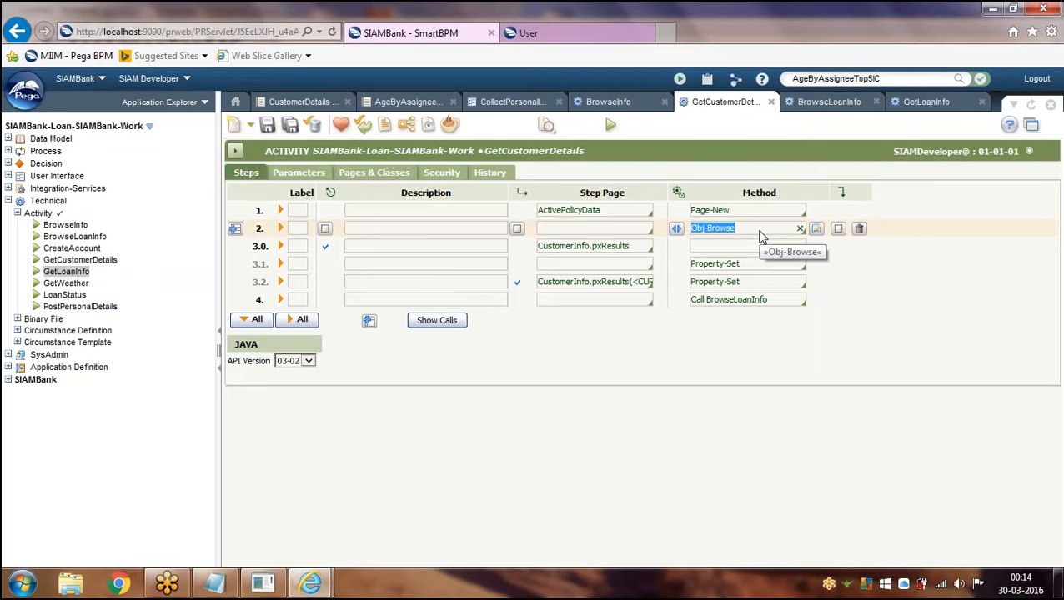
- Reopen BrowseLoanInfo from step 4 of GetCustomerDetails, review its Obj-Browse parameters and collapse all its steps
left_click(780, 300)
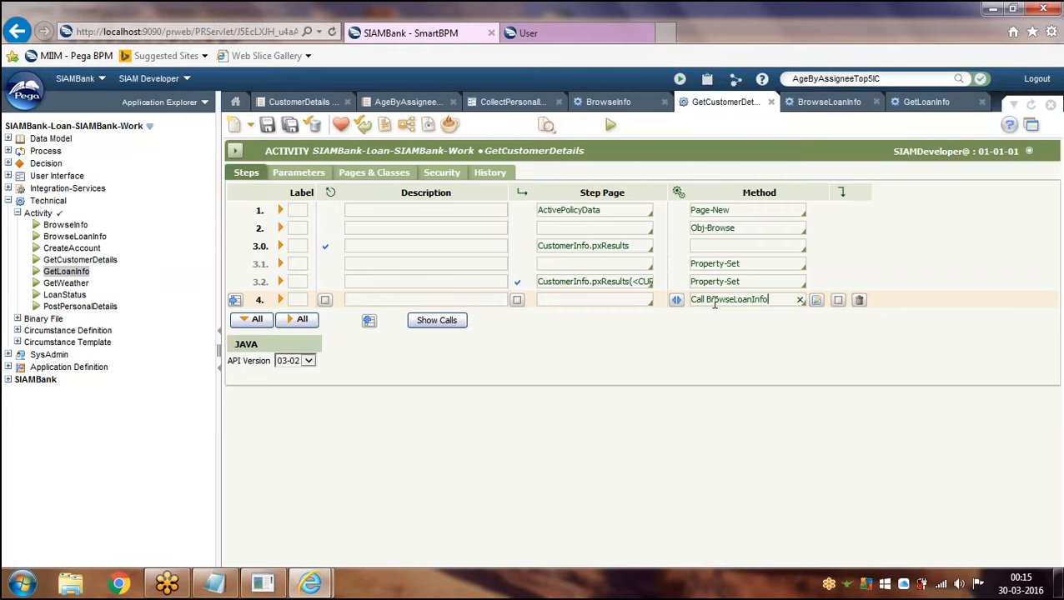
left_click(816, 299)
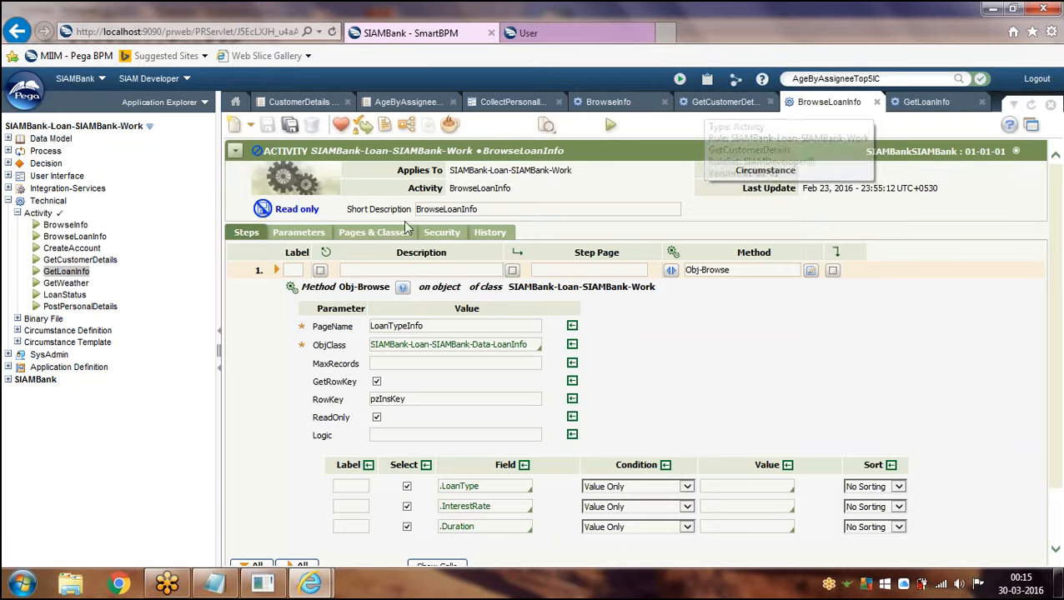
scroll(896, 341, "down", 3)
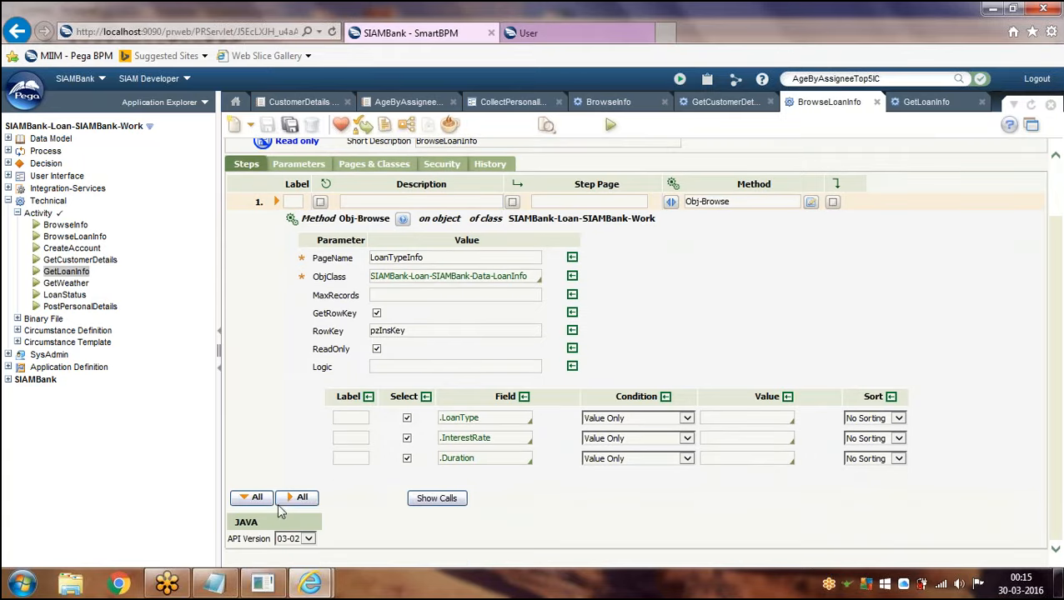
left_click(298, 498)
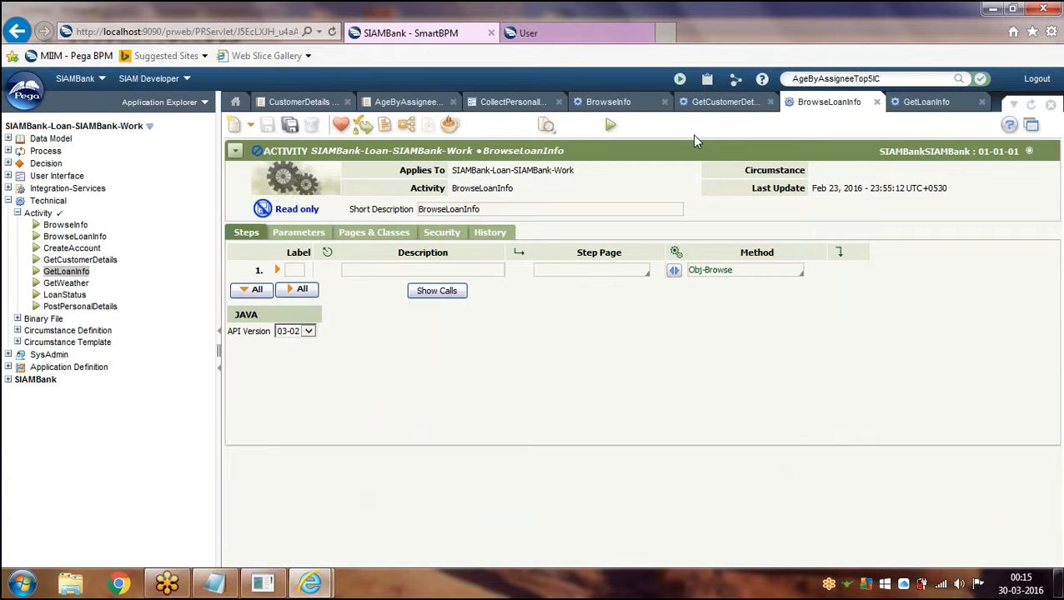
- Add an empty step 5 after the BrowseLoanInfo call in GetCustomerDetails and review the called BrowseLoanInfo activity
left_click(727, 103)
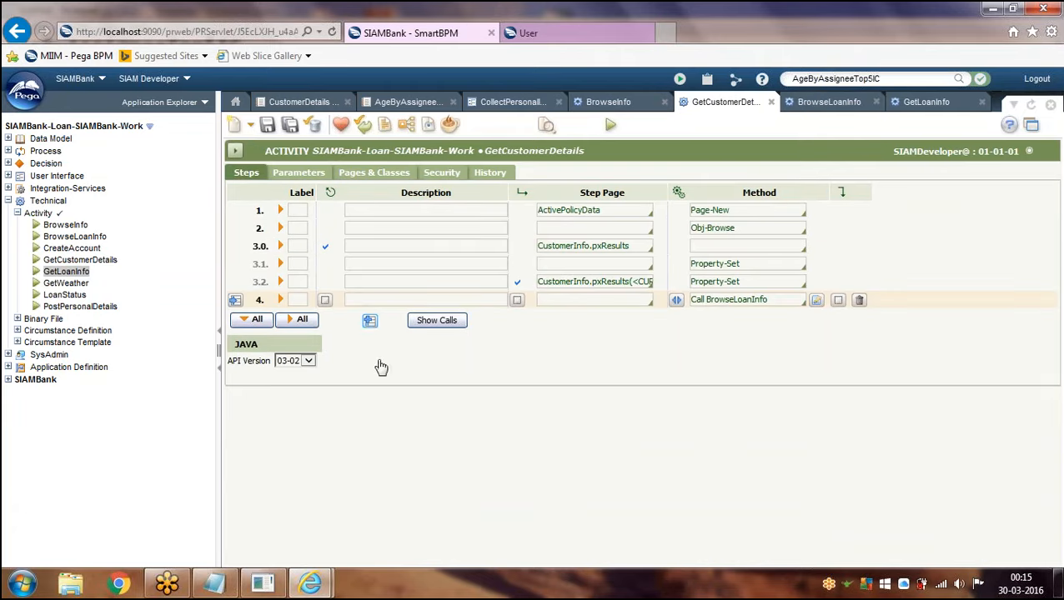
left_click(368, 320)
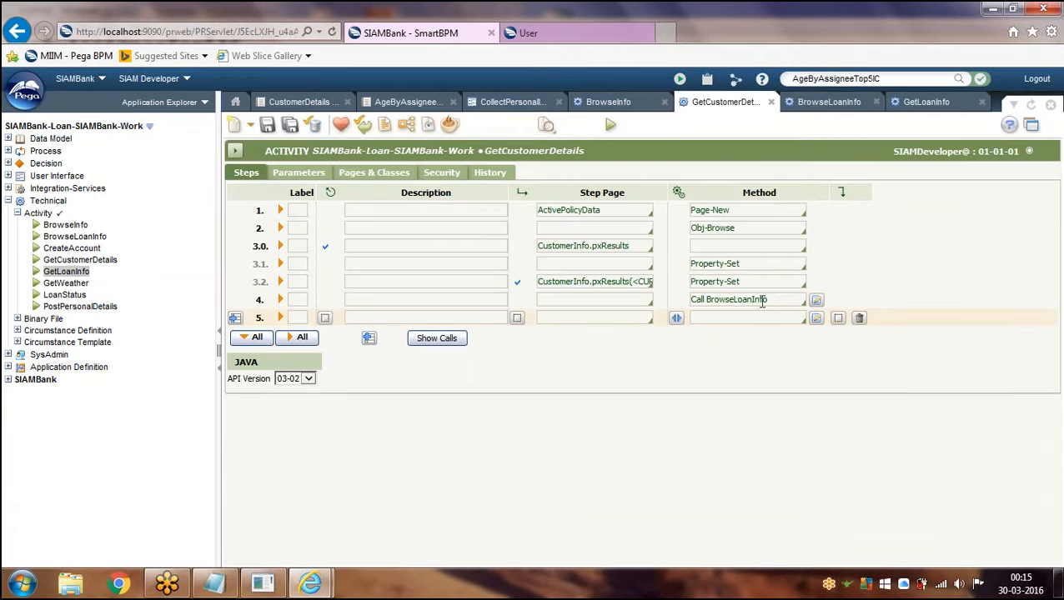
left_click_drag(769, 300, 682, 302)
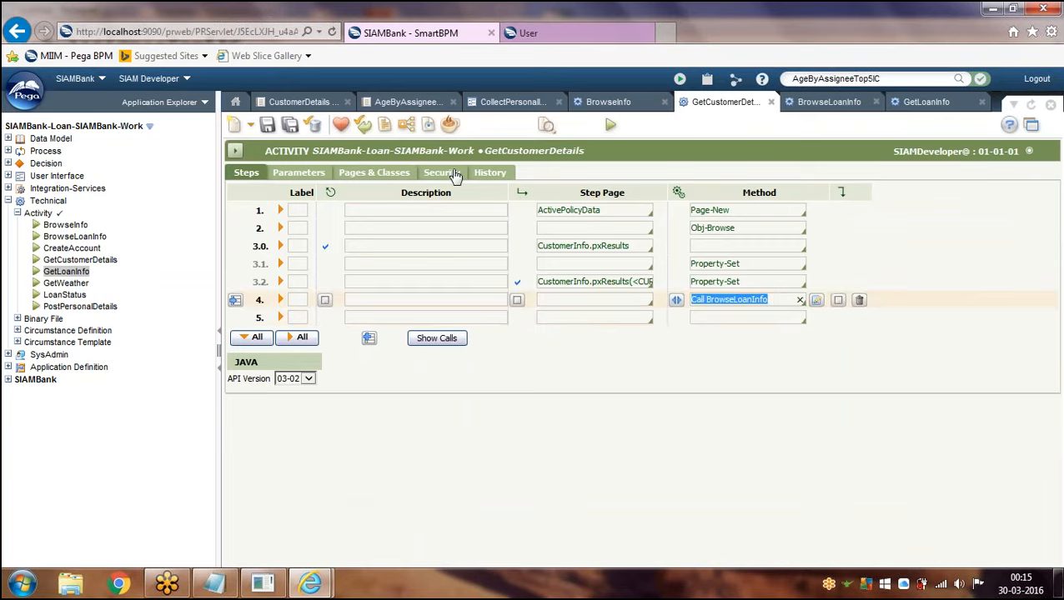
left_click(829, 104)
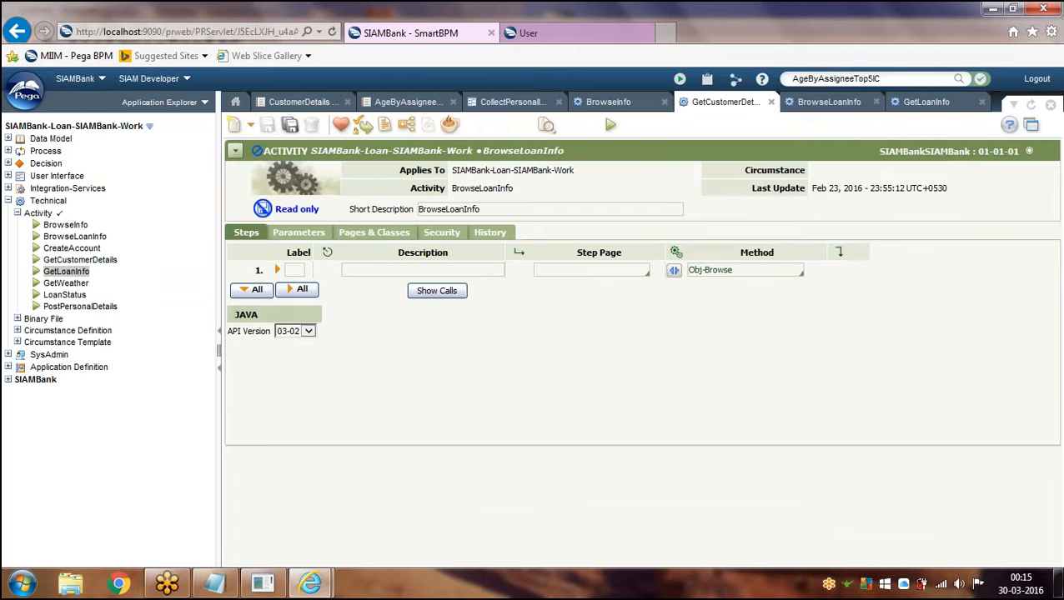
left_click(720, 111)
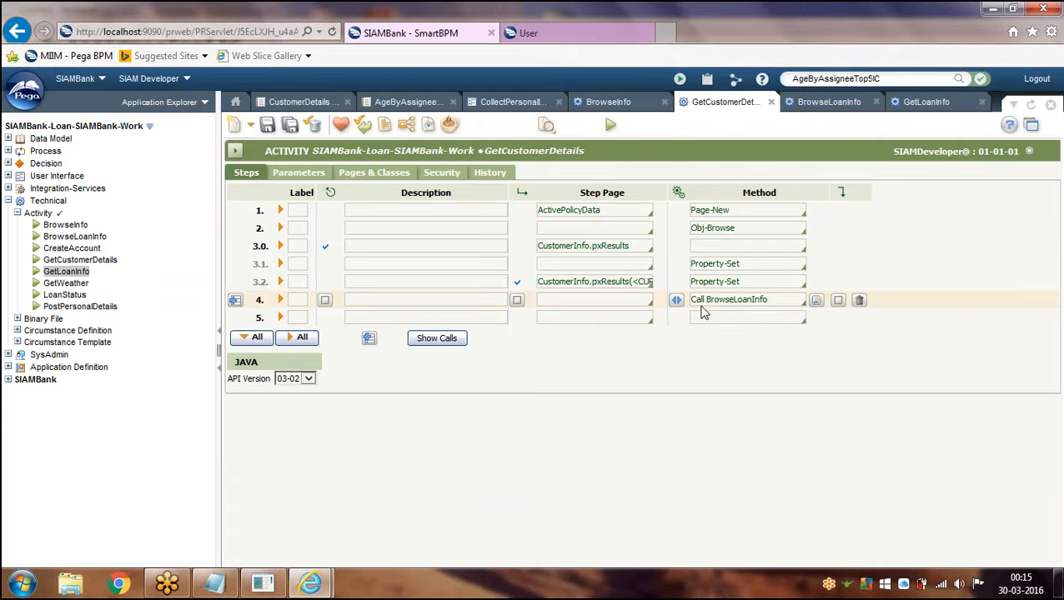
left_click_drag(710, 300, 765, 307)
left_click(757, 300)
left_click(802, 107)
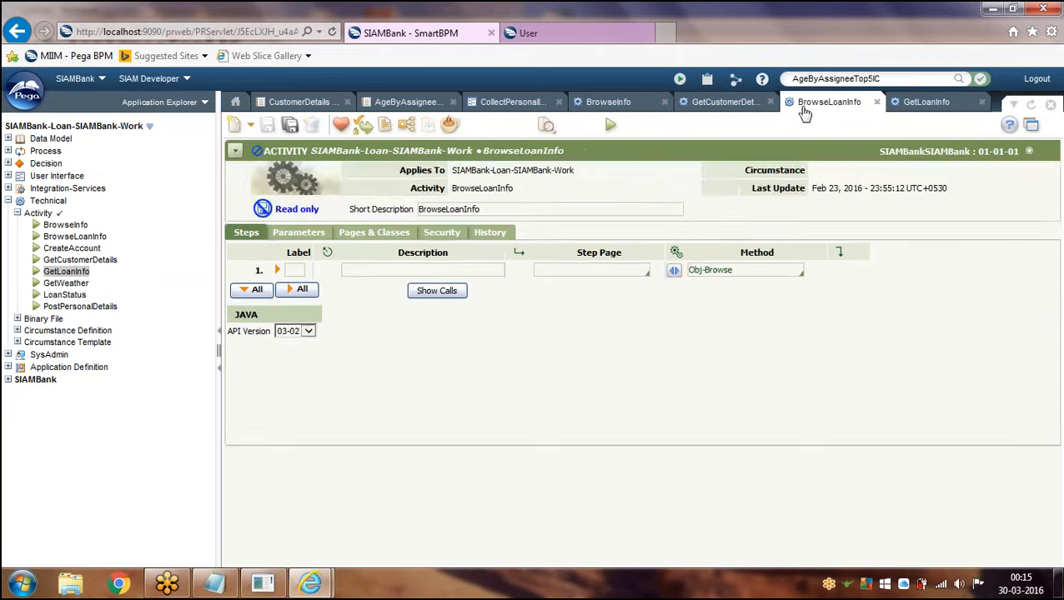
- Return to GetCustomerDetails and append empty steps 6 to 8
left_click(746, 106)
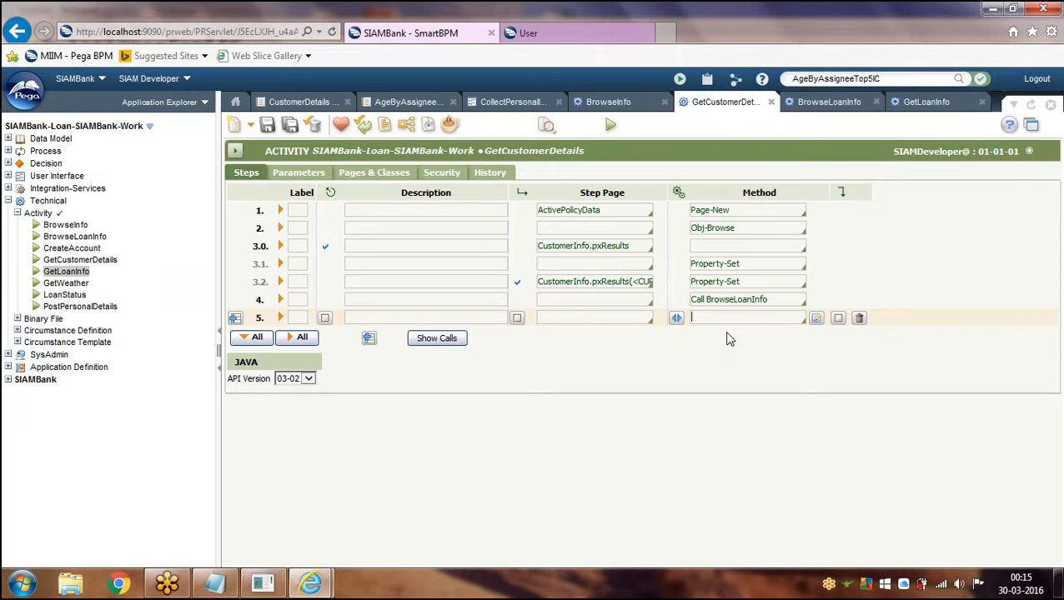
left_click(369, 338)
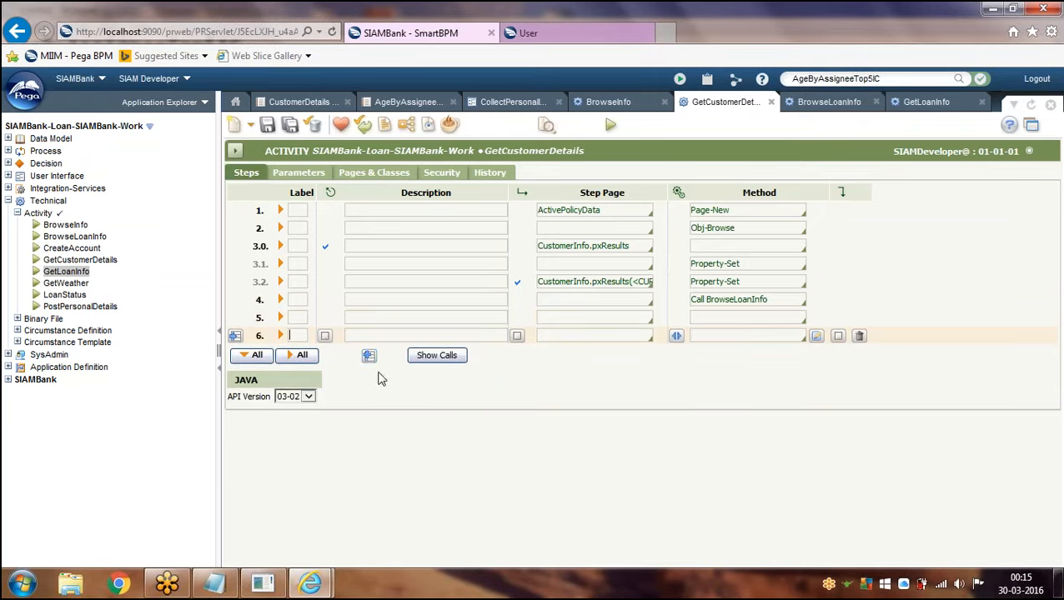
left_click(368, 355)
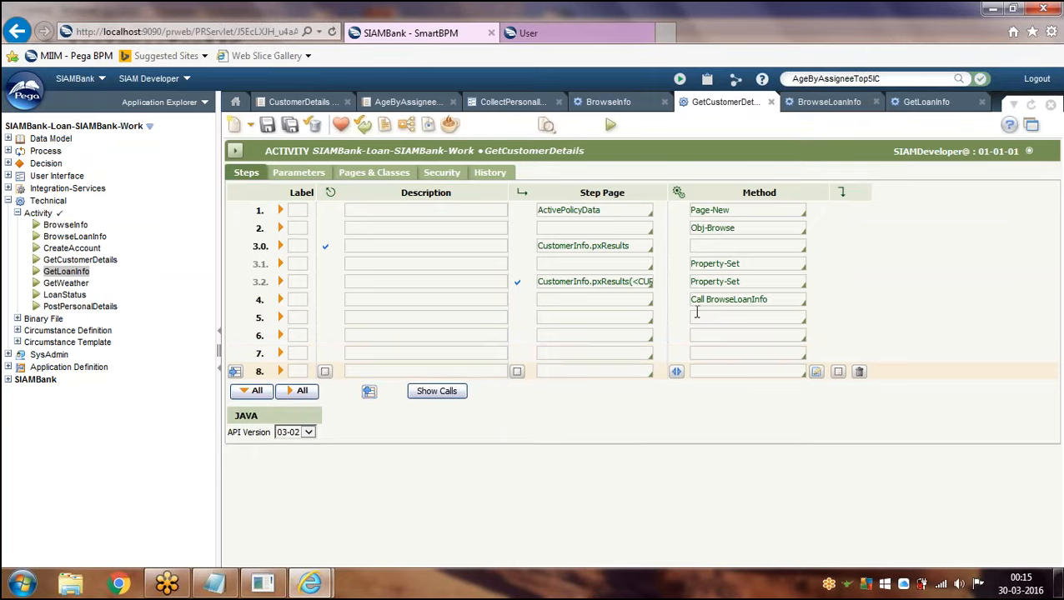
- Change the method of step 4 to Branch BrowseLoanInfo, and view the activity it branches to before returning to GetCustomerDetails
left_click(766, 300)
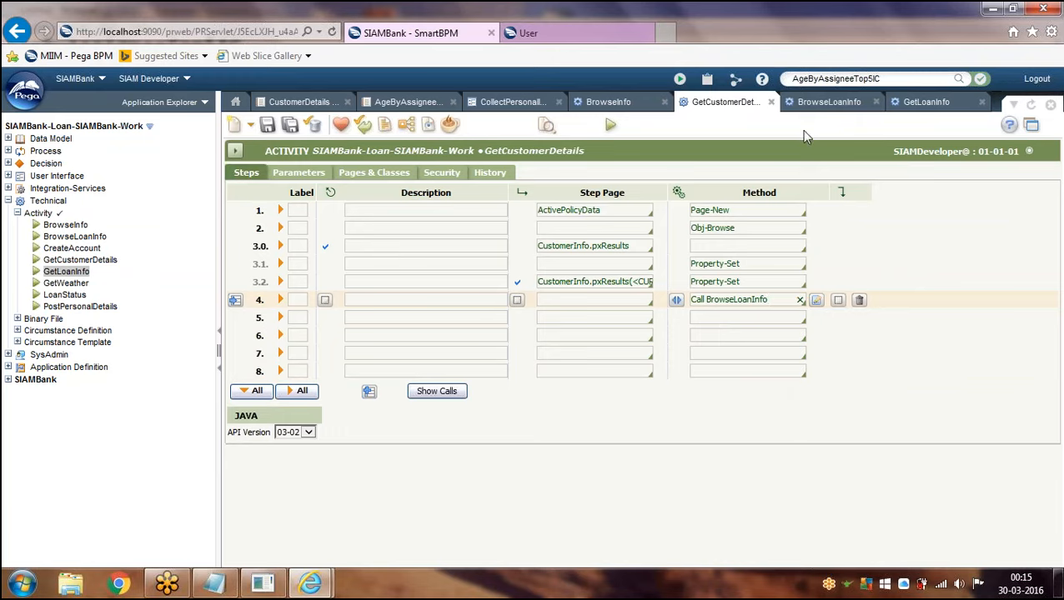
double_click(701, 299)
key("BackSpace")
type("Branch")
left_click(816, 300)
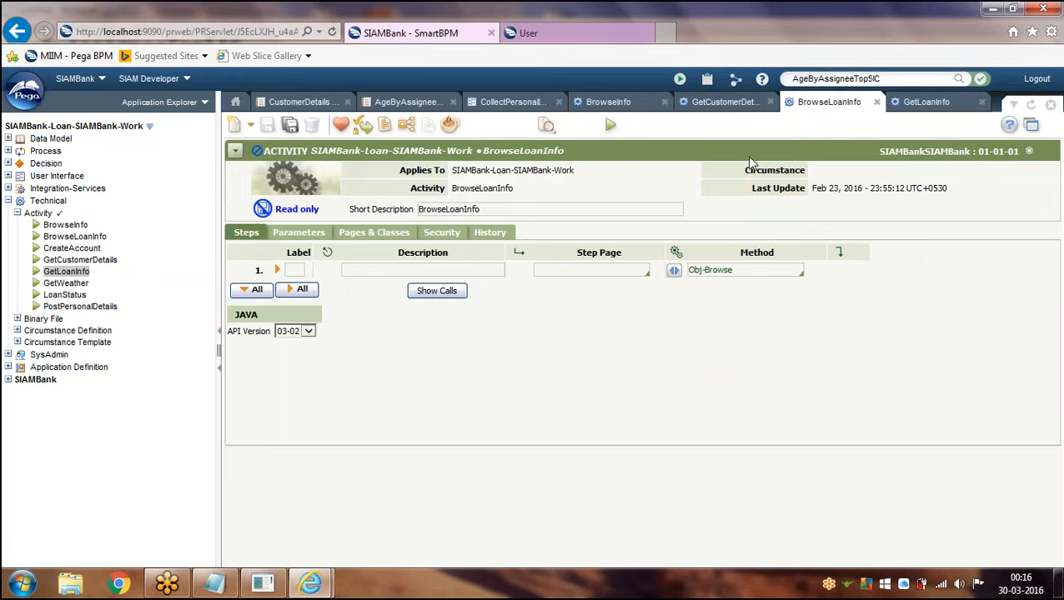
left_click(723, 102)
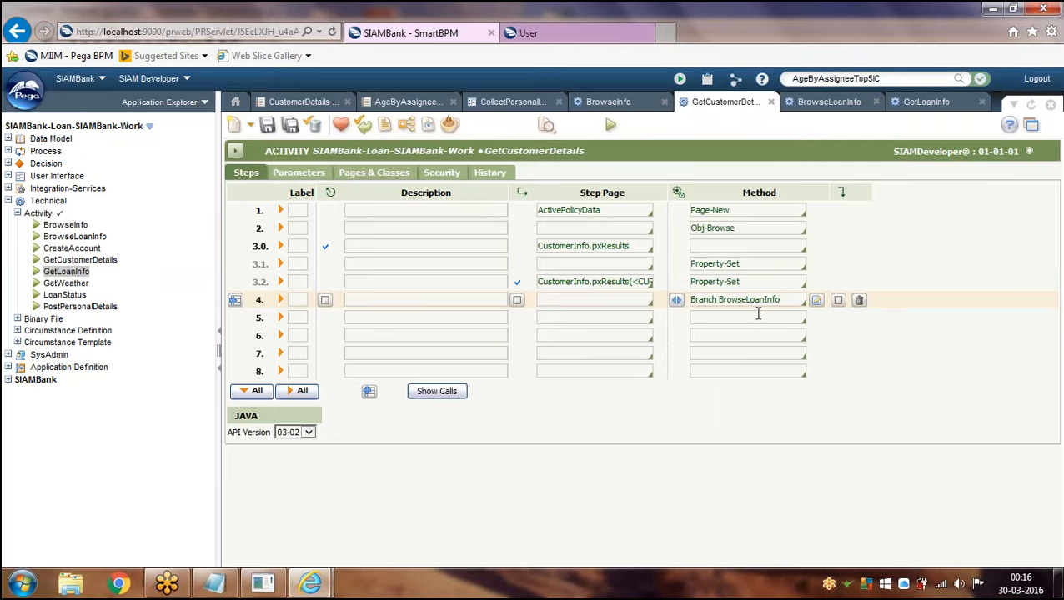
left_click(757, 315)
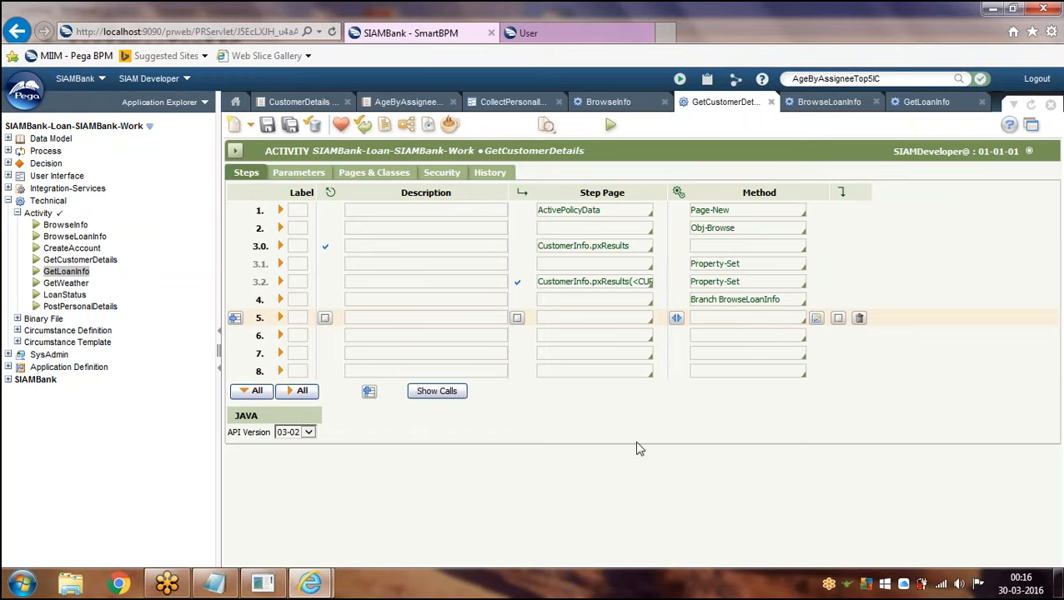
left_click(788, 300)
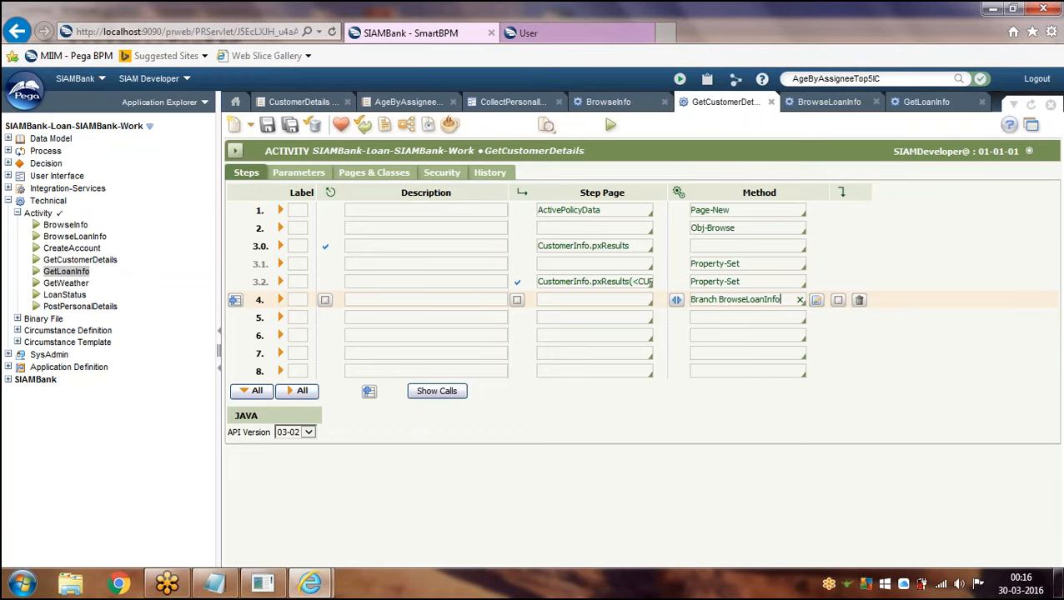
- Delete the empty steps 5 to 8 from GetCustomerDetails
left_click(775, 319)
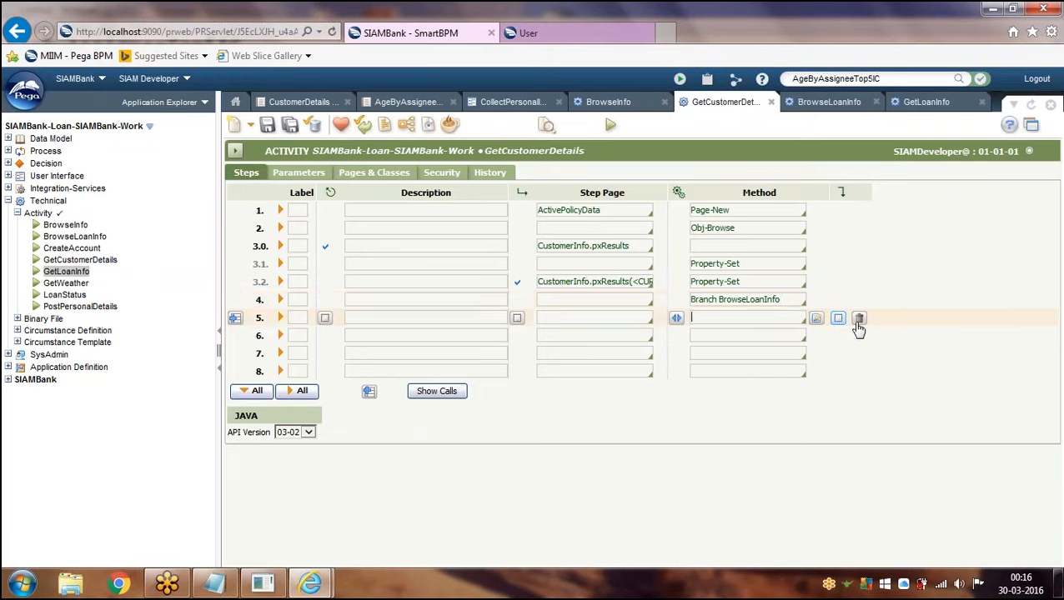
left_click(858, 324)
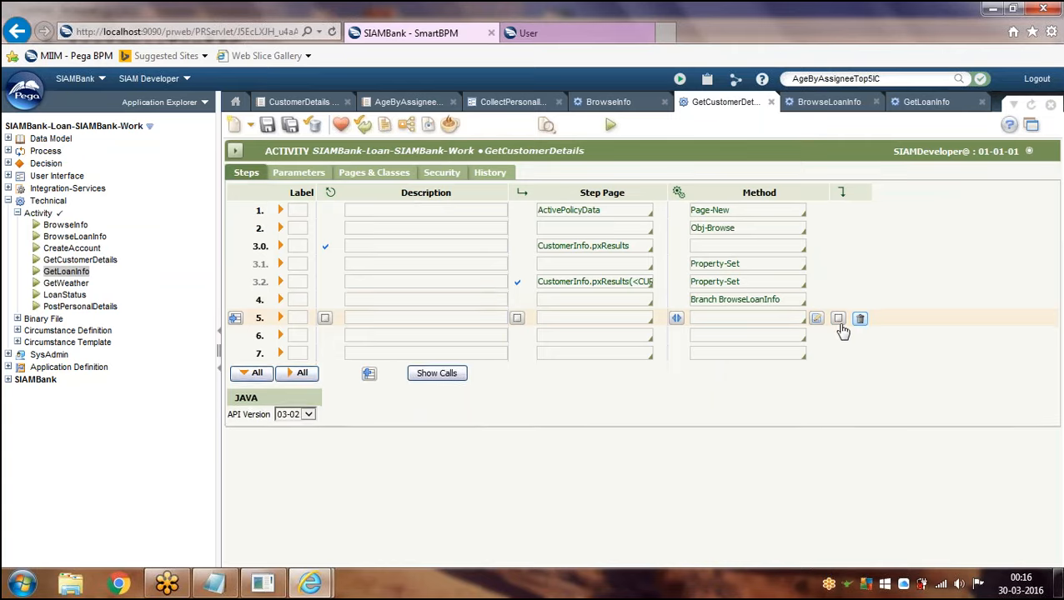
left_click(858, 322)
left_click(782, 321)
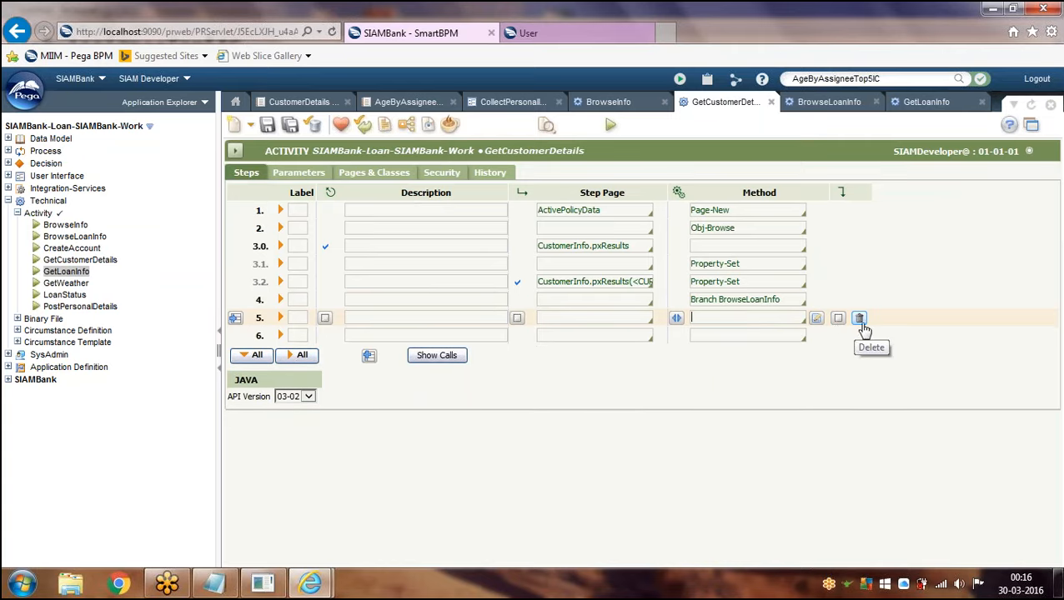
left_click(859, 321)
left_click(859, 319)
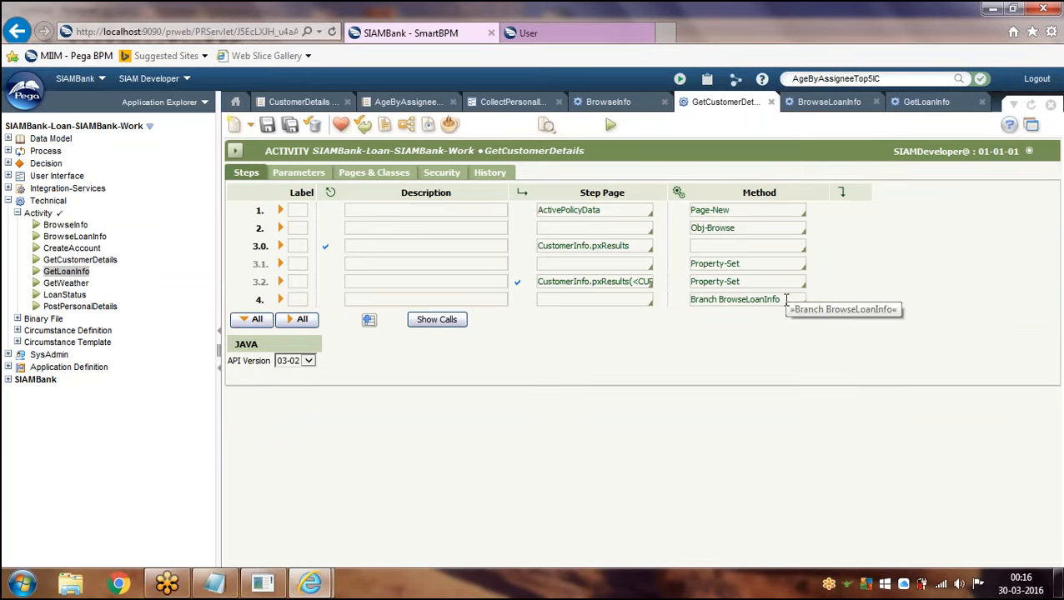
- Replace the method of step 4 in GetCustomerDetails with Call Show-View
left_click_drag(781, 300, 650, 301)
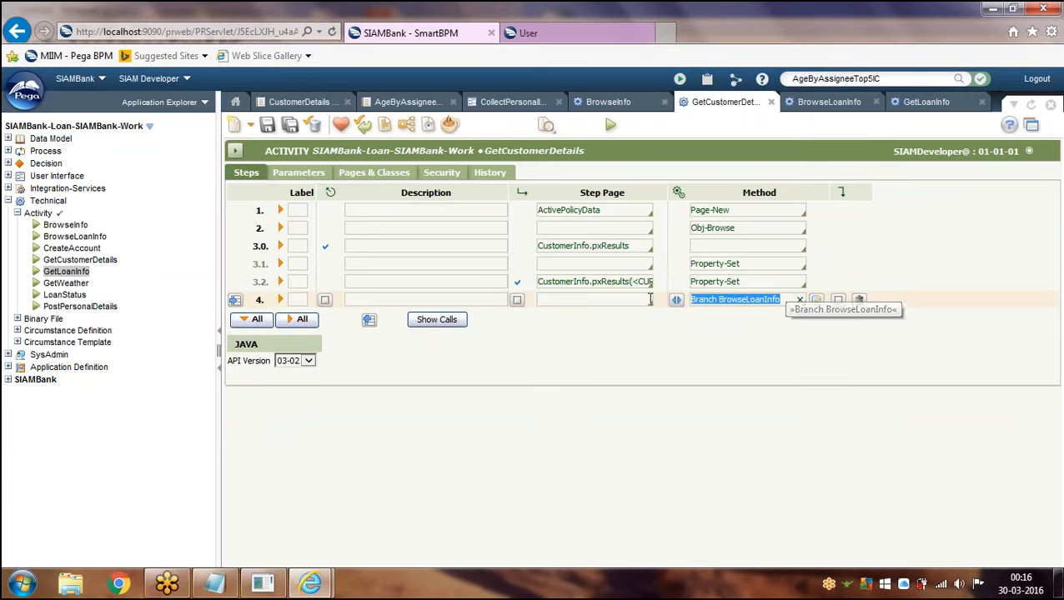
key("Delete")
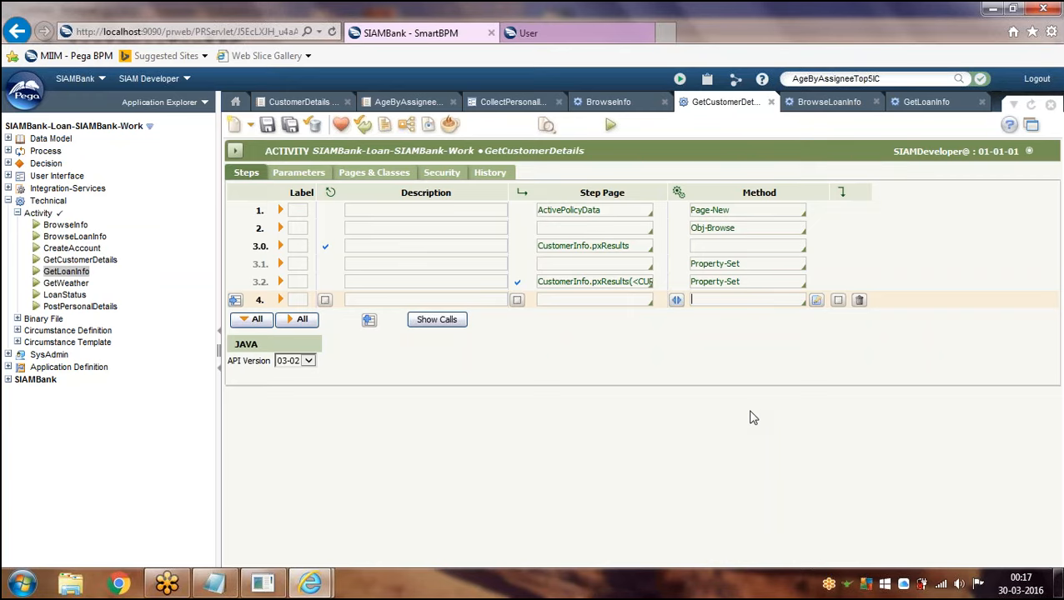
type("Show")
type("-")
type("View")
type("Call")
- Open the Summary View class from the Reports category of the Rules Explorer and copy its class name Rule-Obj-SummaryView
left_click(204, 103)
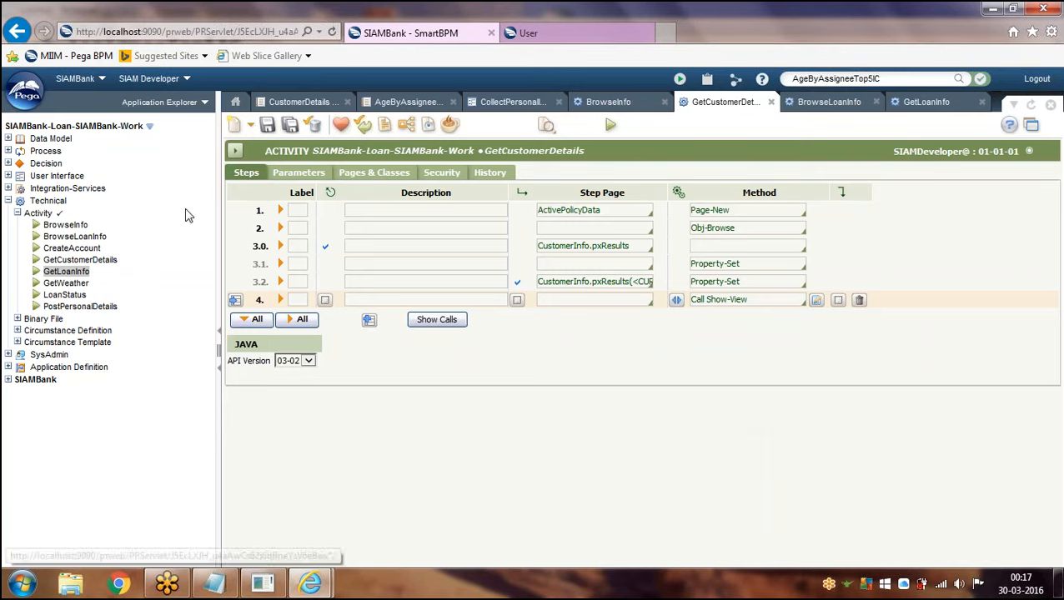
left_click(146, 132)
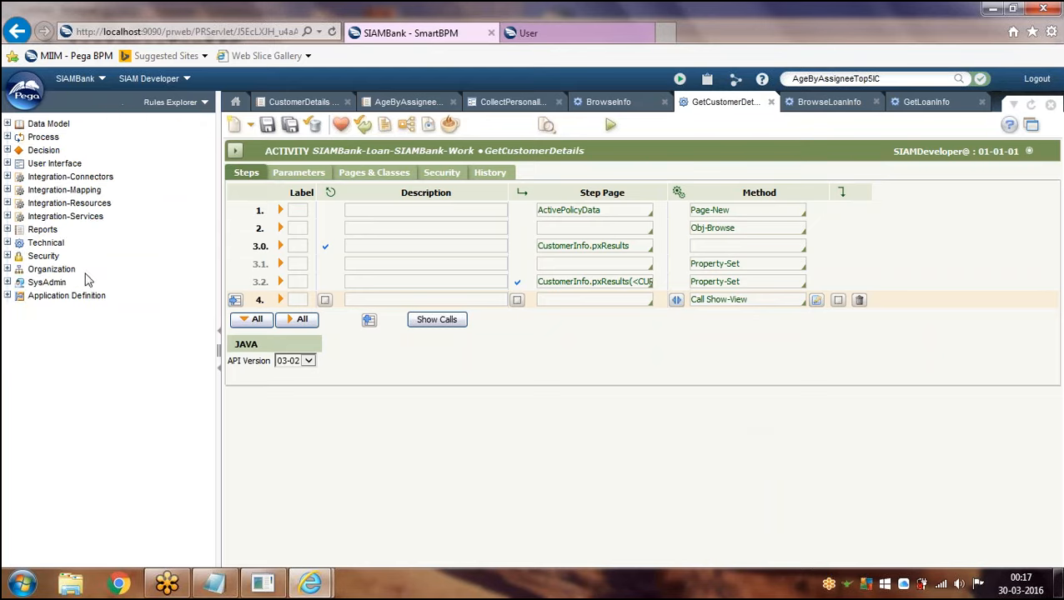
left_click(8, 231)
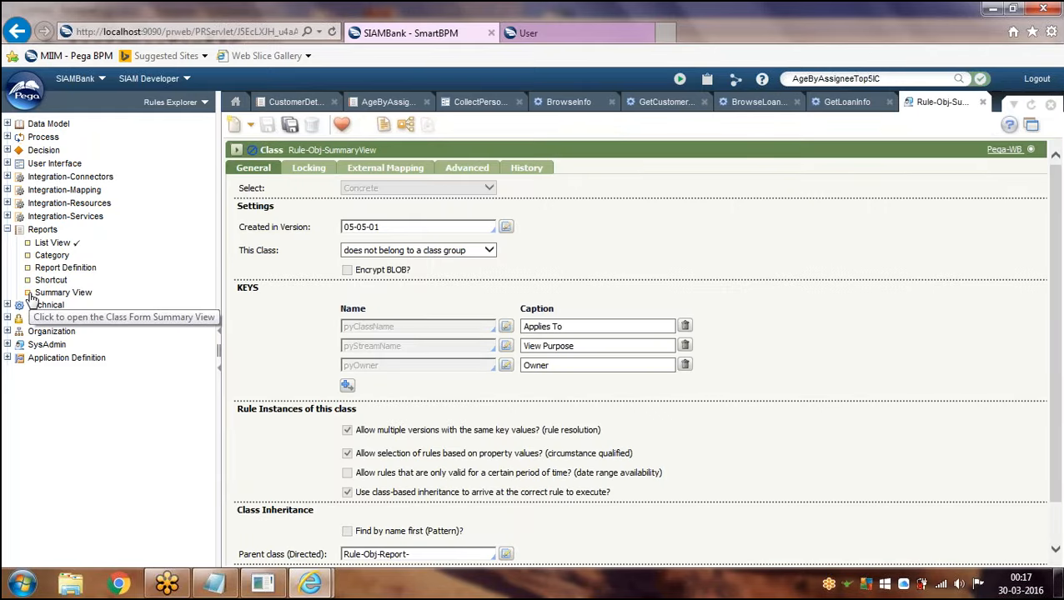
left_click(237, 150)
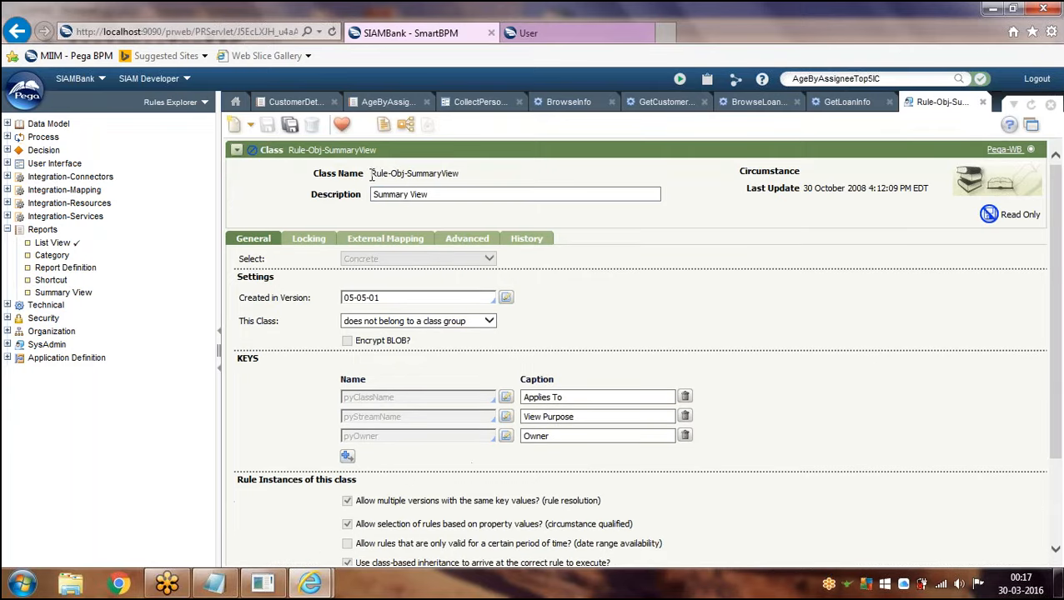
left_click_drag(372, 175, 444, 169)
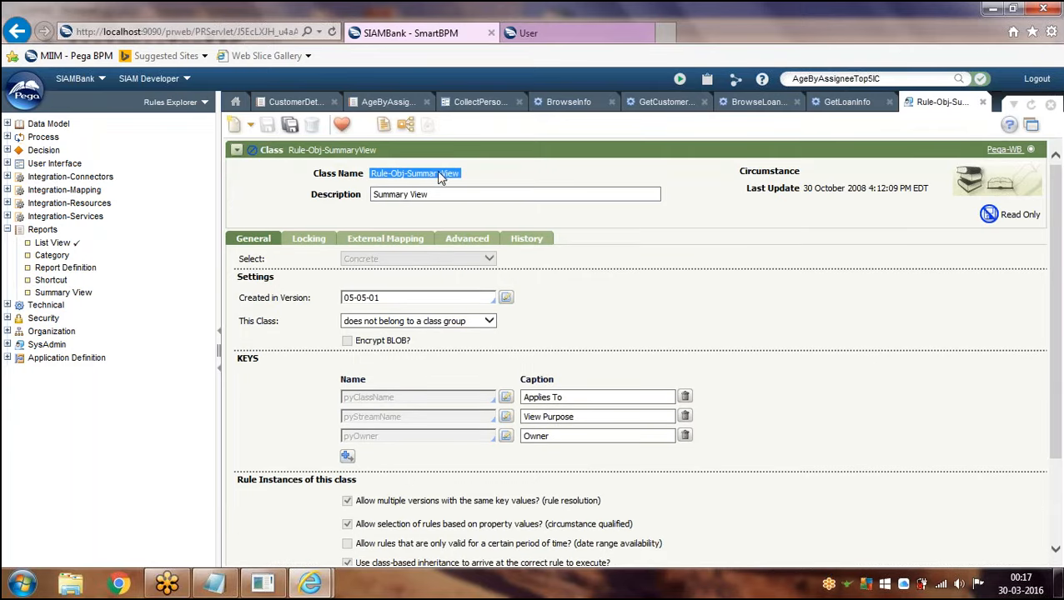
left_click(833, 123)
- Return to GetCustomerDetails and complete the method of step 4 as Call Rule-Obj-SummaryView.Show-View
left_click(844, 102)
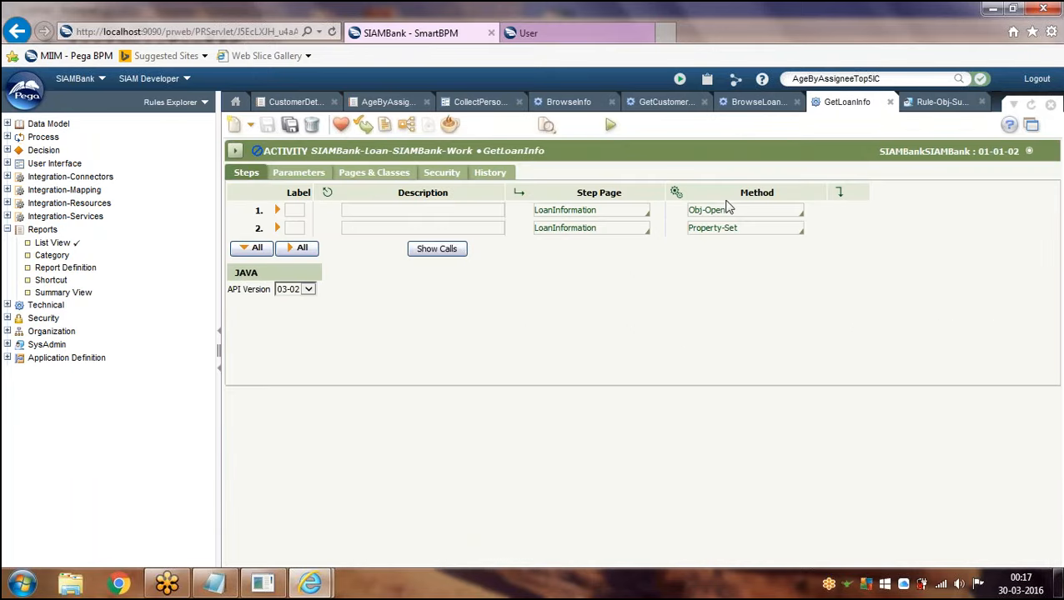
left_click(739, 102)
left_click(680, 102)
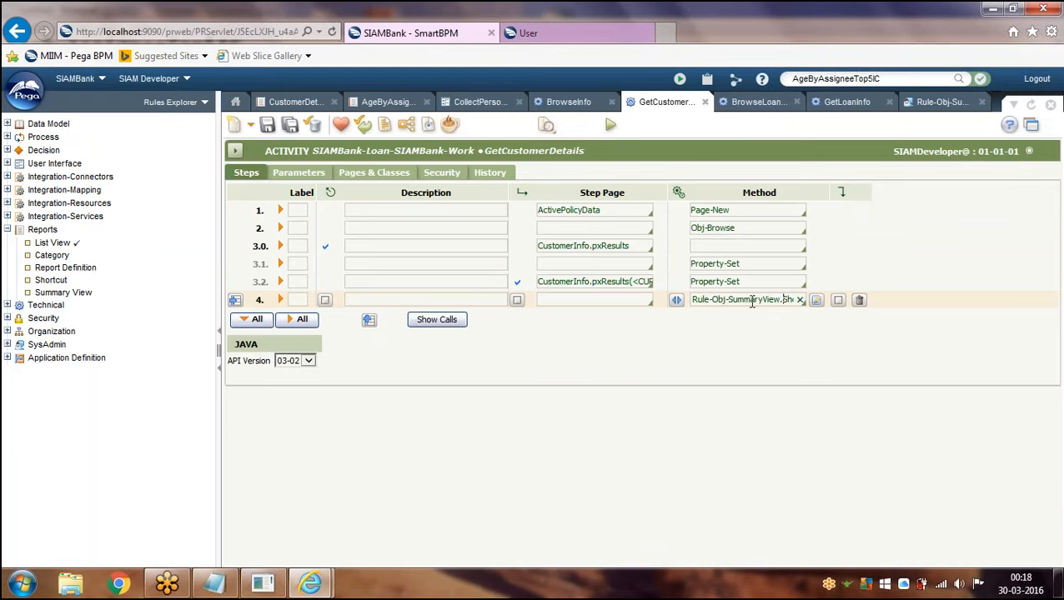
left_click_drag(707, 298, 682, 294)
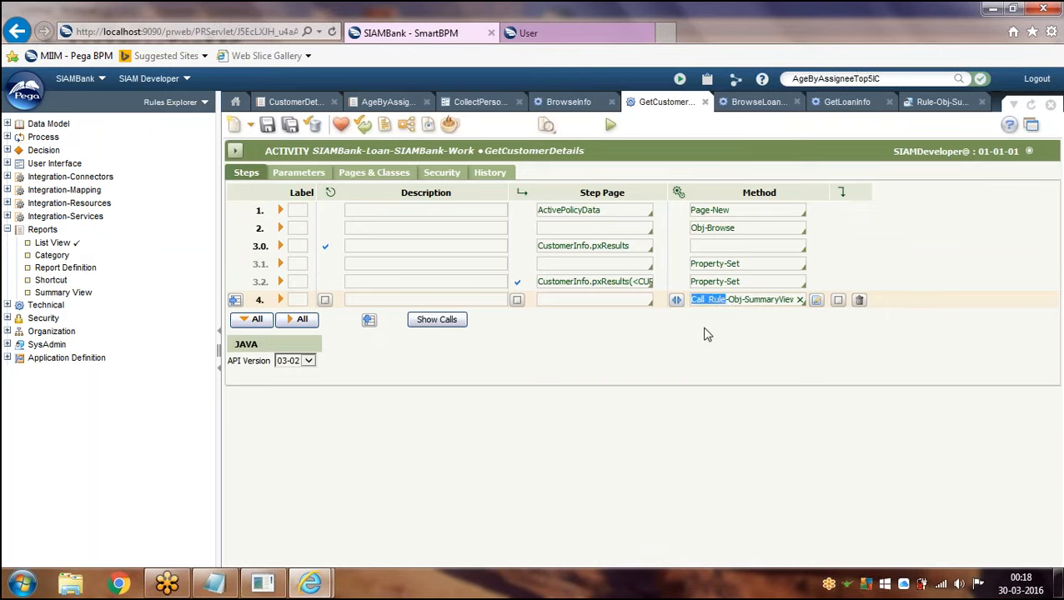
left_click(702, 332)
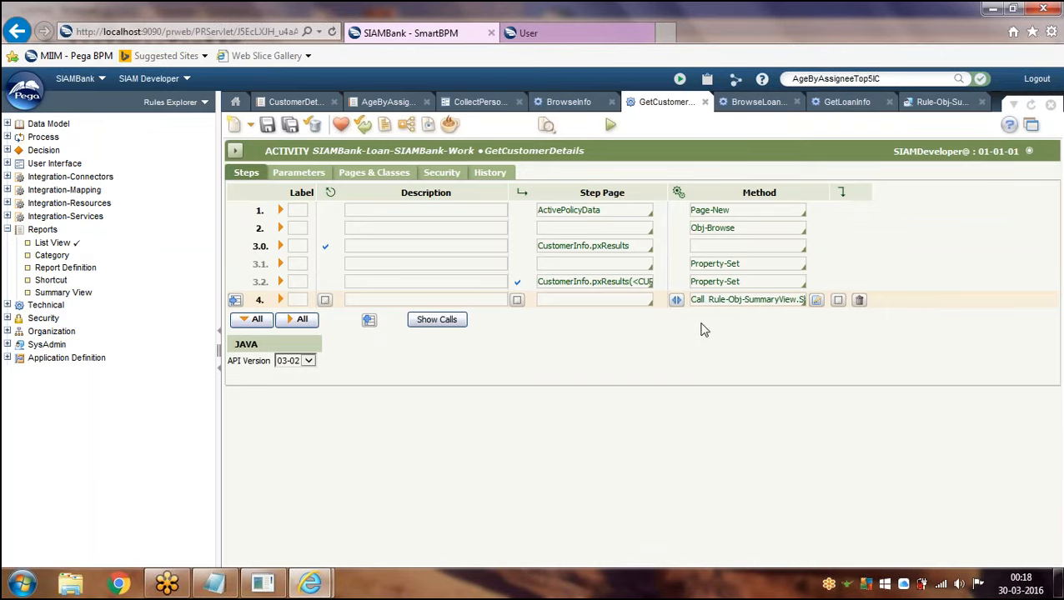
- Try to open Rule-Obj-SummaryView.Show-View from step 4, dismiss the new rule dialog, and try to save GetCustomerDetails
left_click(817, 300)
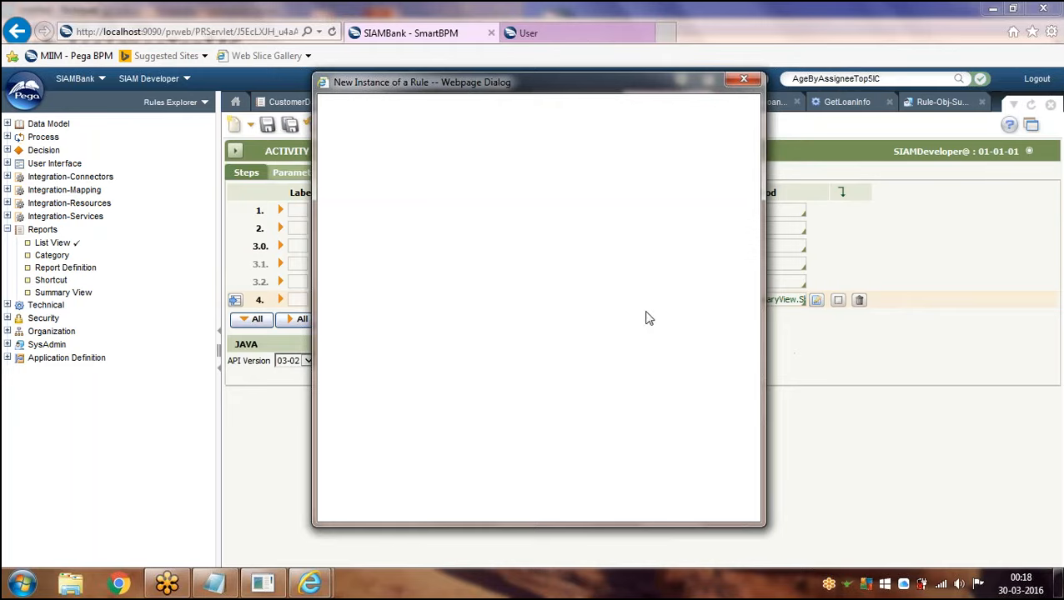
key("Escape")
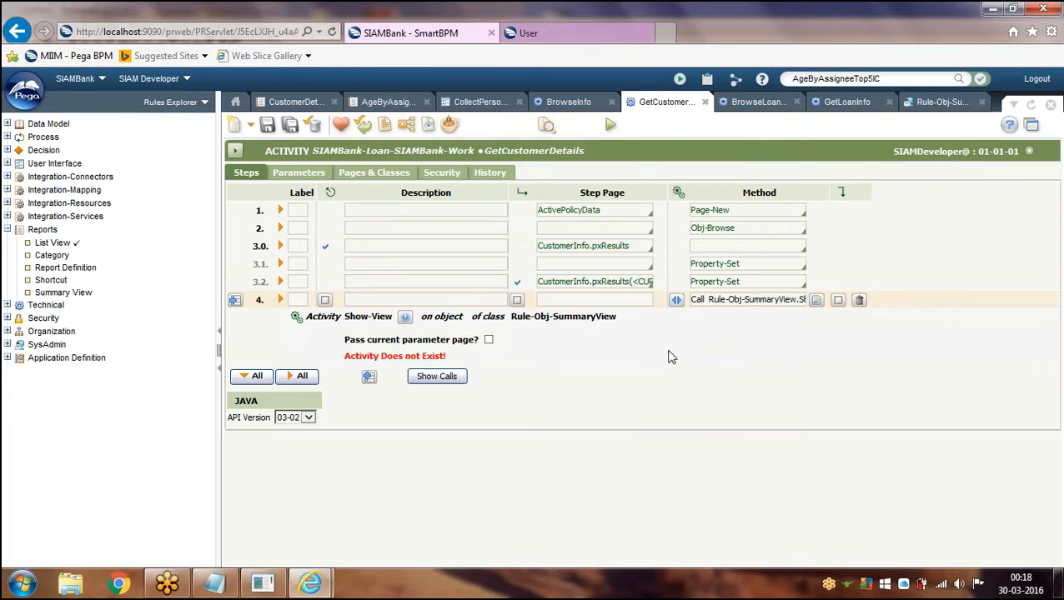
left_click(305, 379)
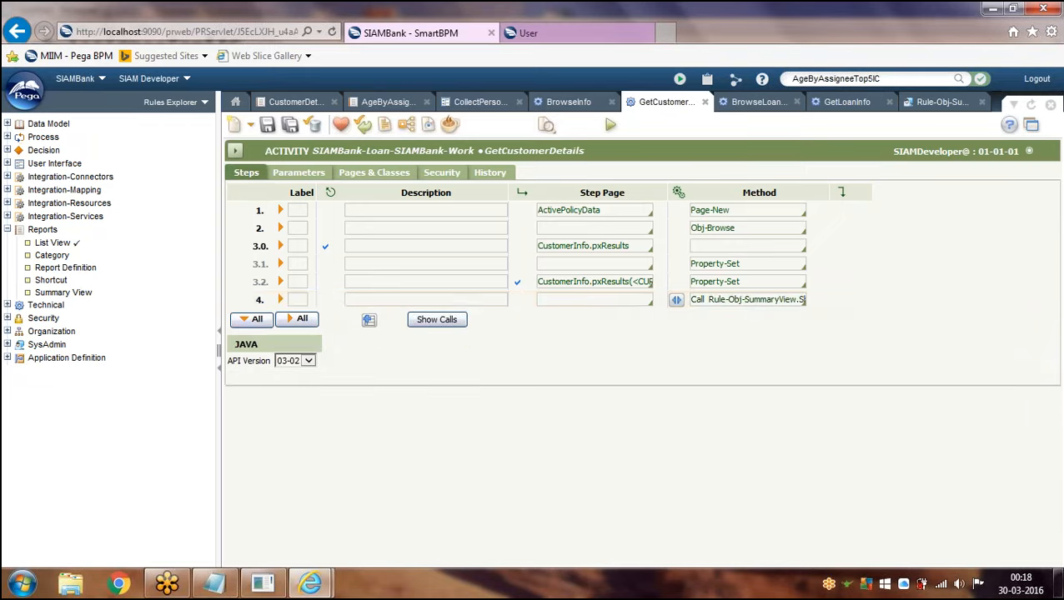
left_click(751, 300)
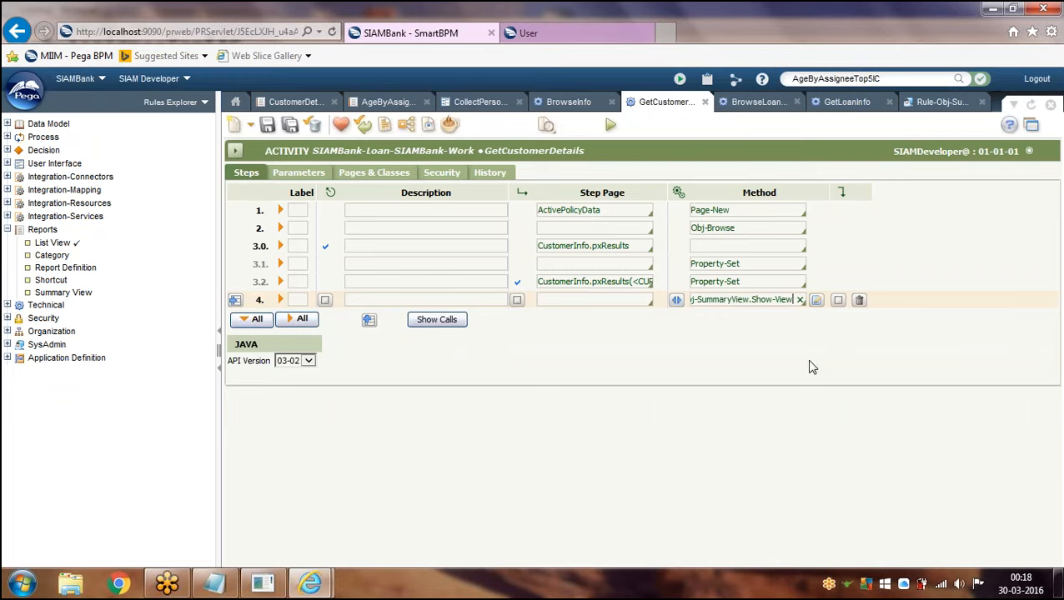
left_click(267, 125)
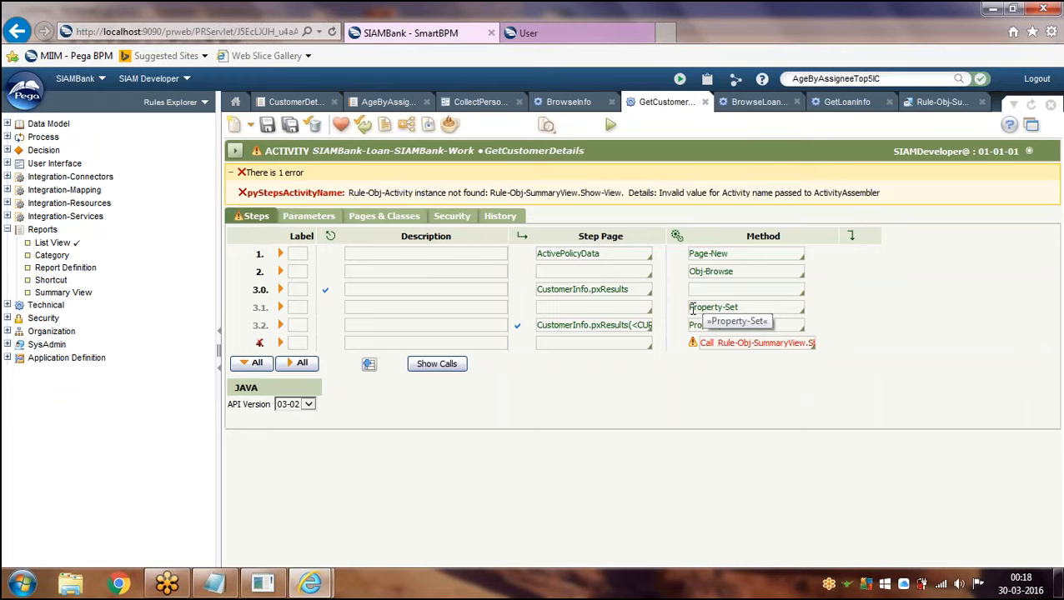
- Correct the method of step 4 in GetCustomerDetails to Call Rule-Obj-SummaryView.ShowView and open the ShowView activity
left_click(804, 346)
left_click(785, 344)
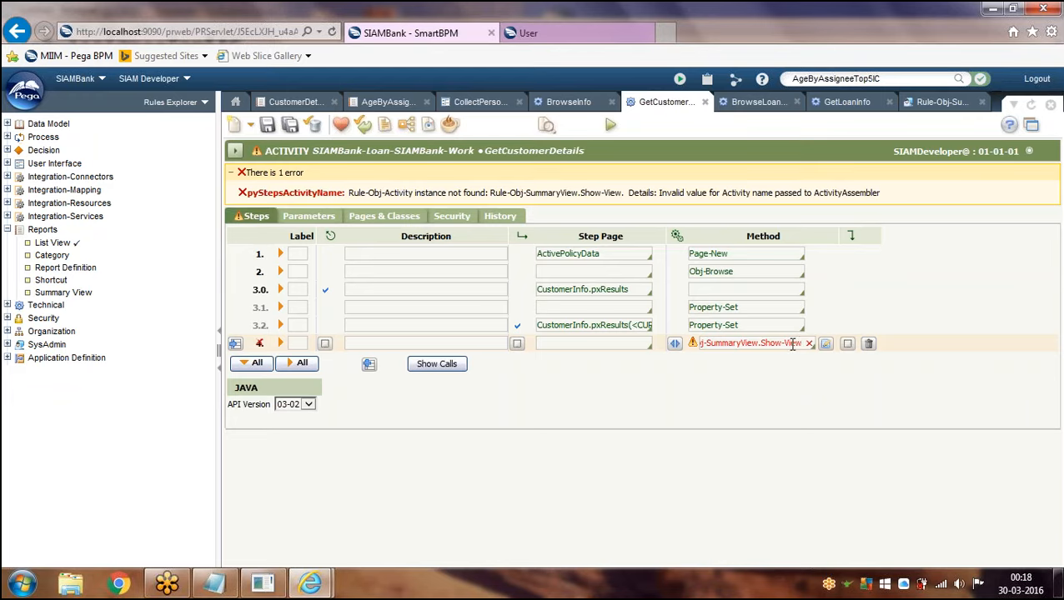
key("BackSpace")
left_click(824, 345)
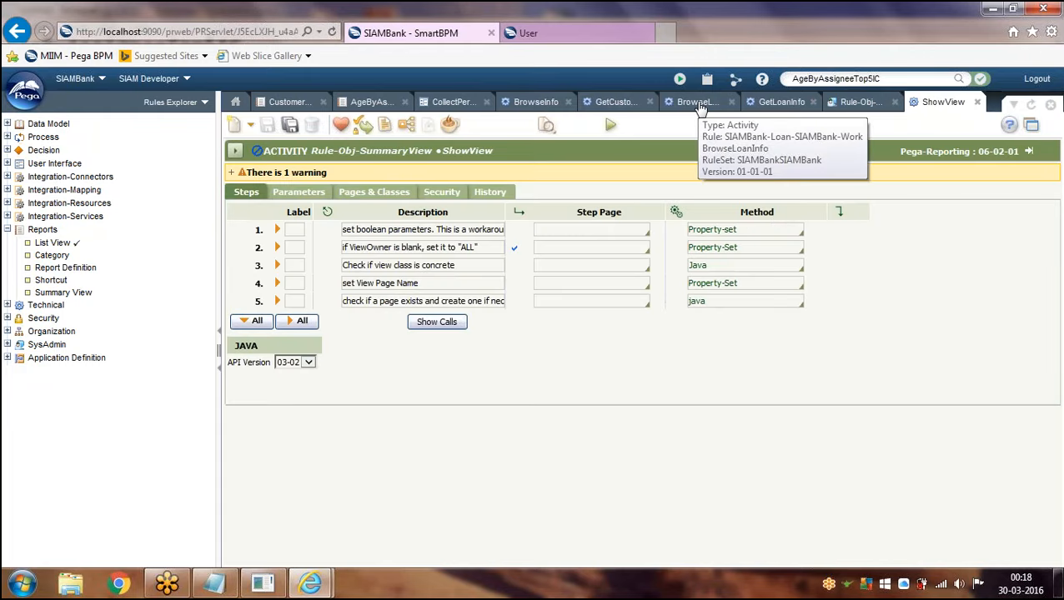
- Return to GetCustomerDetails and examine the parameters that the ShowView call in step 4 expects
left_click(697, 103)
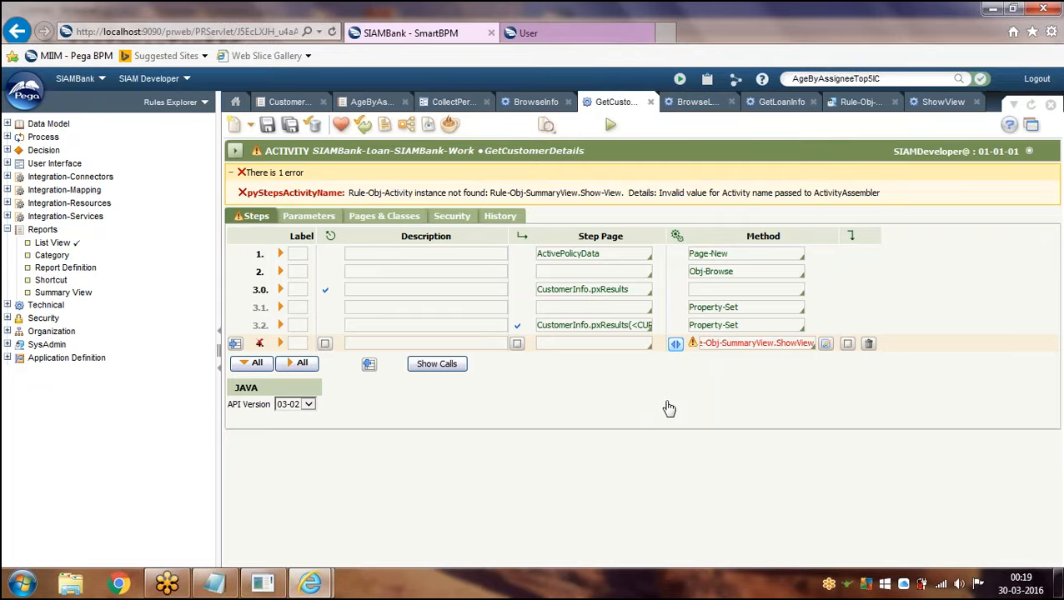
scroll(669, 408, "down", 2)
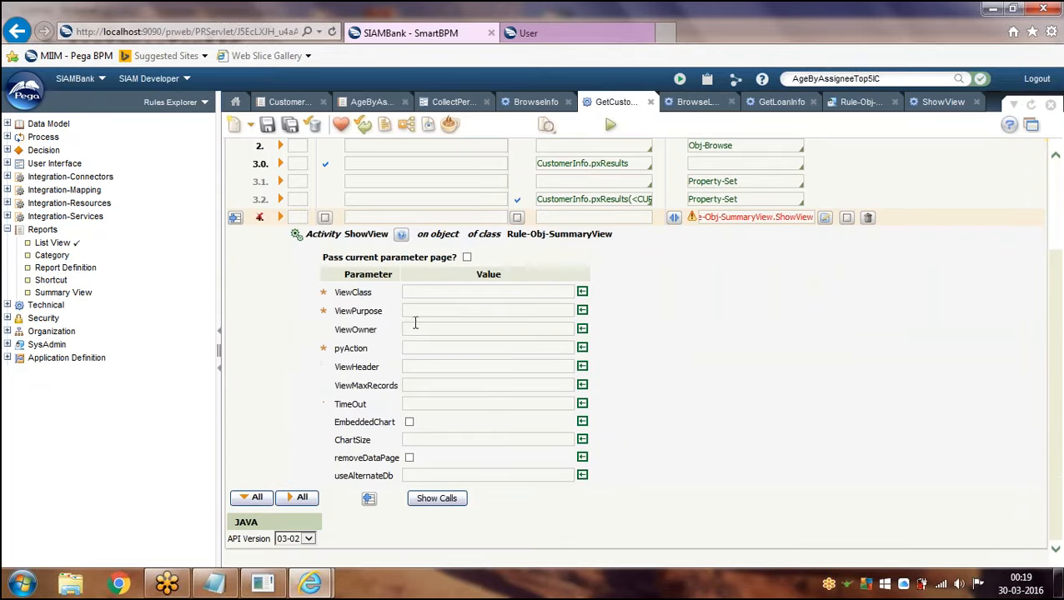
left_click(443, 312)
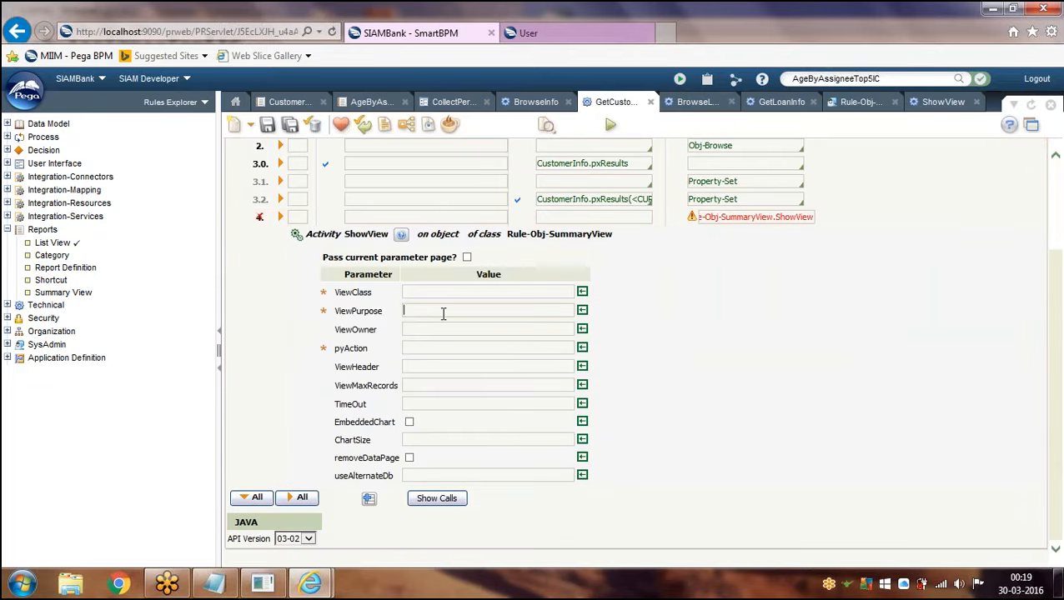
left_click(443, 291)
left_click(302, 498)
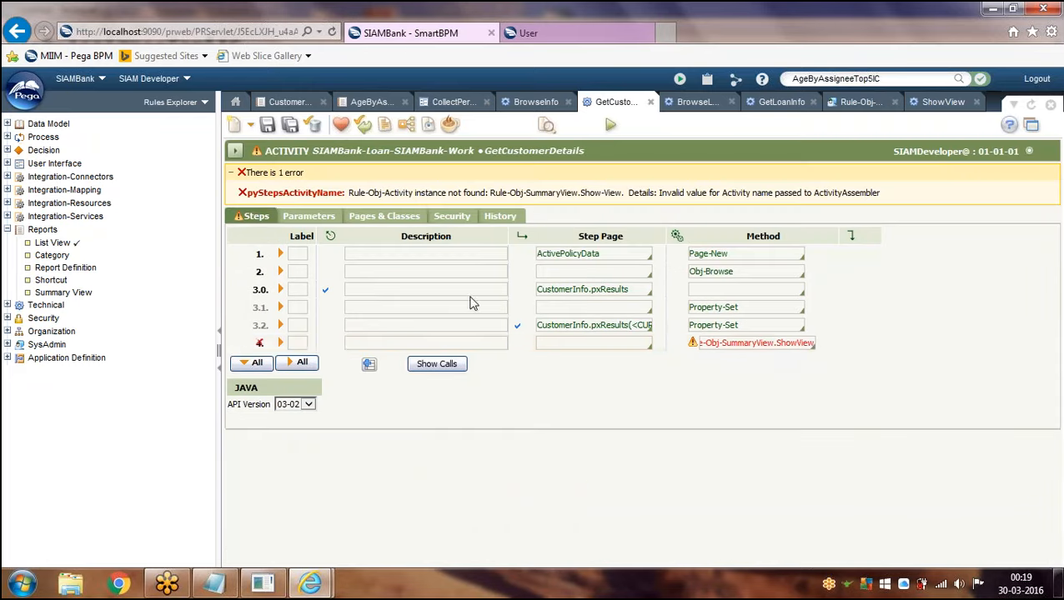
- Review the class and activity parts of step 4's Call method, and try to save GetCustomerDetails
double_click(782, 343)
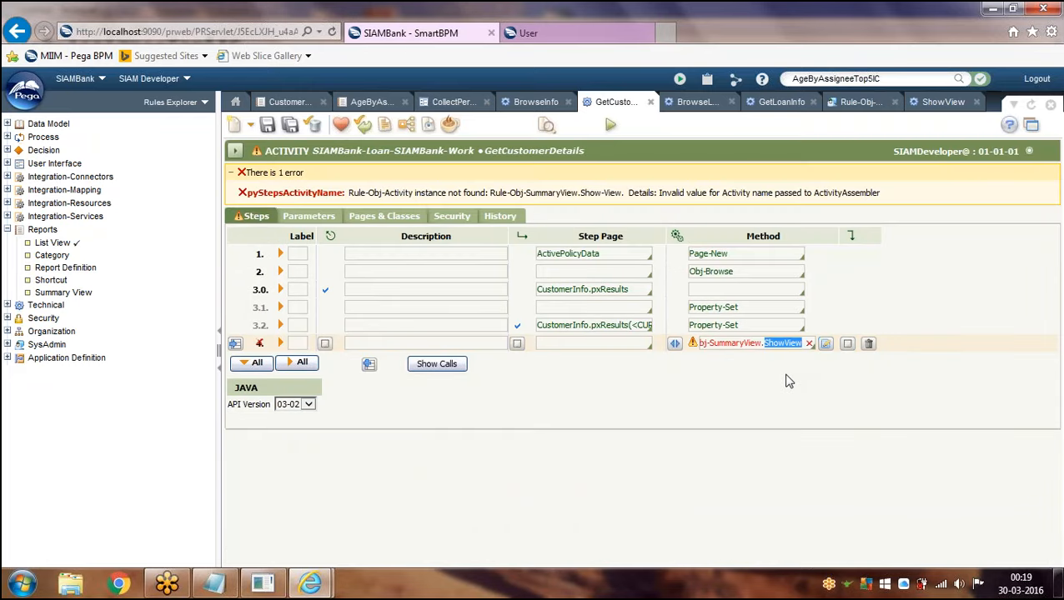
left_click(743, 364)
left_click_drag(717, 342, 684, 368)
left_click(717, 389)
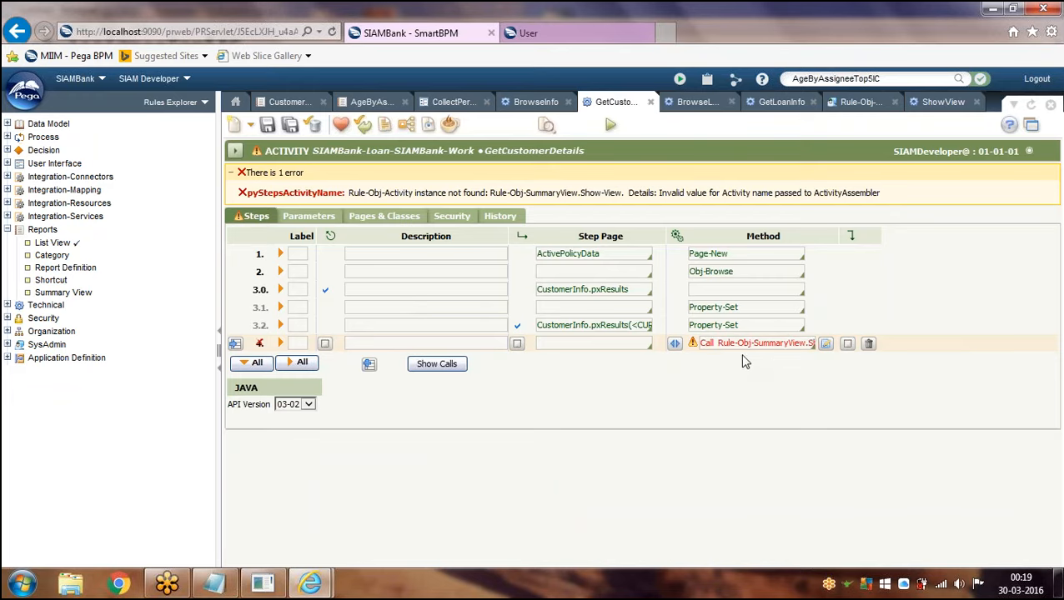
left_click_drag(758, 343, 758, 401)
left_click(770, 364)
left_click(750, 400)
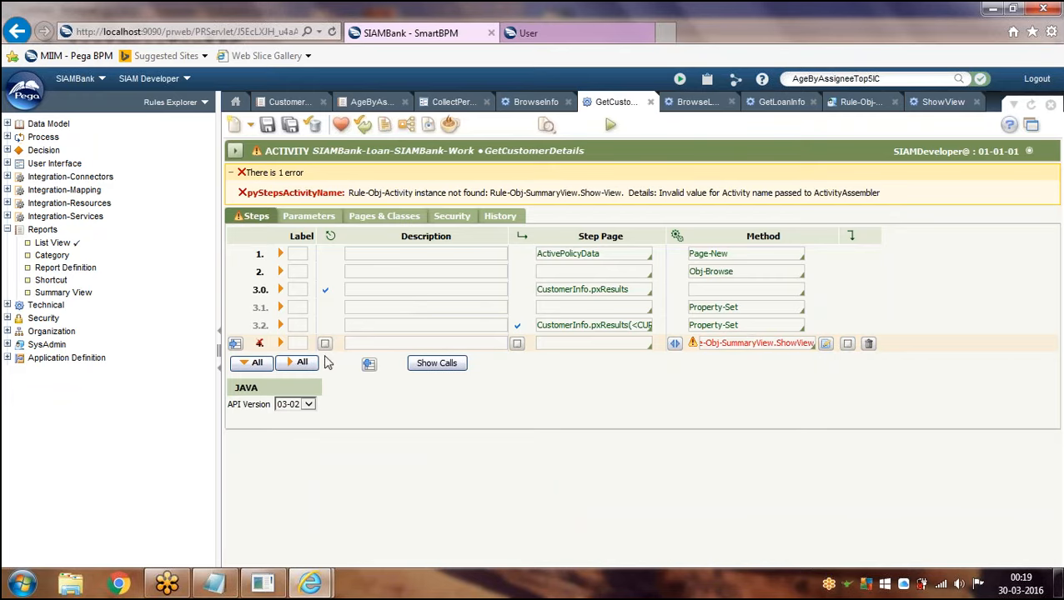
left_click(268, 126)
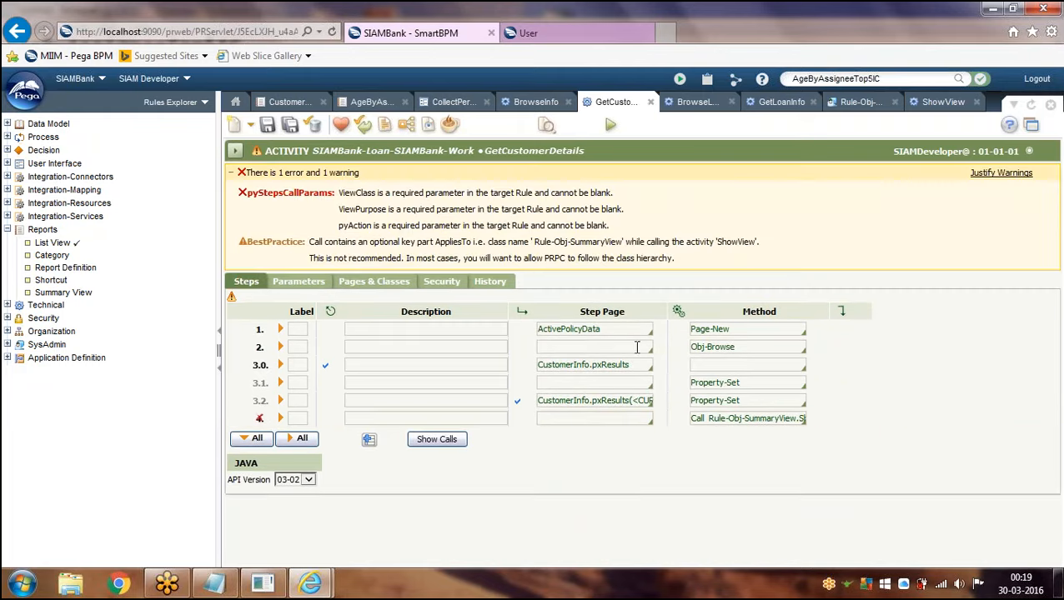
- Check the required ShowView parameters of step 4, and collapse the step details and the error messages
left_click(675, 419)
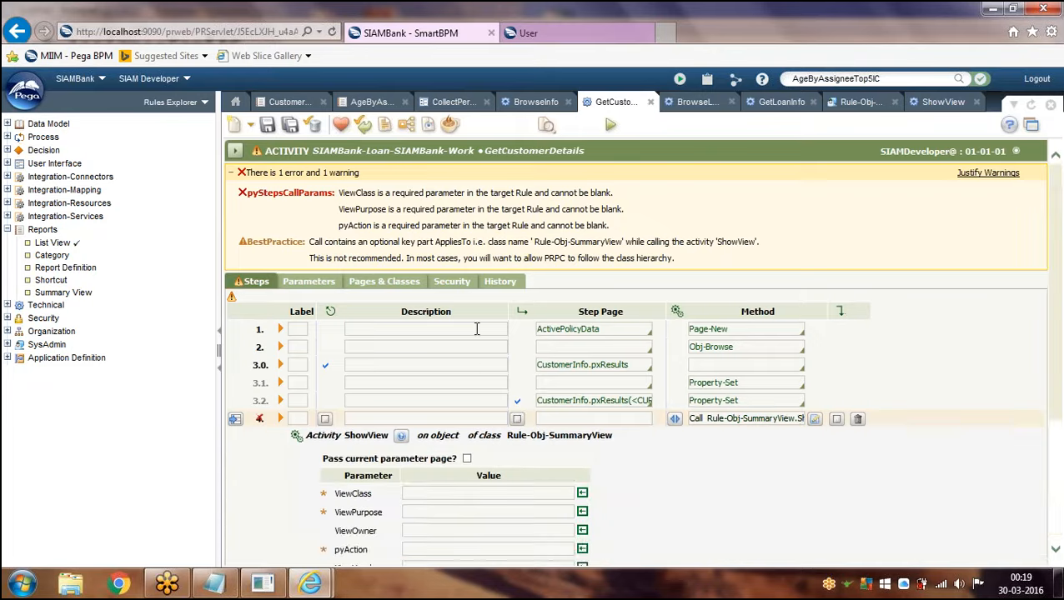
scroll(476, 330, "down", 3)
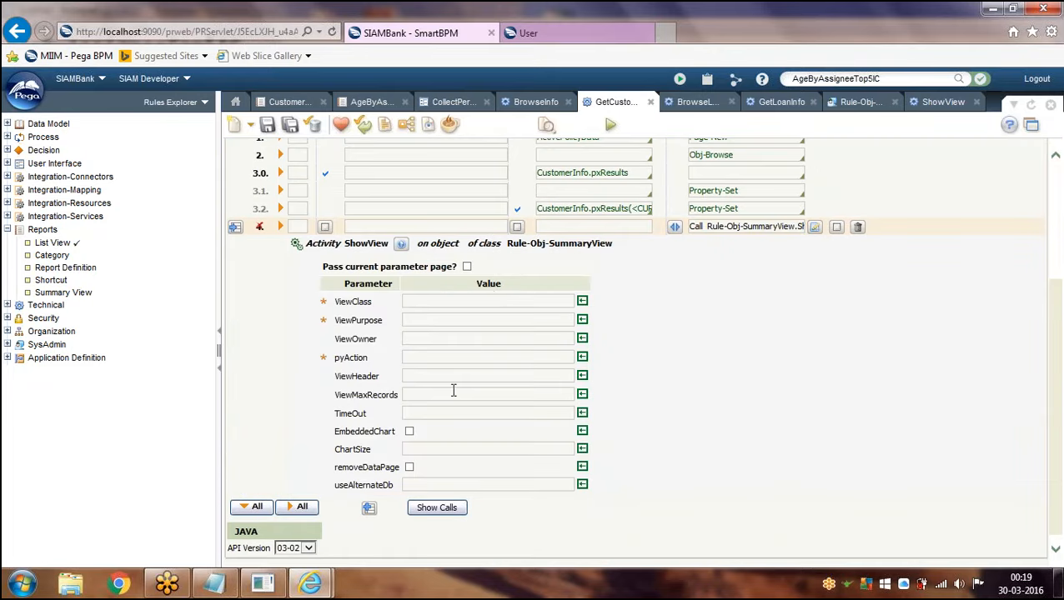
left_click(492, 300)
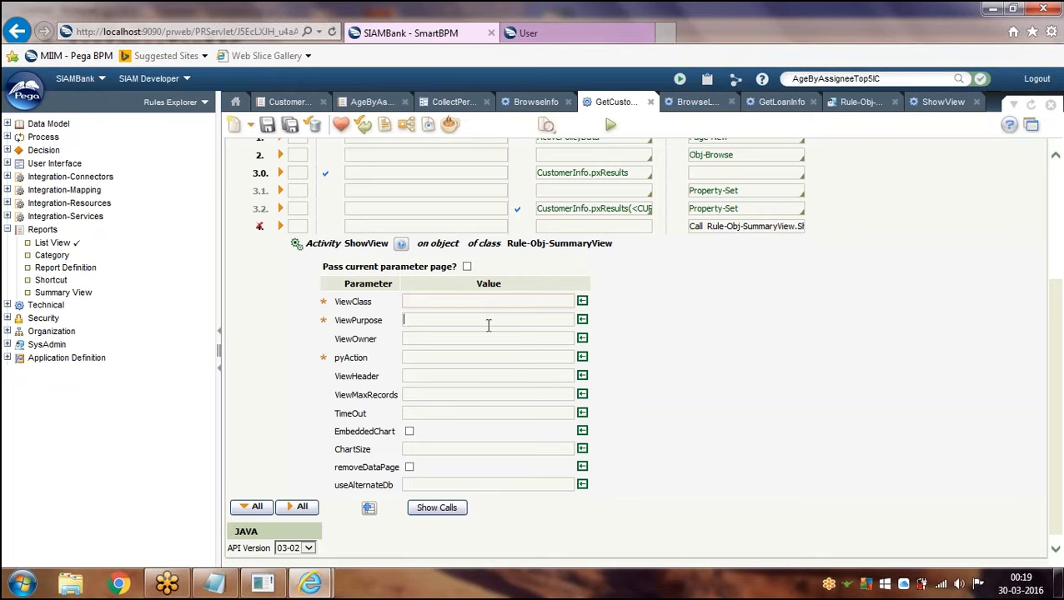
left_click(300, 507)
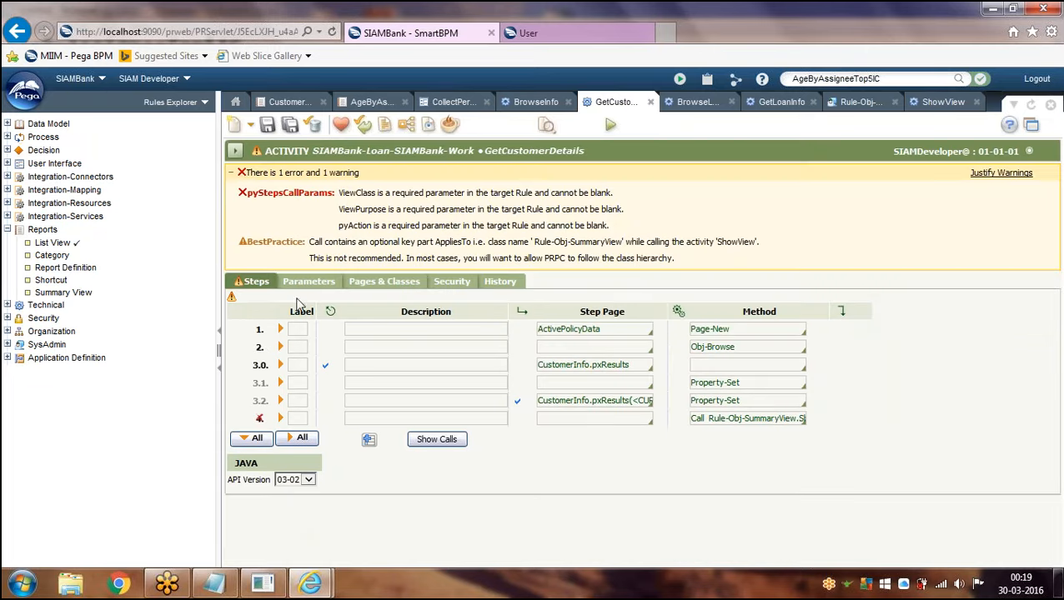
left_click(234, 175)
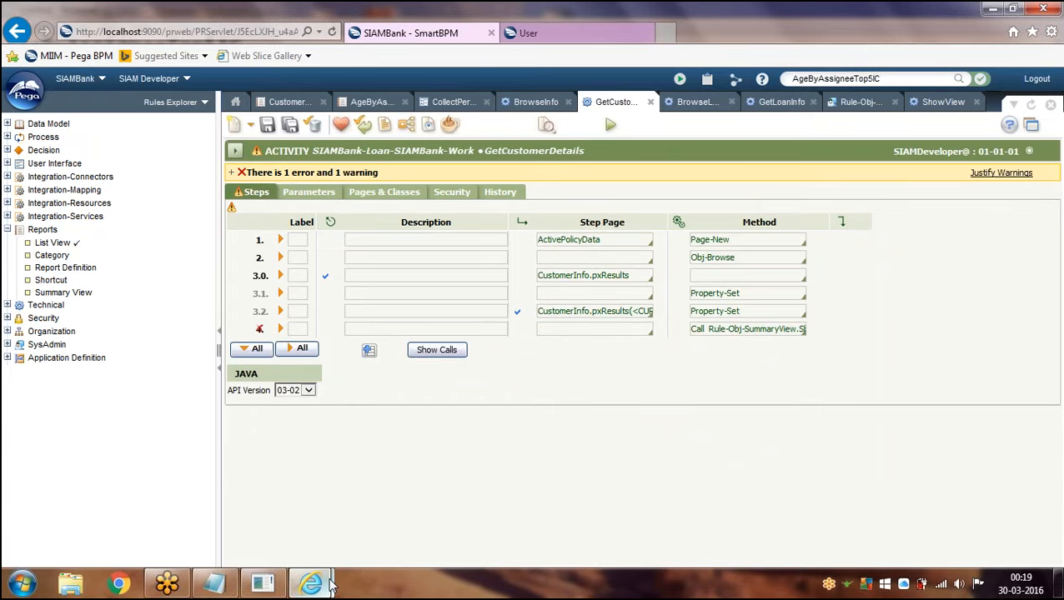
- Switch to the Notepad notes and add an Inner Join point for both List View and Summary View
mouse_move(329, 575)
left_click(214, 583)
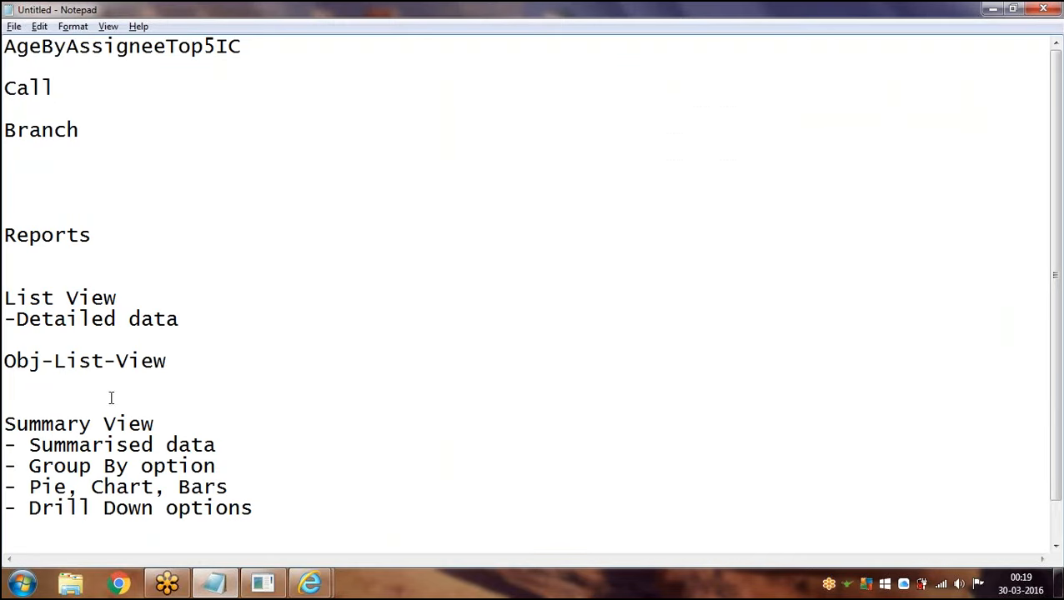
scroll(199, 397, "down", 1)
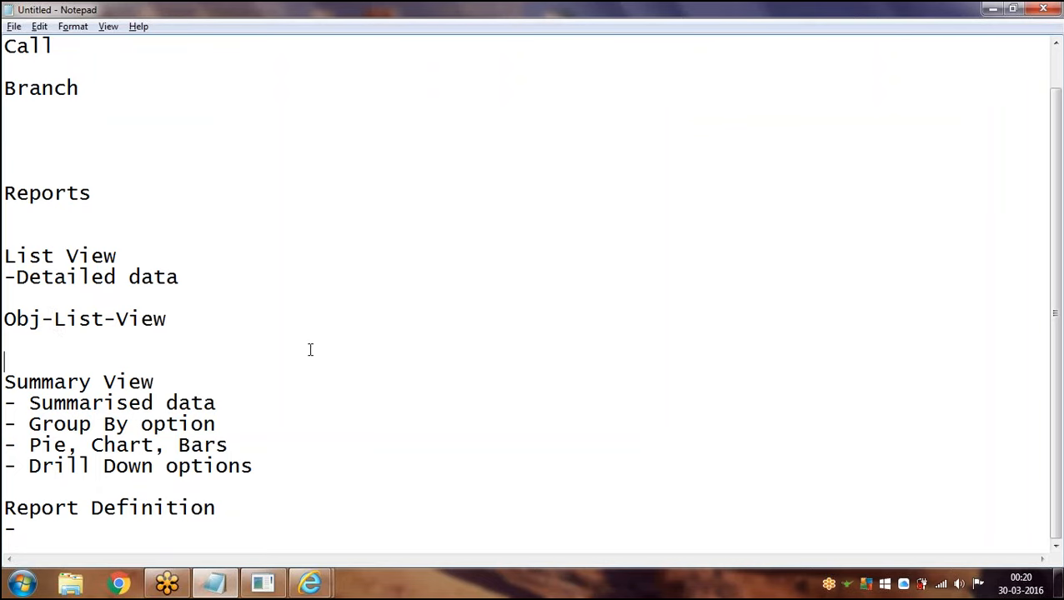
type("-Inner Join")
left_click(277, 467)
key("Return")
type("-")
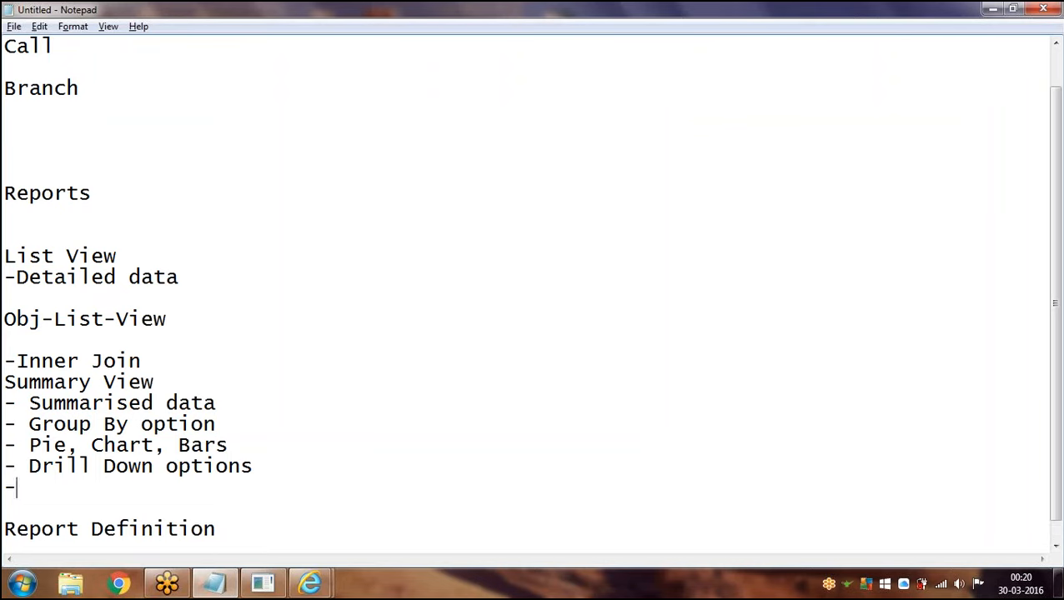
type(" Inner Join")
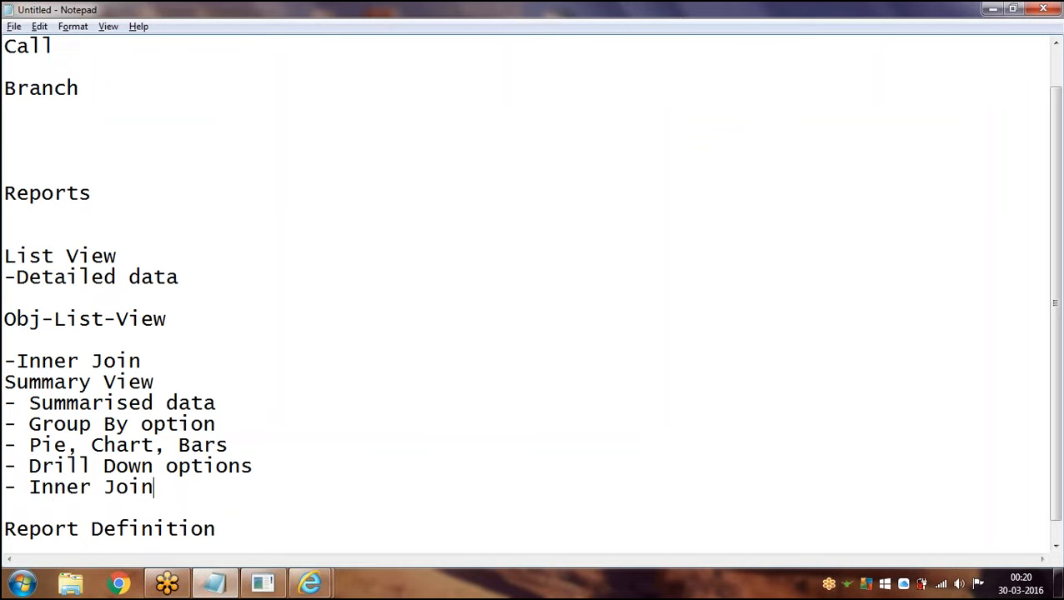
scroll(211, 337, "down", 1)
left_click(210, 536)
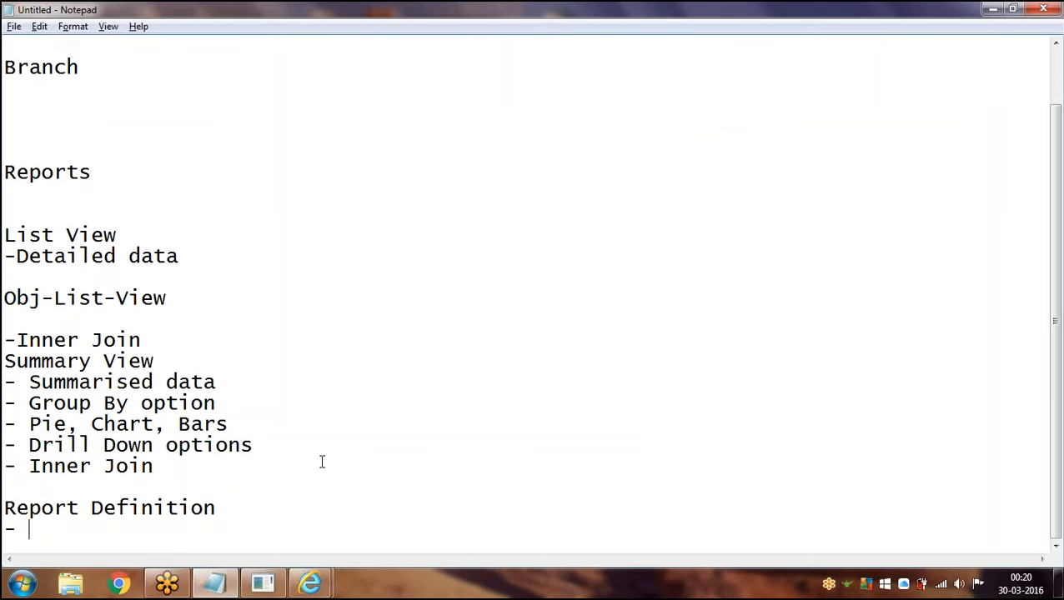
- Switch back to Pega in the browser and delete the checked-out copy of GetCustomerDetails, confirming the deletion
key("alt+Tab")
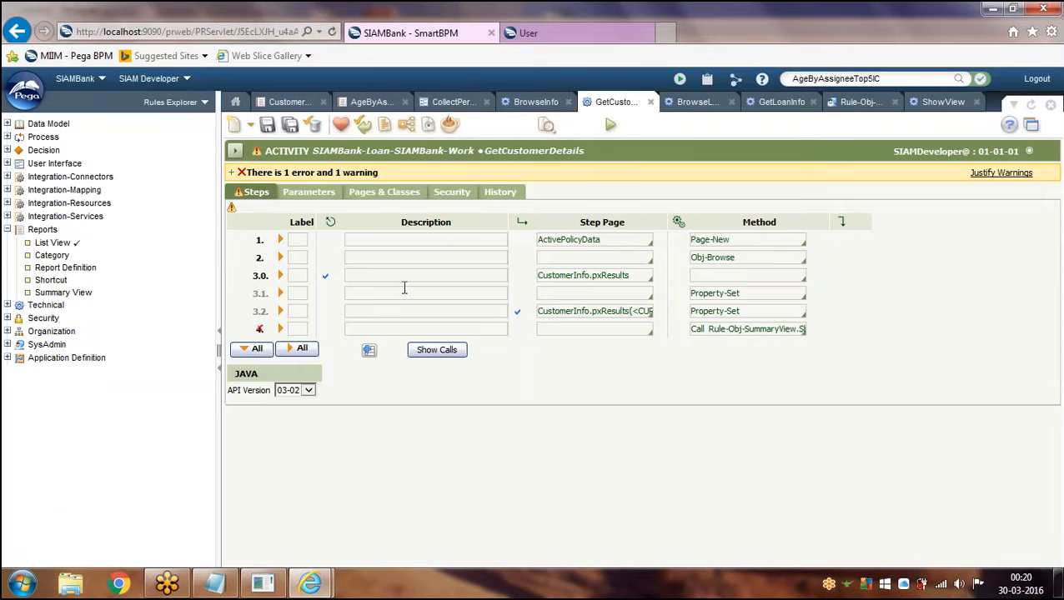
left_click(312, 124)
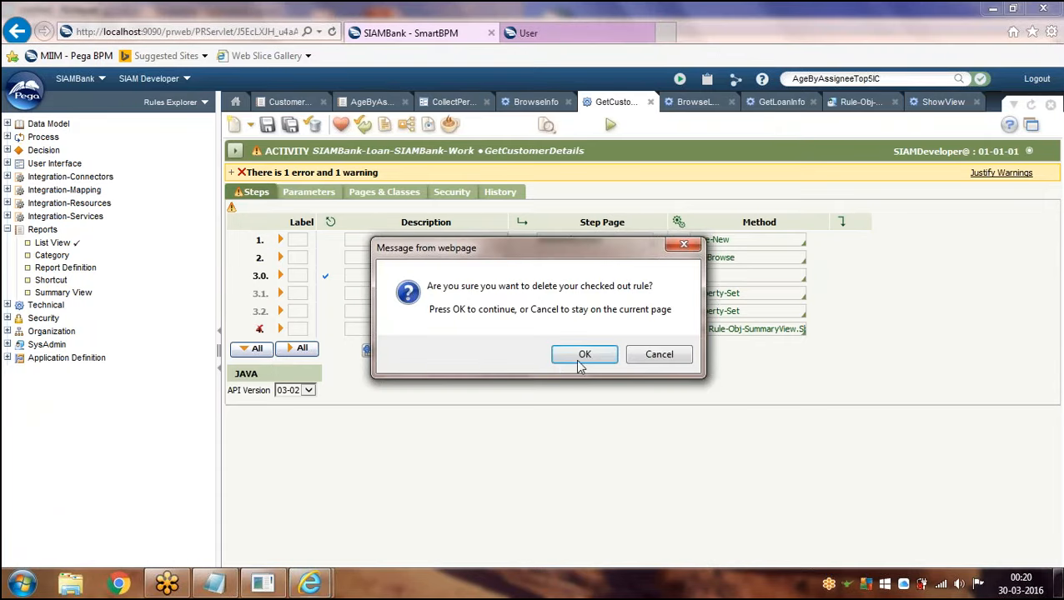
left_click(575, 354)
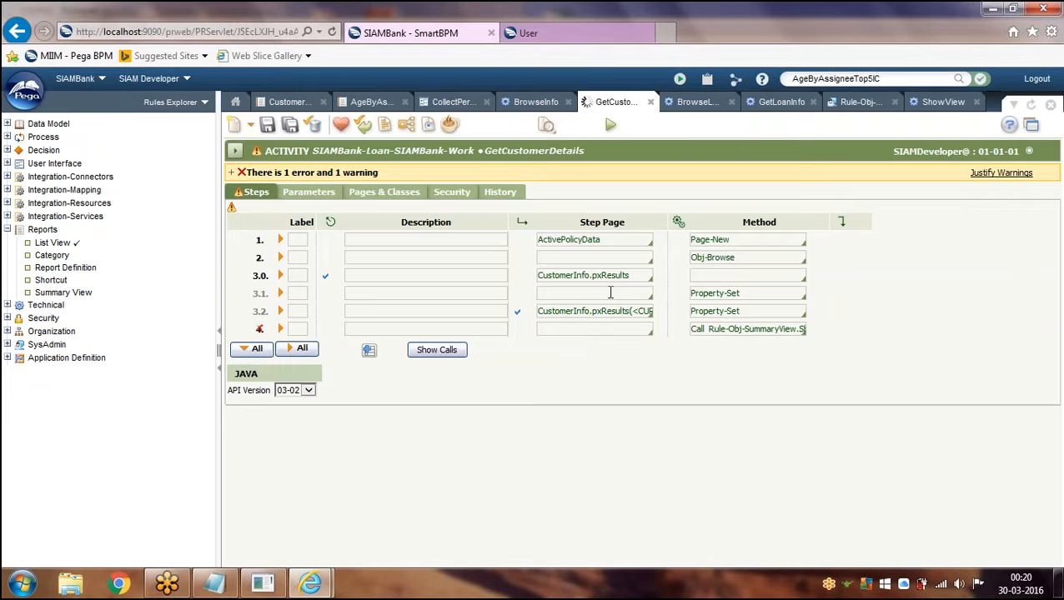
- Close the BrowseLoanInfo rule and all the other open rules
left_click(730, 102)
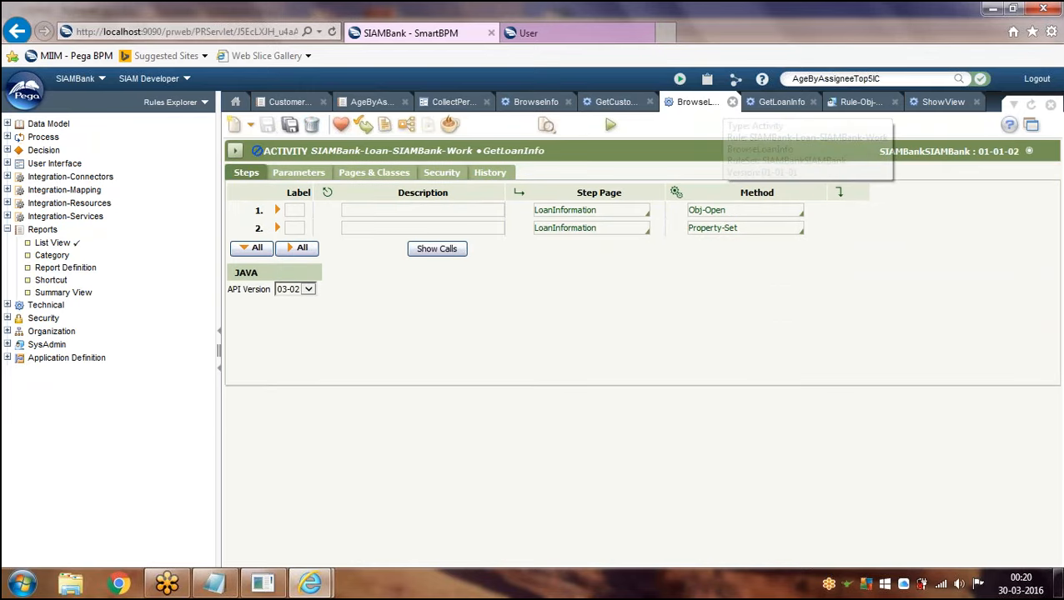
left_click(1014, 108)
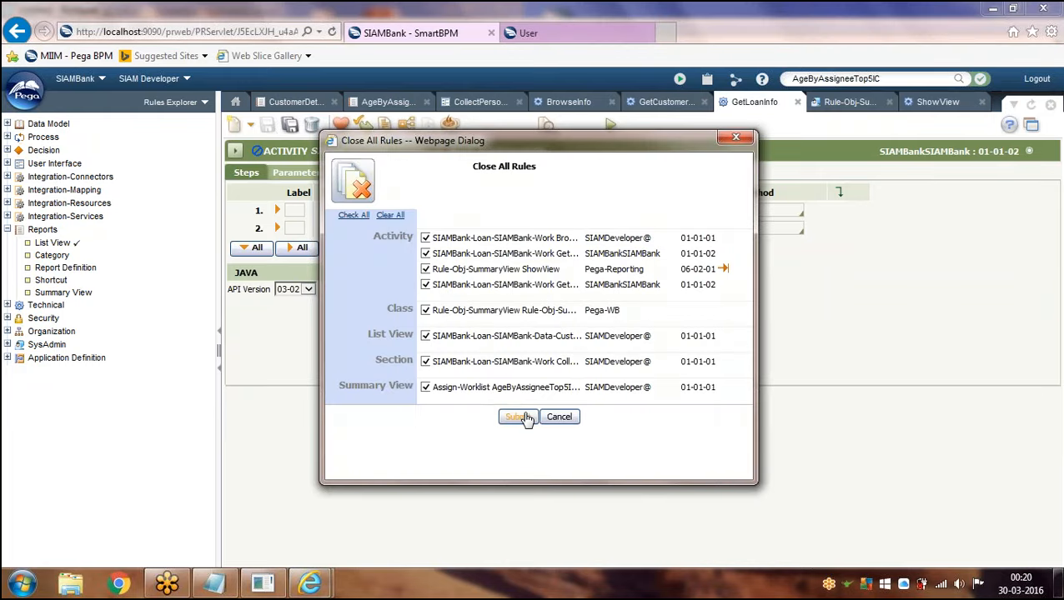
left_click(518, 415)
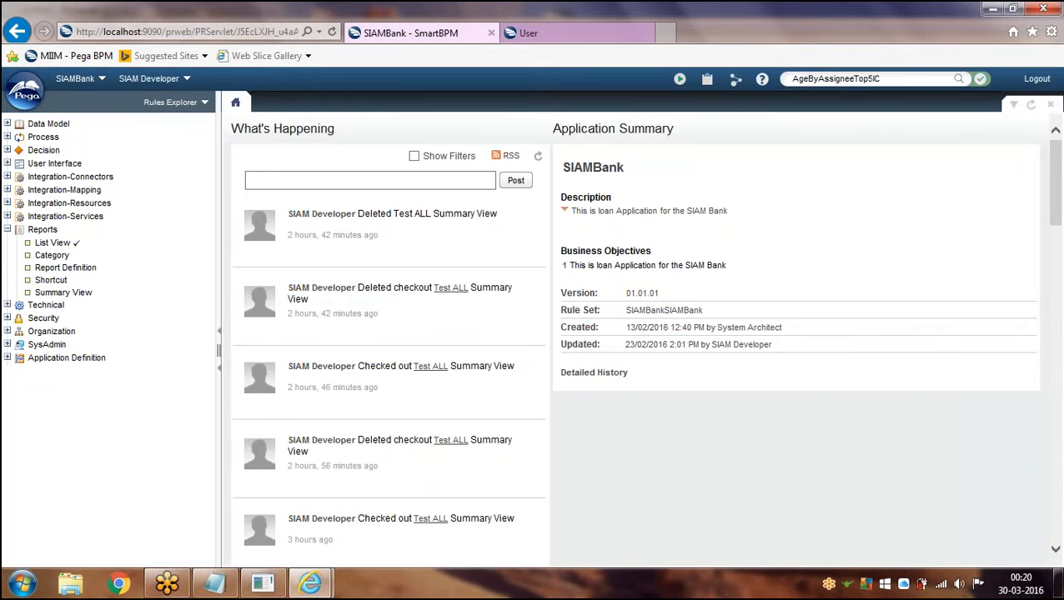
- Collapse the Reports category, switch to the Application Explorer and select the class SIAMBank-Loan-SIAMBank-Data-CustomerDetails
left_click(7, 229)
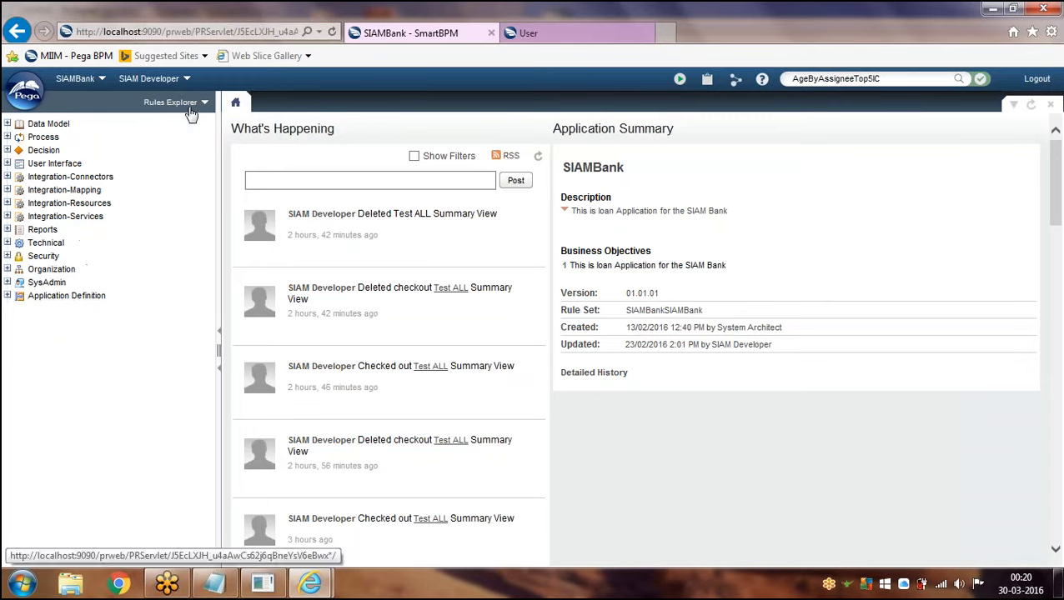
left_click(171, 102)
left_click(156, 117)
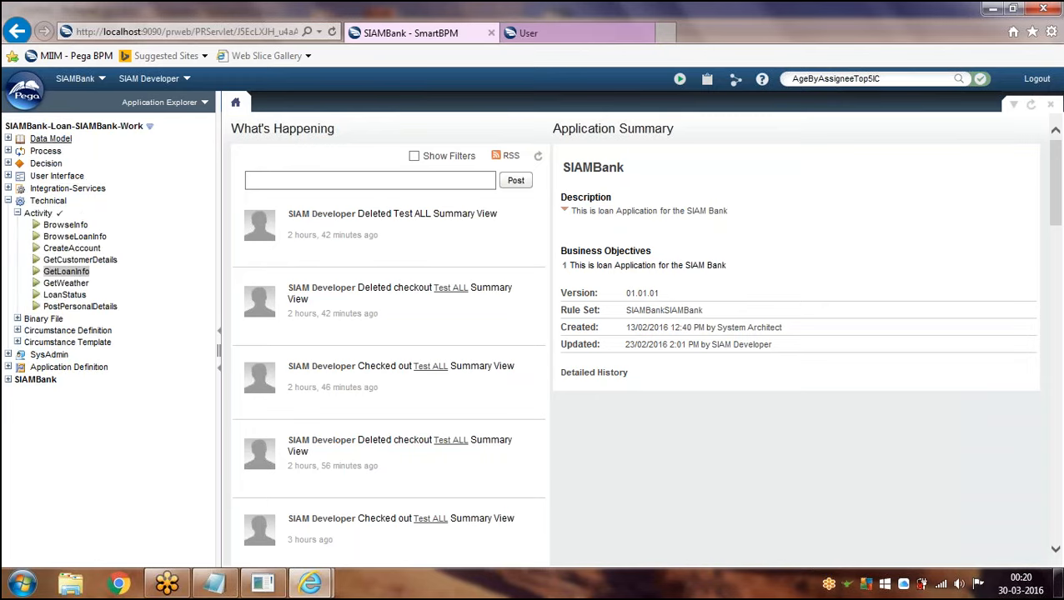
left_click(150, 128)
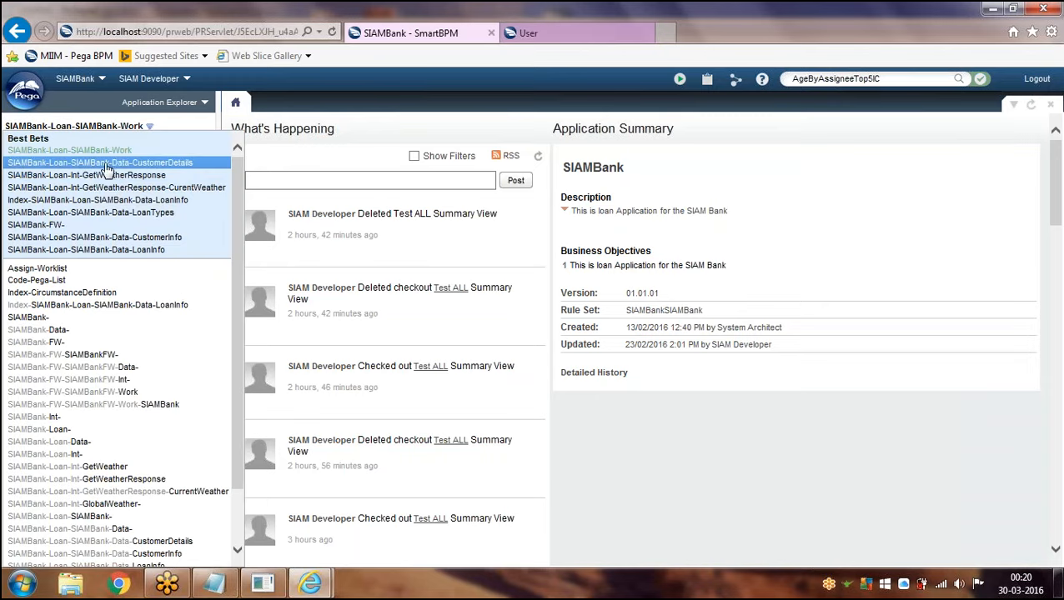
left_click(116, 164)
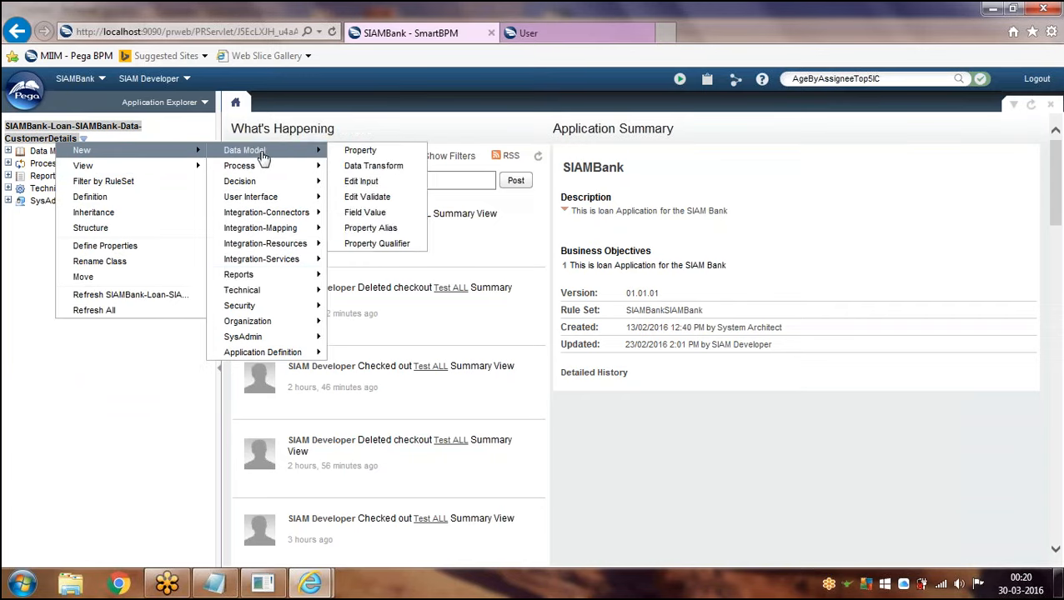
- Create a new Report Definition named CustDetails in the SIAMBank-Loan-SIAMBank-Data-CustomerDetails class
mouse_move(272, 280)
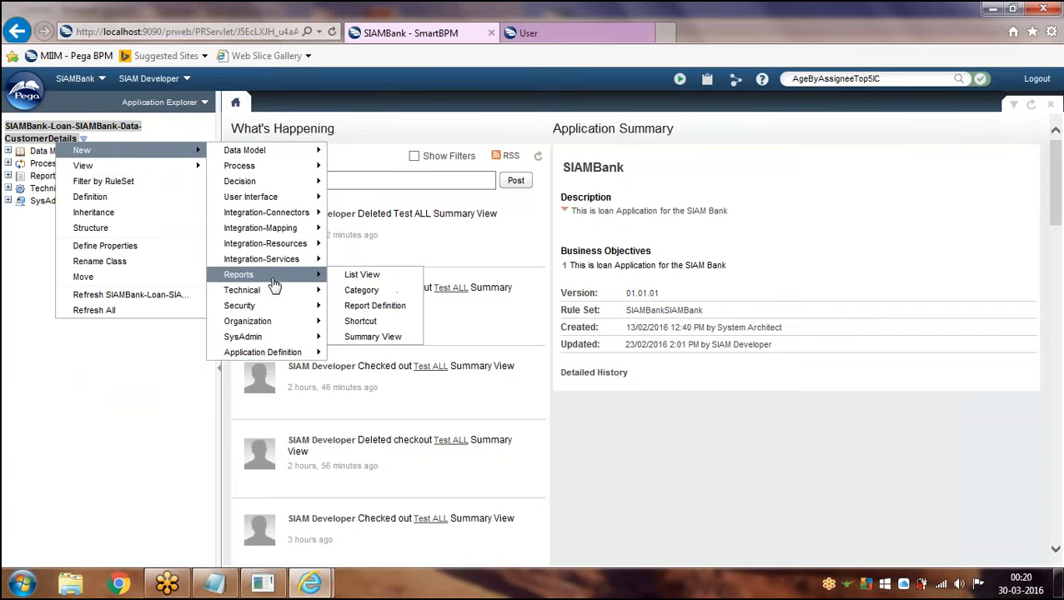
left_click(374, 305)
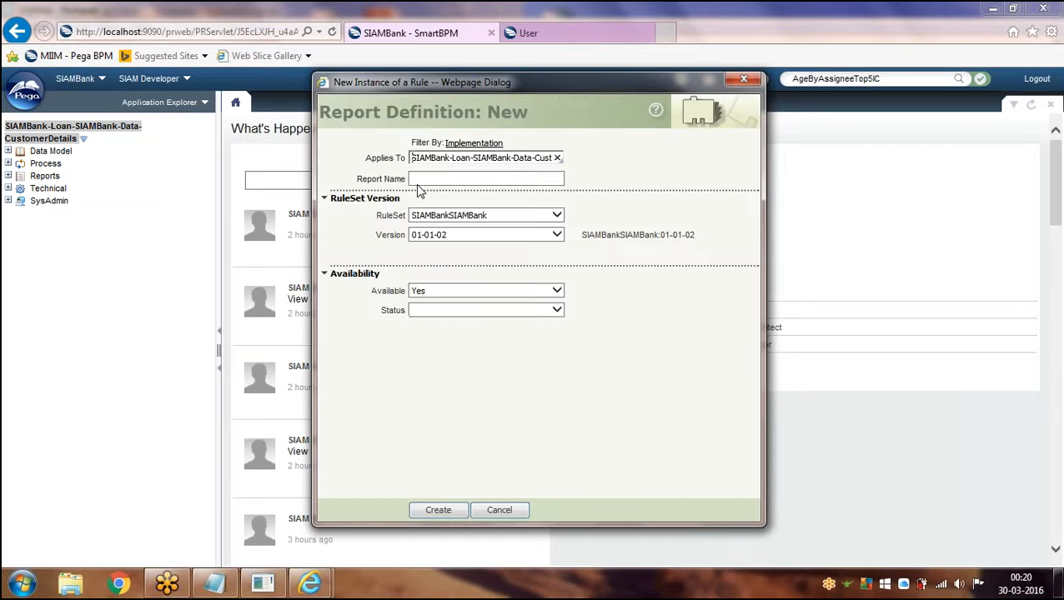
left_click(438, 178)
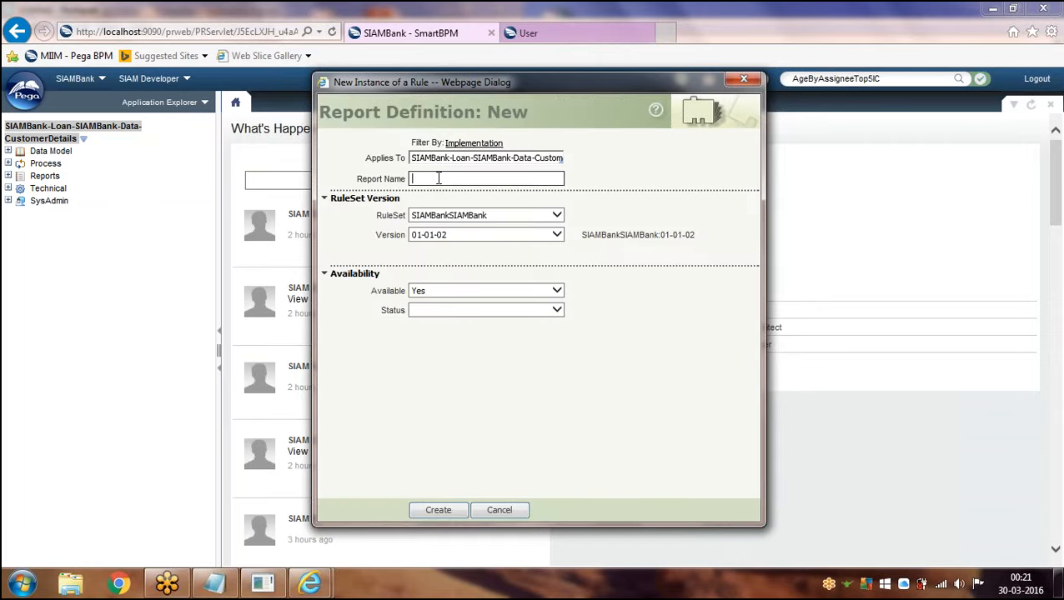
type("CustDetails")
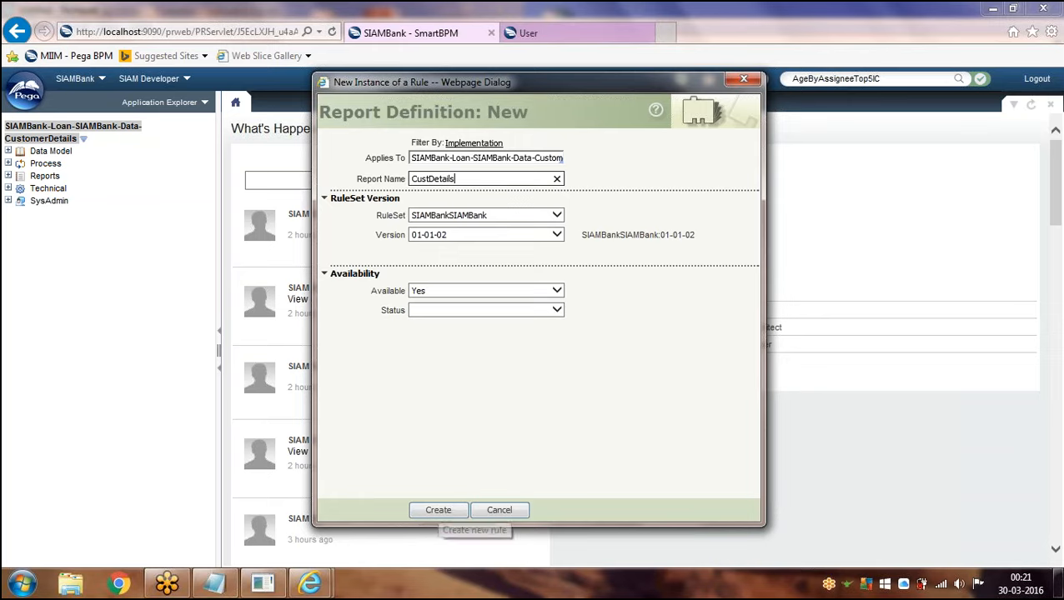
left_click(440, 510)
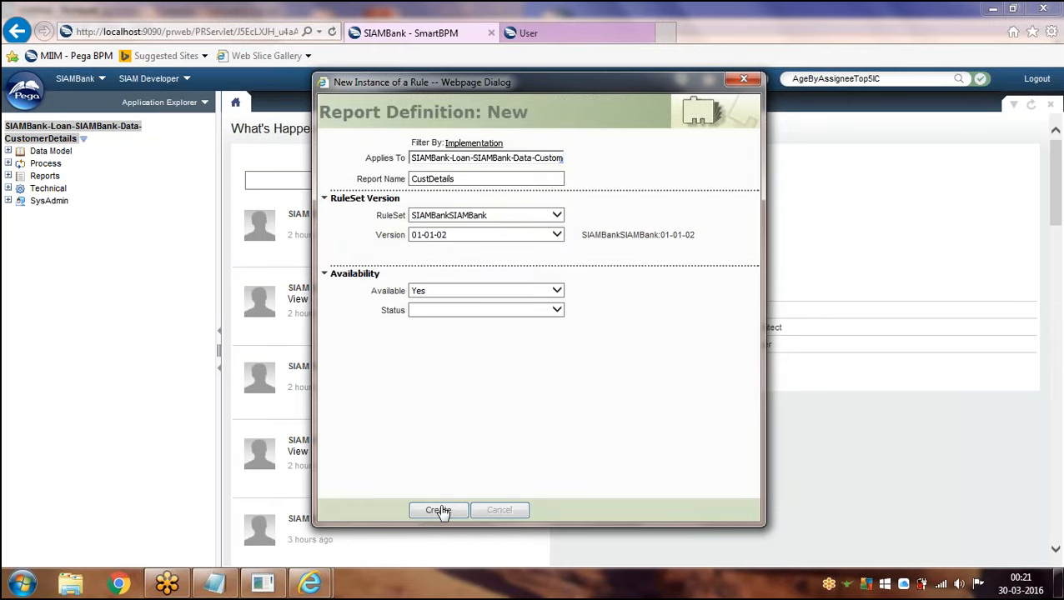
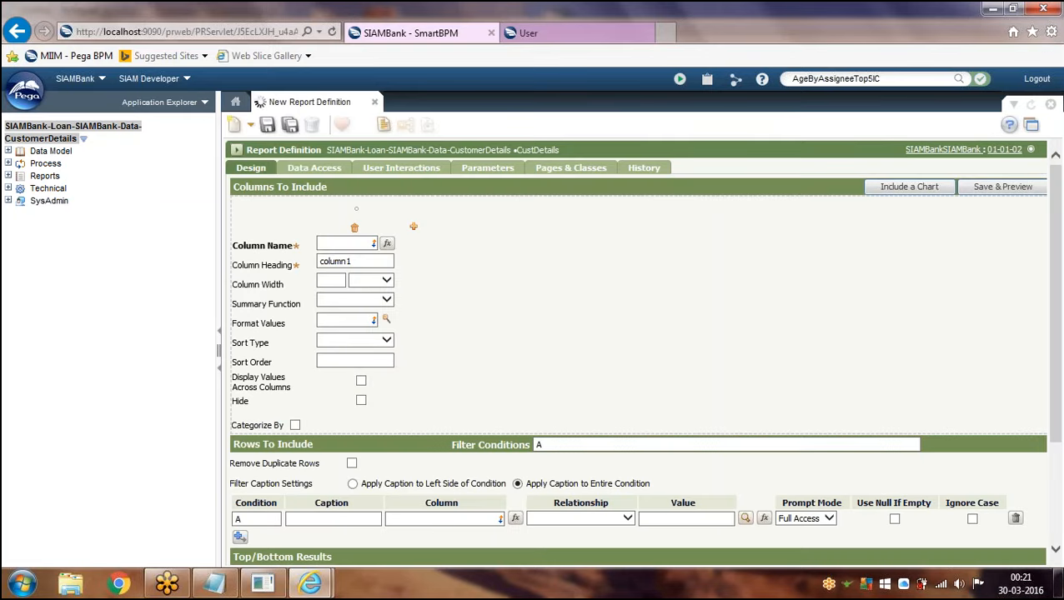
- Add two more columns to the columns included in the CustDetails report
left_click(367, 243)
left_click(414, 227)
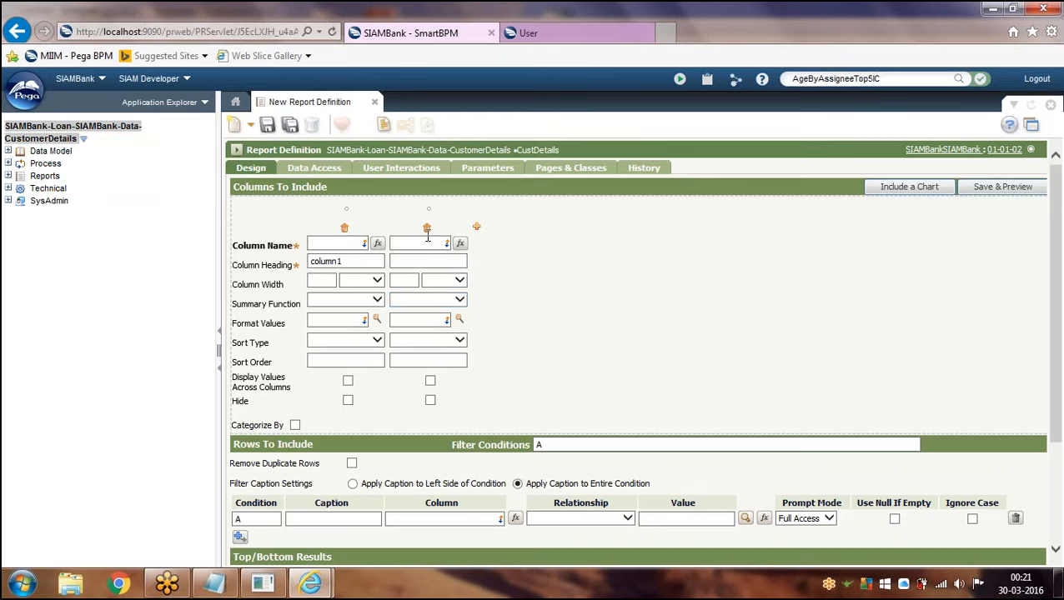
left_click(476, 227)
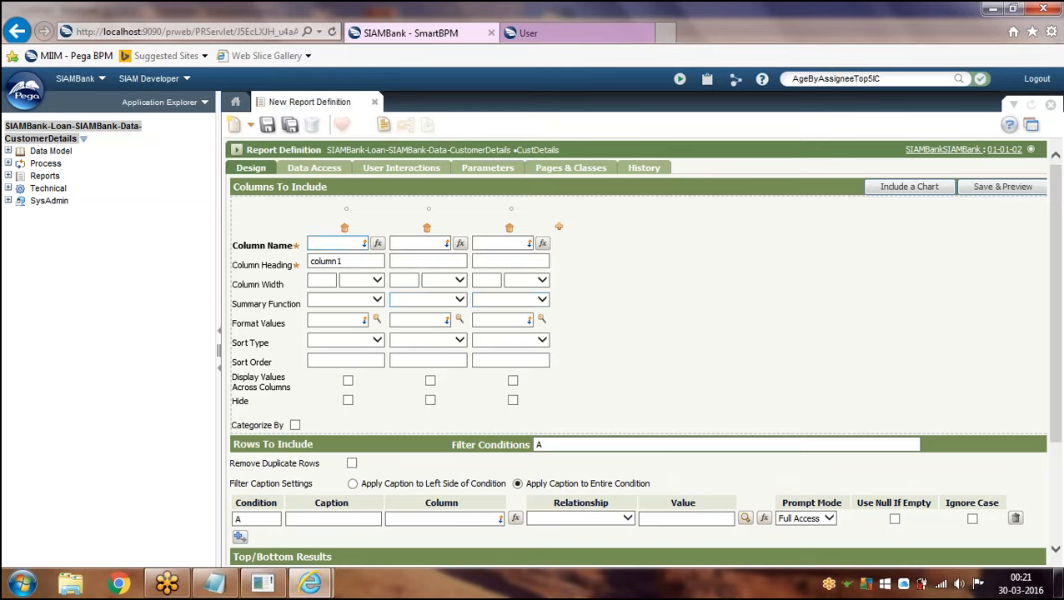
- Set the first report column to the .FirstName property from the suggested properties
left_click(336, 244)
type(".")
key("Down")
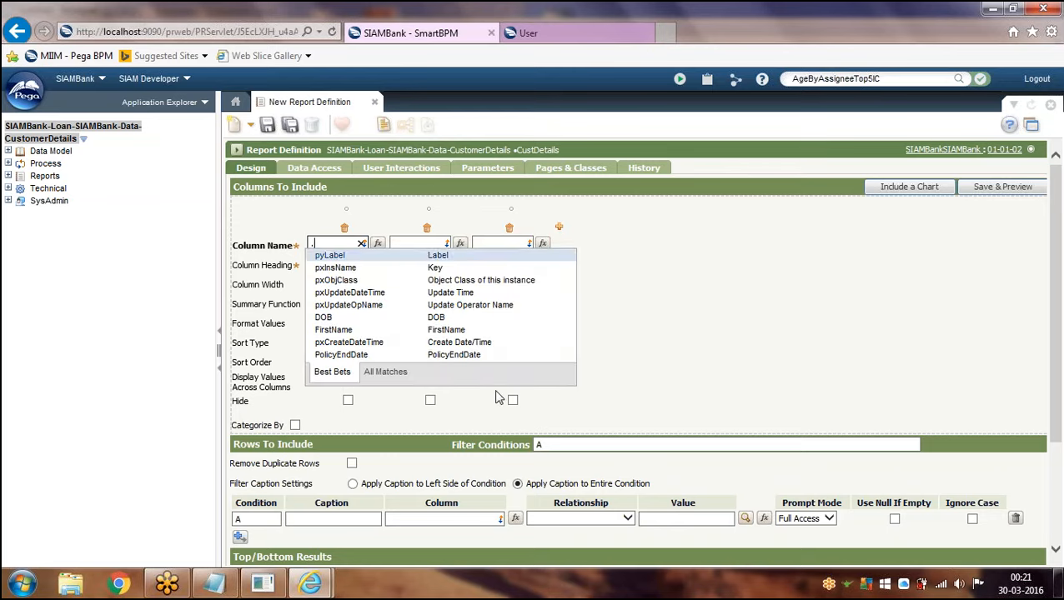
key("Down")
key("Down")
key("Down")
key("Down")
key("Down")
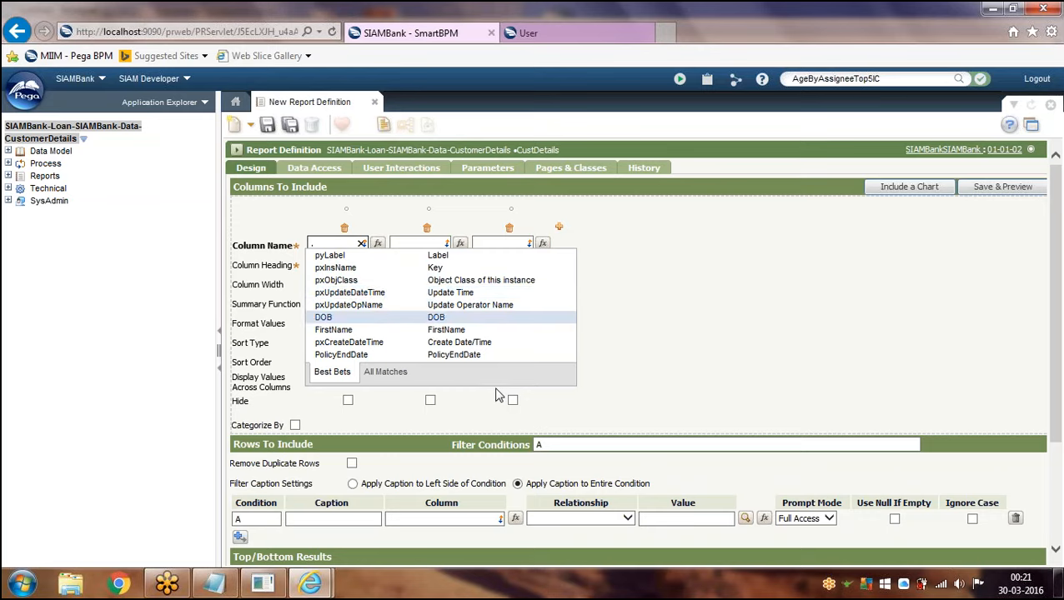
key("Down")
key("Down")
key("Down")
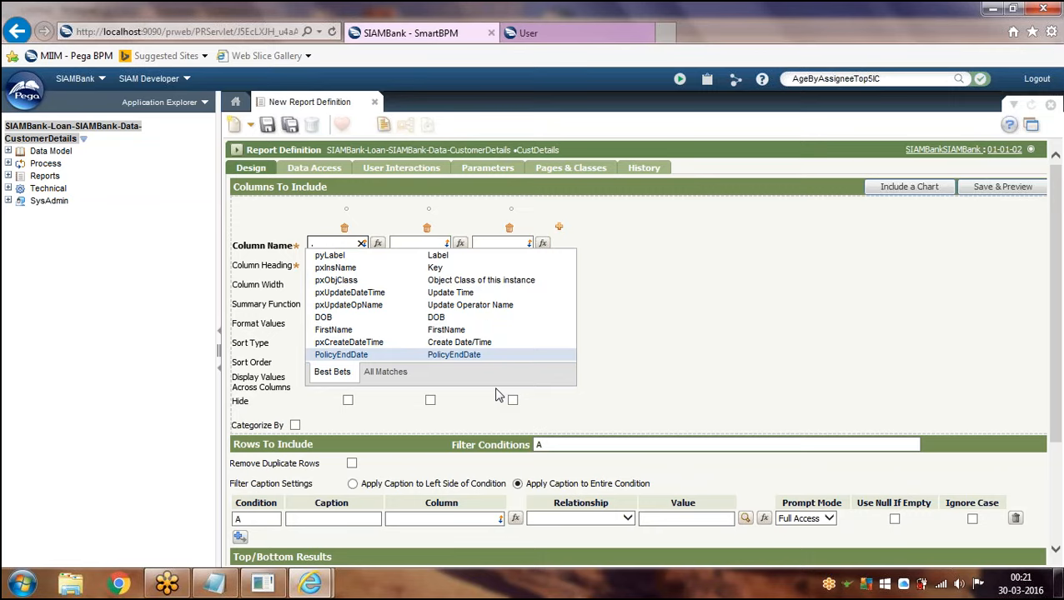
key("Up")
key("Up")
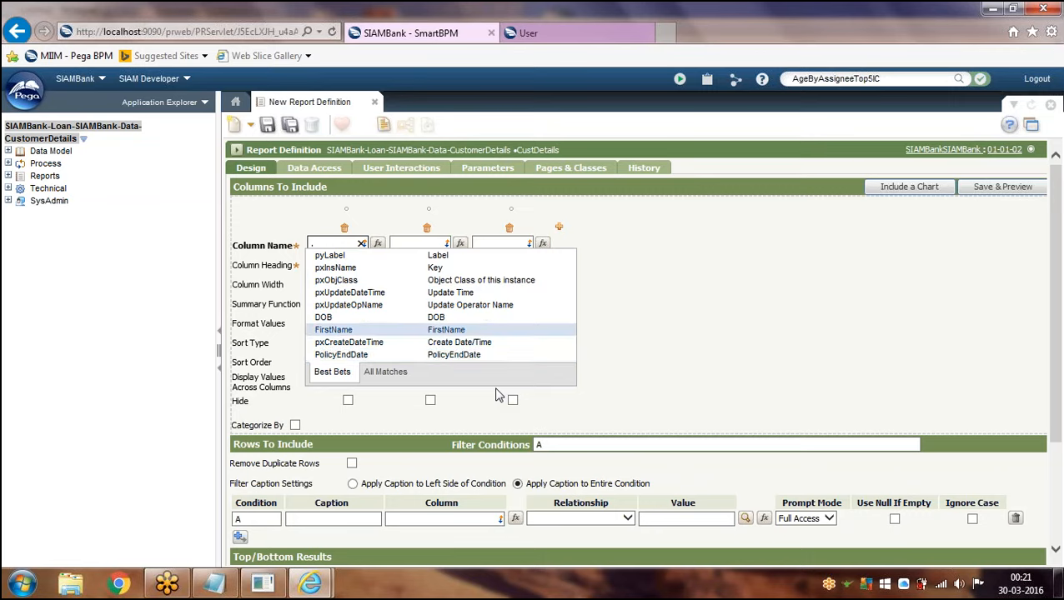
key("Return")
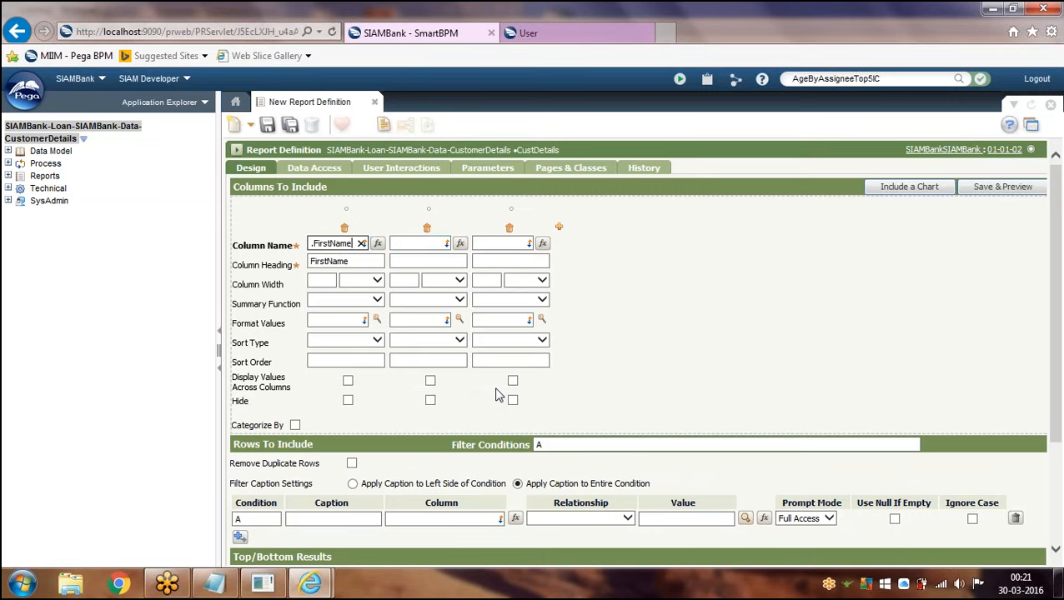
- Set the second report column to the .DOB property
left_click(413, 241)
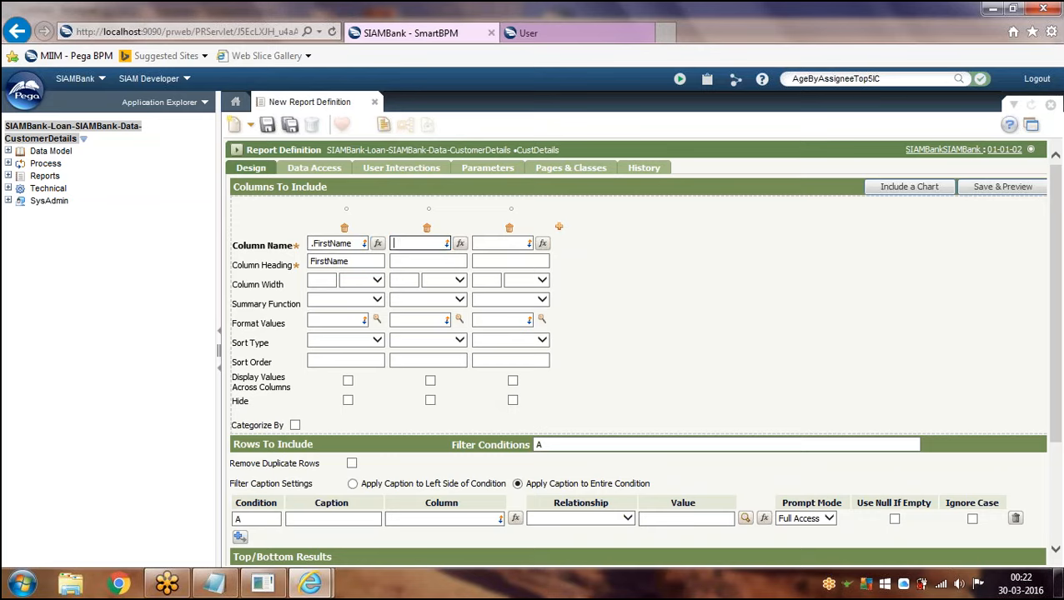
type(".")
key("Down")
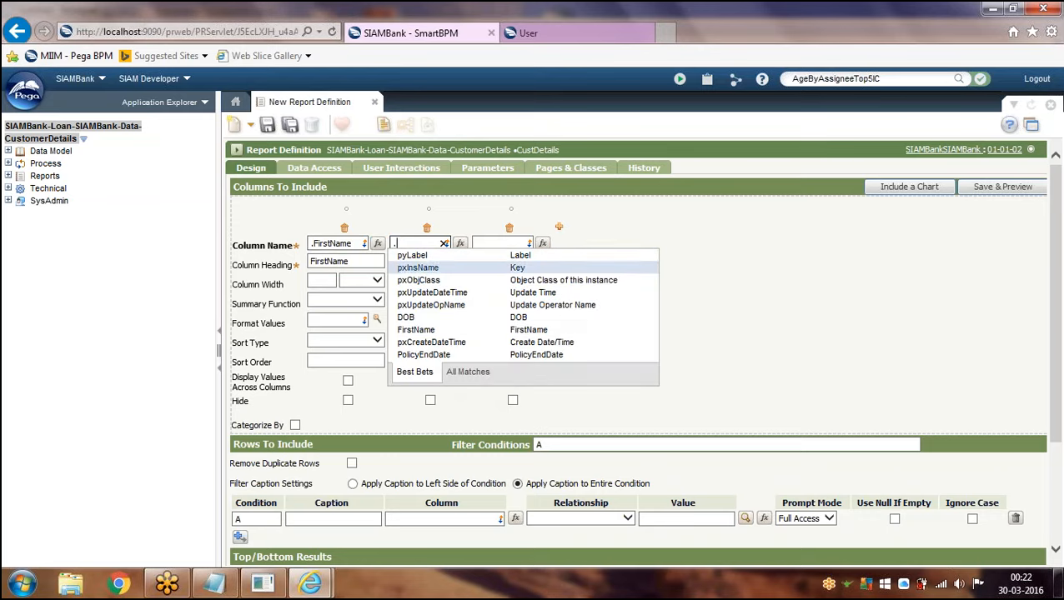
key("Down")
key("Down")
key("Down")
key("Down")
key("Return")
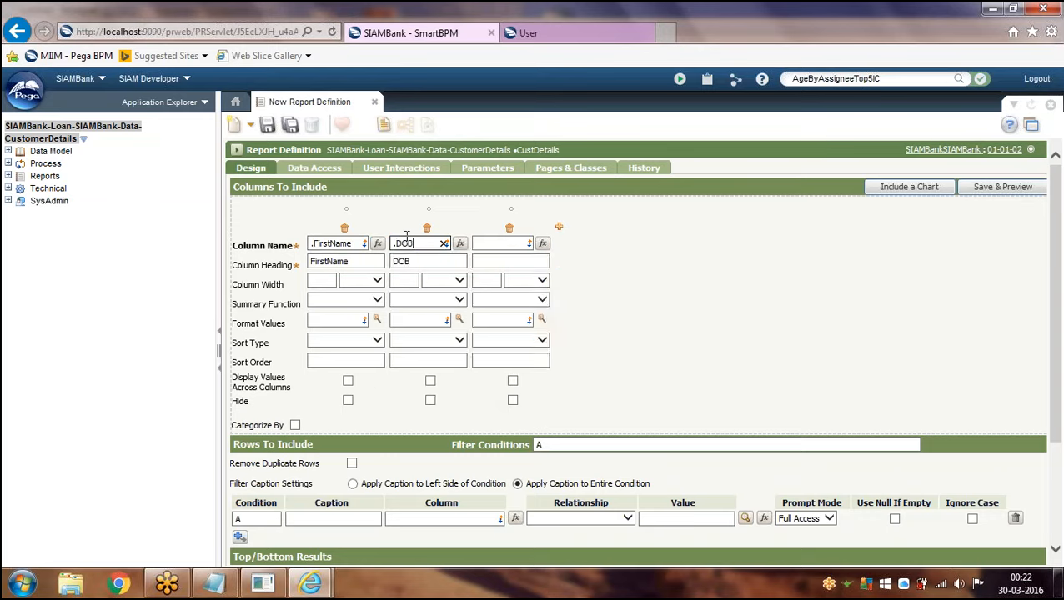
- Set the third report column to the .PolicyEndDate property
left_click(495, 242)
type(".")
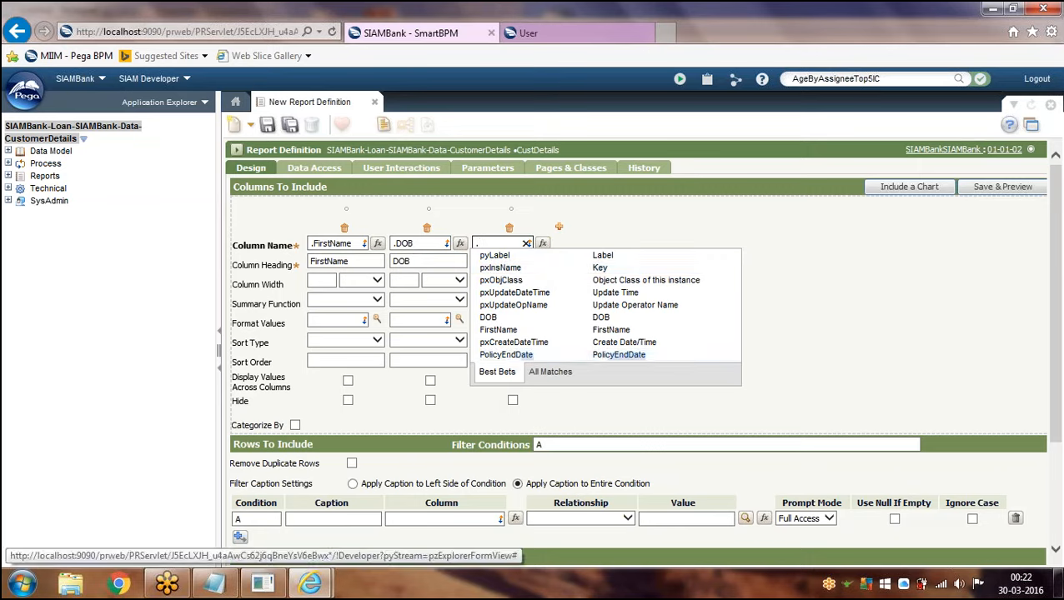
left_click(535, 357)
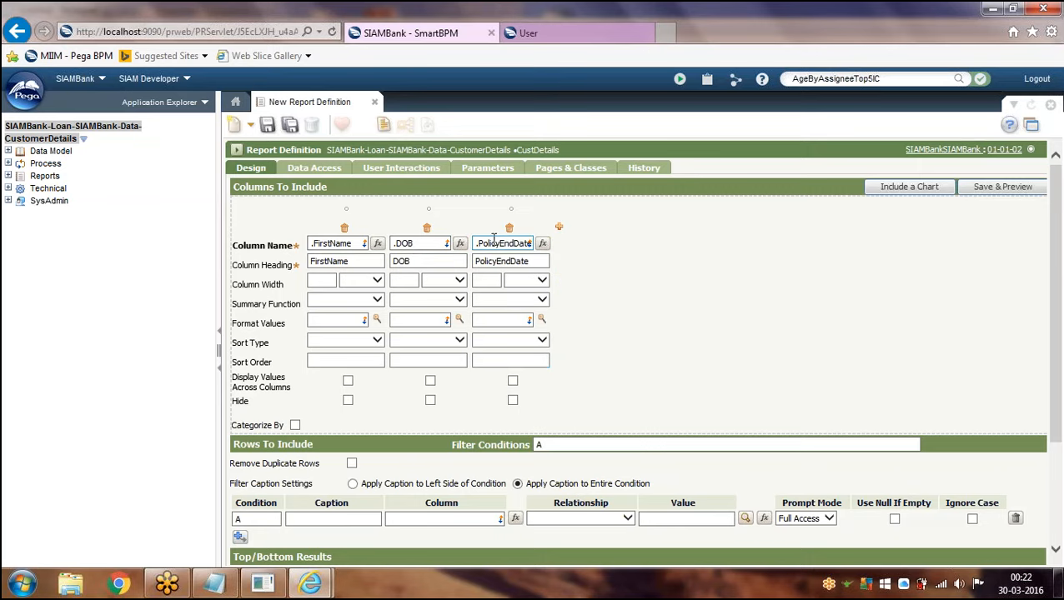
left_click_drag(508, 244, 627, 263)
left_click(627, 269)
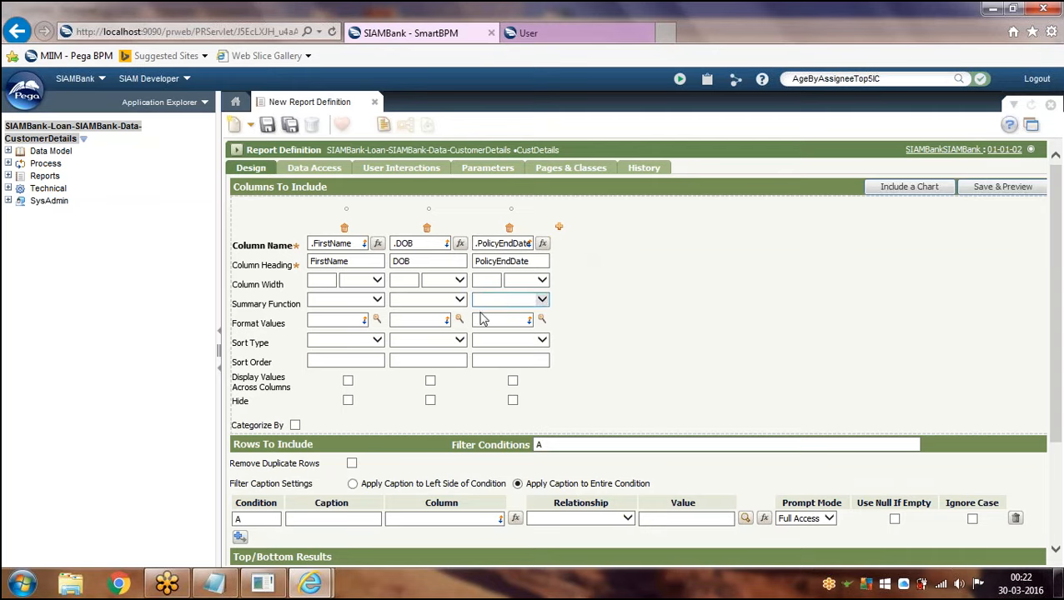
- Examine the row filter fields and try the Categorize By option with its group heading choices, clearing the option again
scroll(392, 371, "down", 4)
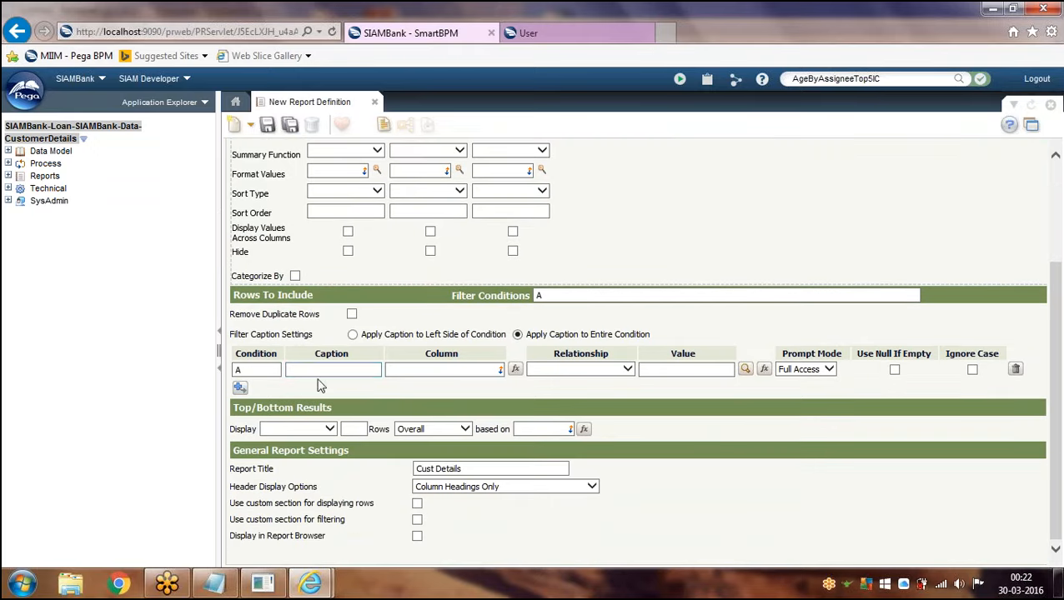
left_click(339, 365)
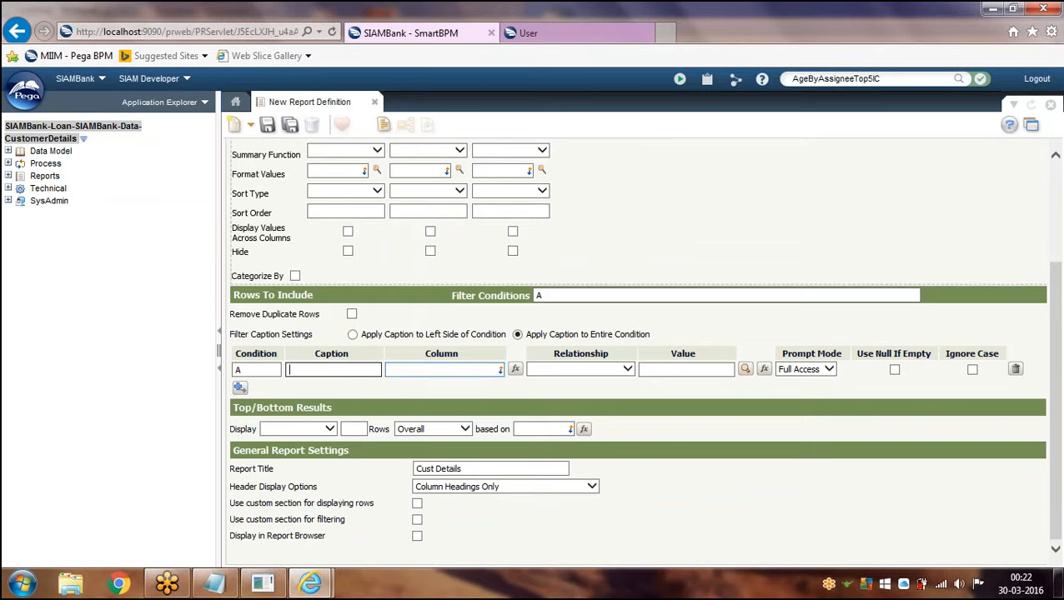
left_click(626, 368)
left_click(295, 275)
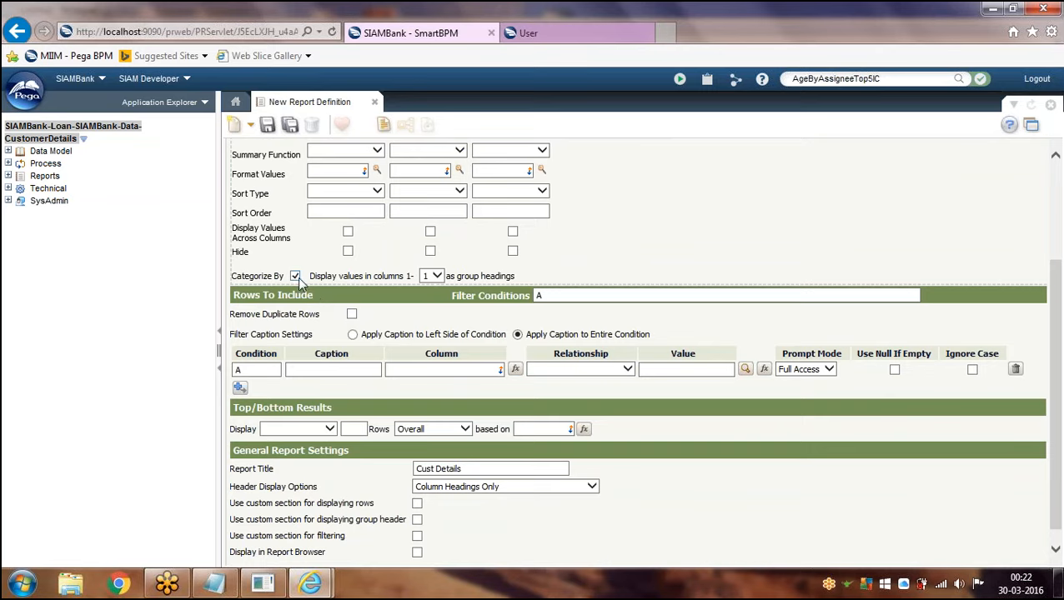
left_click(436, 276)
left_click(428, 296)
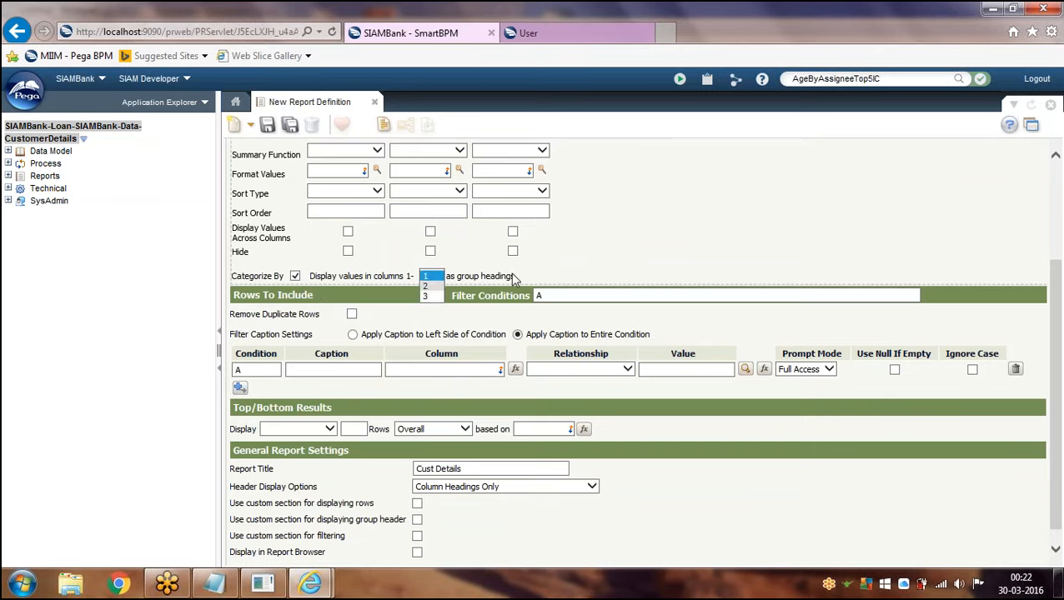
left_click(295, 275)
scroll(386, 360, "up", 3)
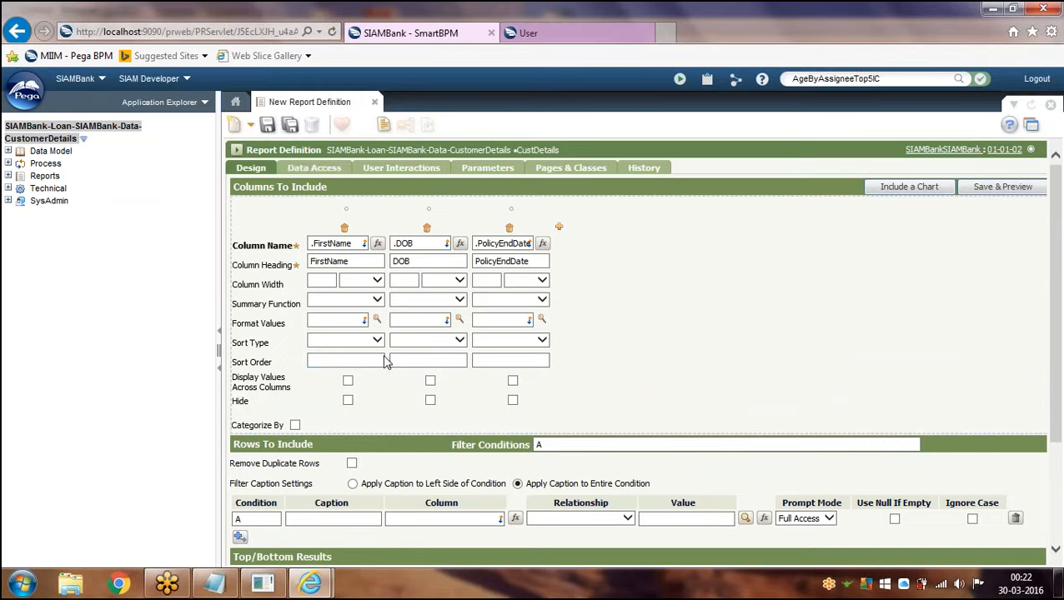
- Examine the report's Data Access, User Interactions, Parameters and Pages & Classes settings and return to the design settings
left_click(320, 171)
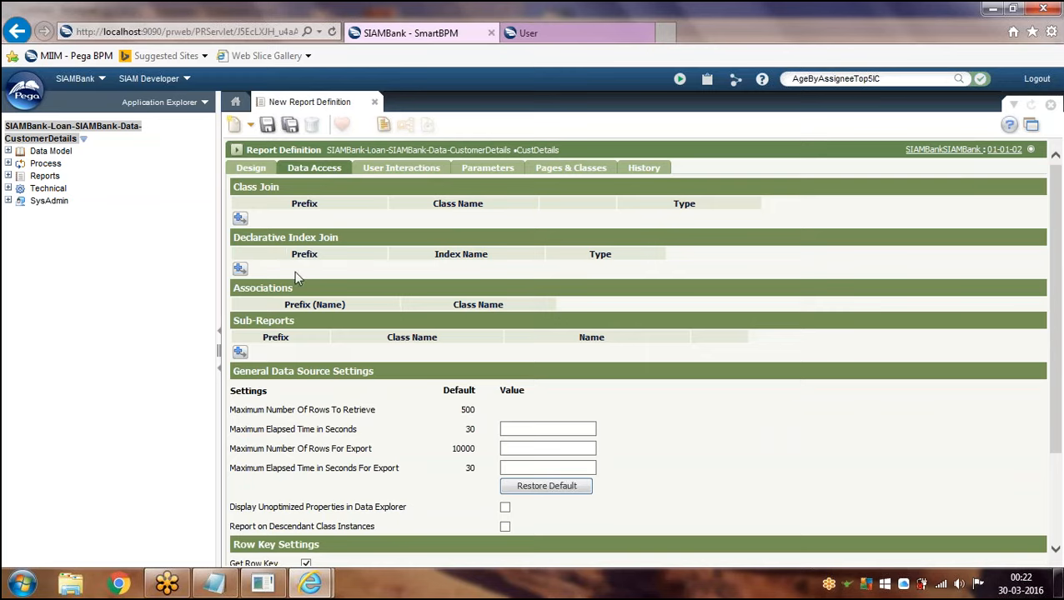
left_click(387, 174)
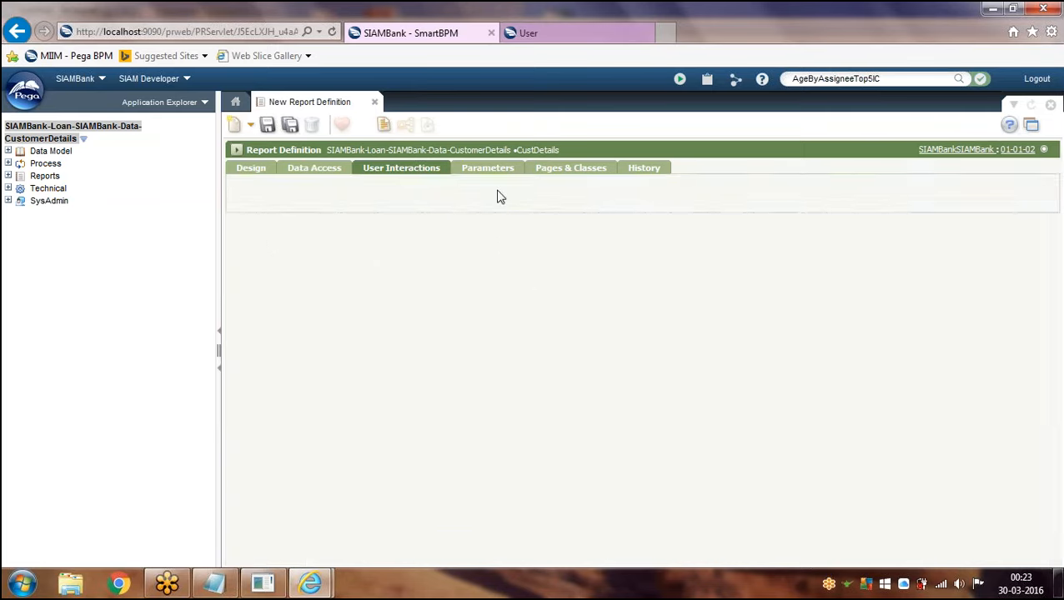
scroll(371, 324, "down", 3)
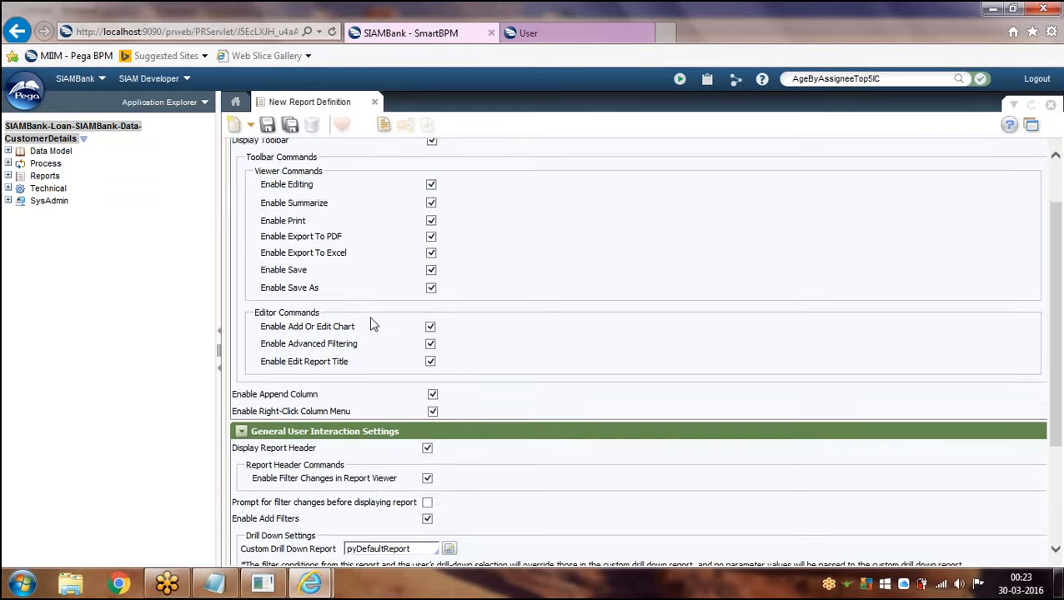
scroll(372, 323, "down", 1)
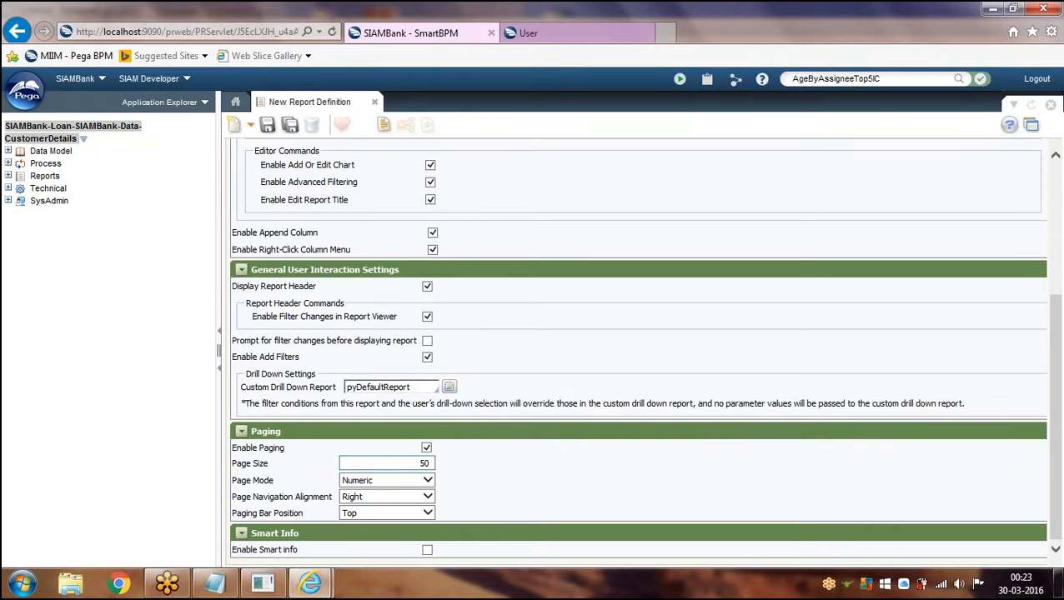
scroll(434, 463, "up", 5)
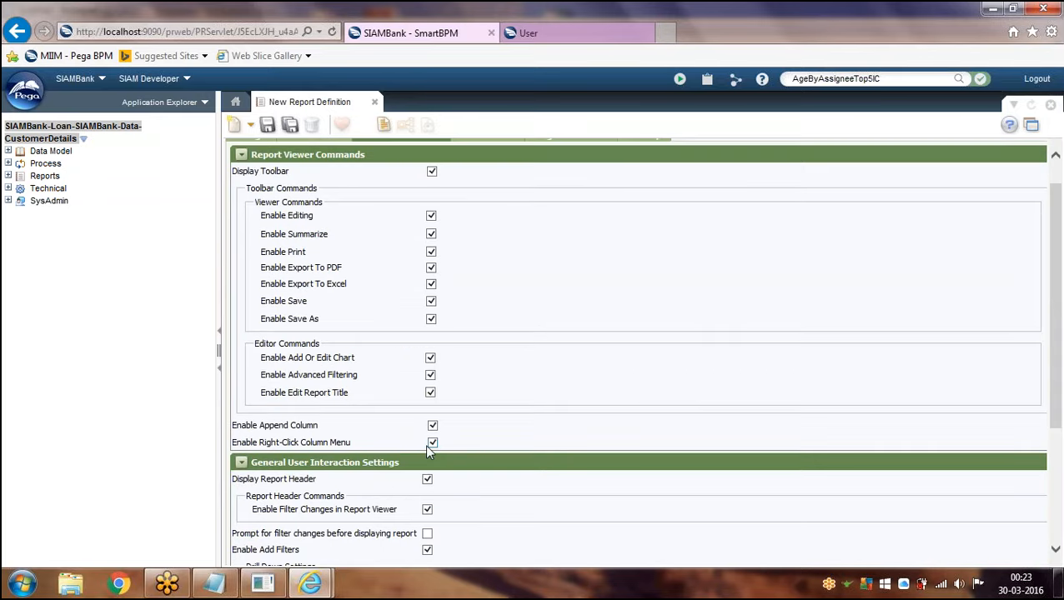
left_click(431, 301)
scroll(431, 301, "up", 1)
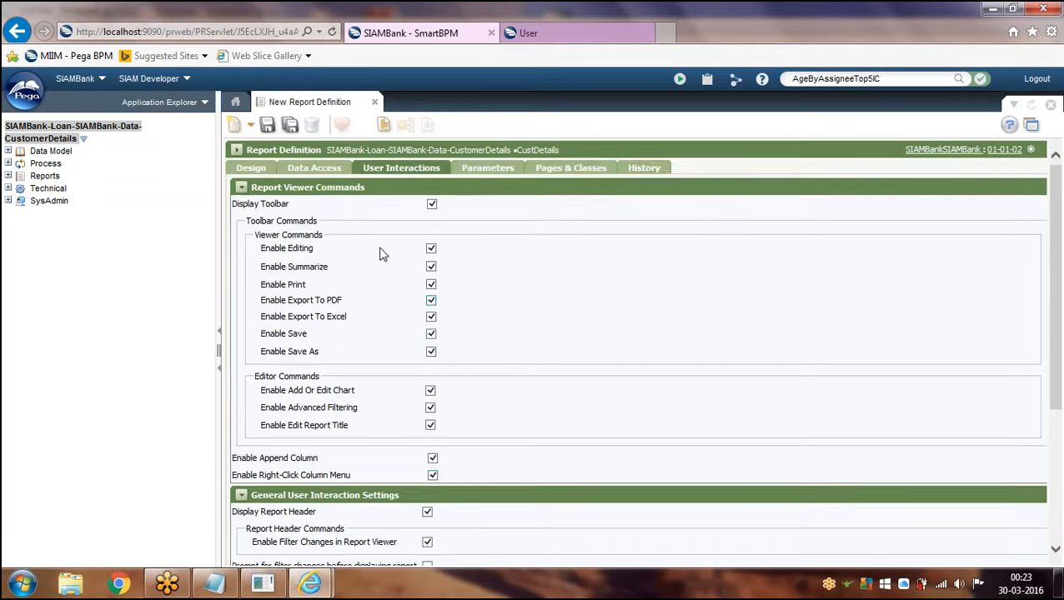
left_click(487, 168)
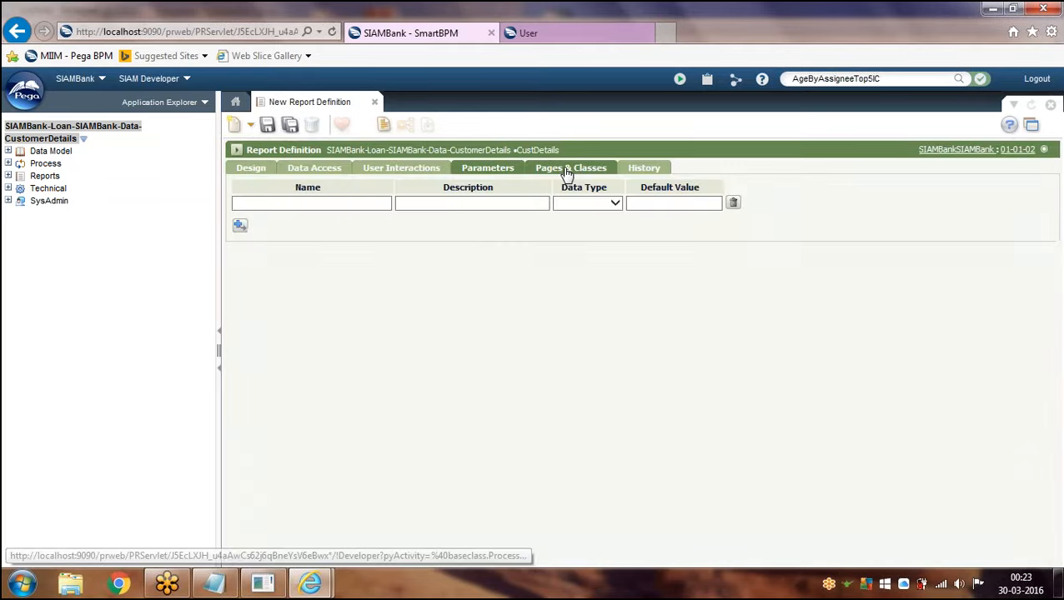
left_click(565, 171)
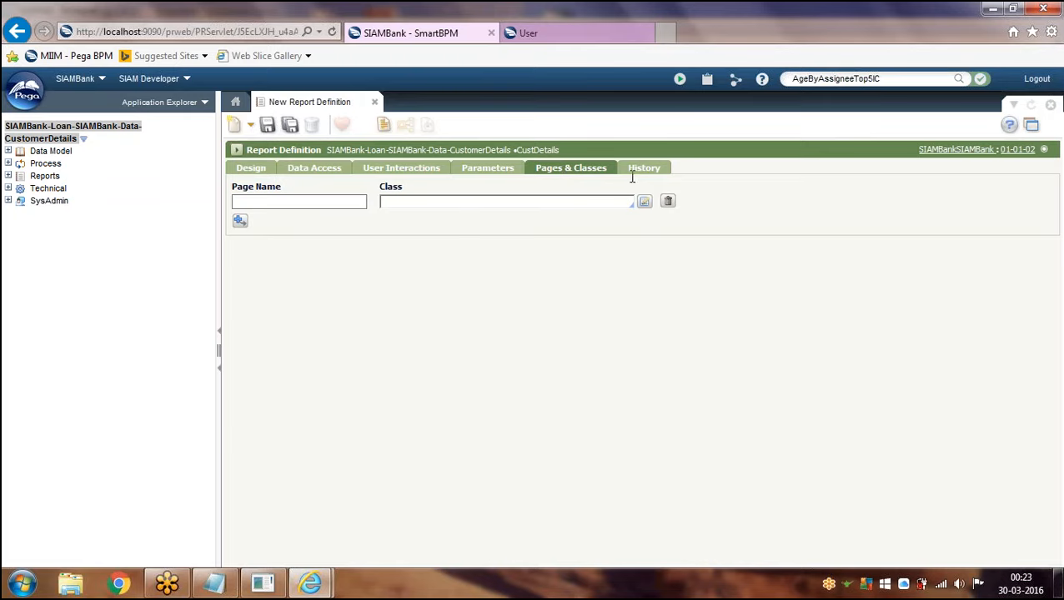
left_click(488, 167)
left_click(401, 167)
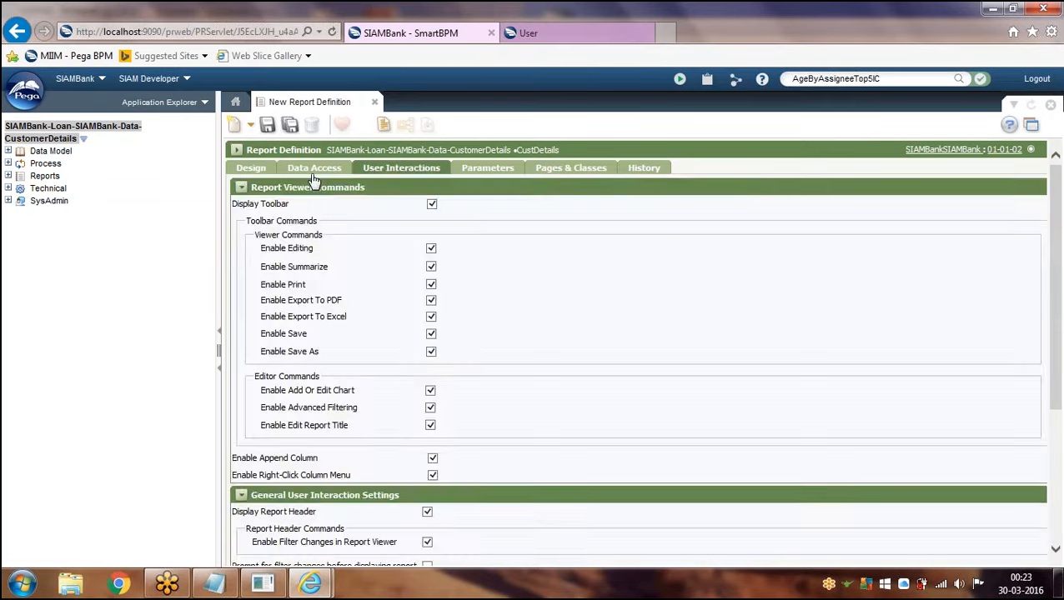
left_click(314, 167)
left_click(251, 168)
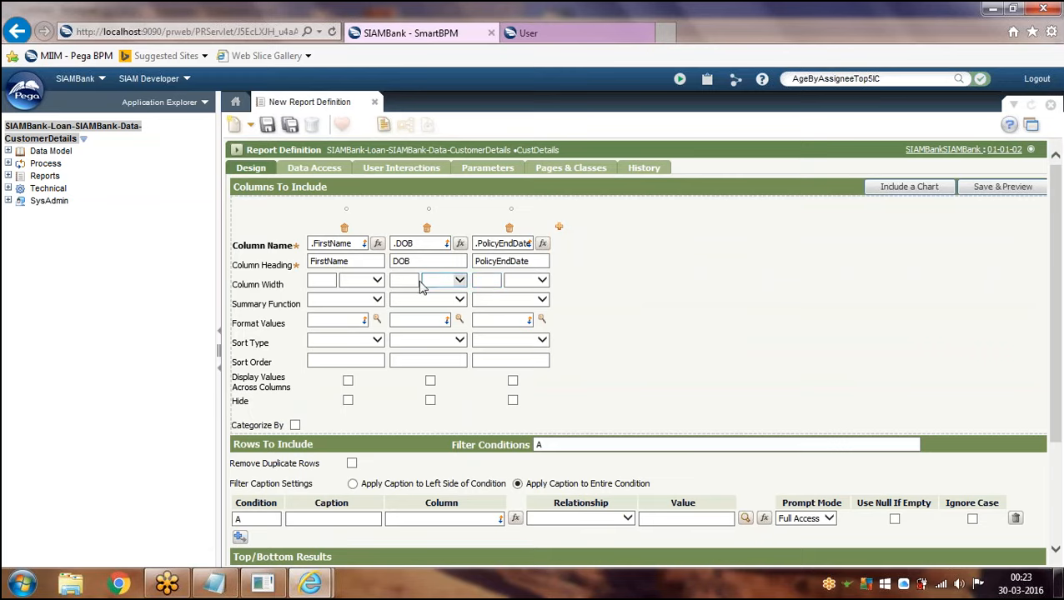
- Review the FirstName column, the row filter conditions and the general report settings in the report design
left_click(310, 247)
left_click_drag(353, 244, 309, 245)
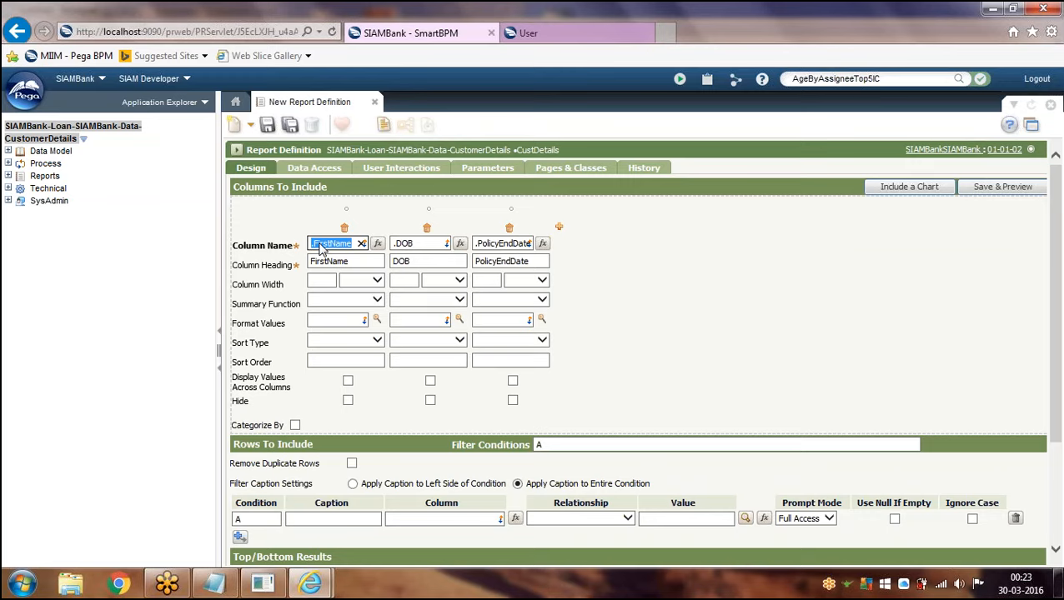
left_click(320, 244)
left_click_drag(322, 243, 359, 244)
left_click(335, 246)
scroll(342, 254, "down", 3)
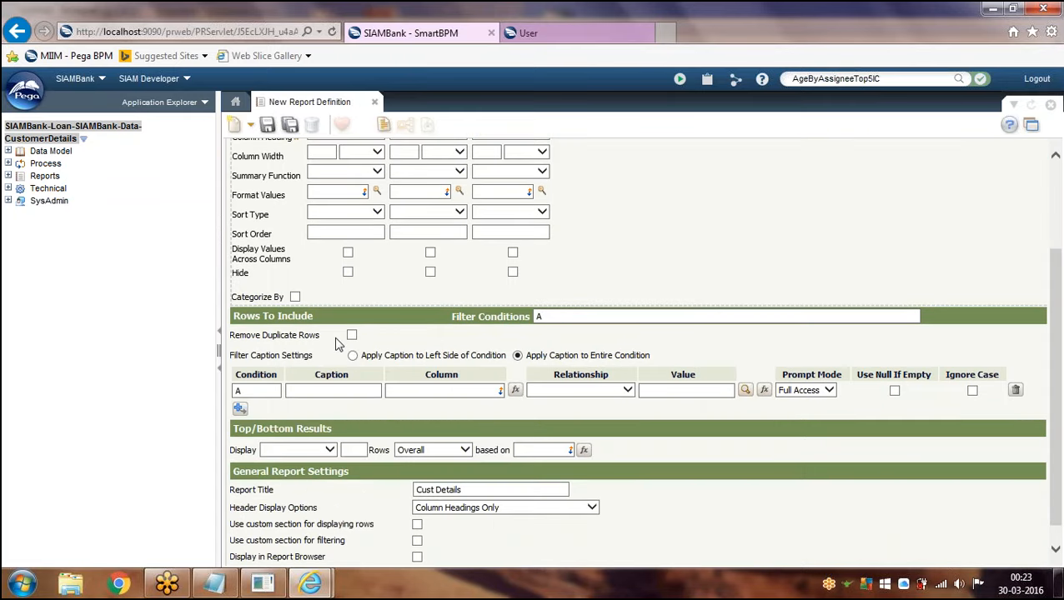
scroll(337, 344, "down", 1)
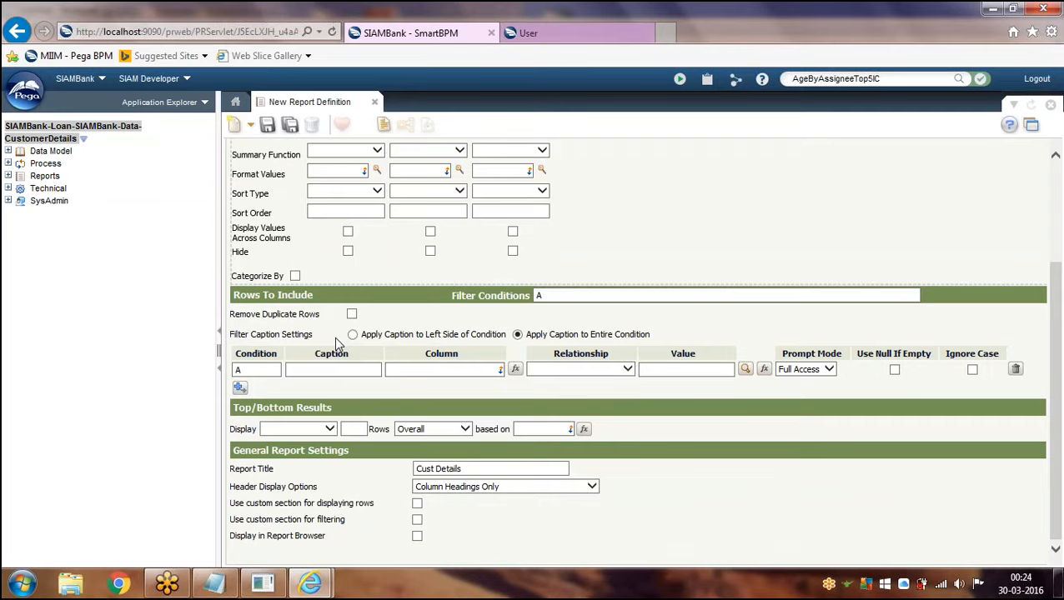
scroll(334, 336, "up", 4)
- Save the CustDetails report definition, dismiss the chart definition dialog and run the report
left_click(356, 168)
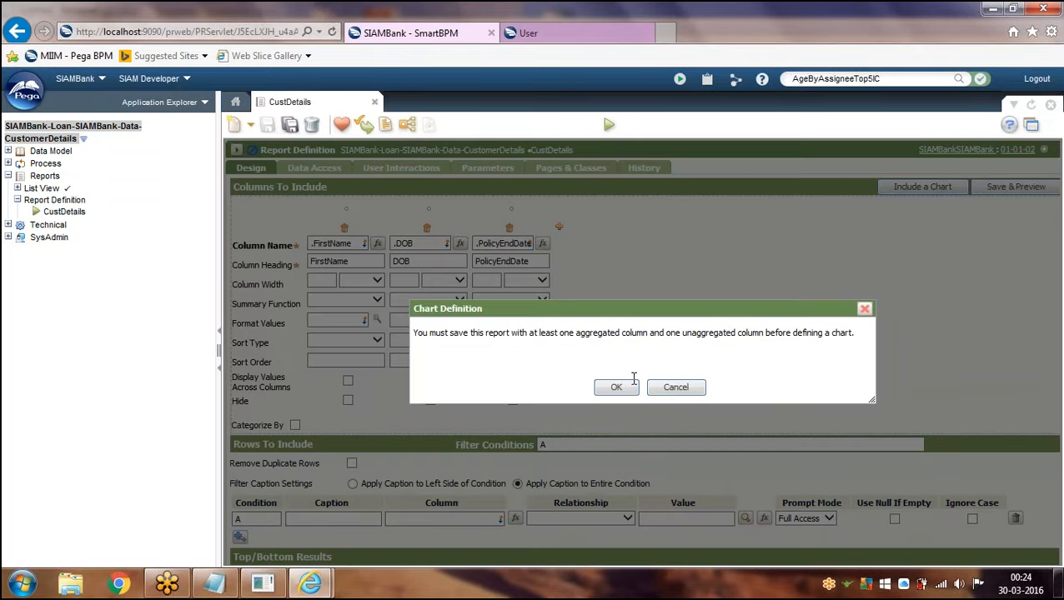
left_click(621, 387)
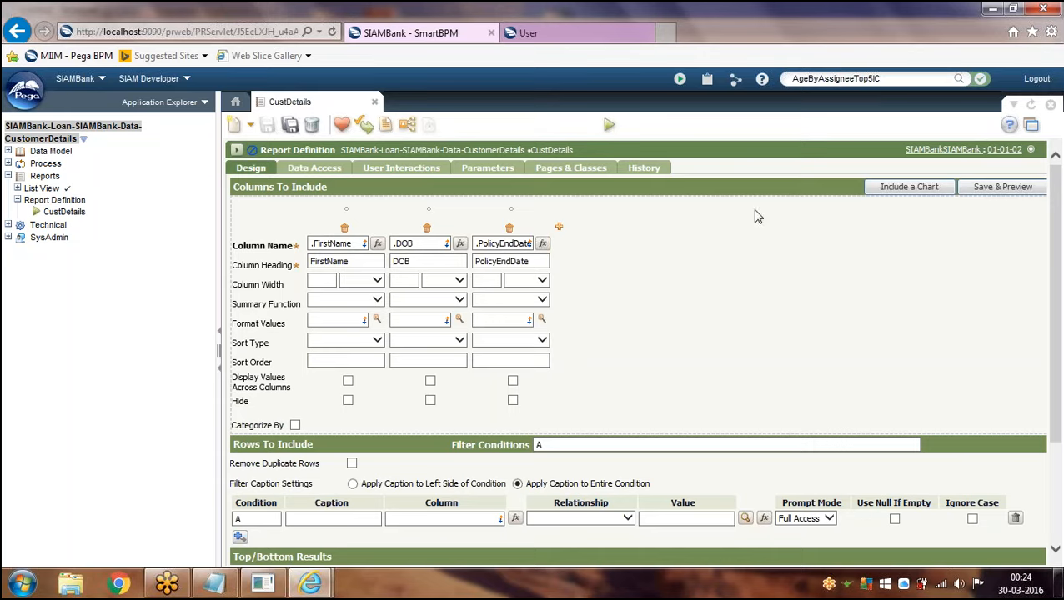
left_click(609, 124)
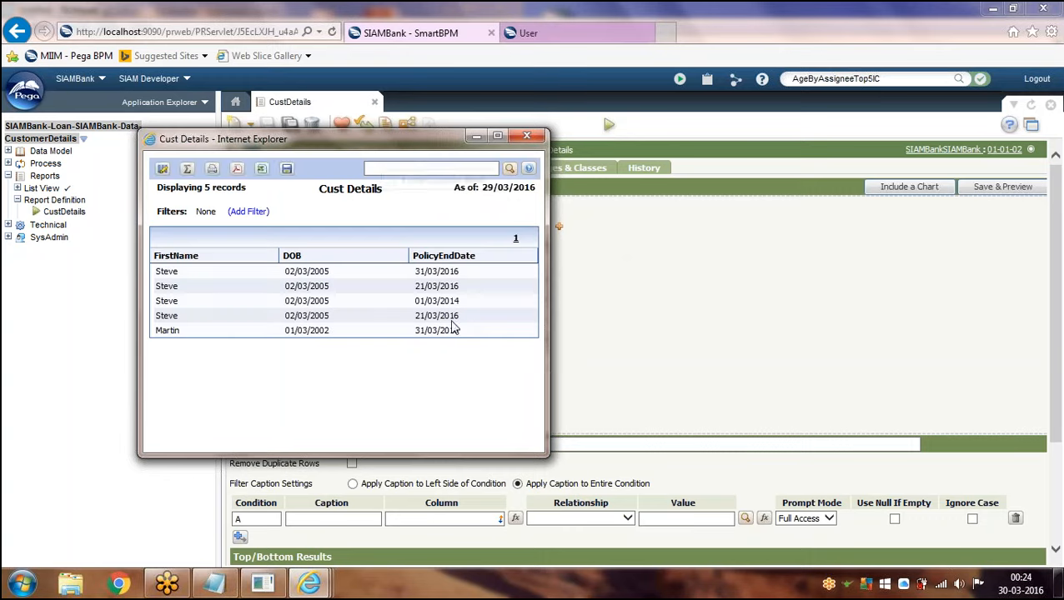
- Maximize the report results and examine the caption, column, relationship and value fields for adding a filter
left_click(498, 137)
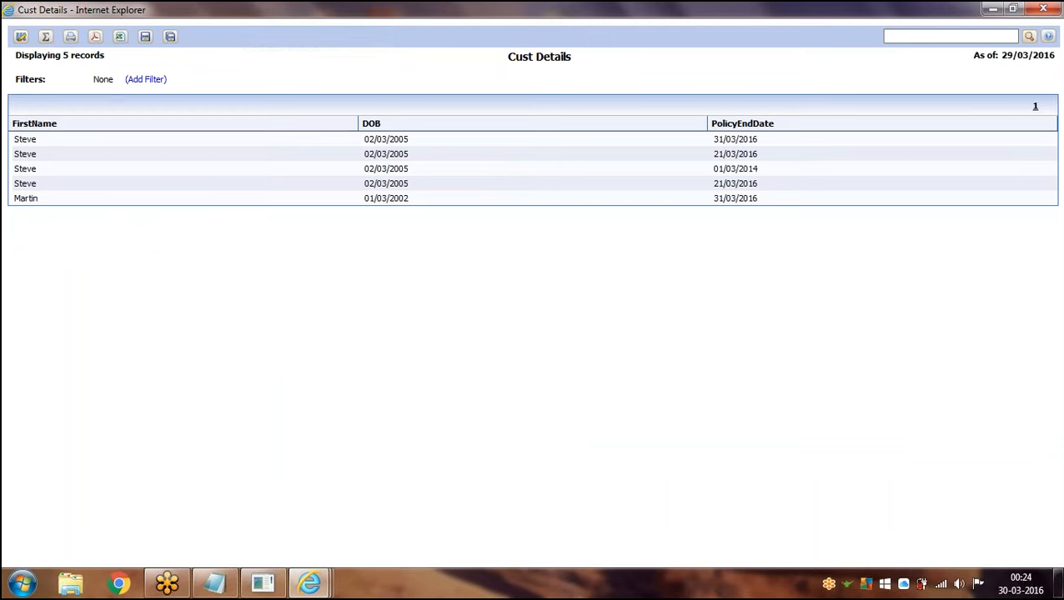
left_click(147, 81)
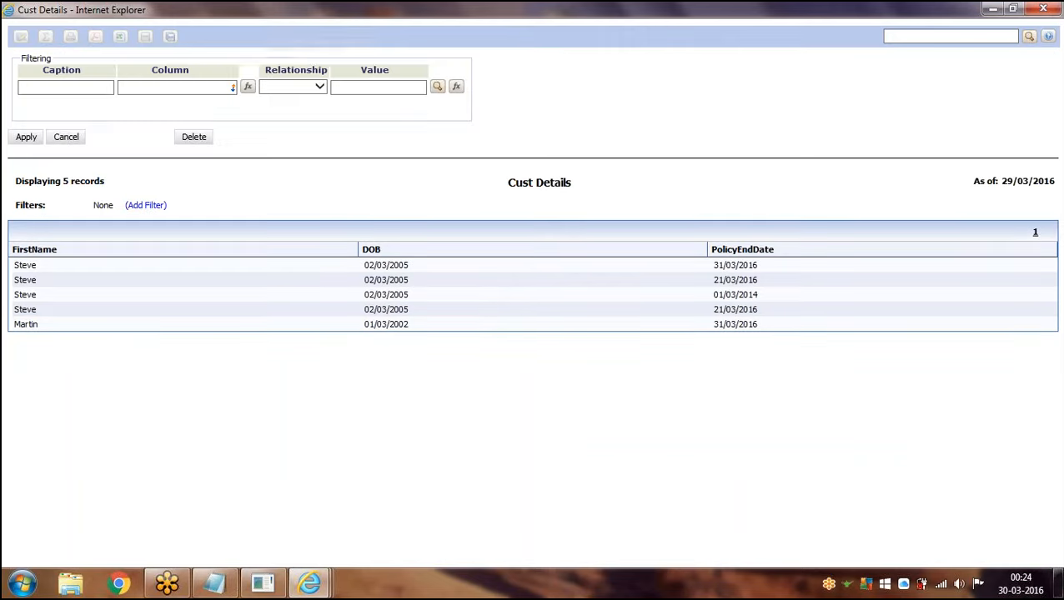
left_click(97, 86)
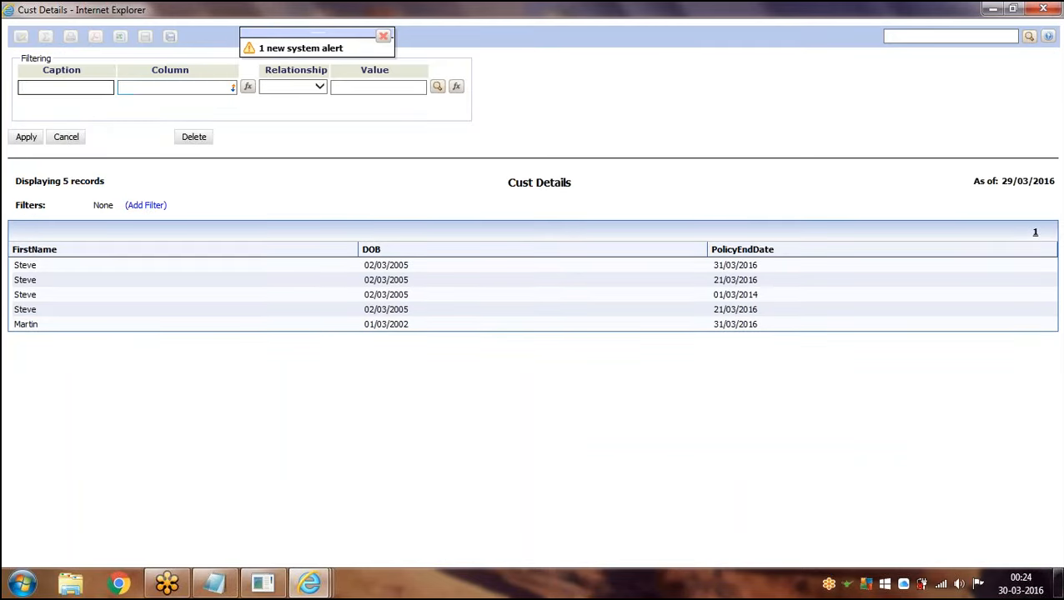
left_click(310, 89)
left_click(394, 118)
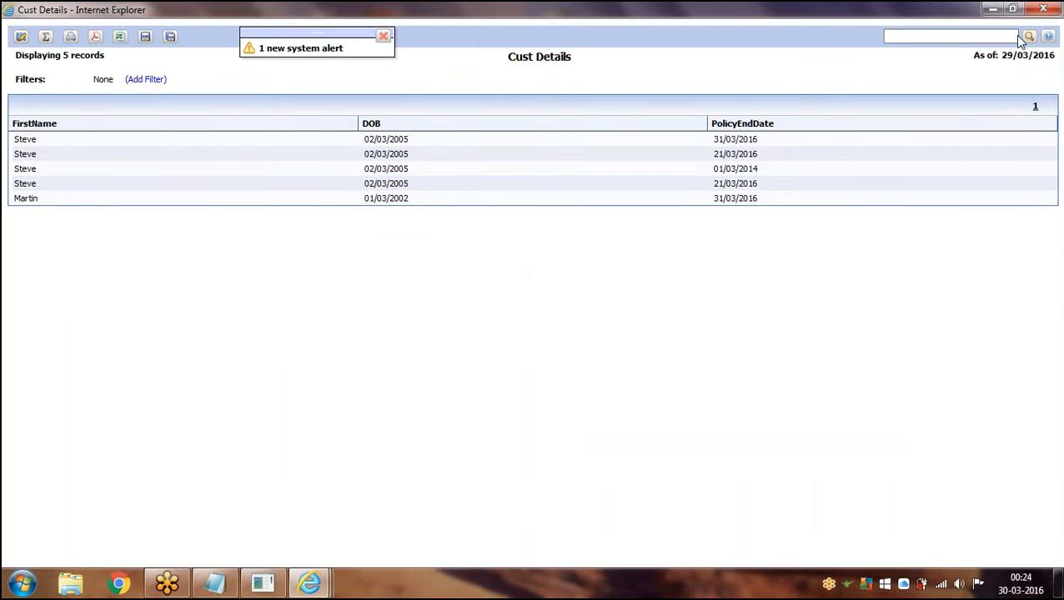
- Close the report results window and the CustDetails rule, discarding any outstanding changes
left_click(1030, 36)
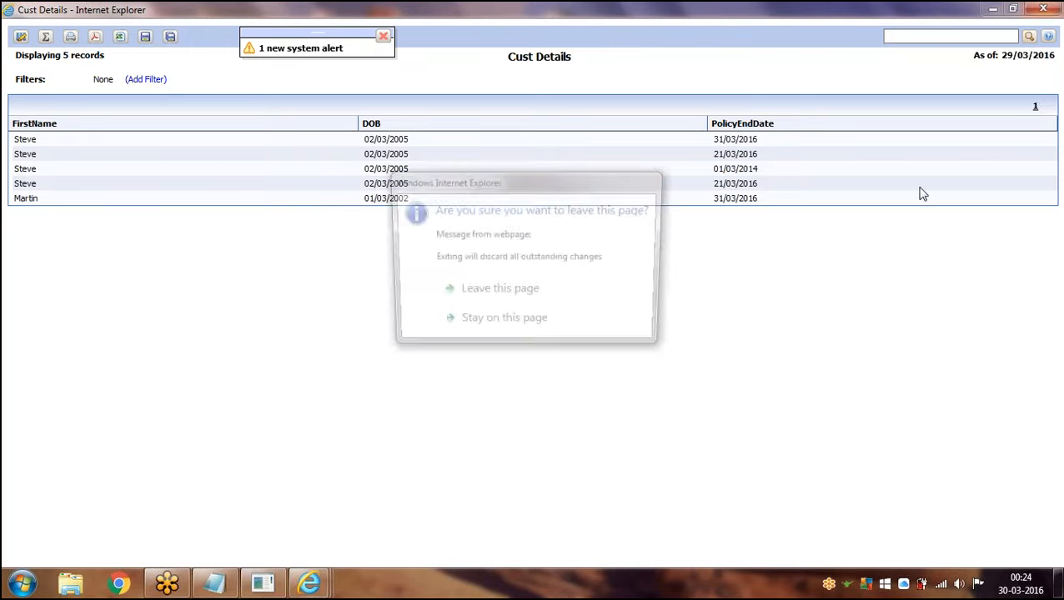
left_click(498, 293)
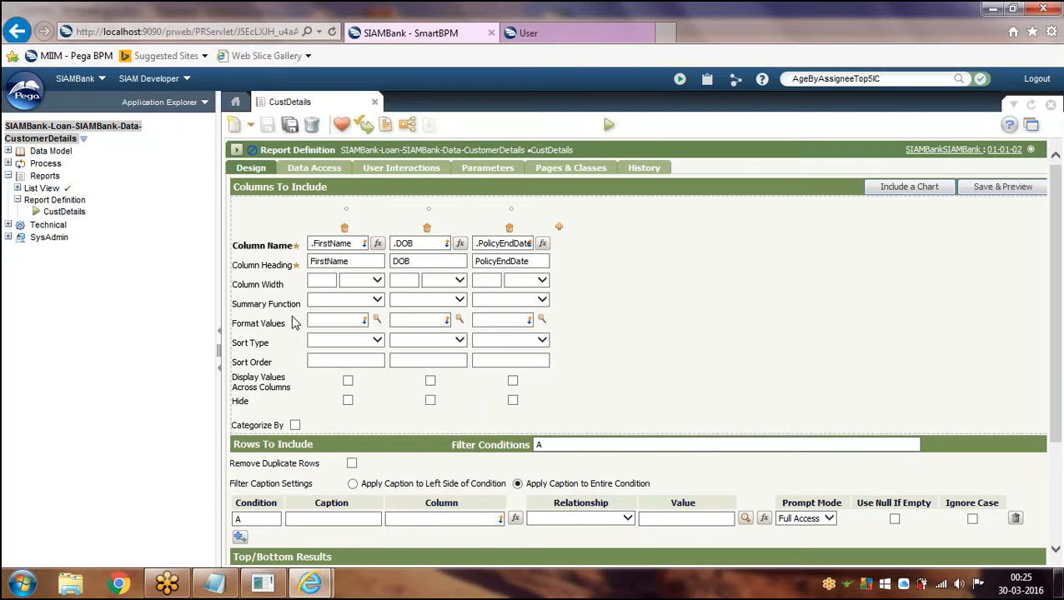
left_click(375, 102)
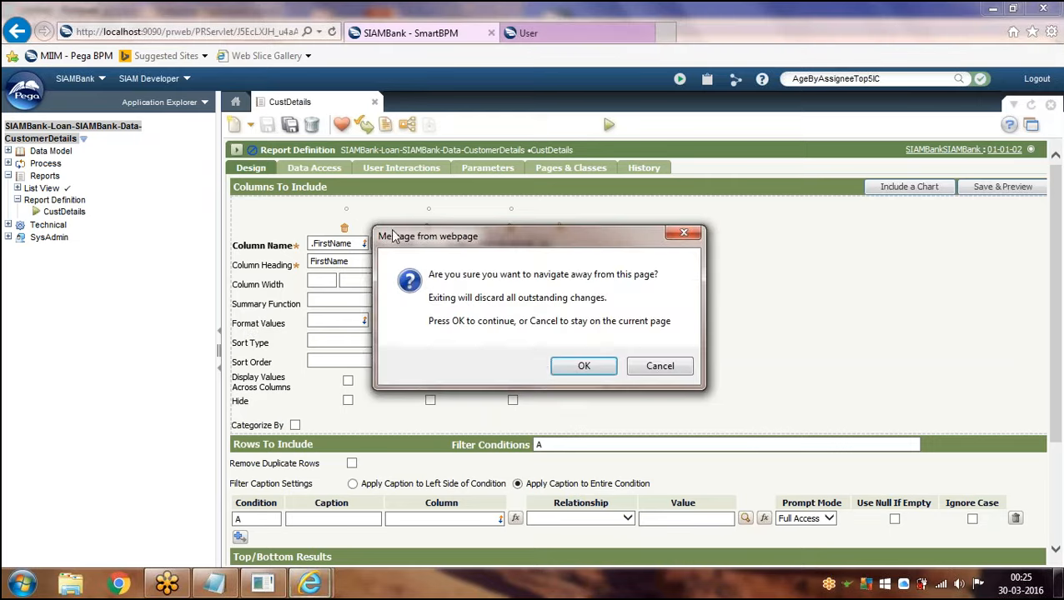
left_click(552, 368)
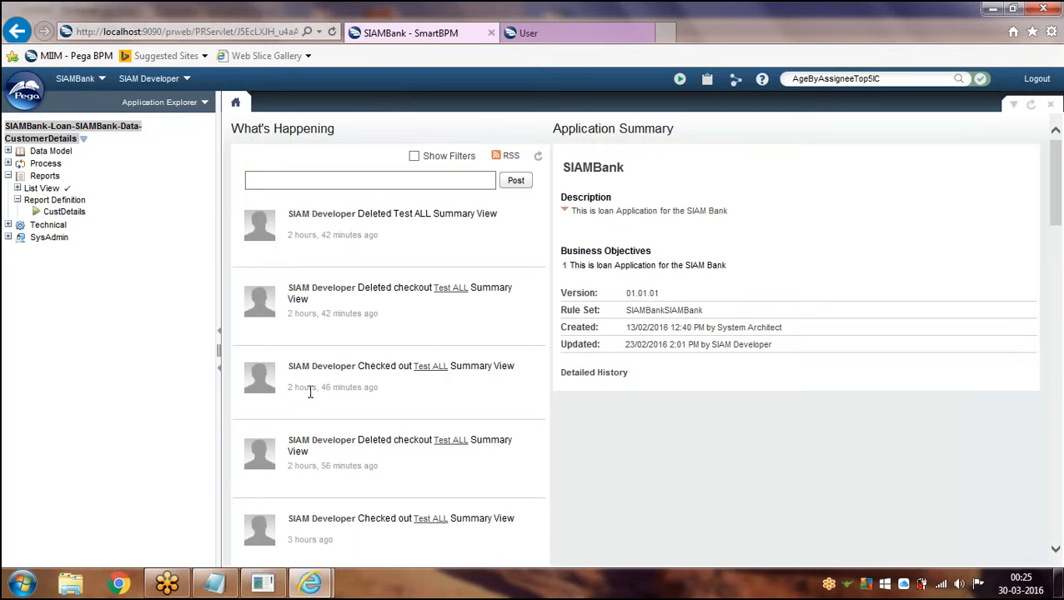
- Switch to the Notepad notes and add "Detailed and summarised data" as the first point under Report Definition
left_click(215, 583)
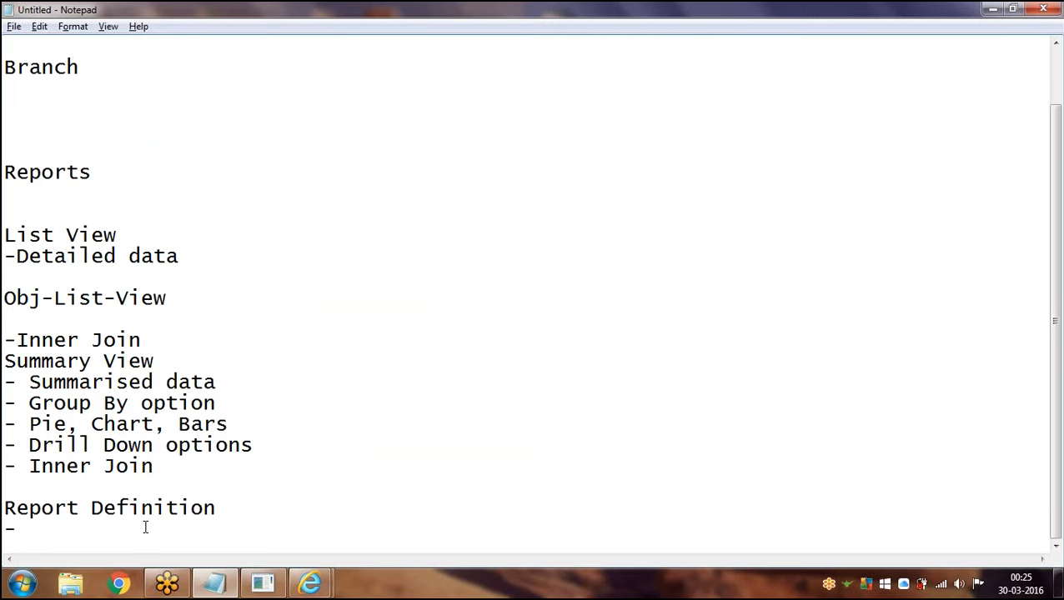
type("Detaile")
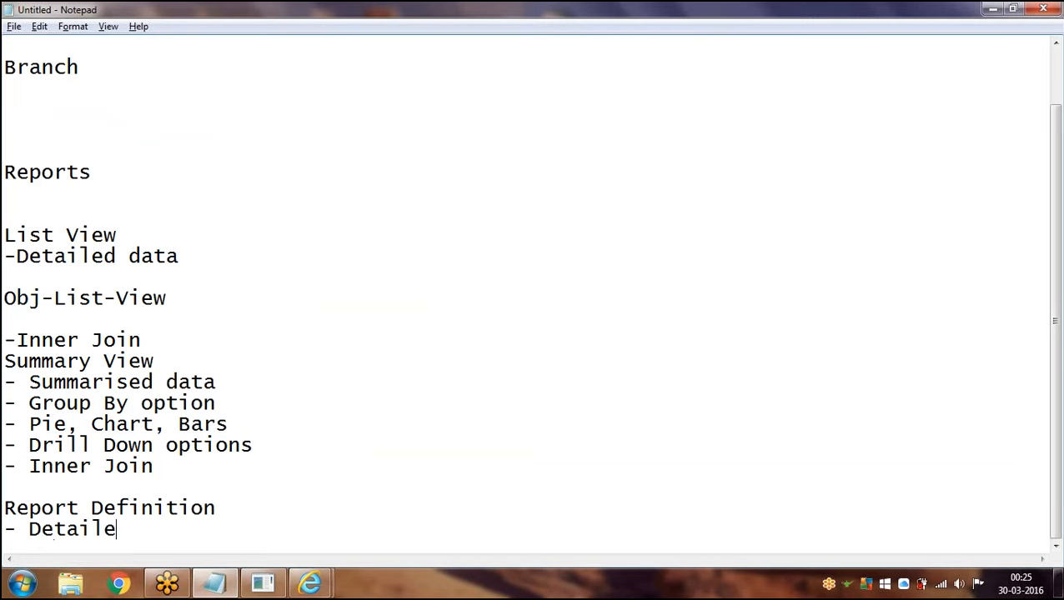
type("d and ")
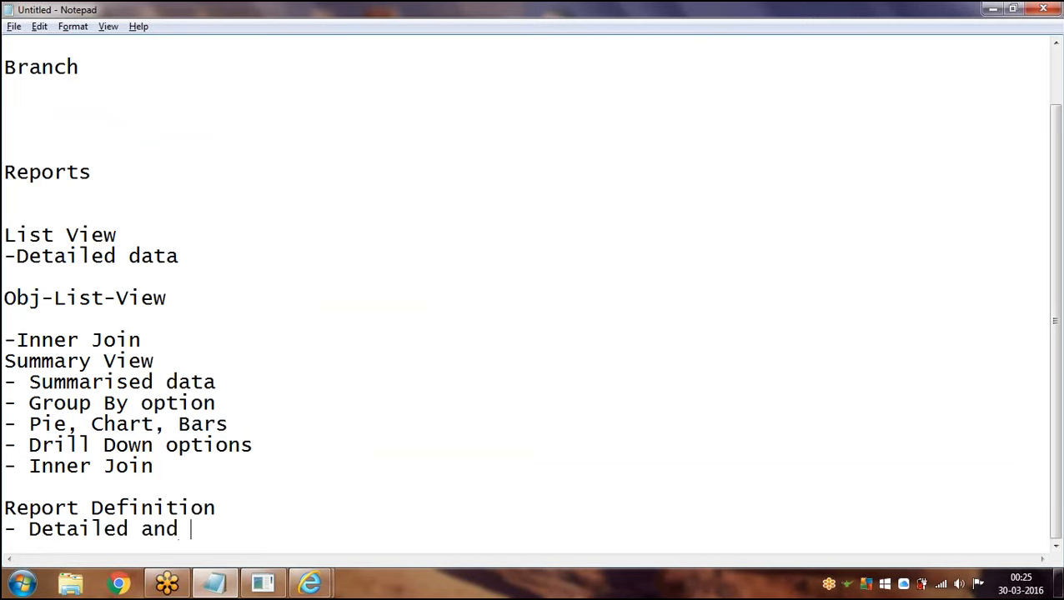
type("summary")
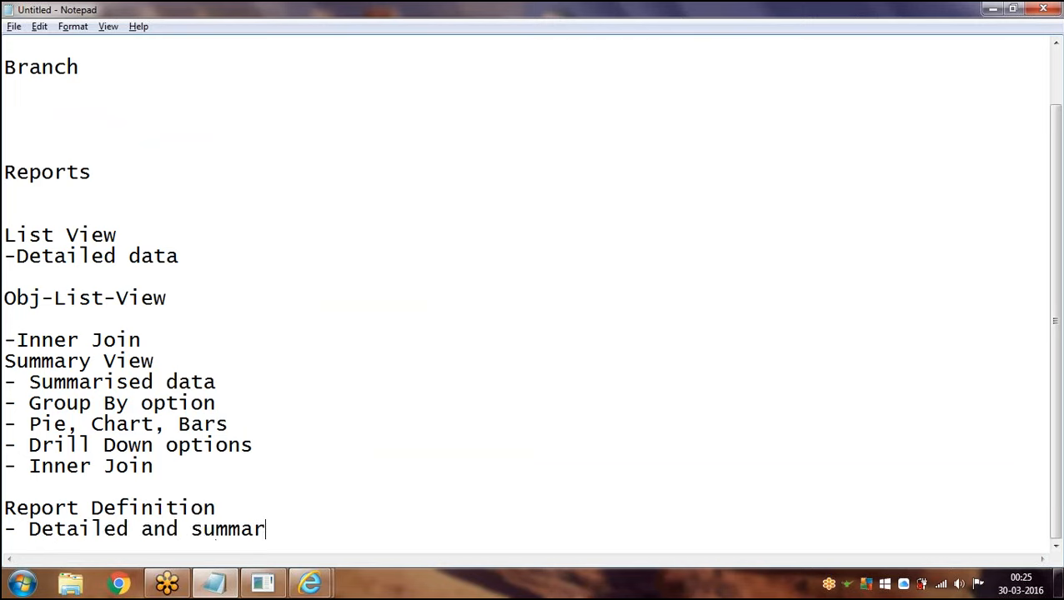
key("BackSpace")
key("BackSpace")
key("BackSpace")
type("rised dat")
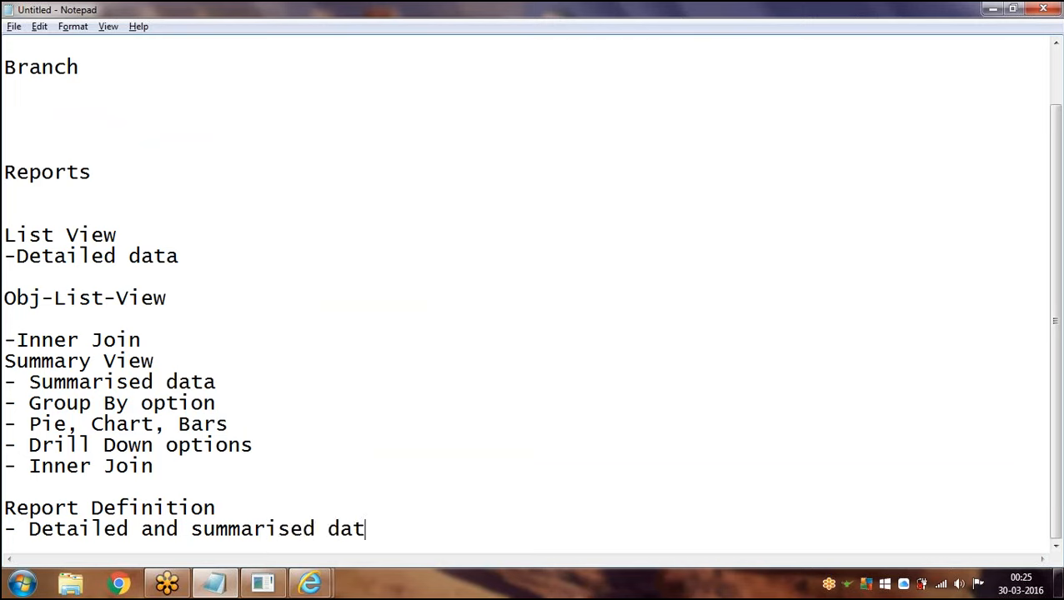
type("a")
key("Return")
- Add the point "Inner and outer join" under Report Definition, without any trailing words
type("- ")
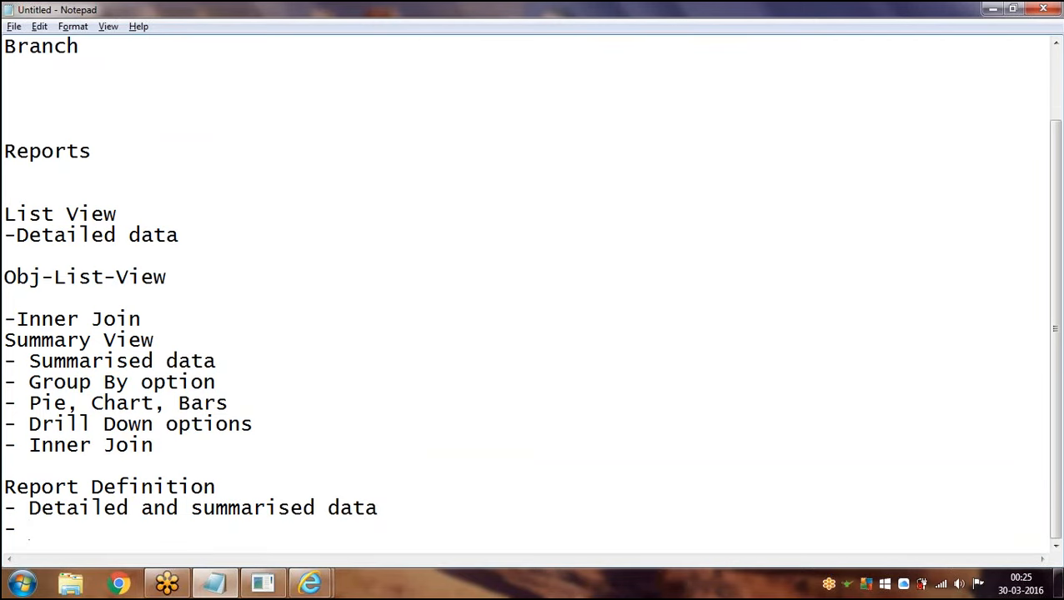
type("Inner and o")
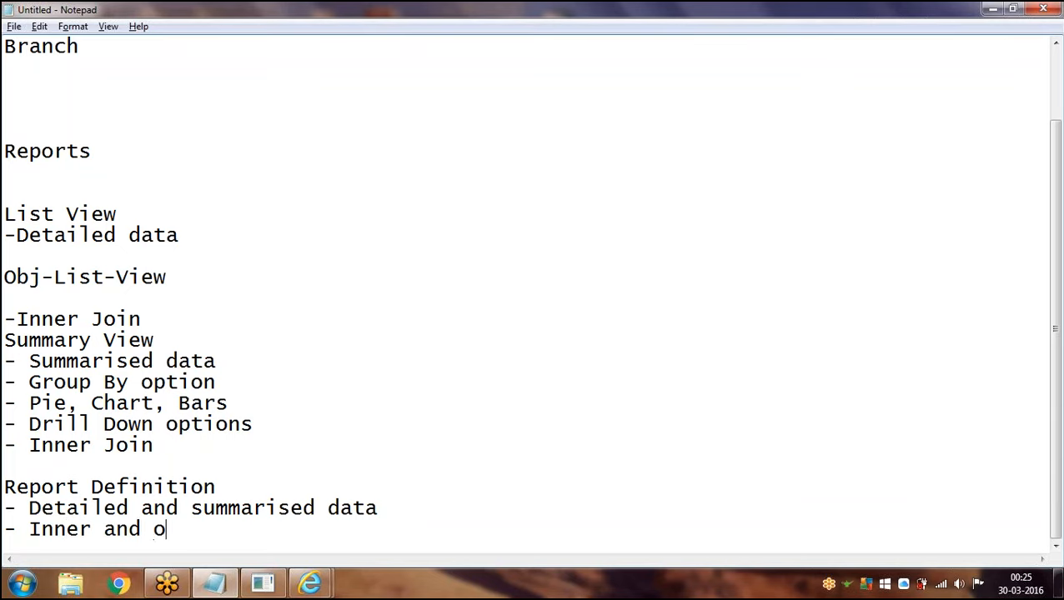
type("uter join a")
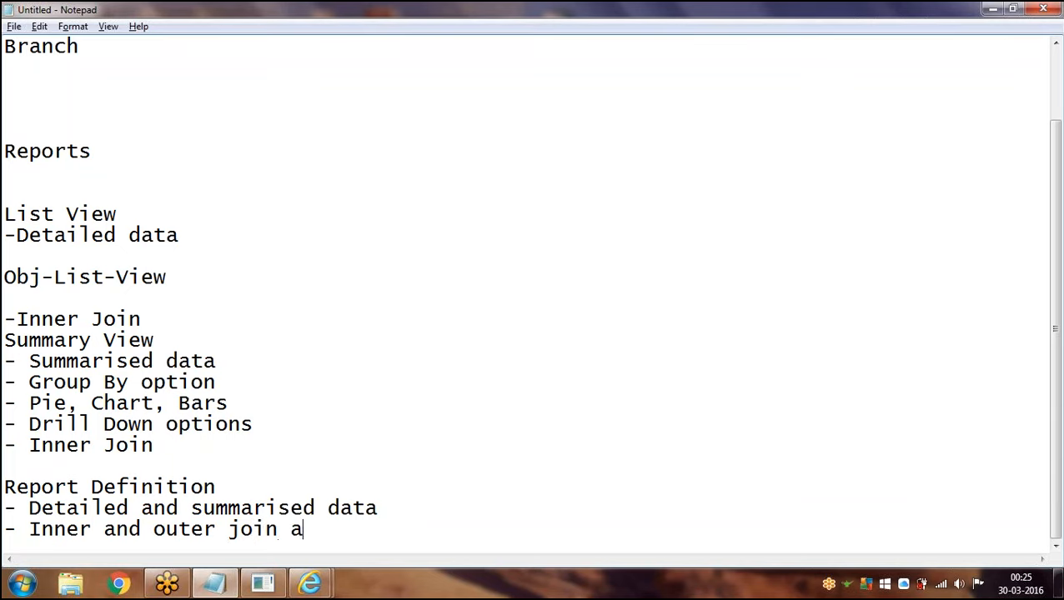
type("lso po")
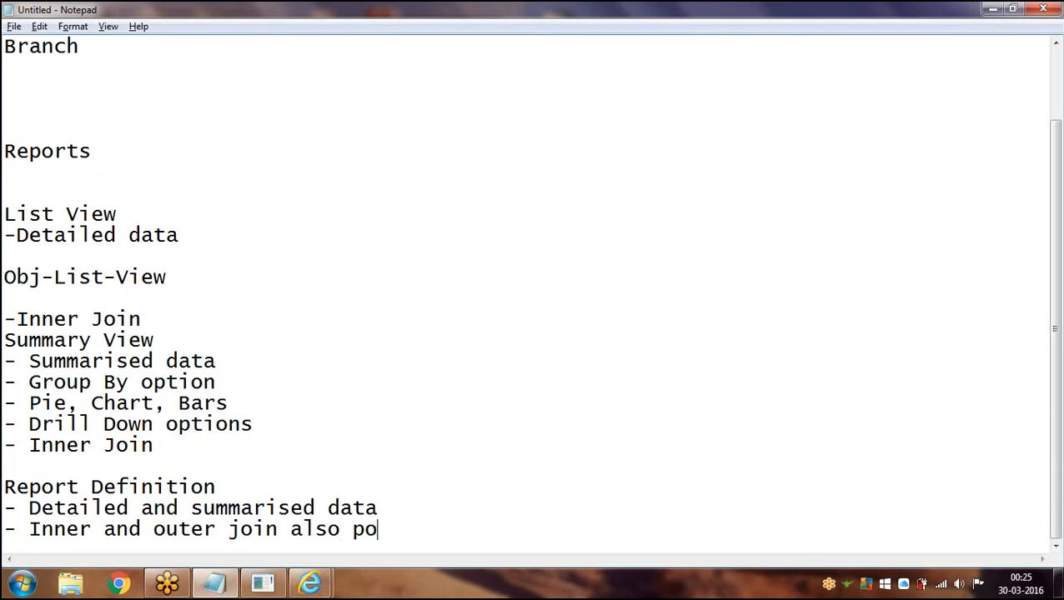
type("ssible")
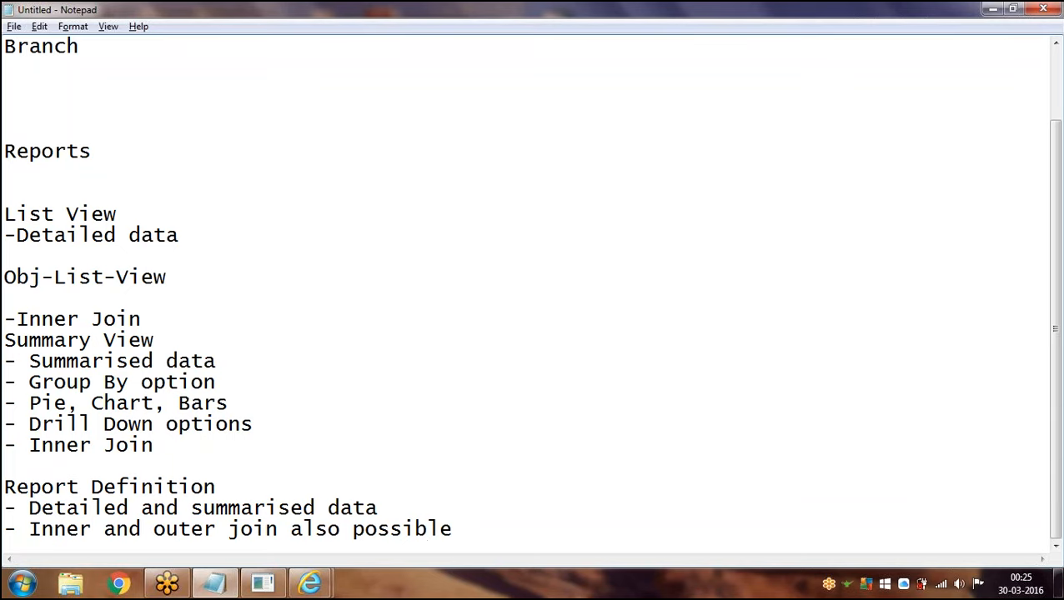
key("BackSpace")
key("BackSpace")
key("BackSpace")
key("BackSpace")
key("BackSpace")
key("BackSpace")
key("BackSpace")
key("BackSpace")
key("BackSpace")
key("BackSpace")
key("BackSpace")
key("BackSpace")
key("BackSpace")
key("BackSpace")
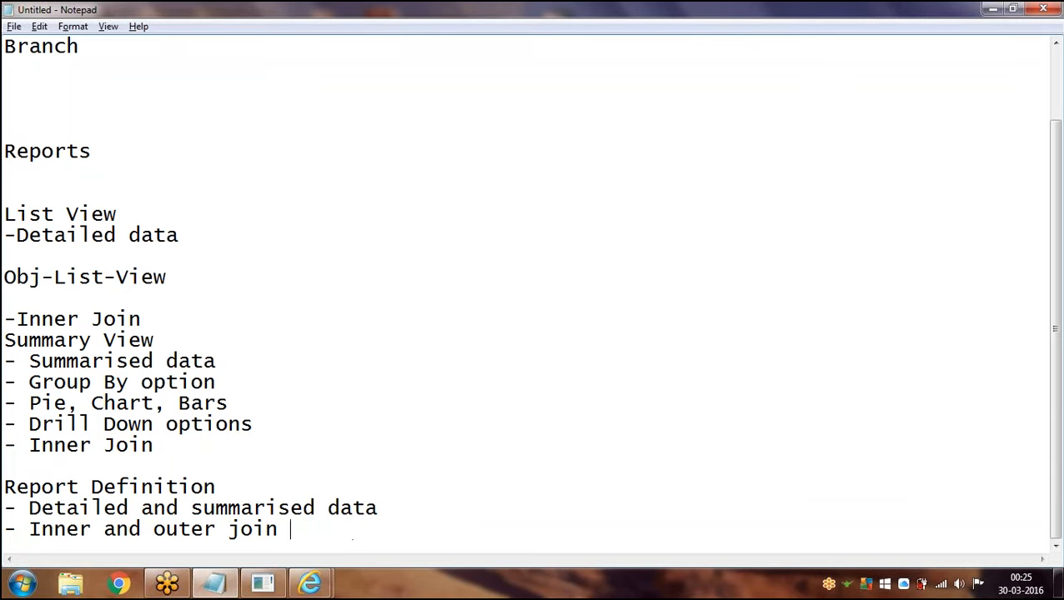
key("BackSpace")
- Review the report type notes and the Call and Branch entries at the start of the notes
left_click_drag(29, 267, 212, 332)
left_click(254, 316)
scroll(243, 256, "up", 2)
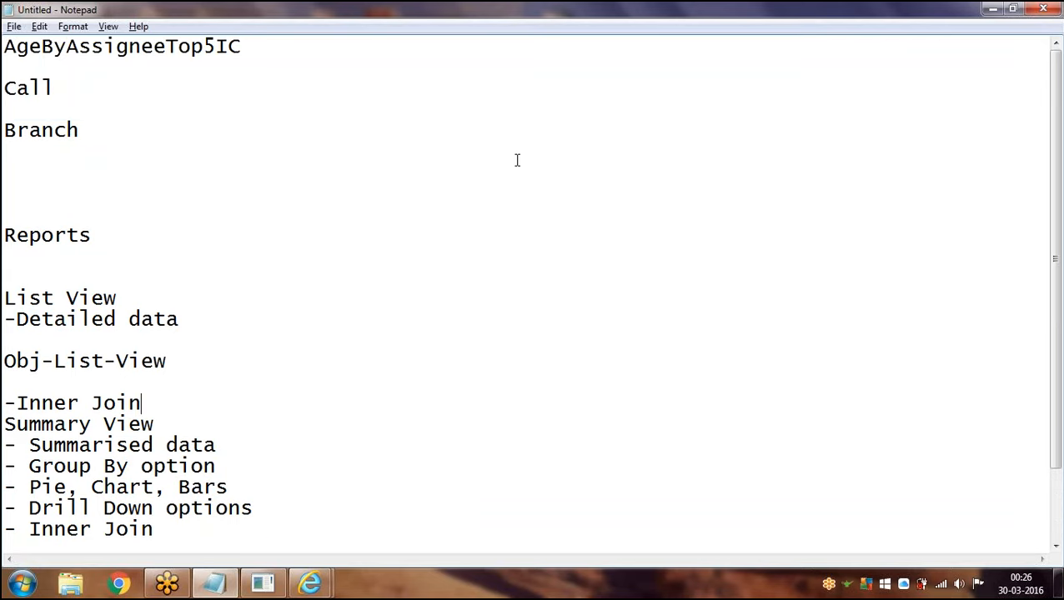
scroll(517, 159, "down", 2)
scroll(517, 159, "up", 2)
mouse_move(5, 83)
left_mouse_down()
mouse_move(74, 119)
mouse_move(93, 145)
mouse_move(7, 114)
mouse_move(5, 84)
left_mouse_up()
left_click(102, 140)
left_click(16, 90)
left_click_drag(5, 85, 55, 90)
left_click_drag(4, 131, 104, 131)
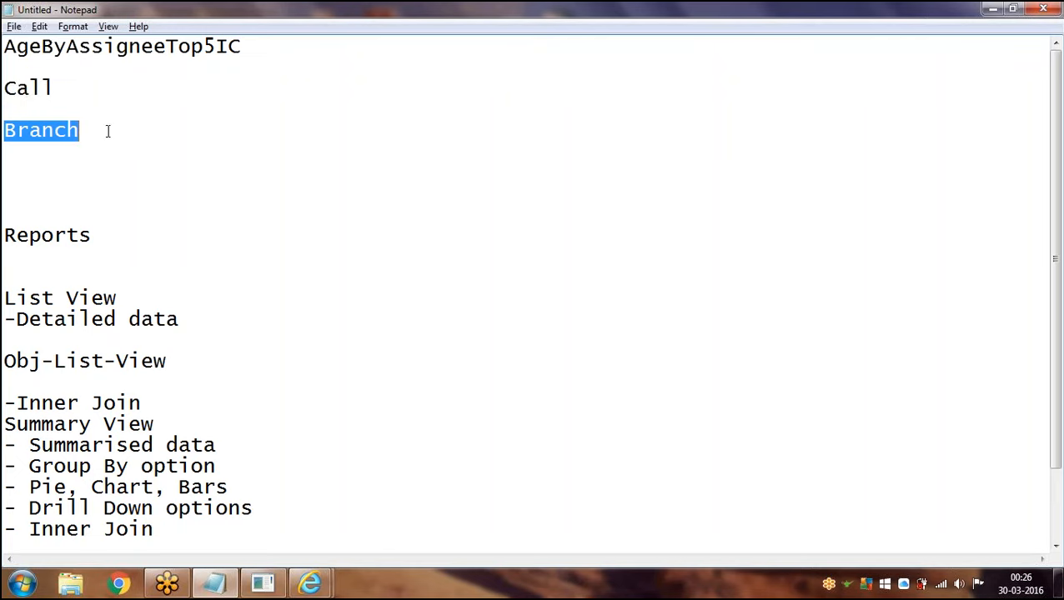
left_click(82, 119)
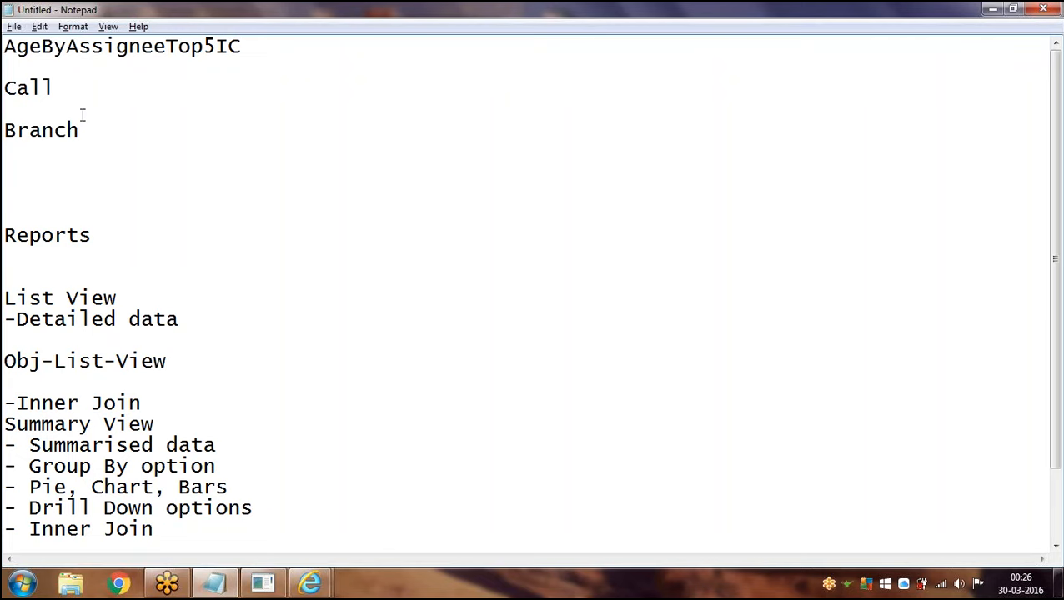
- Write the example line "A is calling B" between the Branch and Reports entries in the notes
left_click(54, 183)
type("A is call")
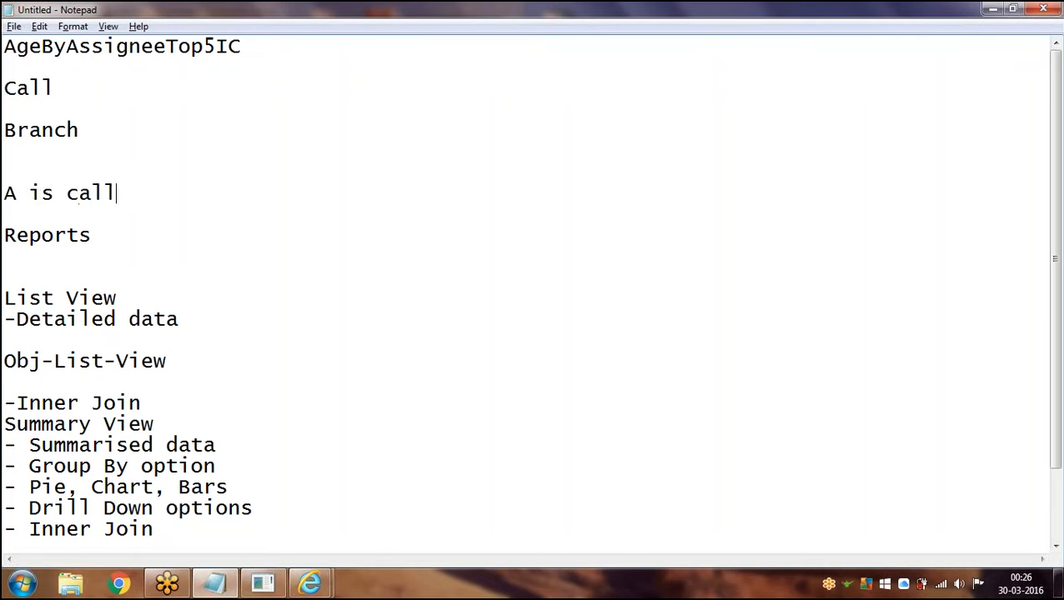
type("ing B")
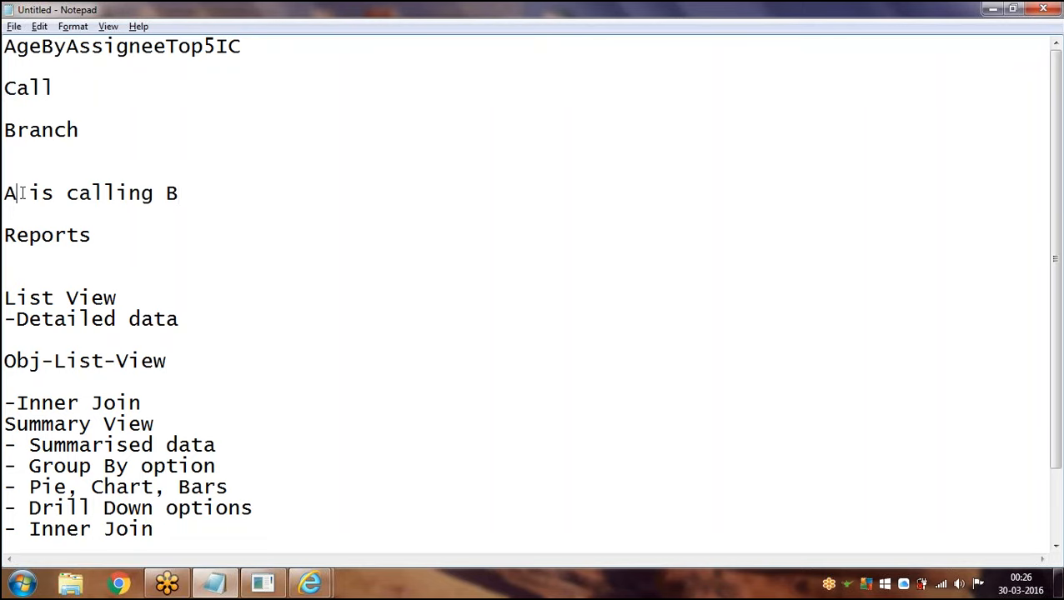
- Compare the Call and Branch entries against activities A and B in the example line by highlighting each in turn
left_click_drag(17, 192, 4, 194)
left_click_drag(165, 193, 203, 195)
left_click(203, 195)
left_click_drag(55, 88, 4, 88)
left_click(79, 193)
left_click_drag(164, 193, 192, 194)
left_click(92, 130)
left_click_drag(80, 131, 3, 131)
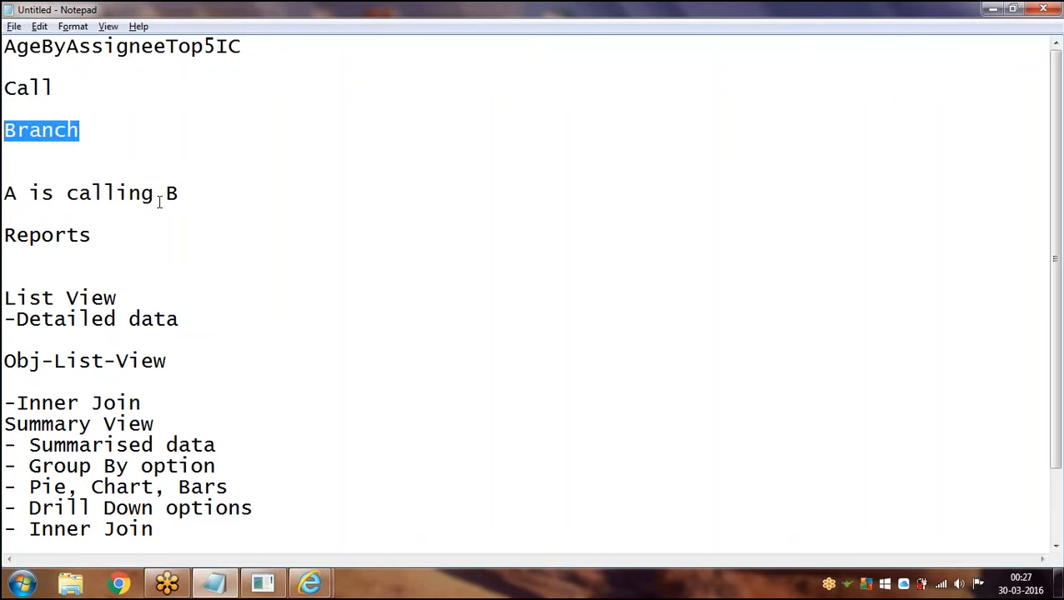
left_click_drag(164, 193, 184, 195)
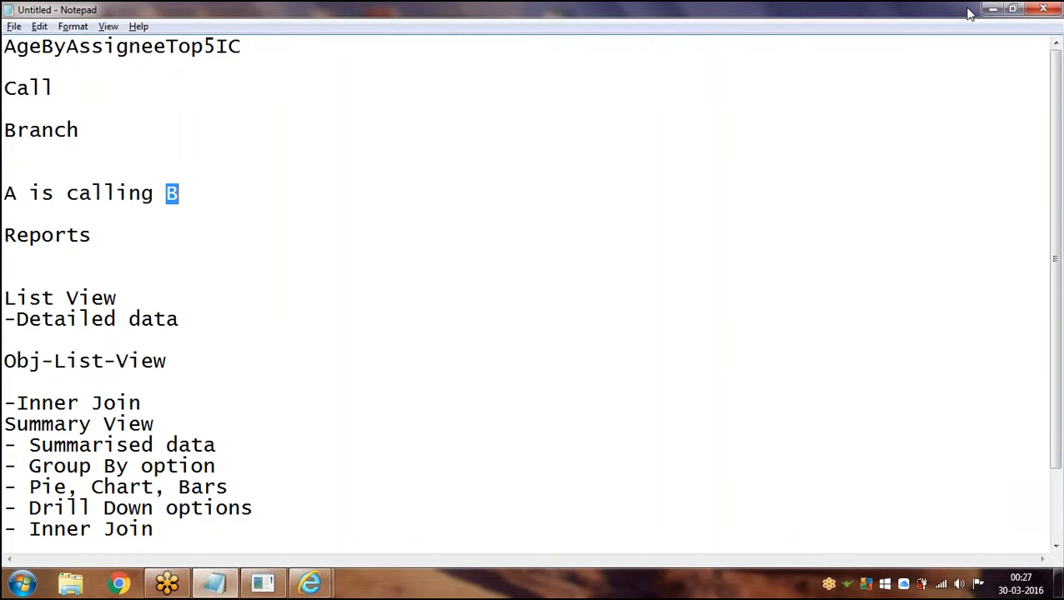
- Switch back to Pega, collapse the Reports category and change the explored class to SIAMBank-Loan-SIAMBank-Work
left_click(992, 10)
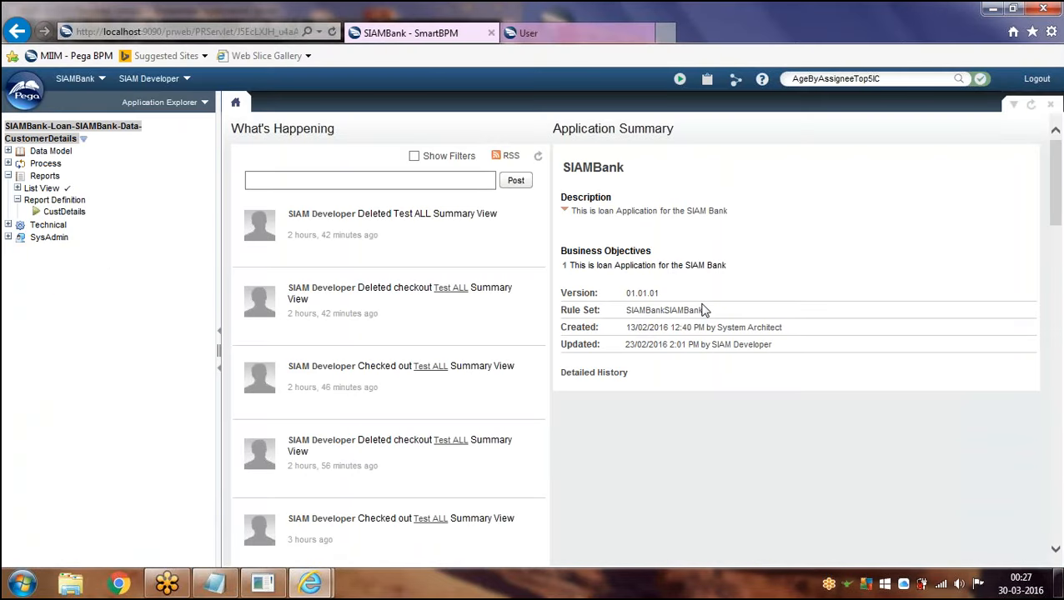
left_click(17, 200)
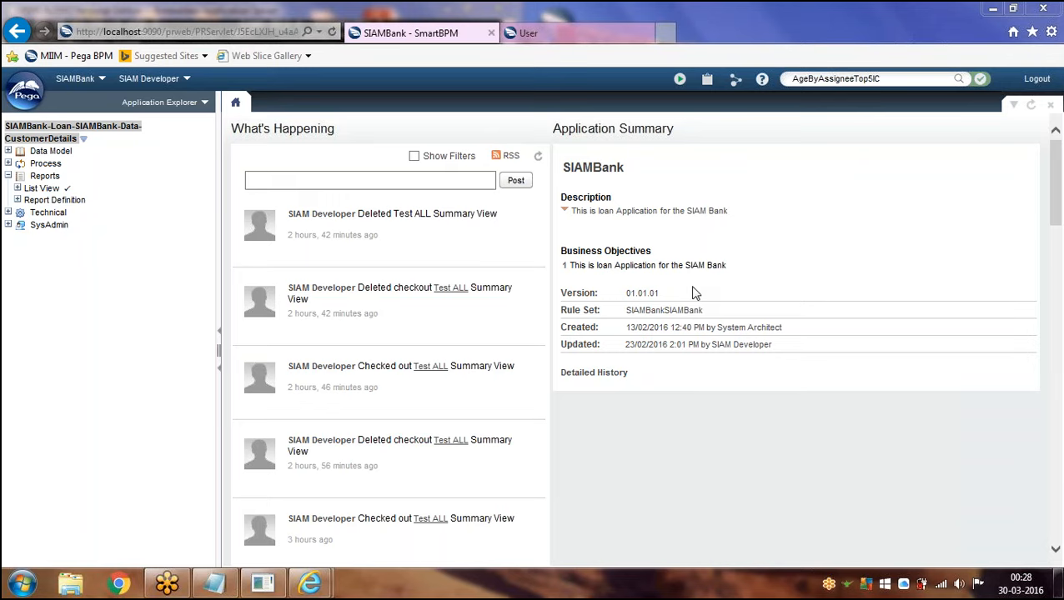
left_click(8, 176)
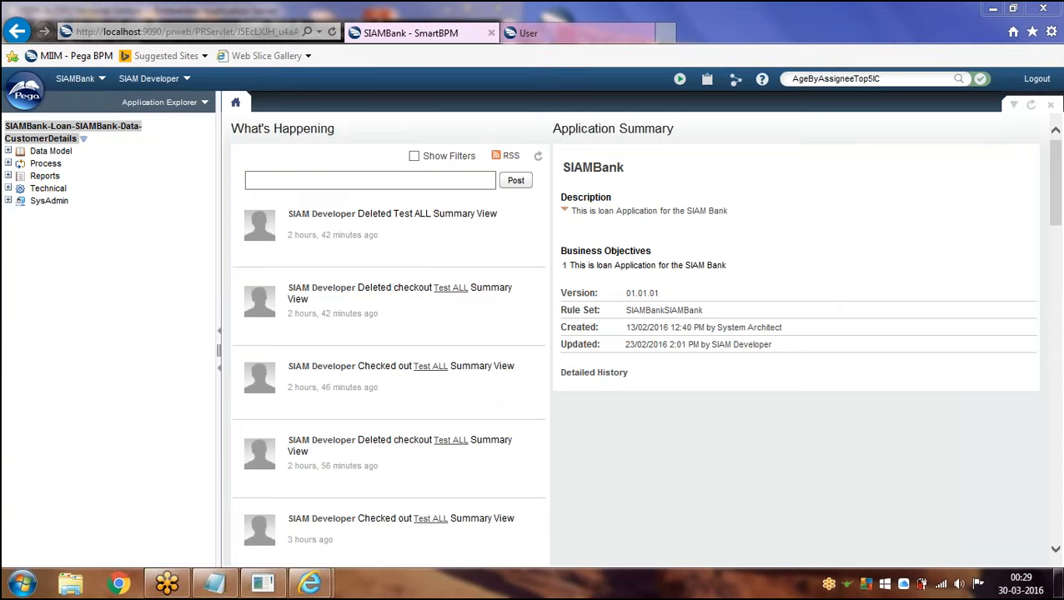
left_click(84, 139)
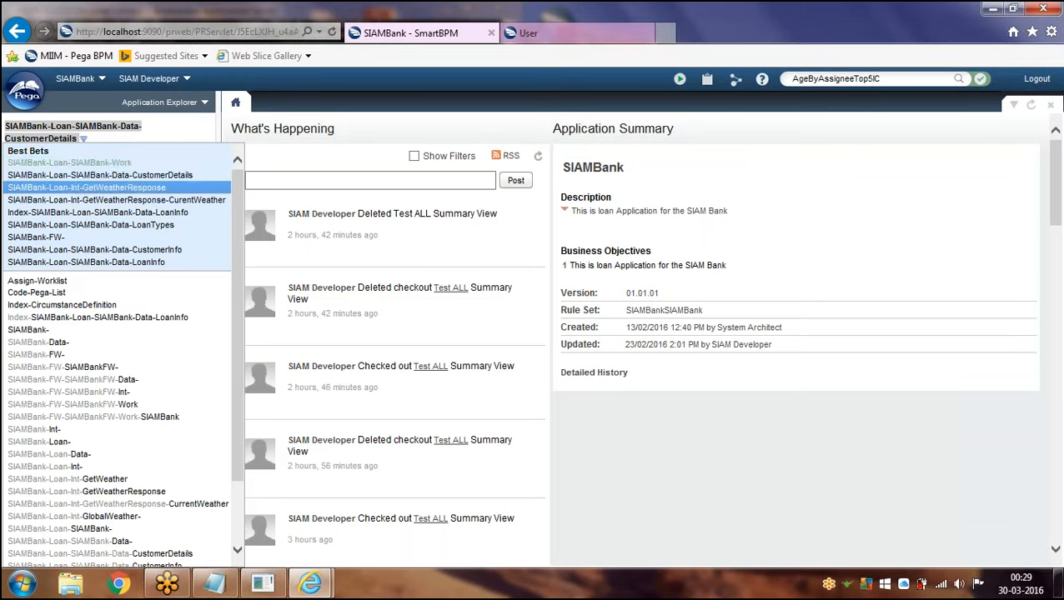
left_click(88, 163)
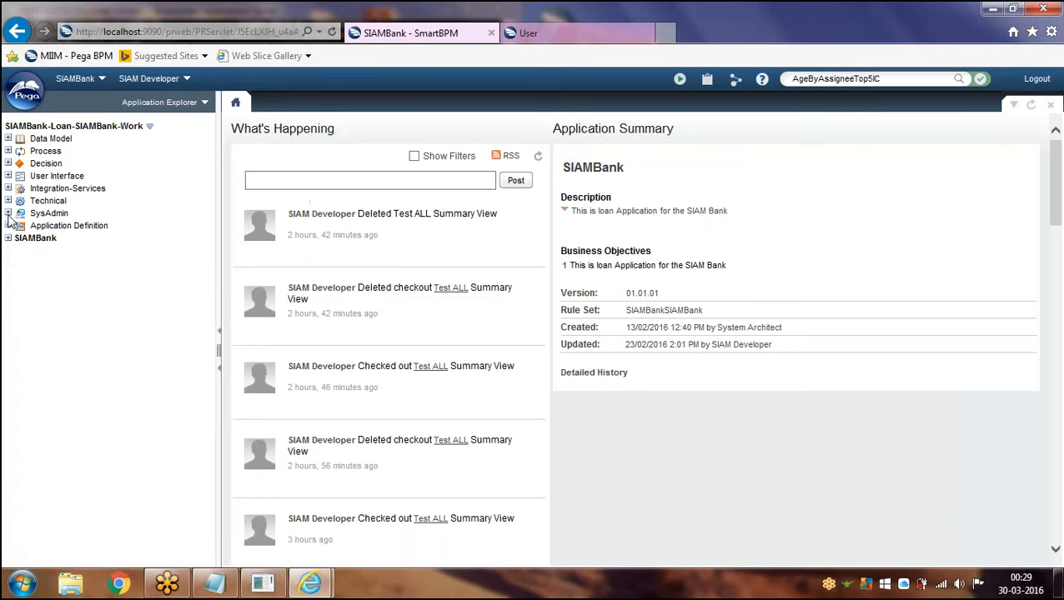
- Open the StartStartSIAMBank flow from the process rules of the SIAMBank class
left_click(35, 238)
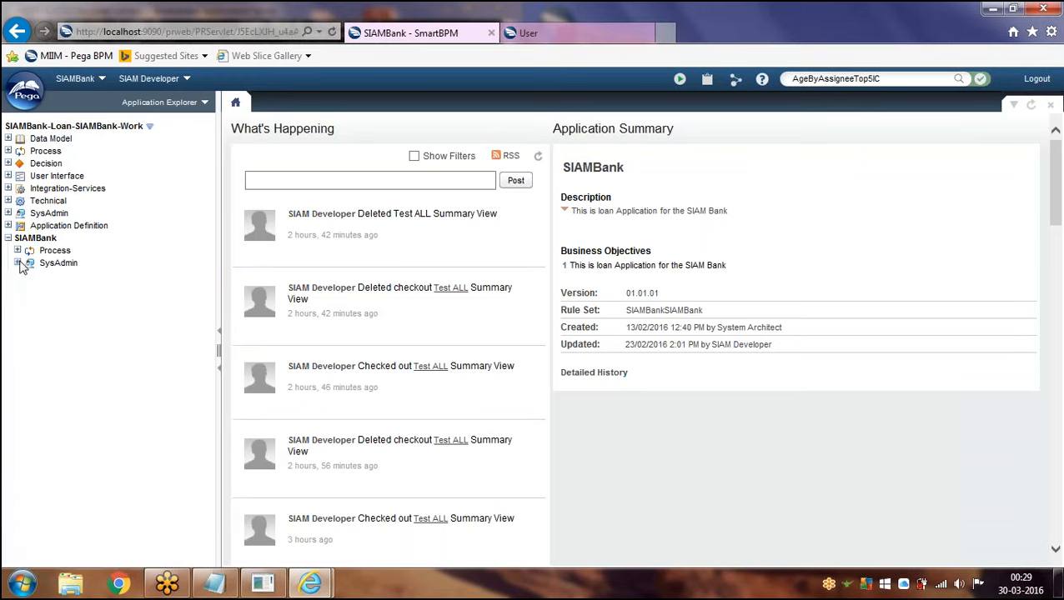
left_click(19, 251)
left_click(26, 263)
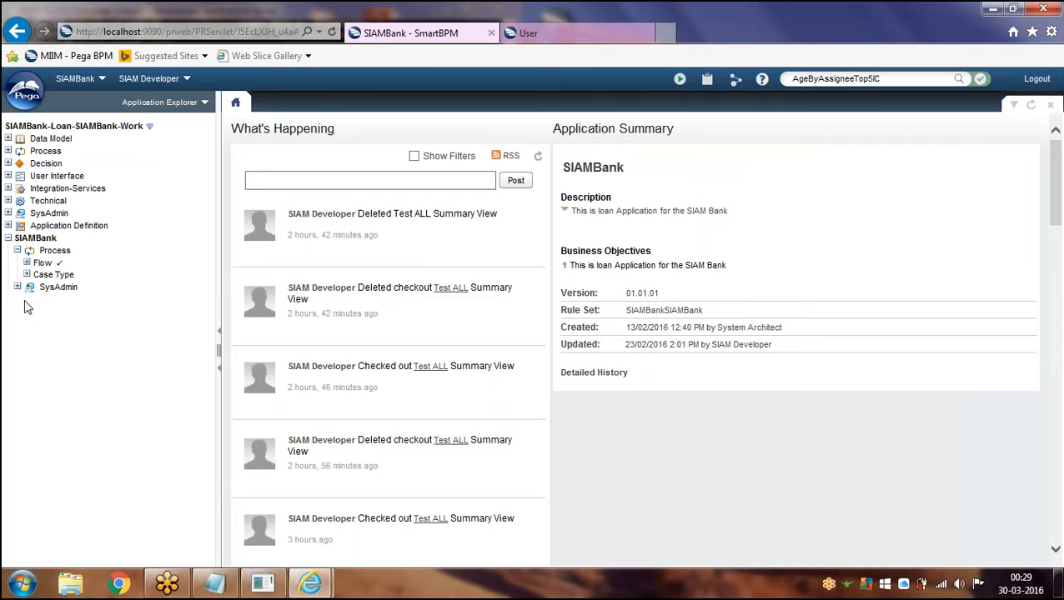
left_click(145, 288)
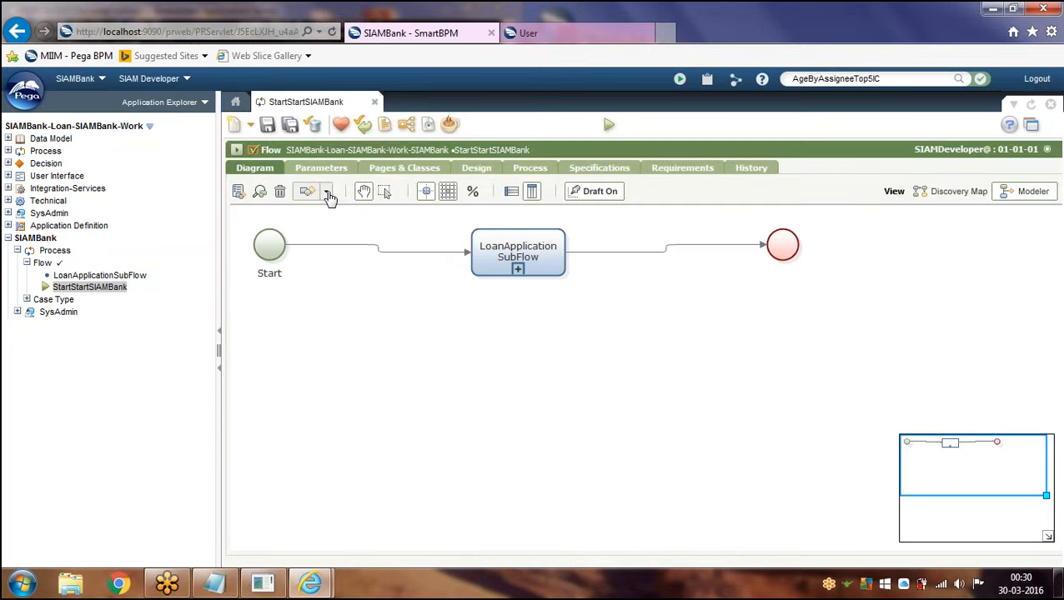
- Examine the shapes available for the flow diagram, including Split For Each and Split Join, without adding any
left_click(328, 193)
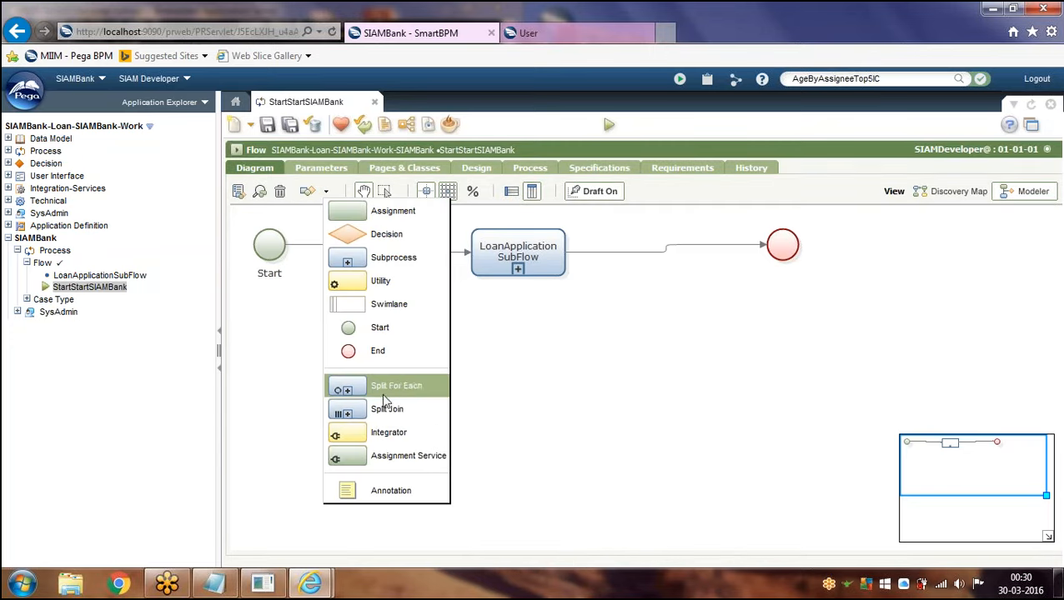
left_click(389, 439)
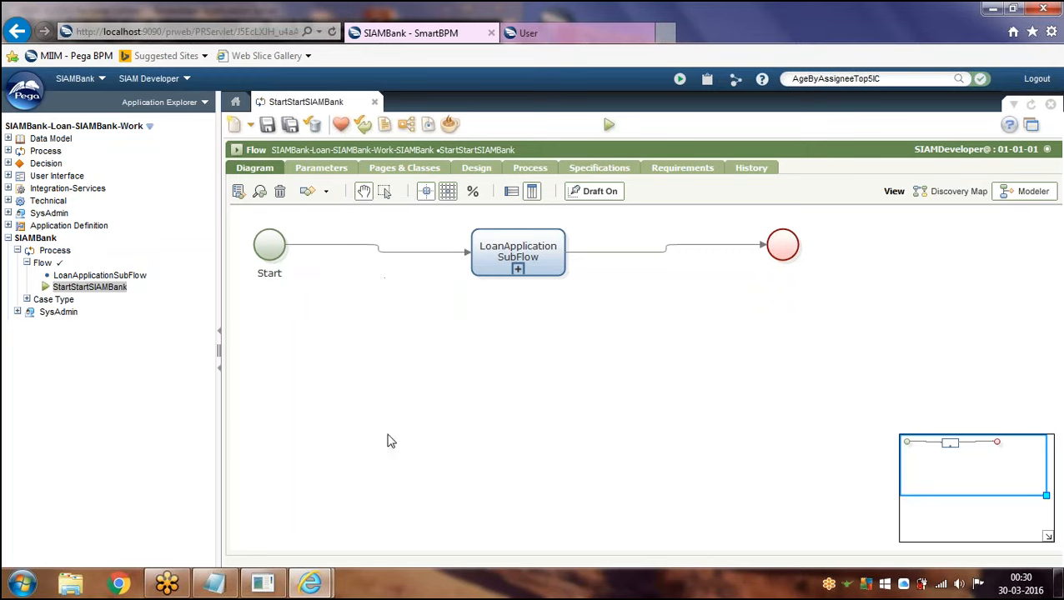
left_click(327, 193)
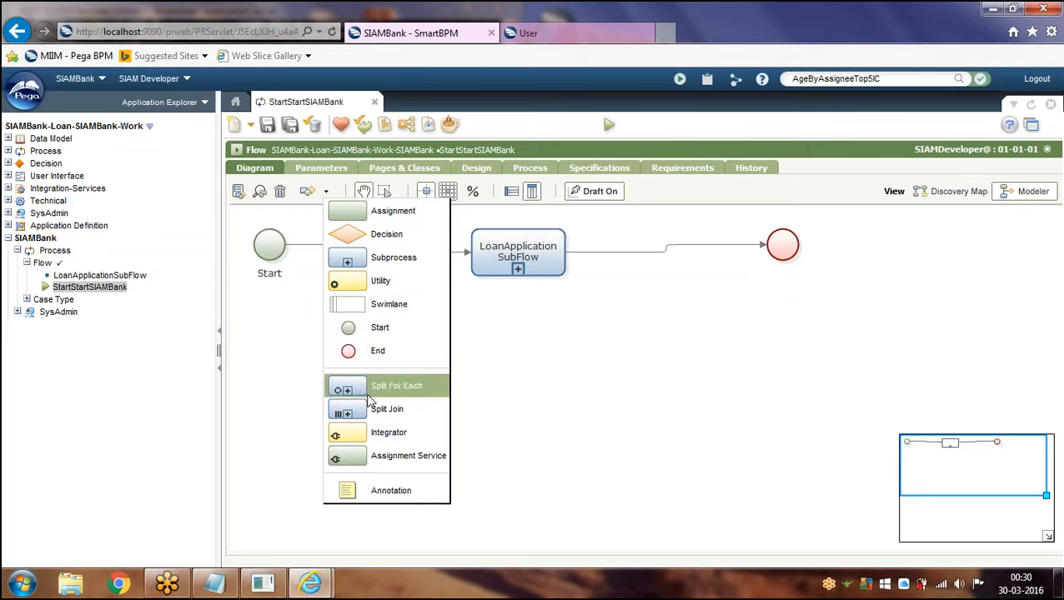
left_click(285, 366)
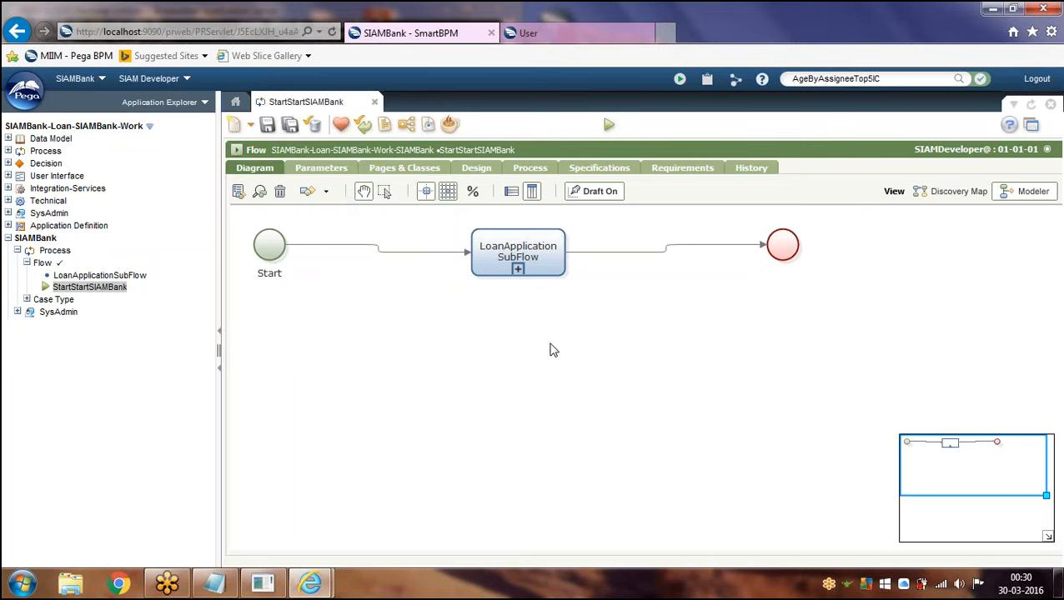